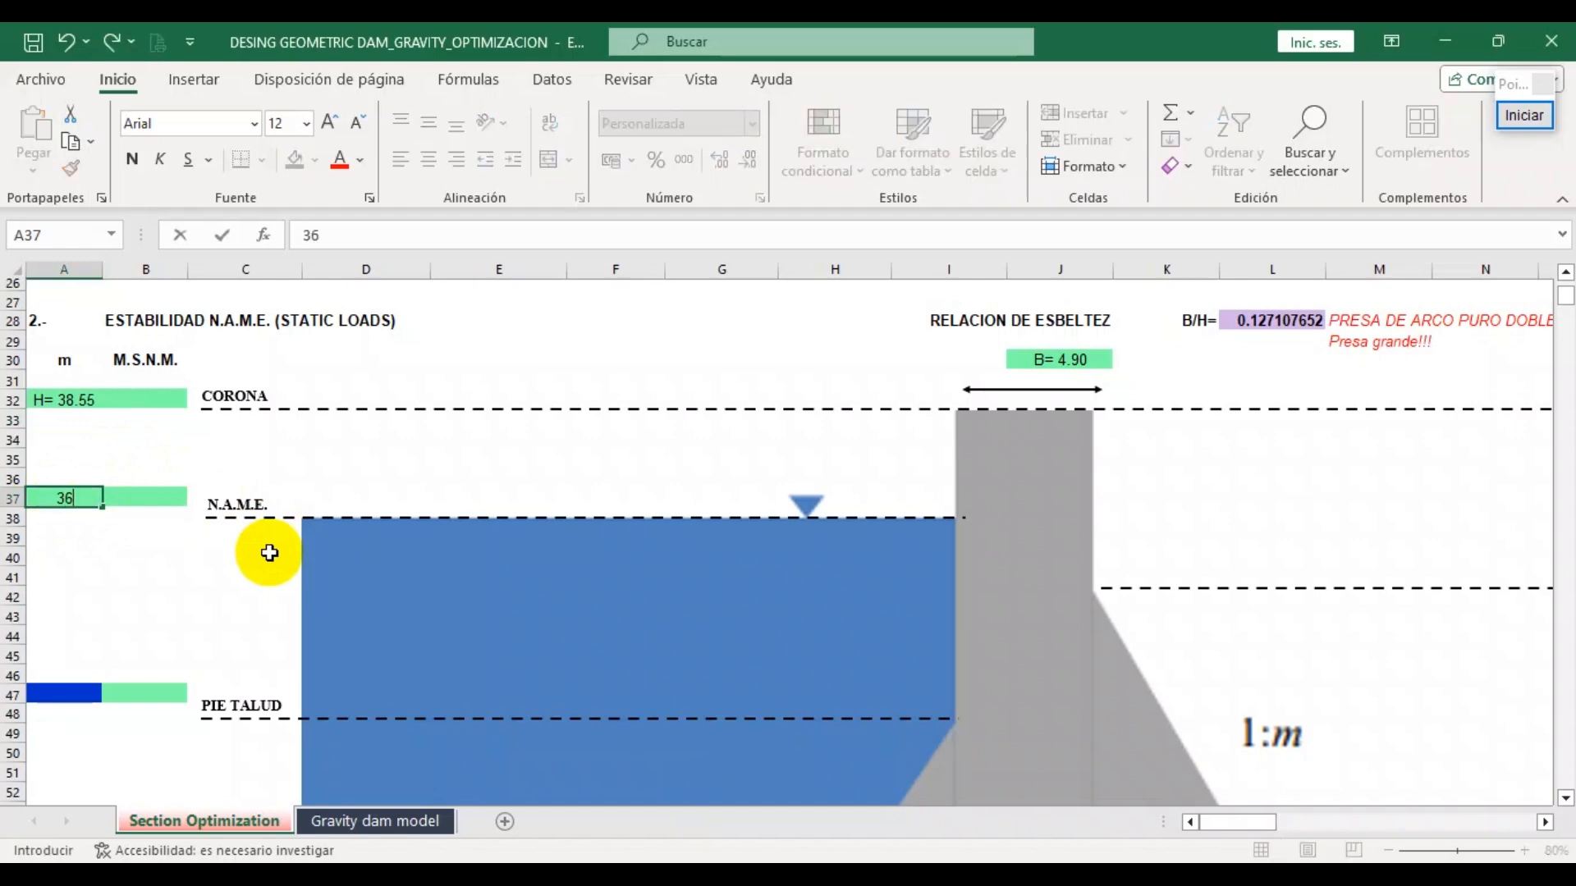
Set the N.A.M.E. water height h to 36.20 m and the water density to 9.81 kN/m3, consulting the PDF's Table 4
key("Return")
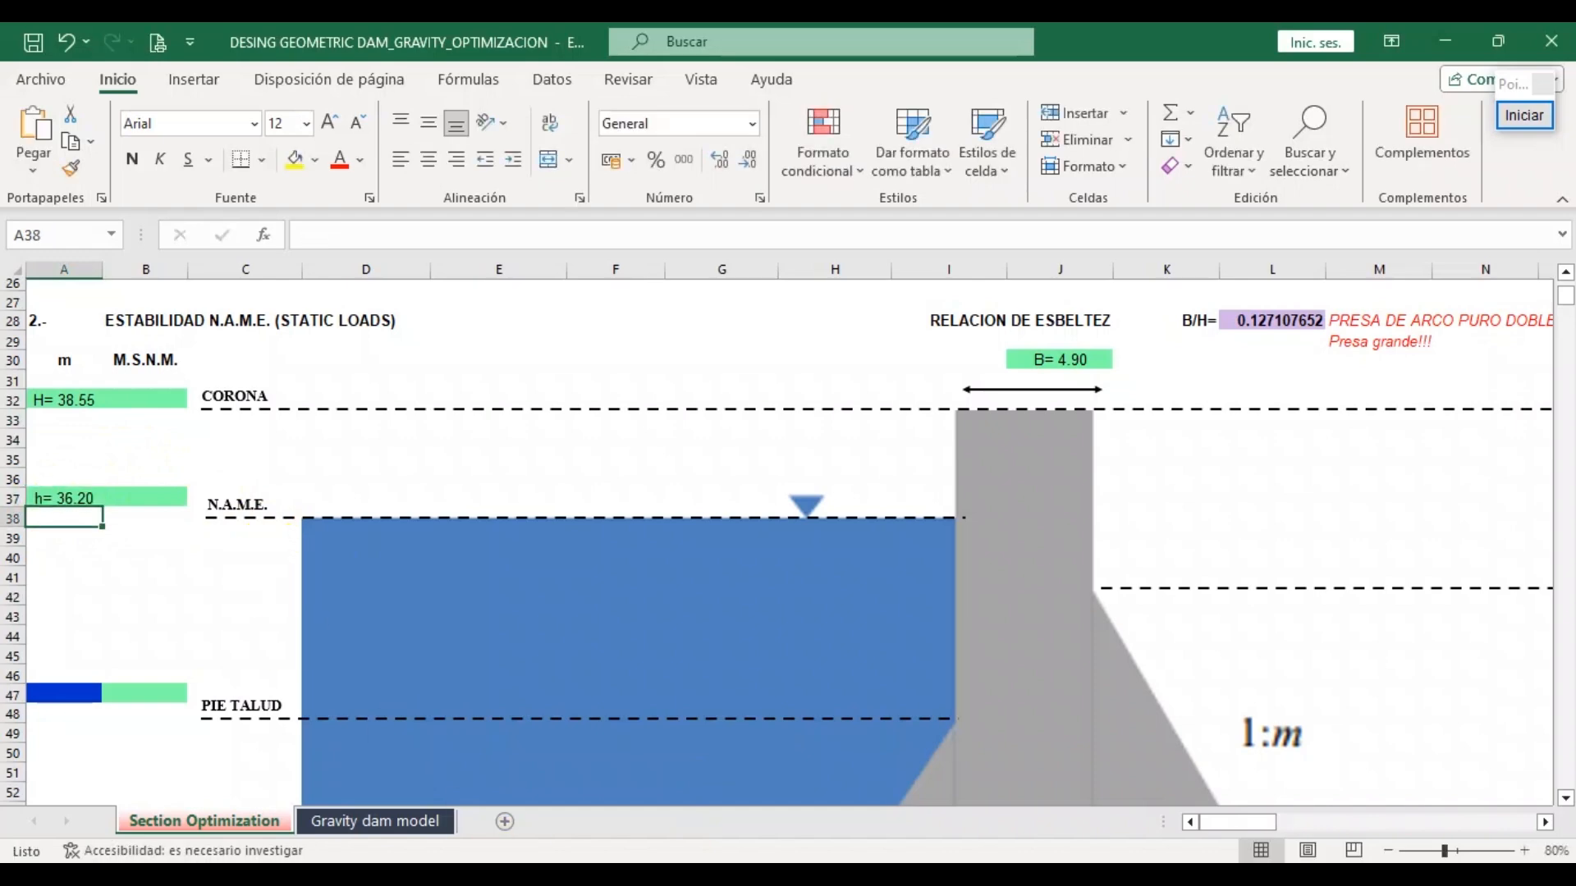
key("alt+Tab")
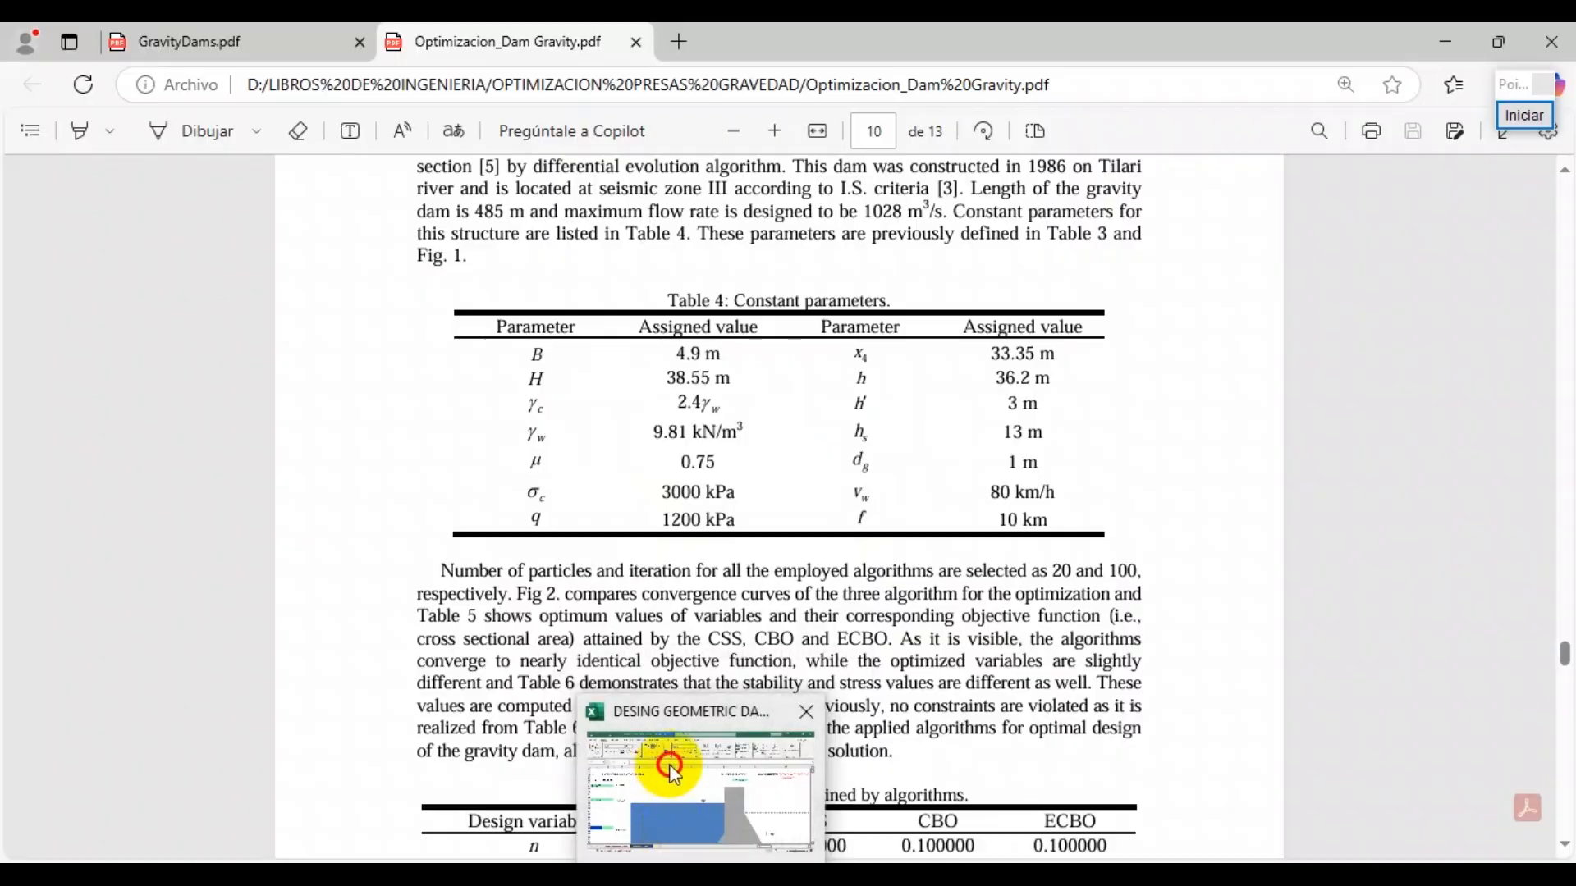
left_click(665, 759)
scroll(686, 438, "up", 1)
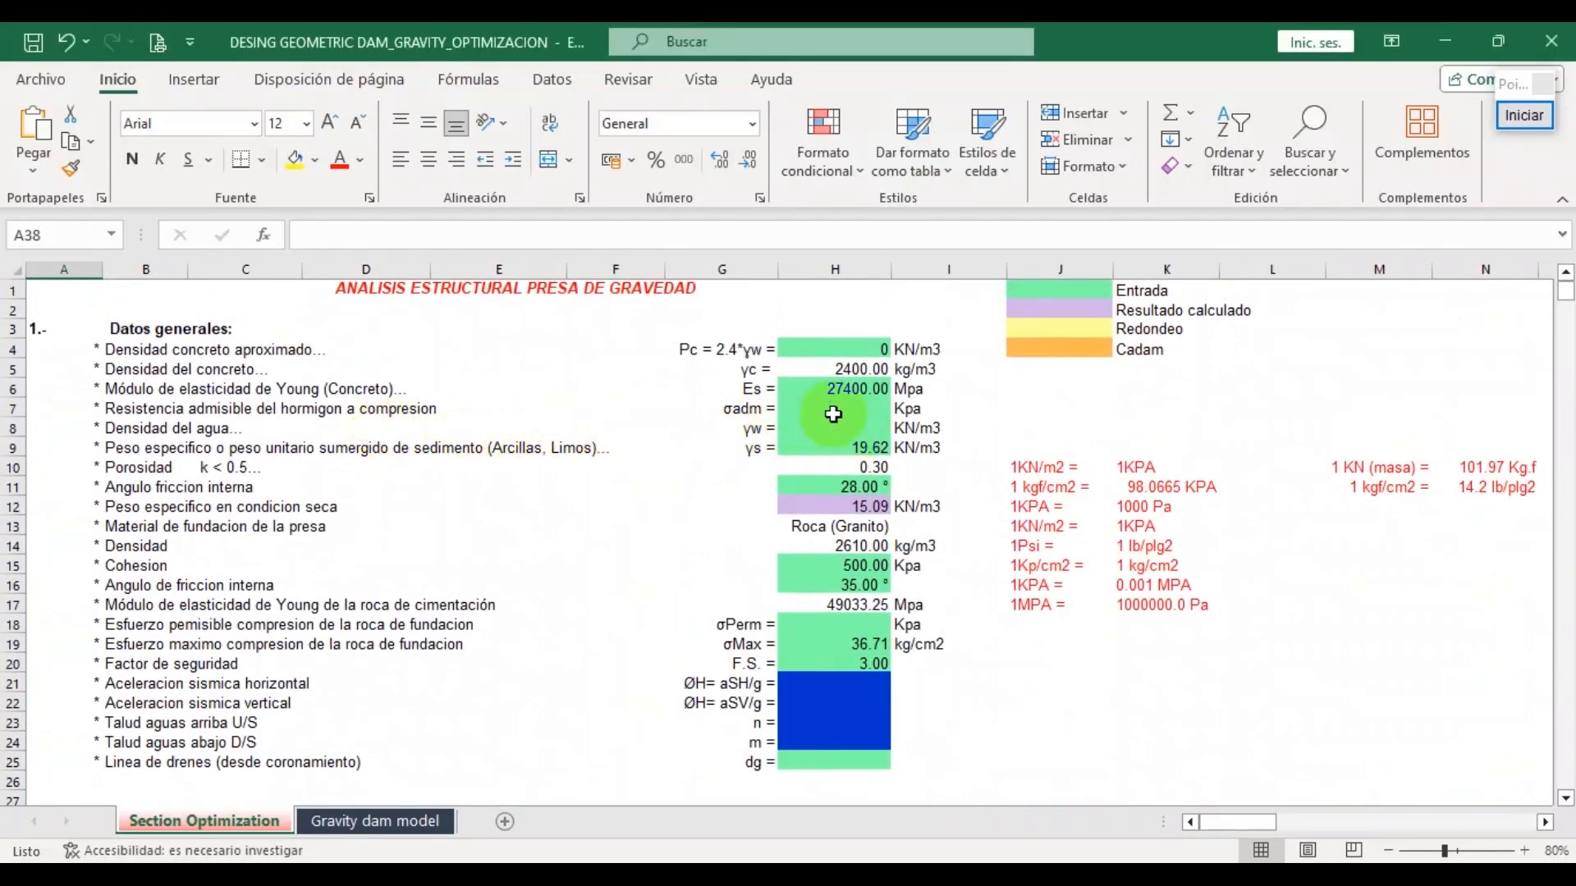
left_click(834, 427)
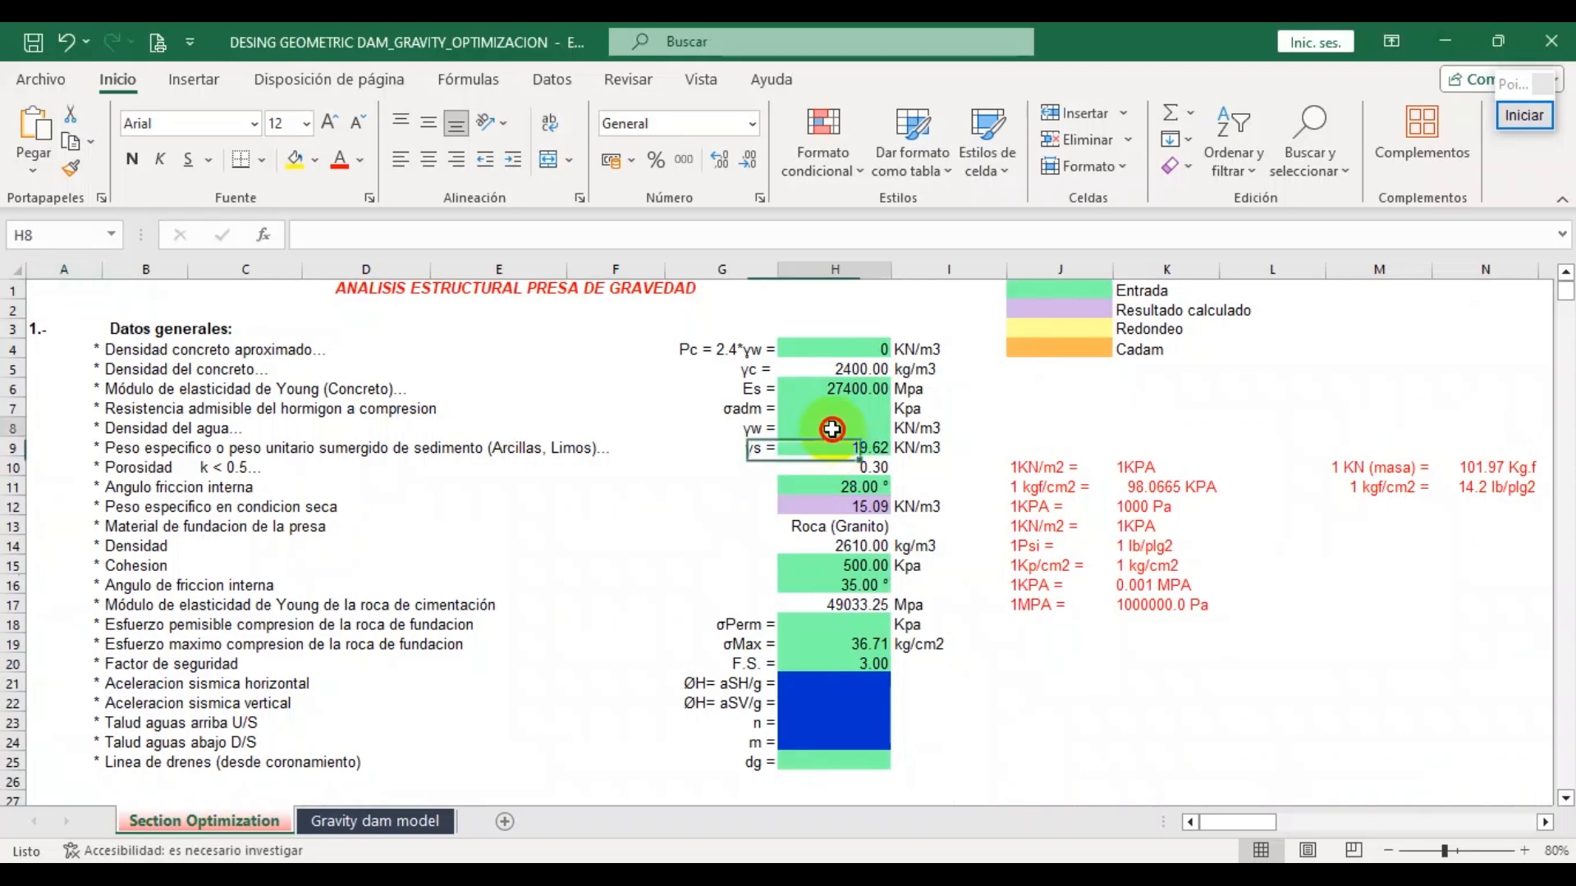
type("9.8")
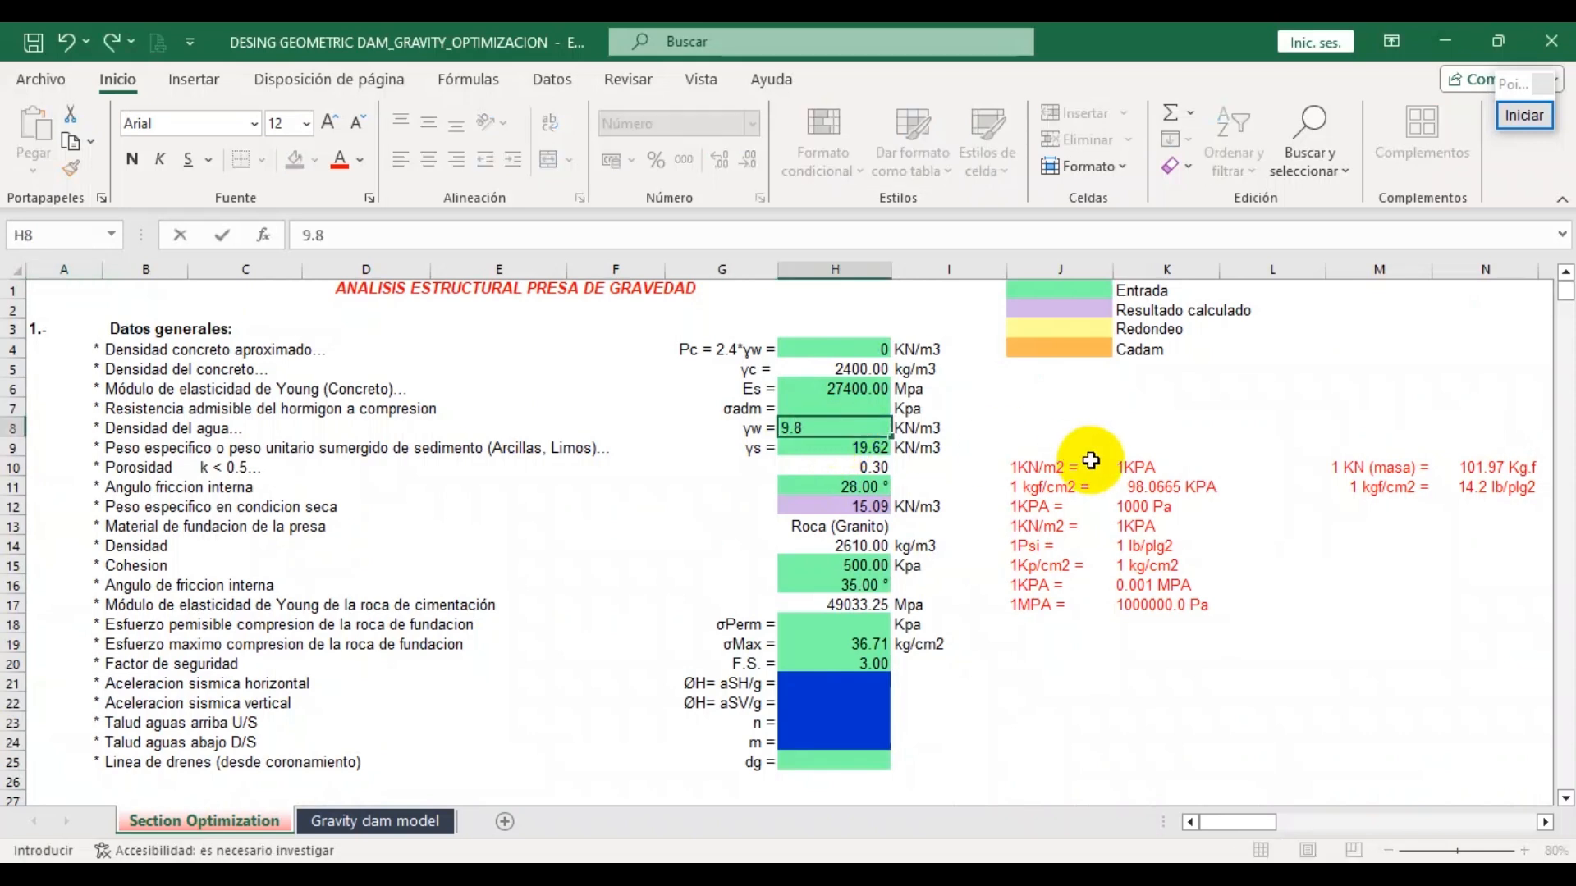
type("1")
key("Return")
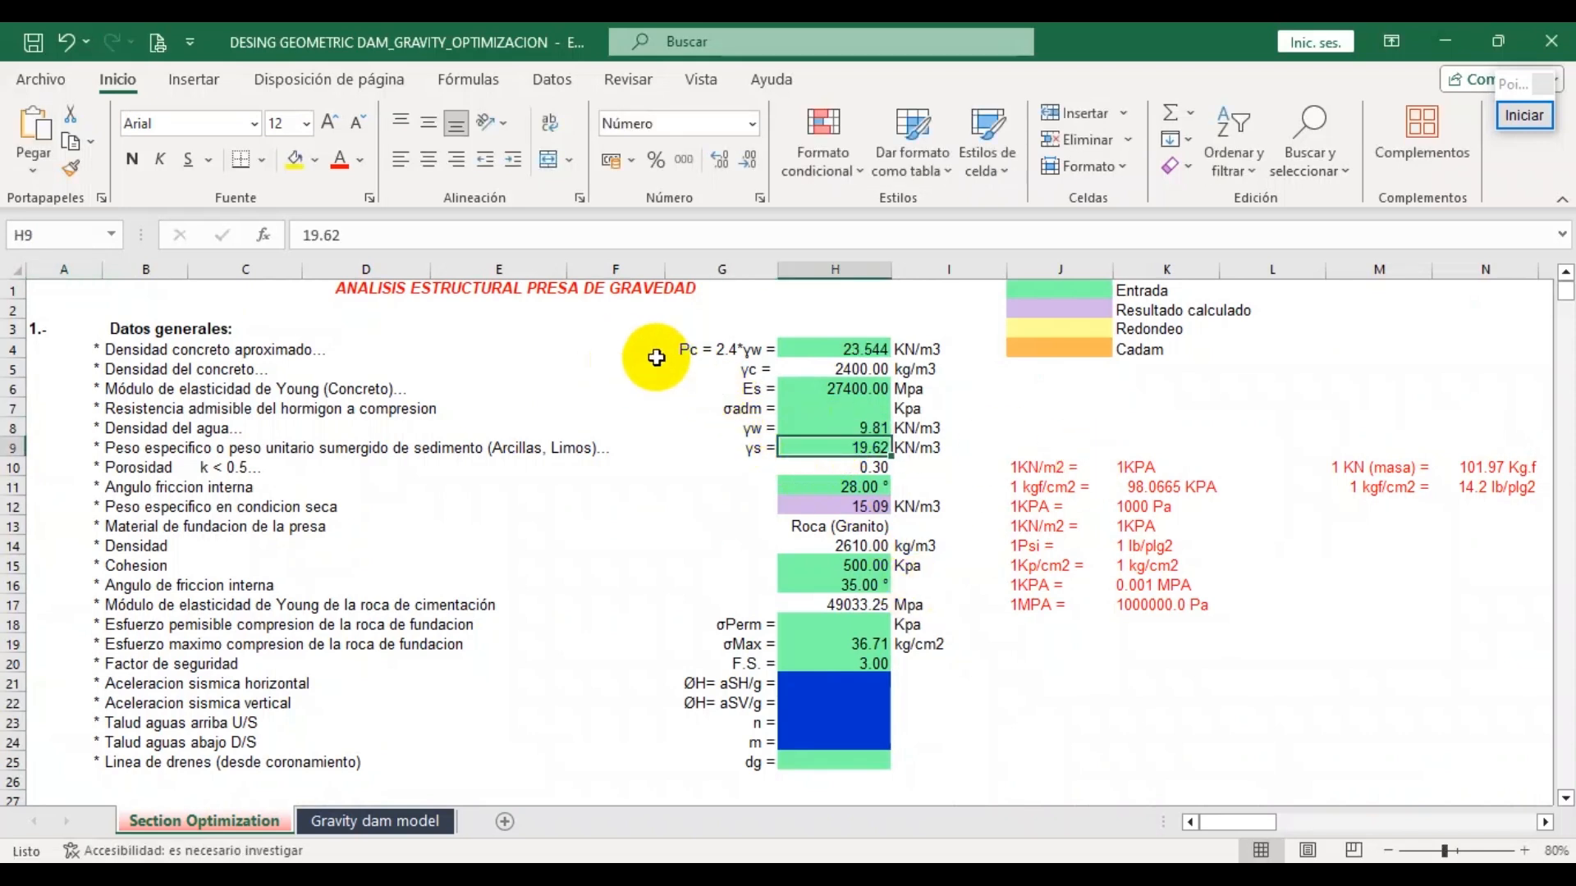
left_click(868, 427)
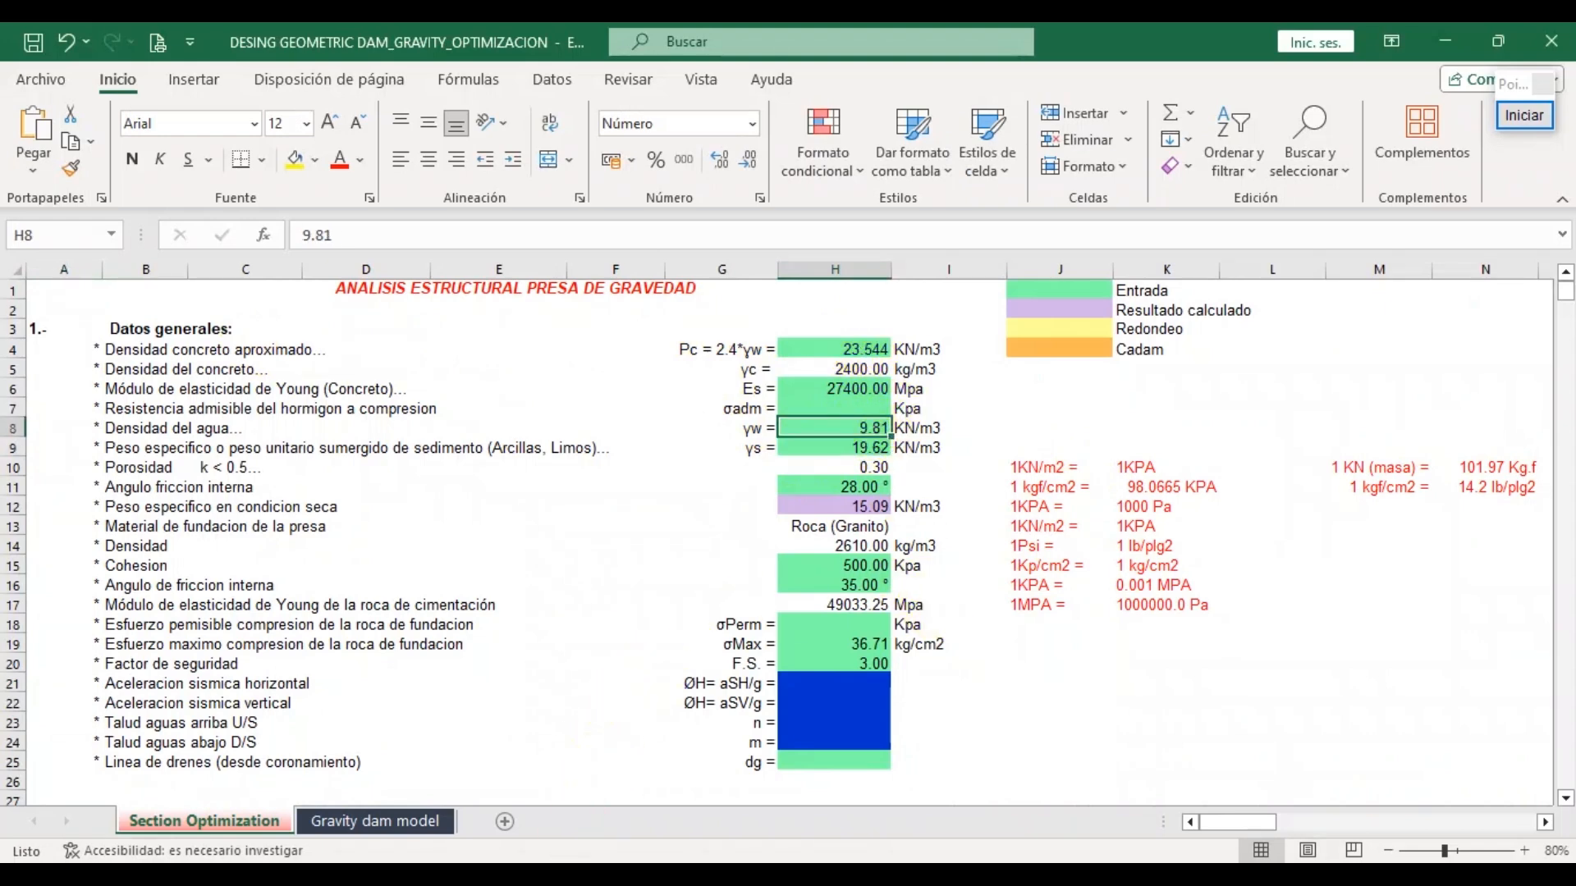
Consult Table 4 in the PDF, and in the Excel section drawing set the sediment height hs to 13 m and the base level h' to 3 m
key("alt+Tab")
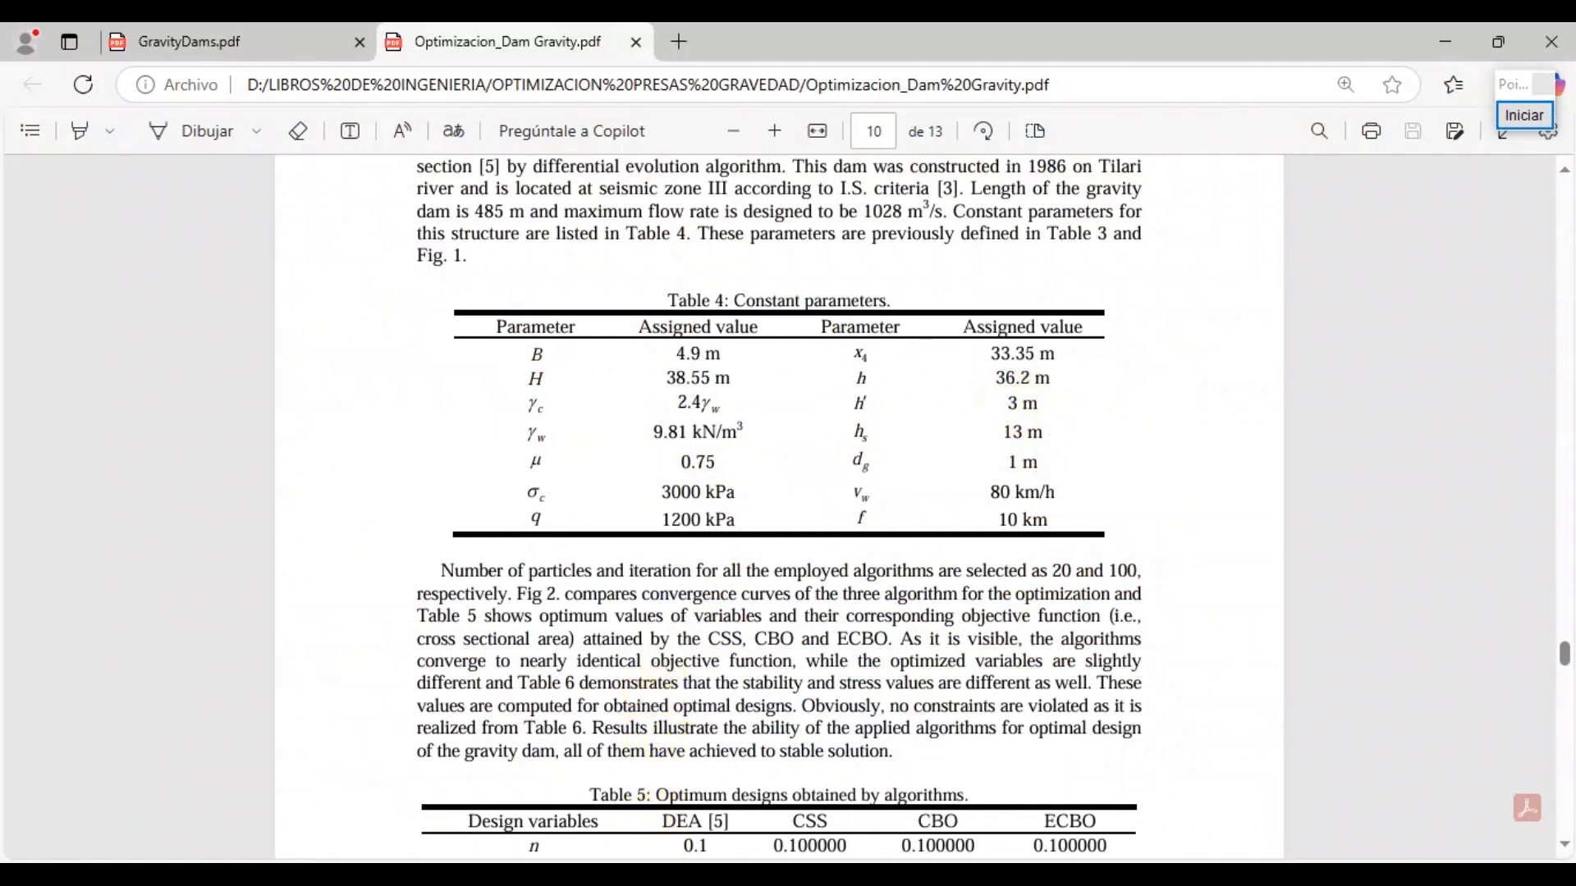
mouse_move(702, 875)
left_click(685, 784)
scroll(257, 534, "down", 9)
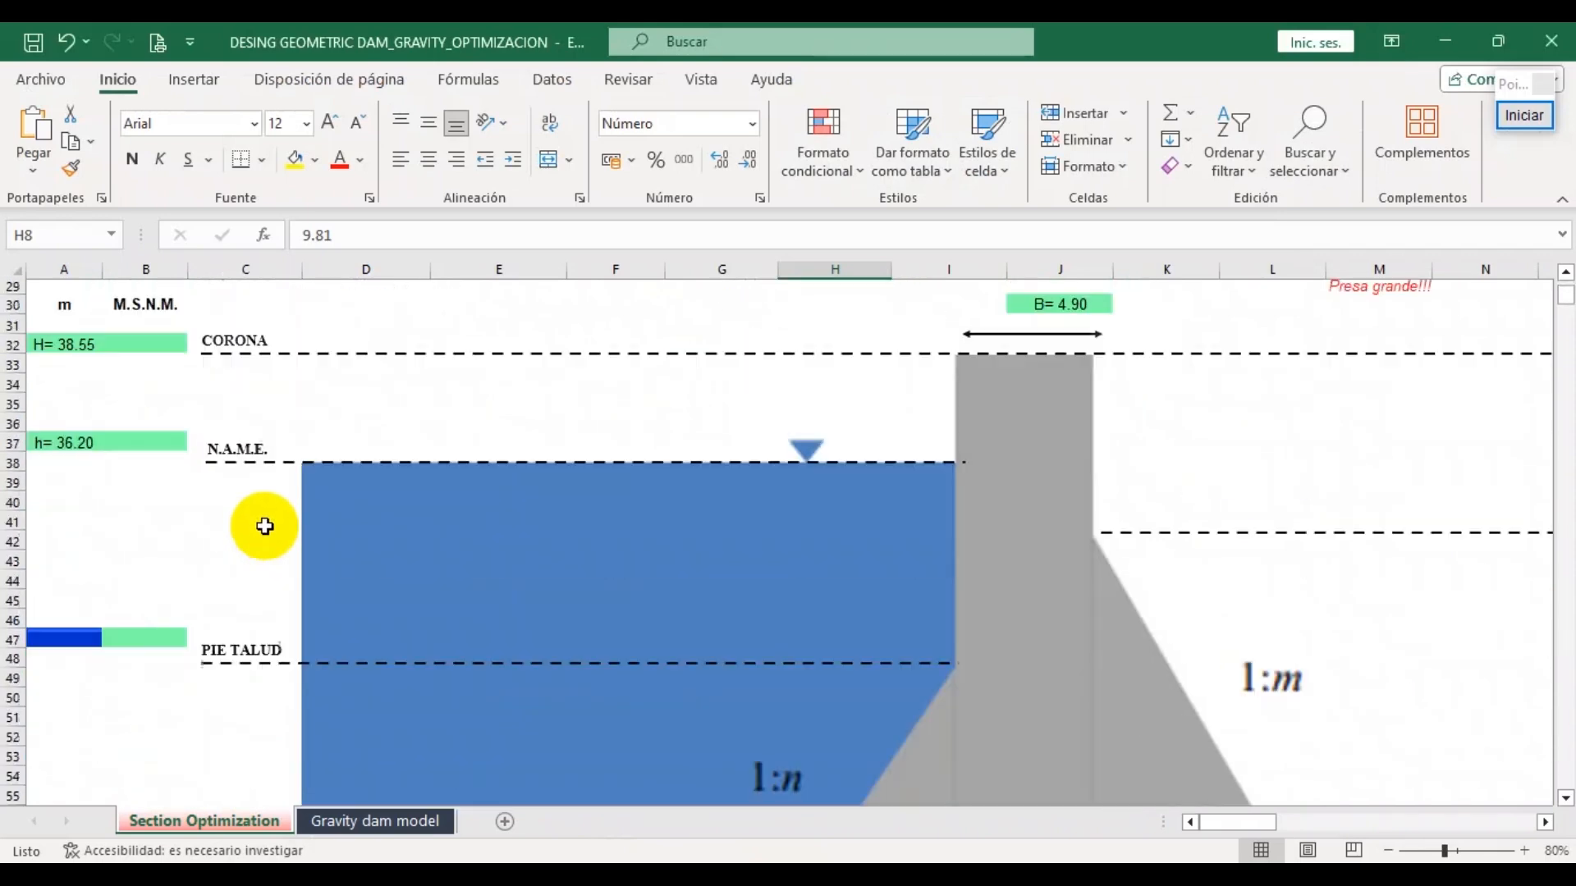
left_click(68, 670)
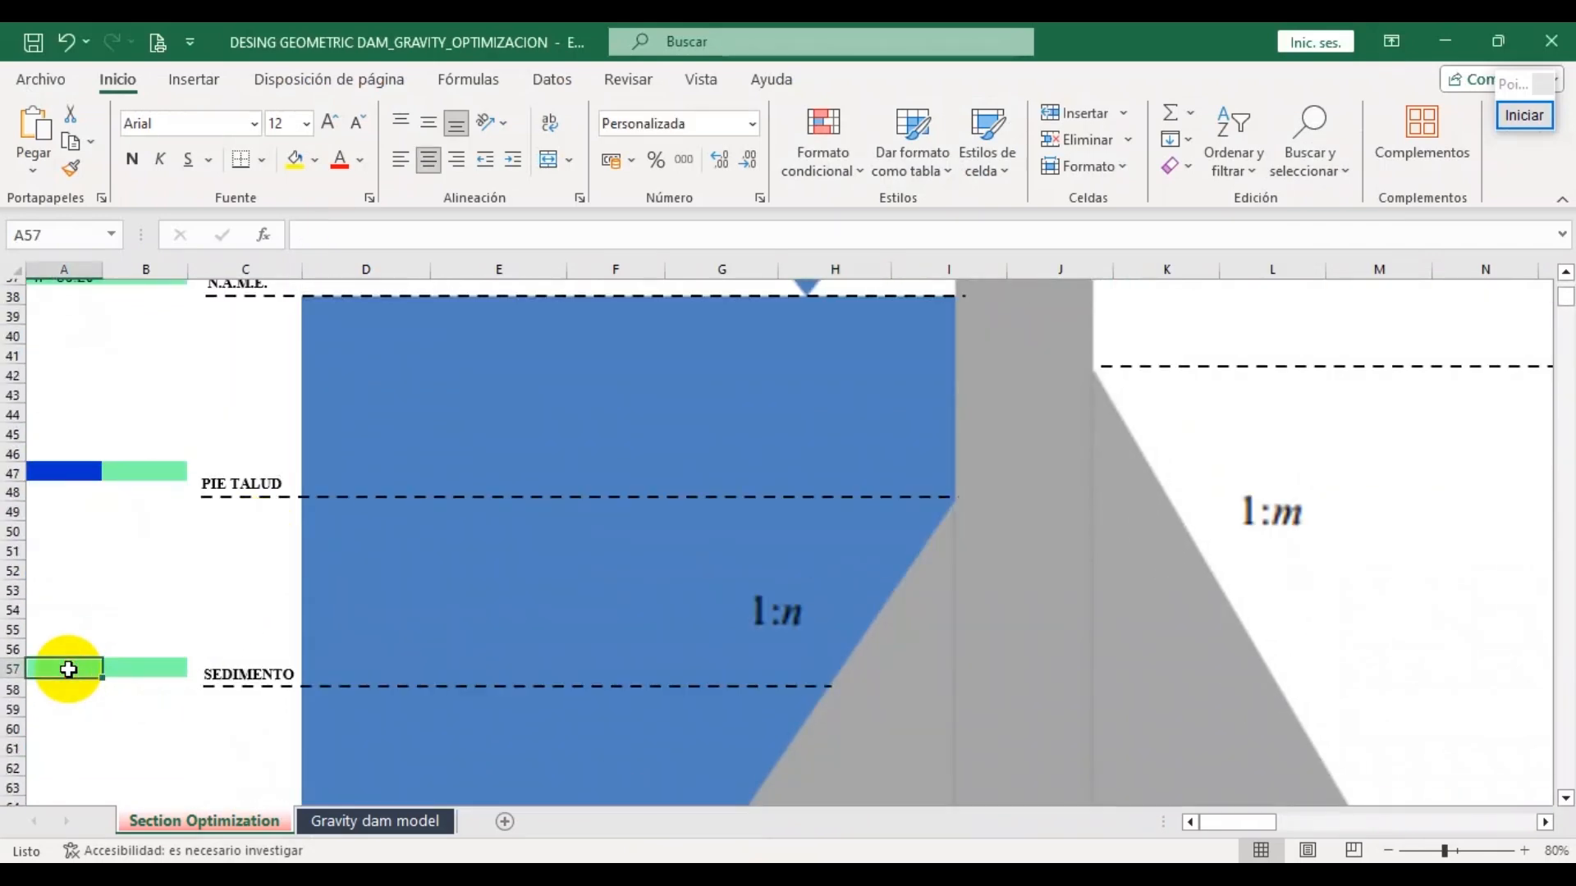
key("Return")
scroll(70, 661, "down", 4)
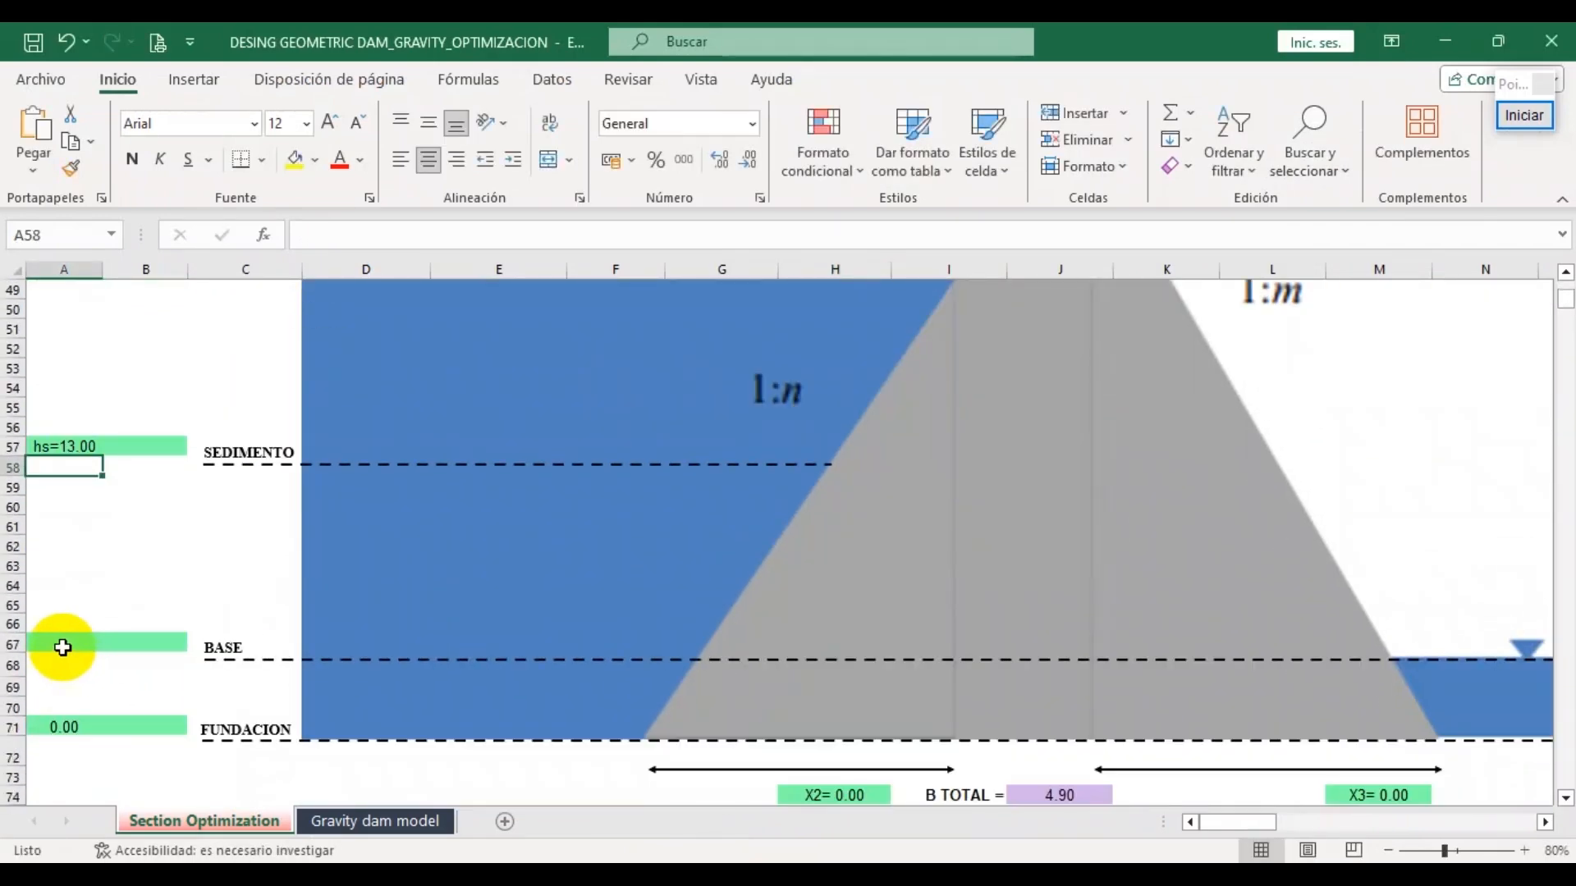
left_click(61, 646)
type("3")
key("Return")
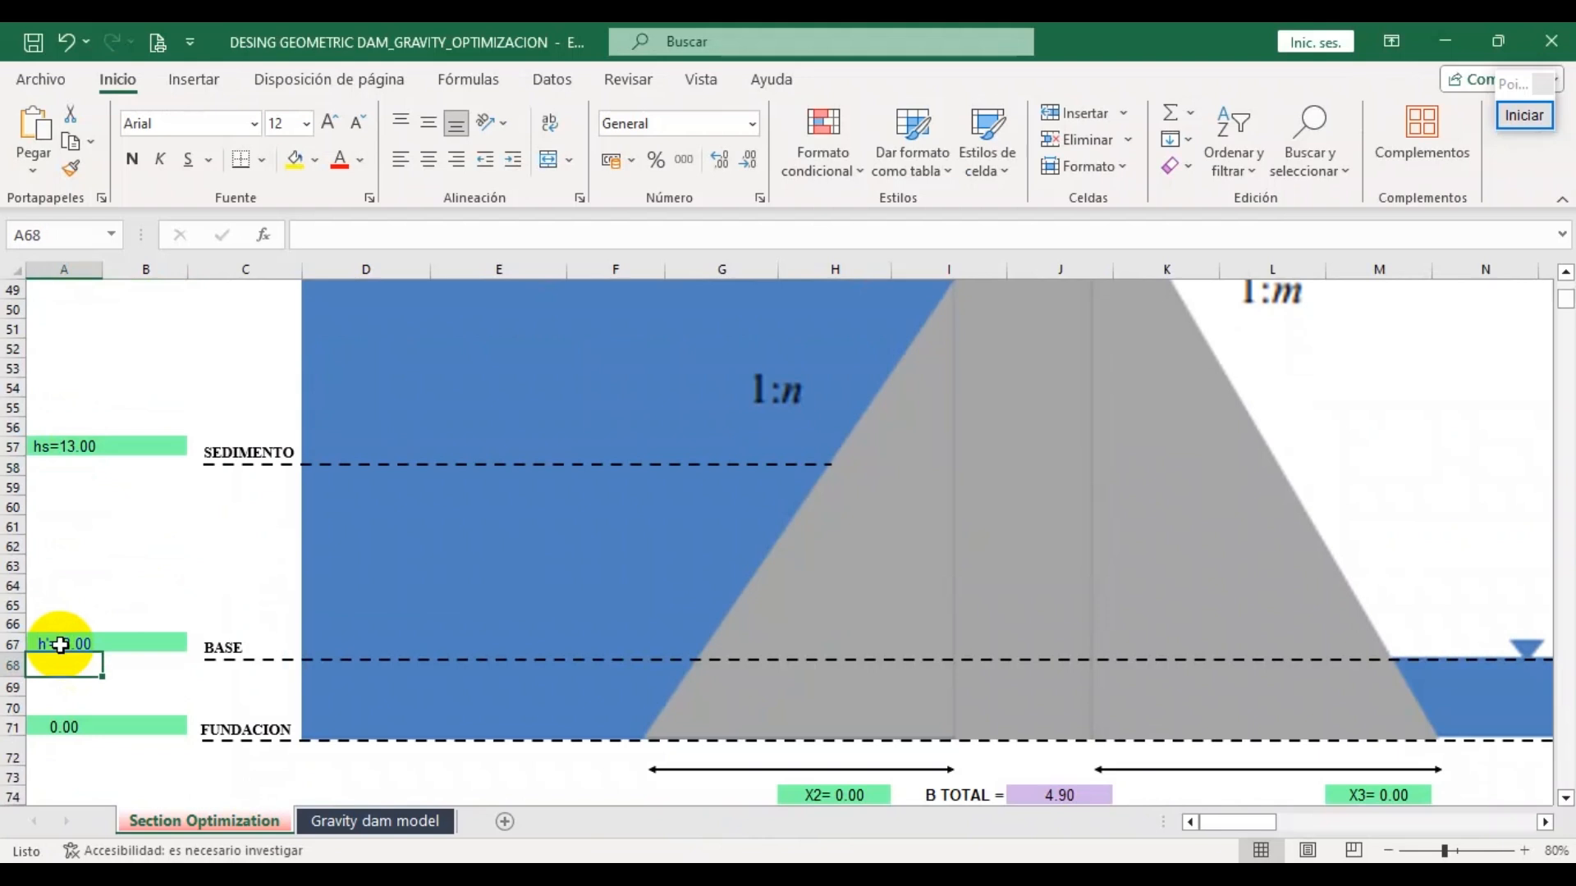
Compare the friction coefficient μ between the dam base and foundation soil with the value in the PDF's Table 4
scroll(1231, 714, "down", 1)
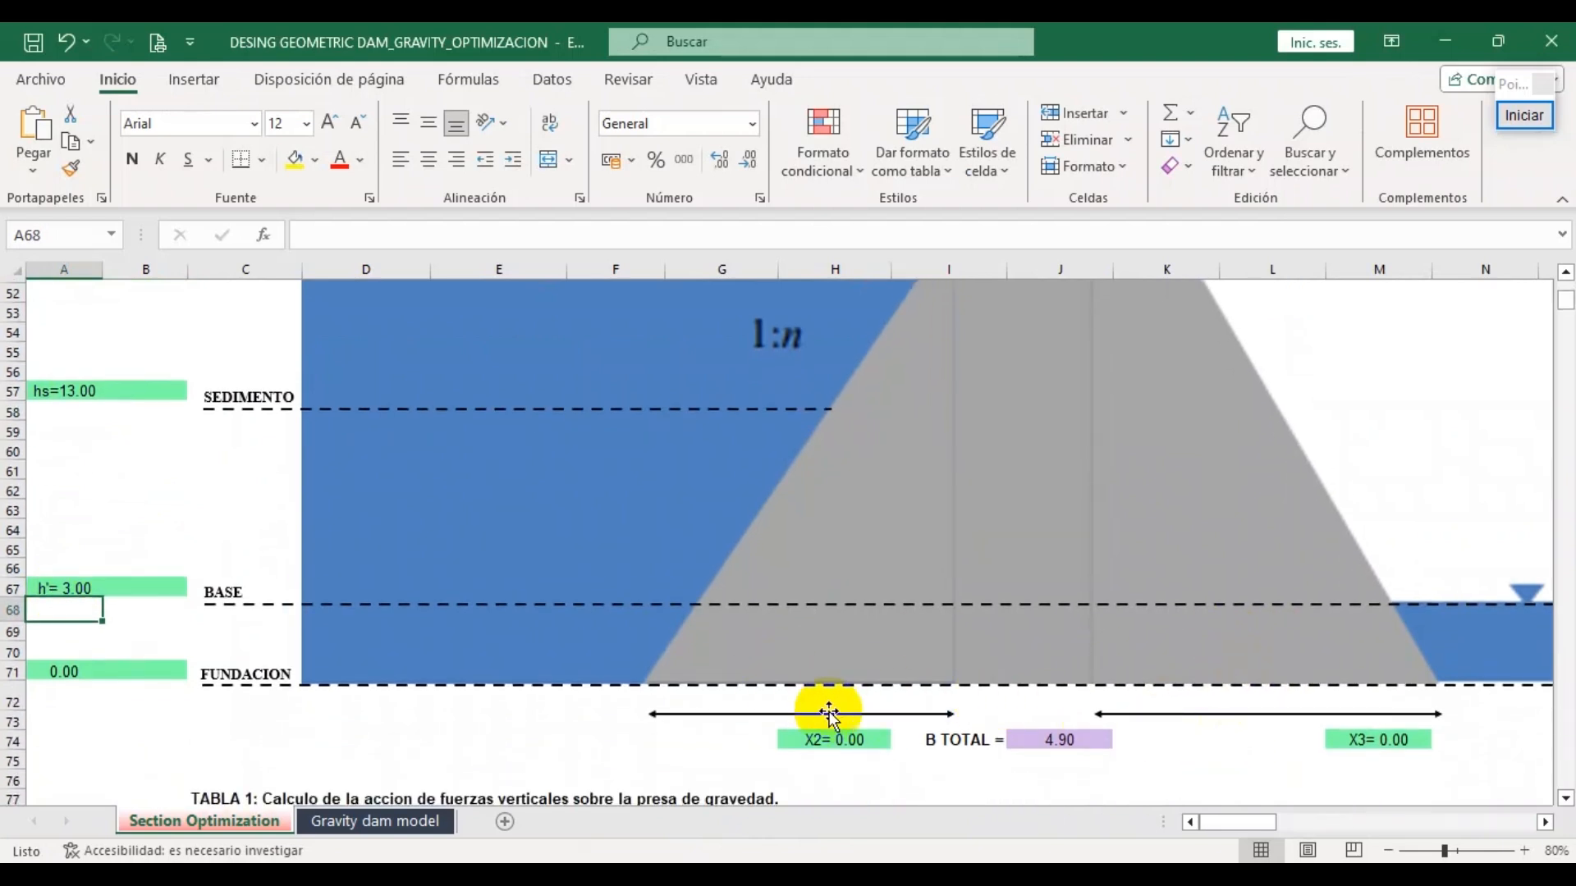
key("alt+Tab")
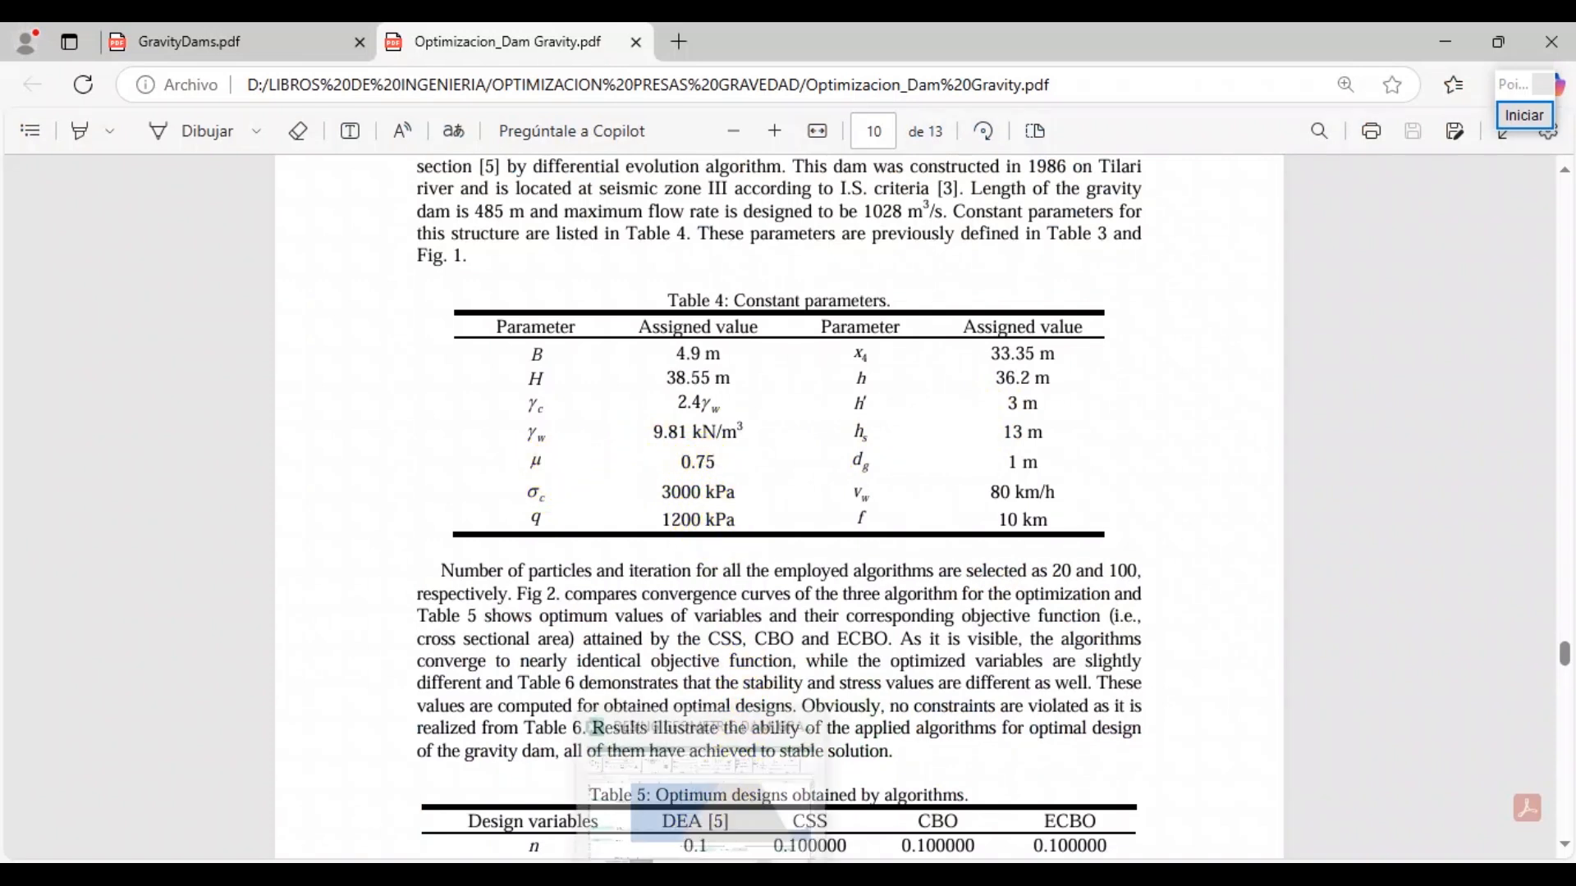
left_click(693, 751)
scroll(341, 482, "down", 20)
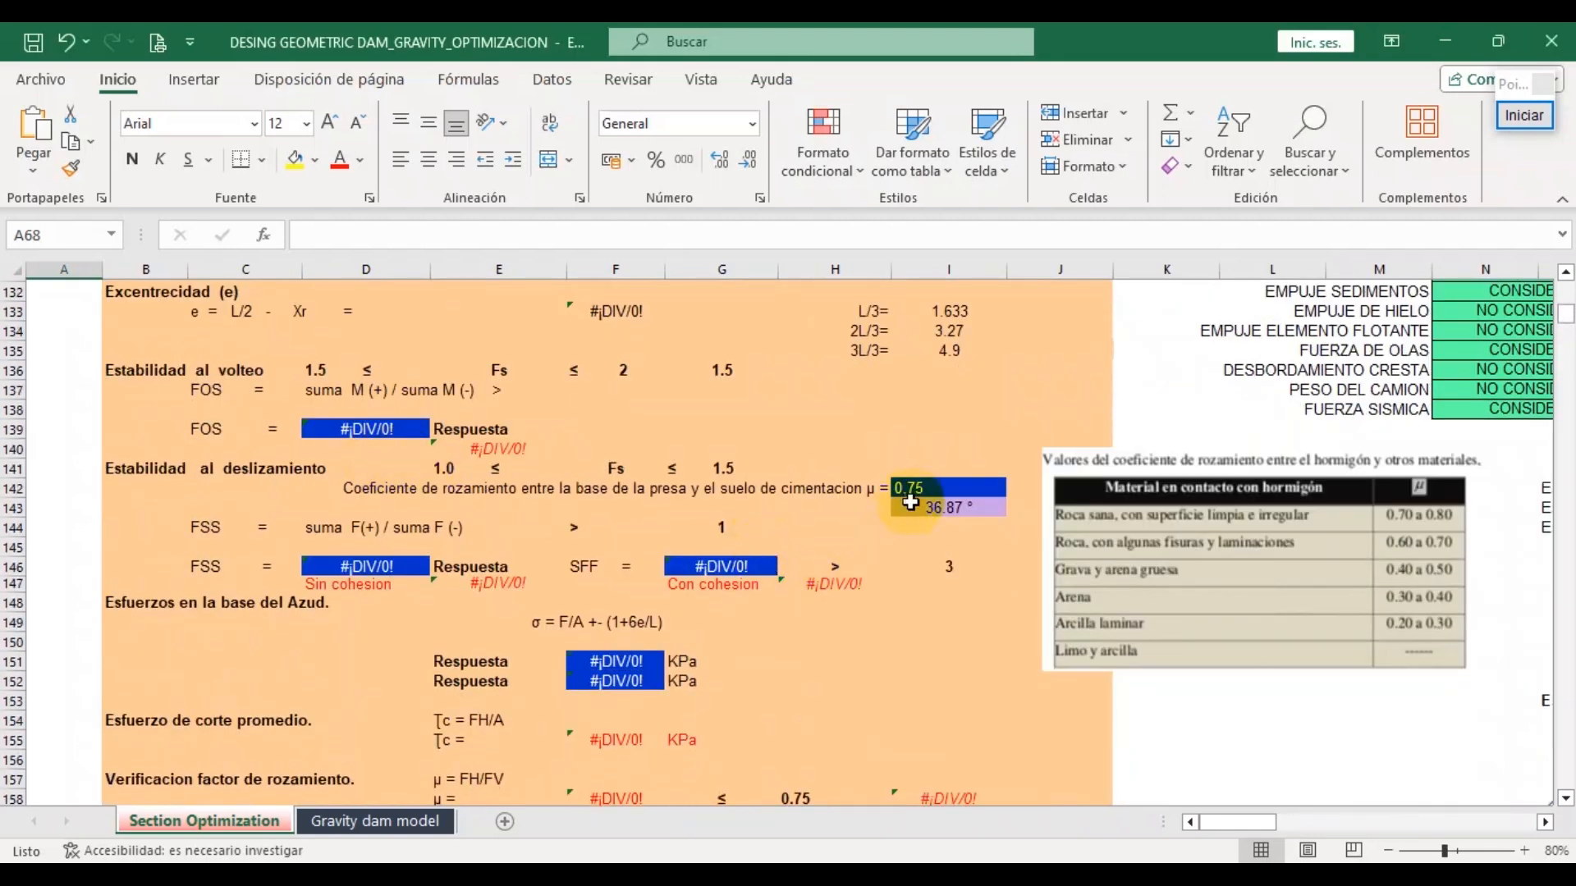
left_click(913, 490)
key("Down")
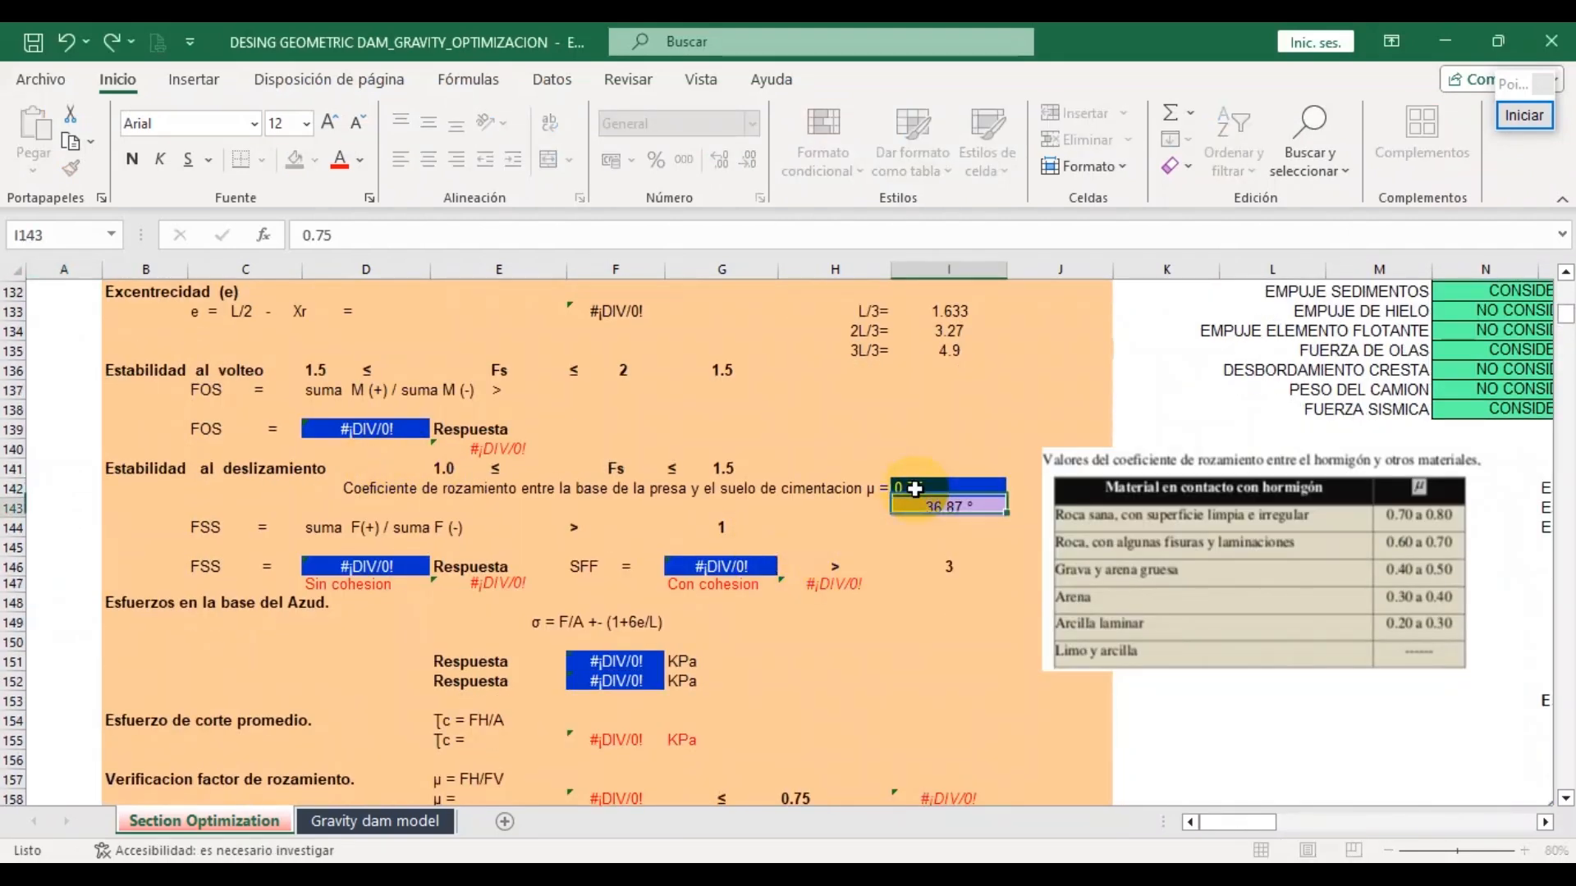
key("alt+Tab")
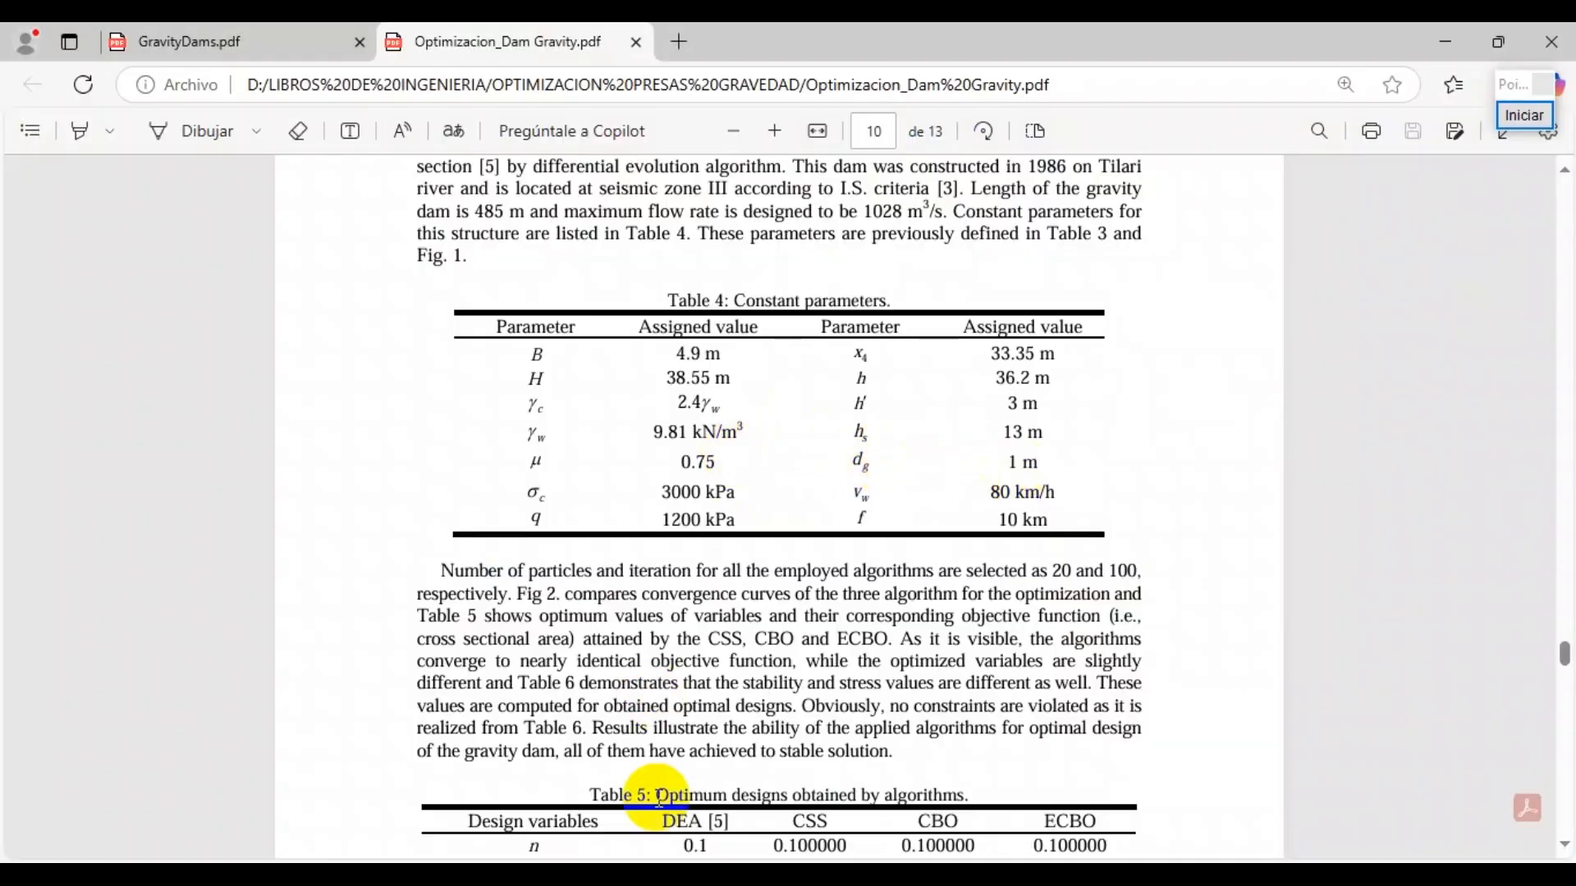
key("alt+Tab")
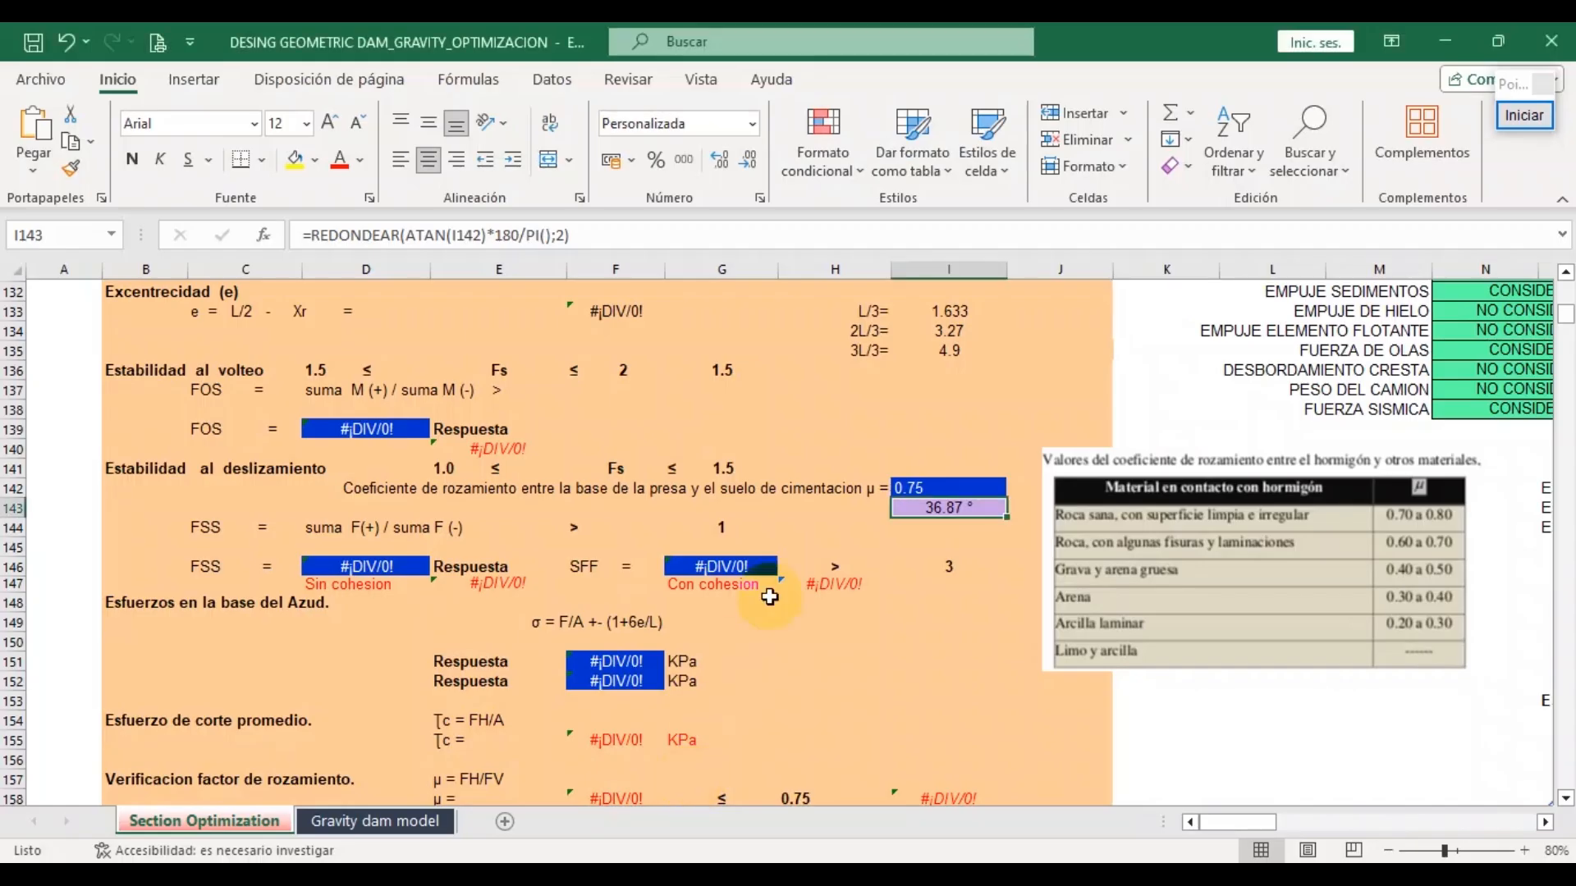
Set the drain line distance from the crest (dg) to 1 in the general data
scroll(800, 554, "up", 20)
scroll(806, 553, "up", 20)
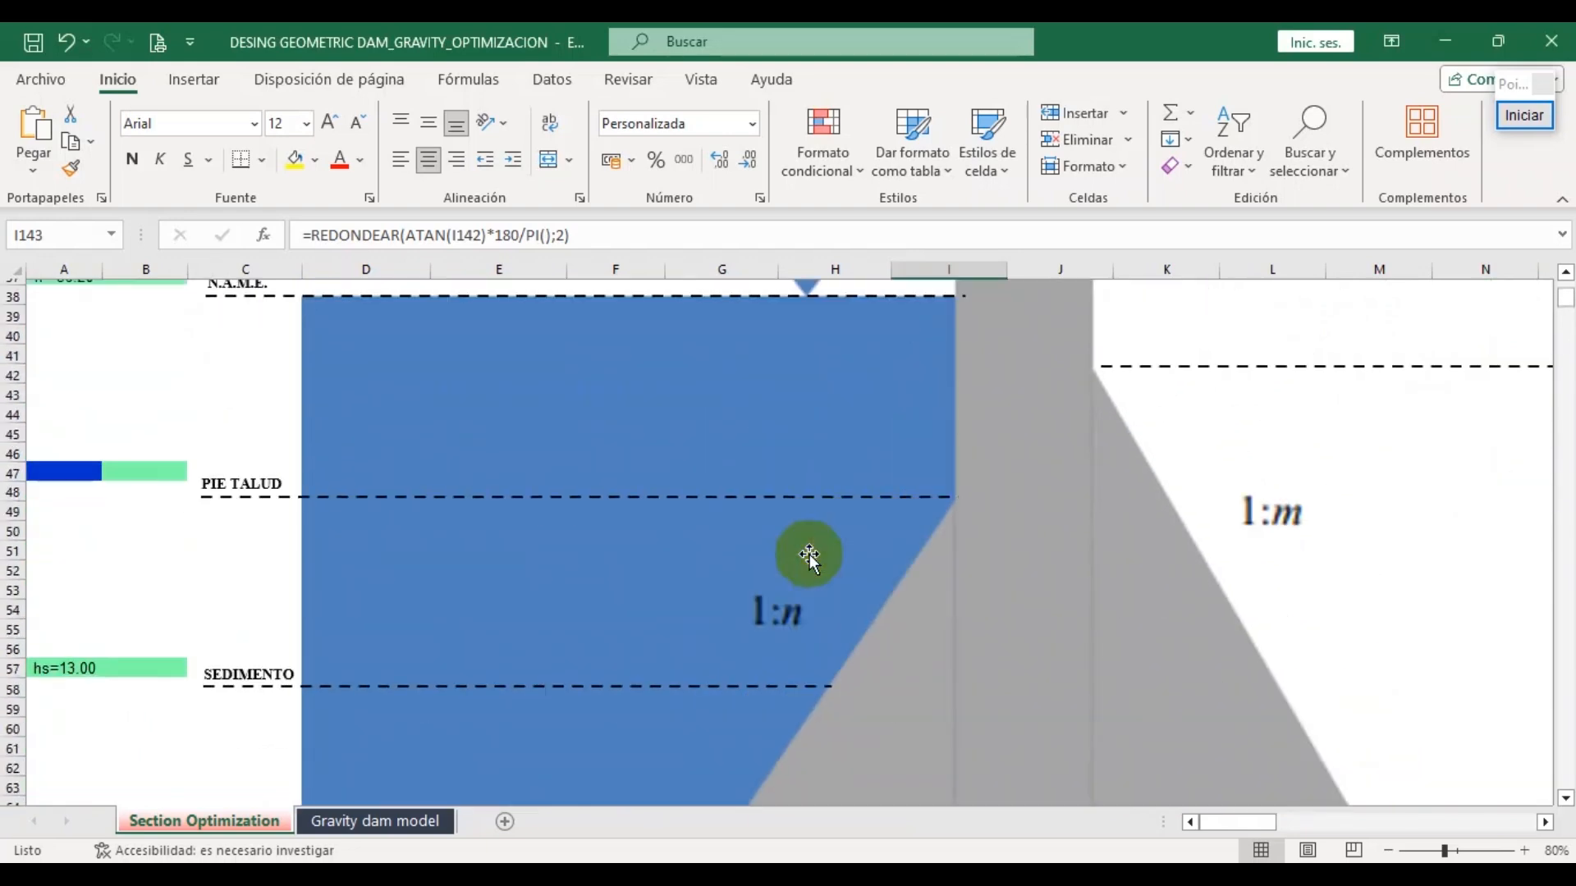
left_click(851, 433)
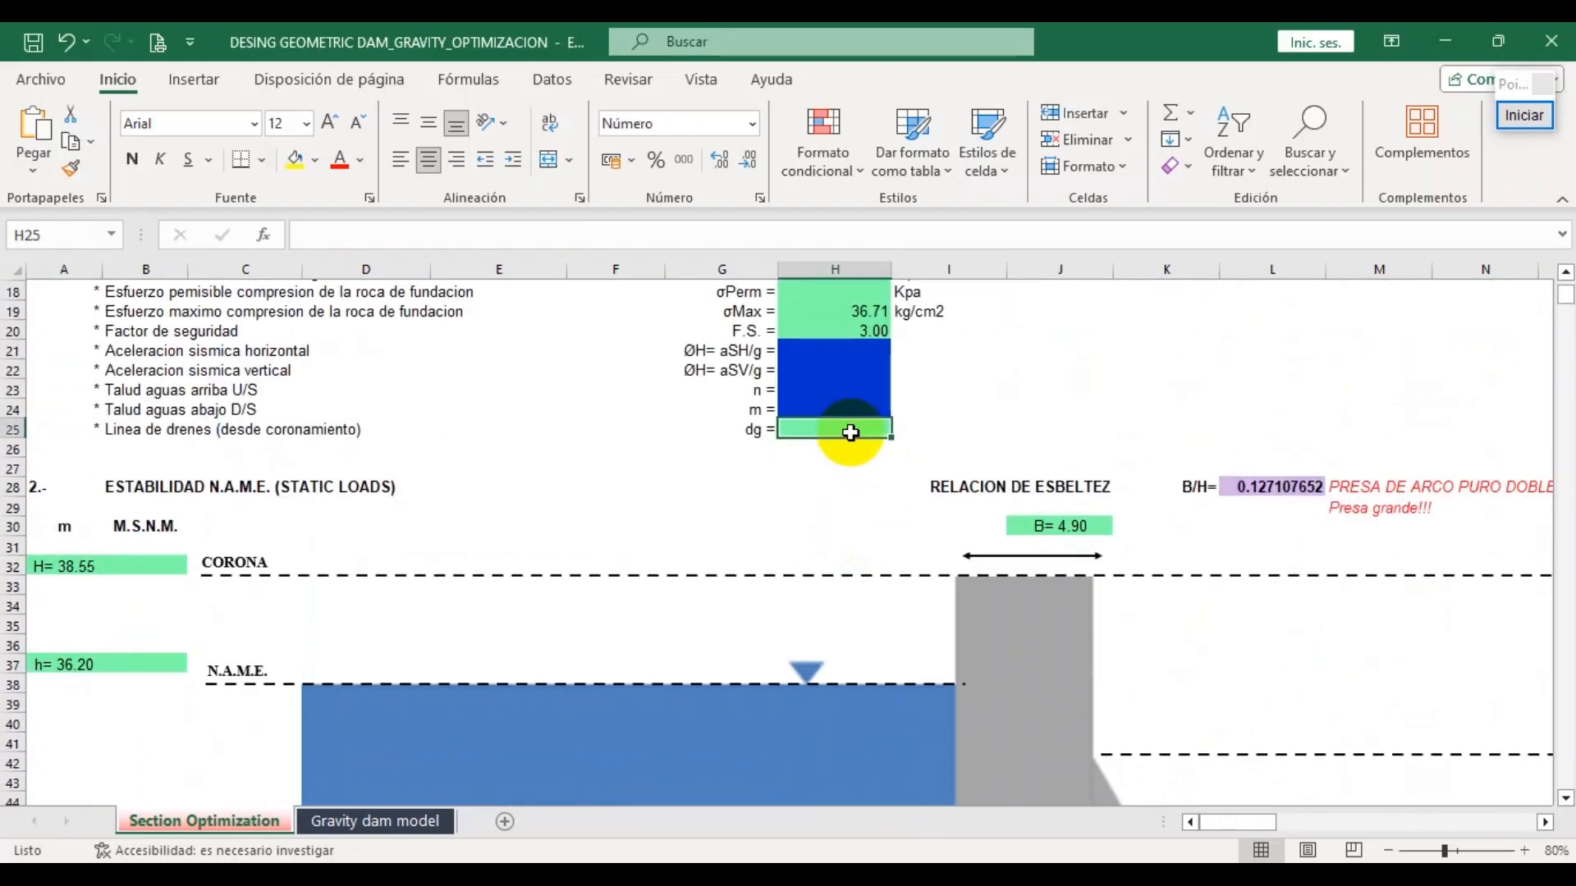
type("1")
key("Return")
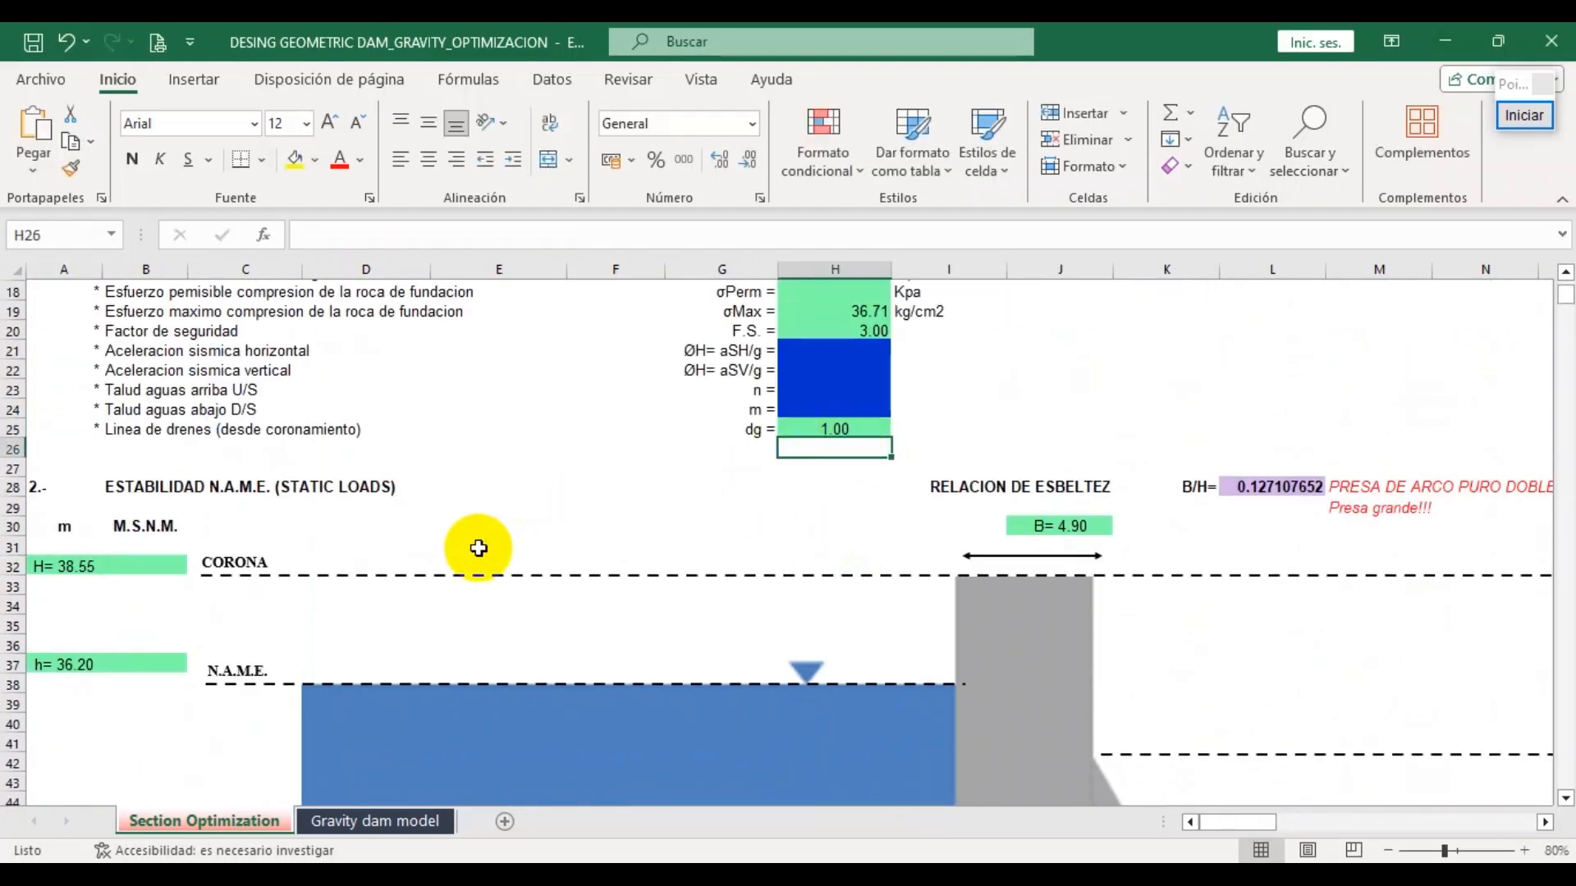
Consult Table 4 in the PDF and set the concrete's allowable compressive strength σadm to 3000 kPa in Excel
scroll(478, 548, "down", 2)
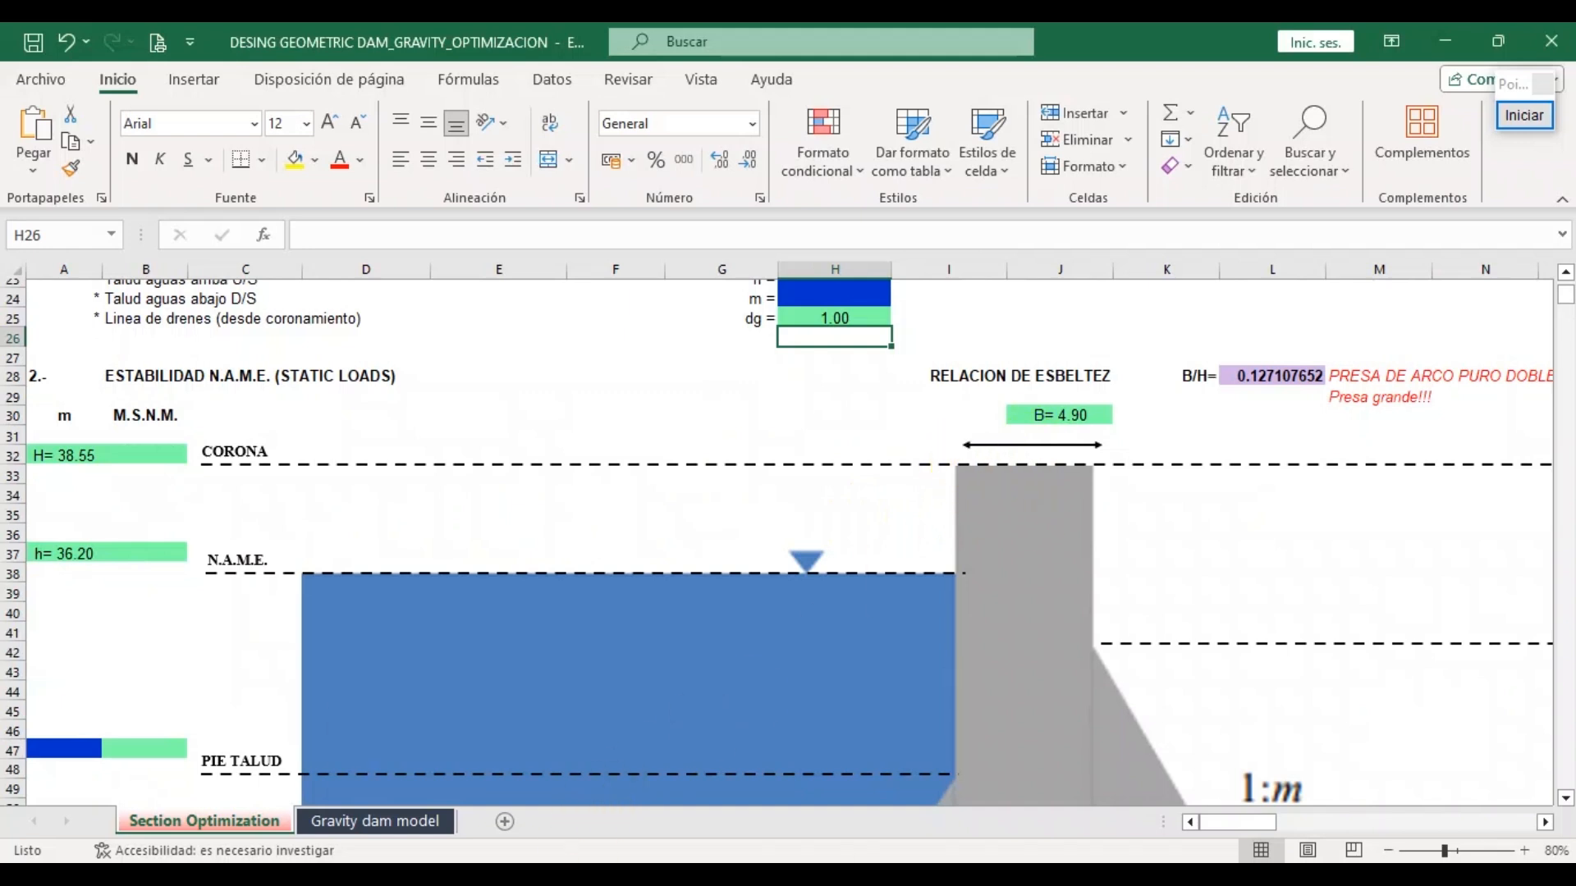
mouse_move(588, 877)
left_click(514, 811)
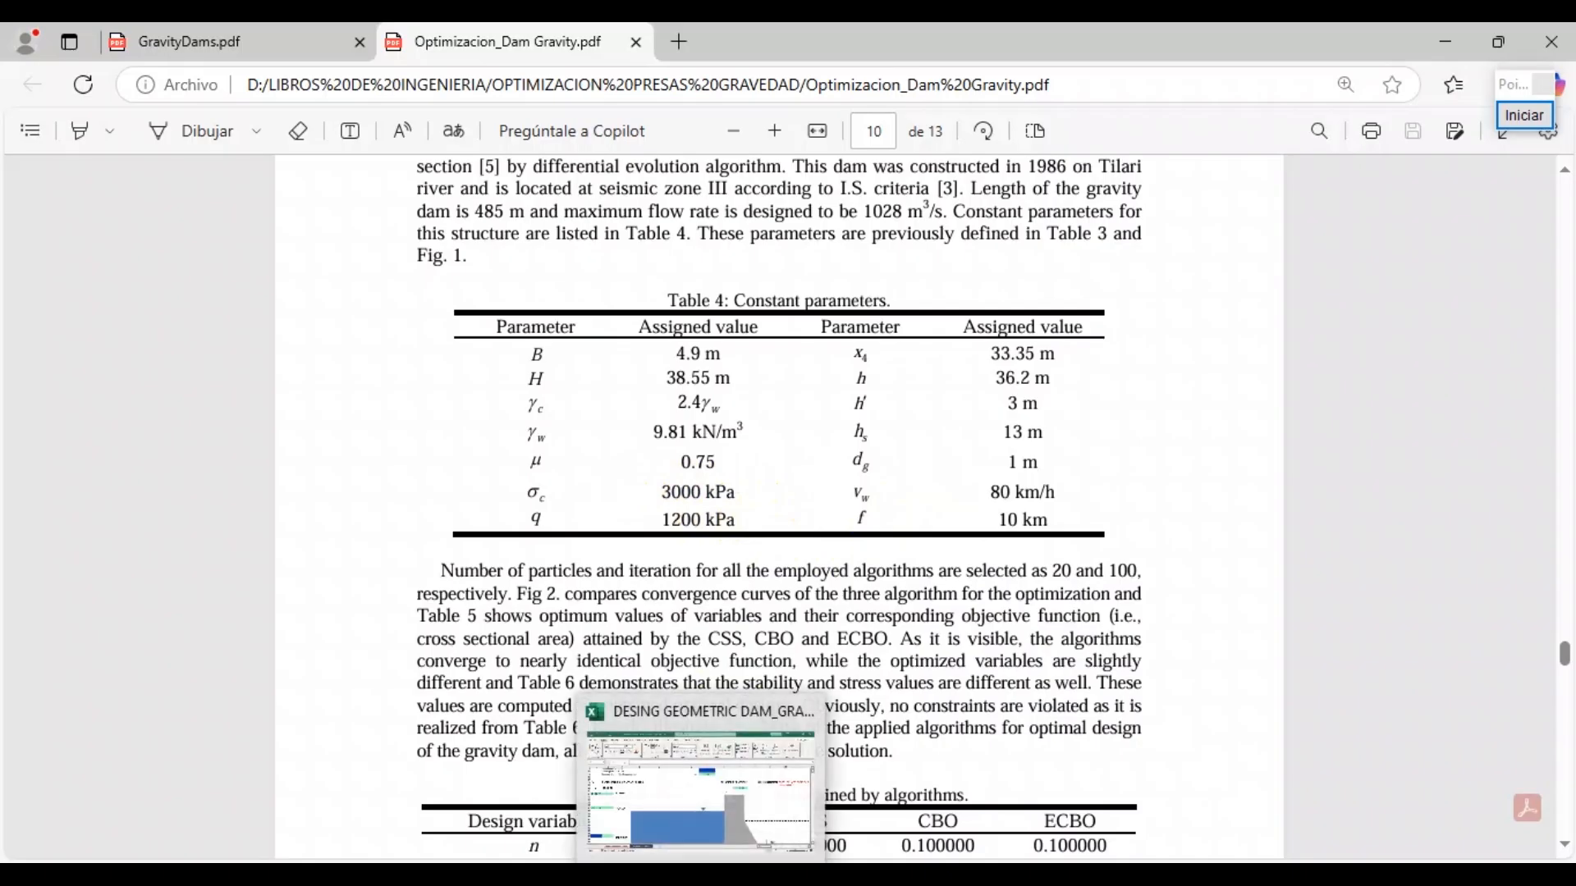
left_click(694, 788)
scroll(703, 580, "up", 8)
scroll(794, 547, "up", 1)
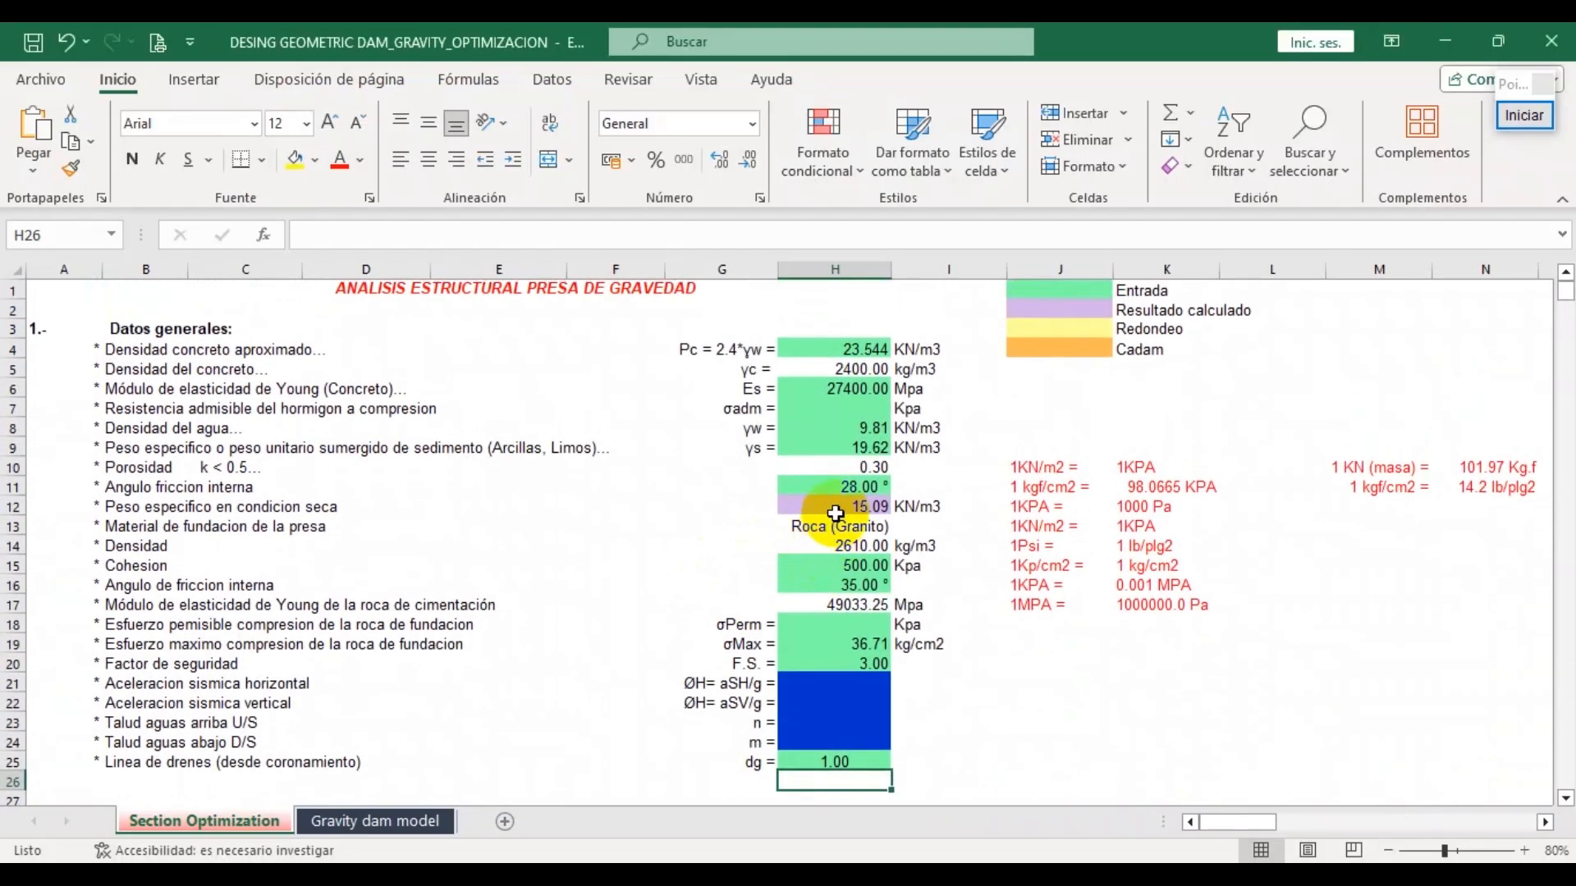
left_click(847, 415)
type("3000")
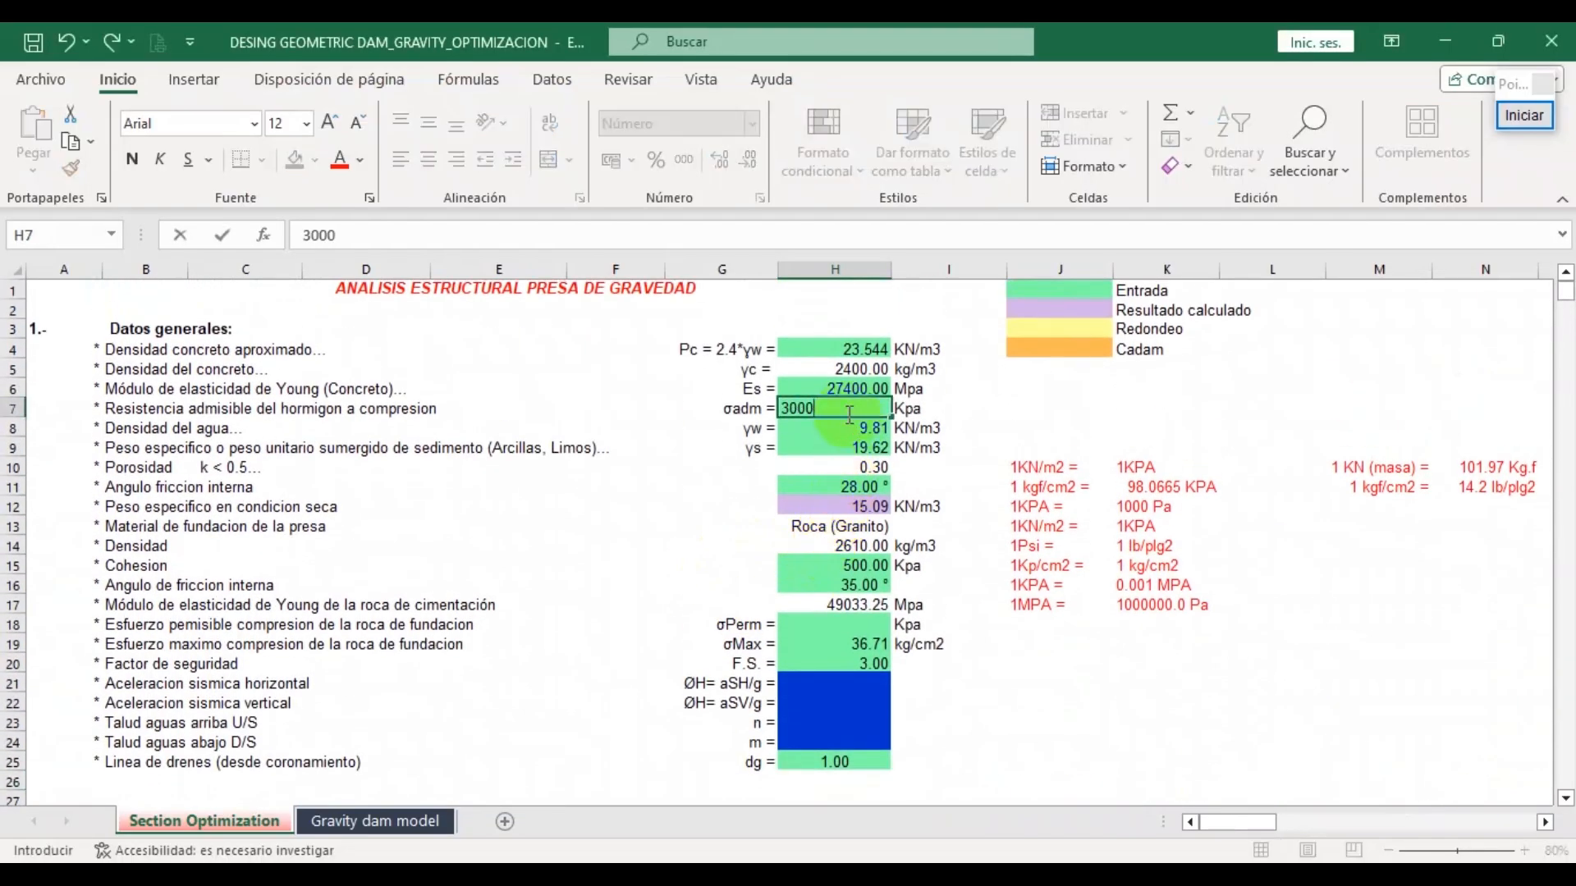
key("Return")
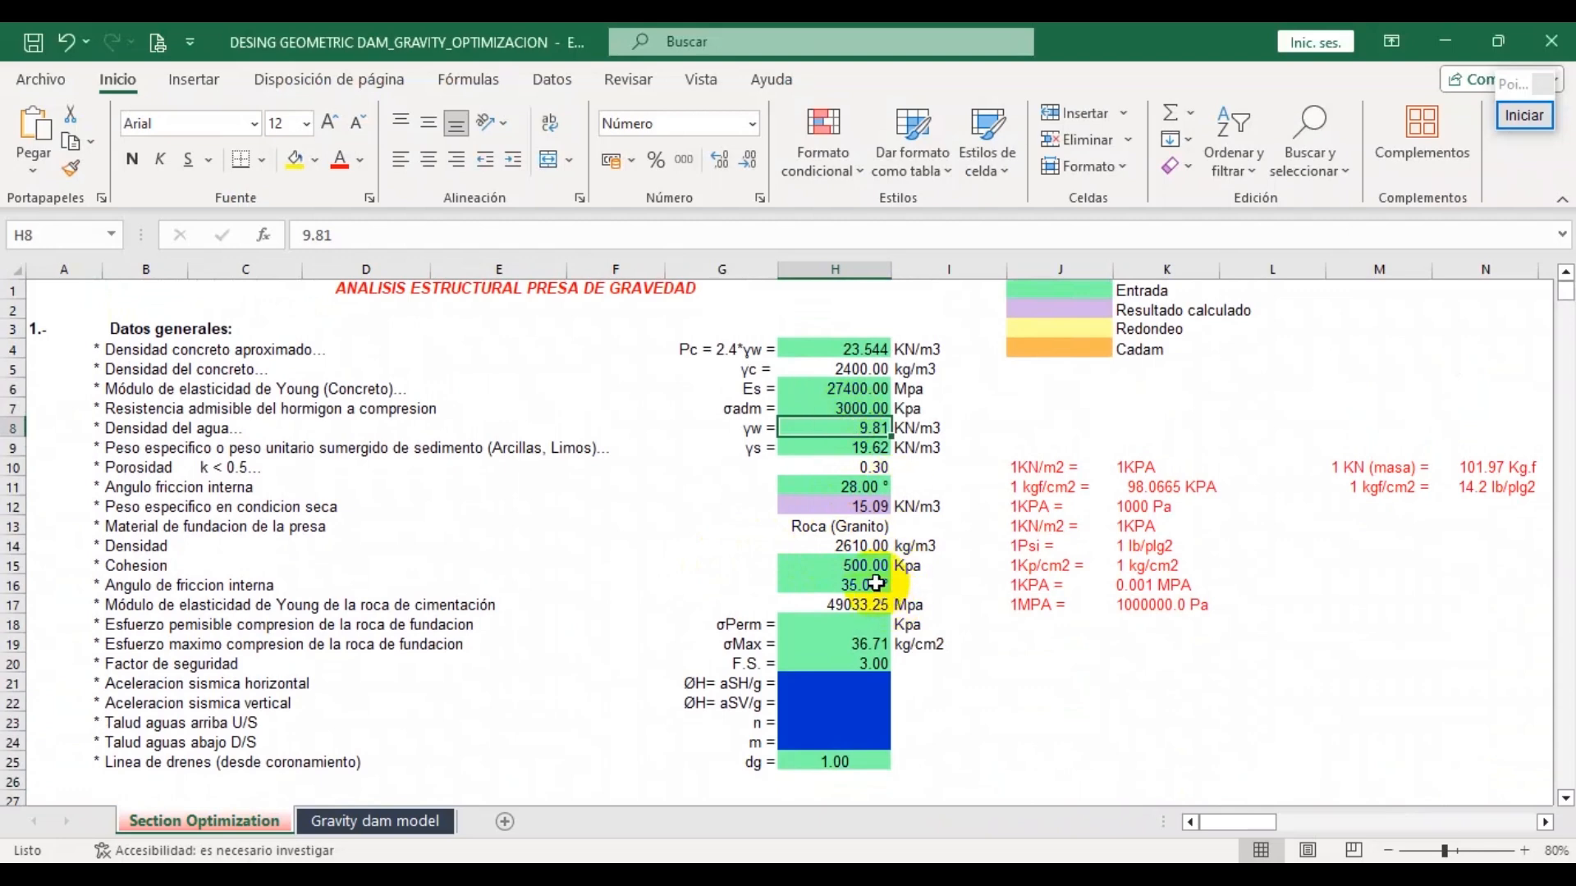
Set the foundation rock's permissible compressive stress σPerm to 1200 kPa
type("12")
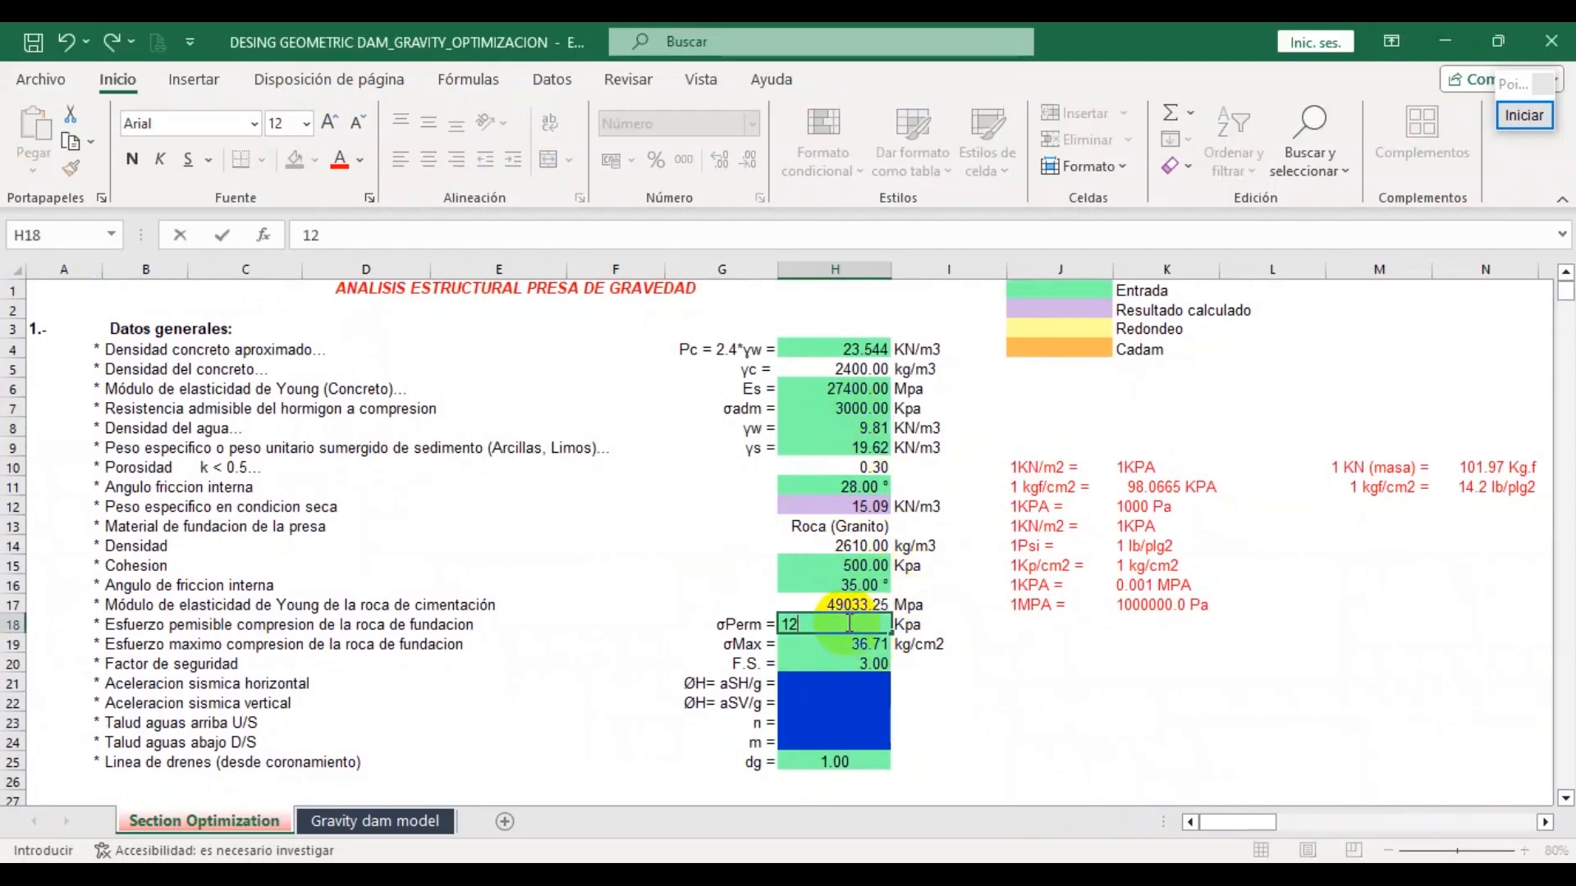
type("00")
key("Return")
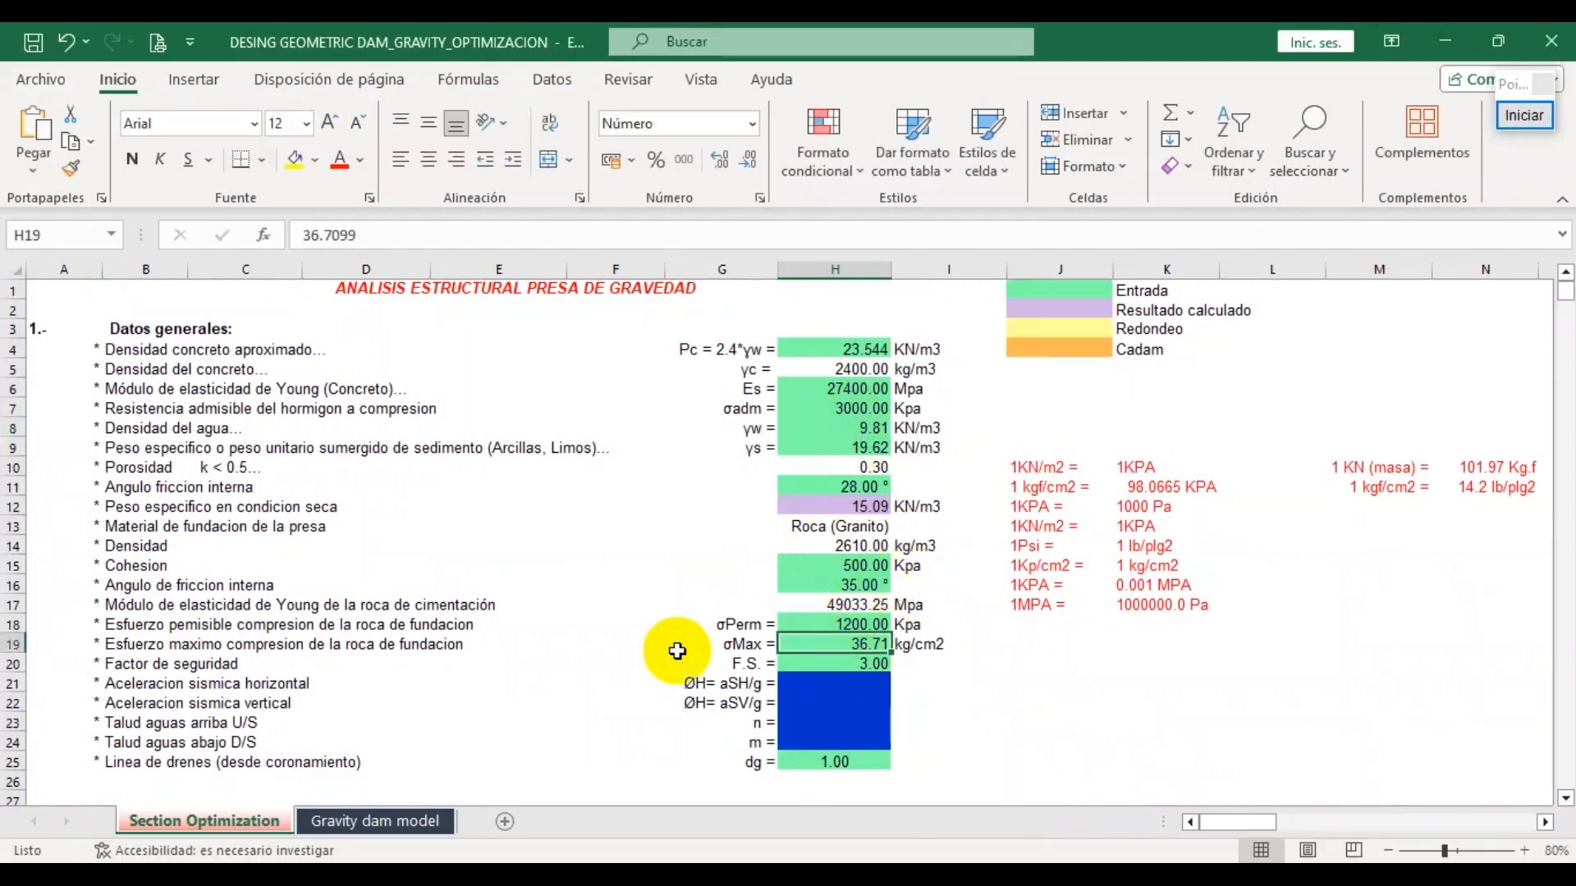
Consult Table 4 in the PDF and set the wind speed in the wave pressure calculation (Presion de olas) to 80 km/h in Excel
scroll(707, 599, "down", 3)
left_click(540, 874)
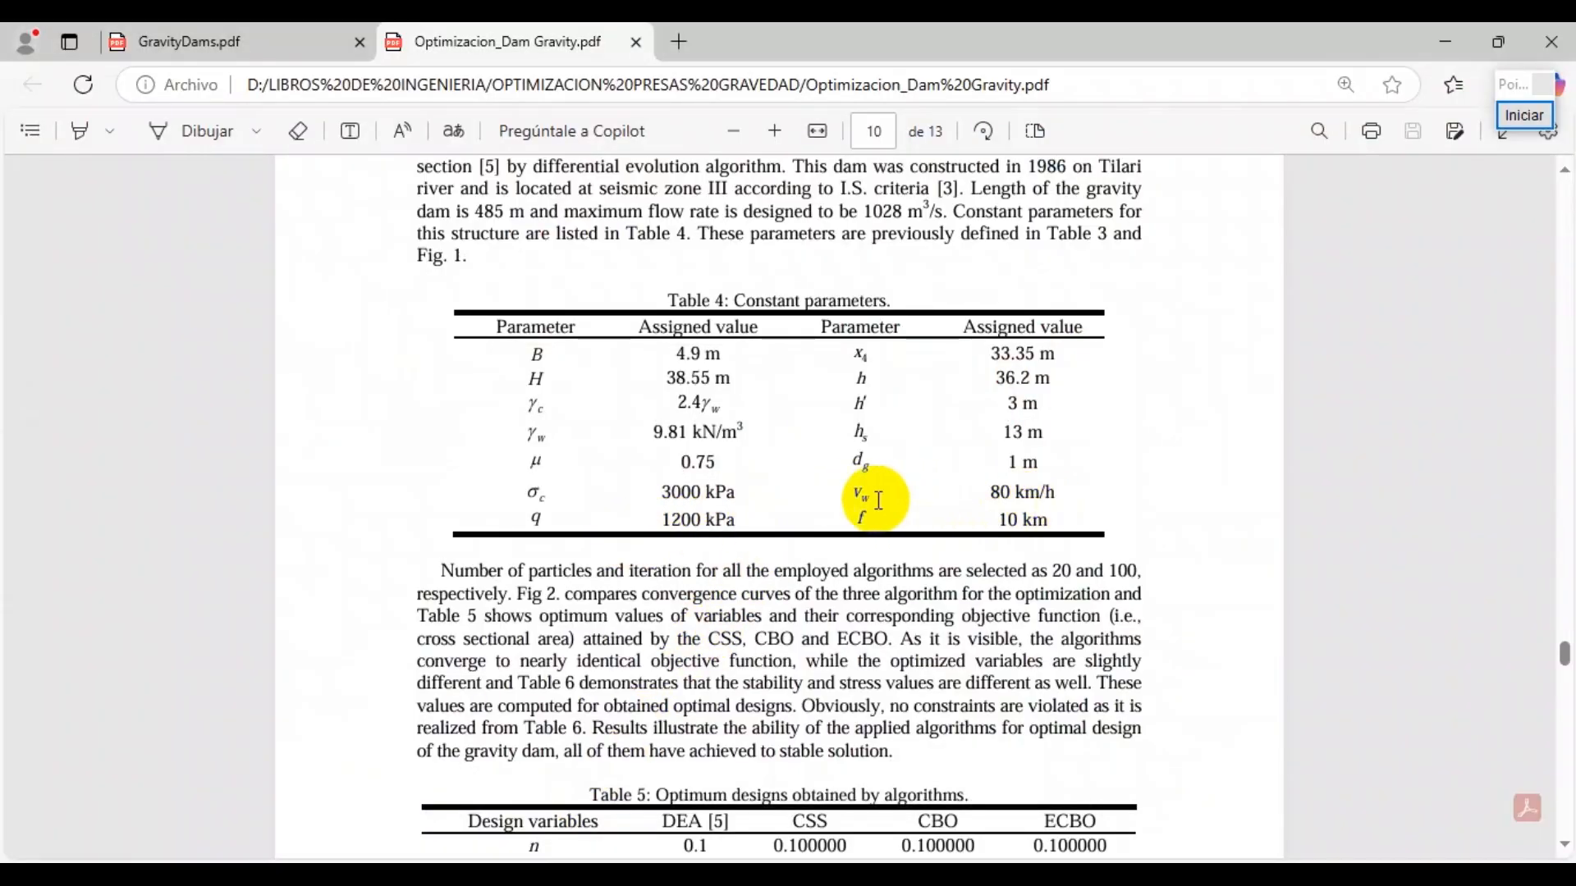
scroll(1023, 526, "down", 3)
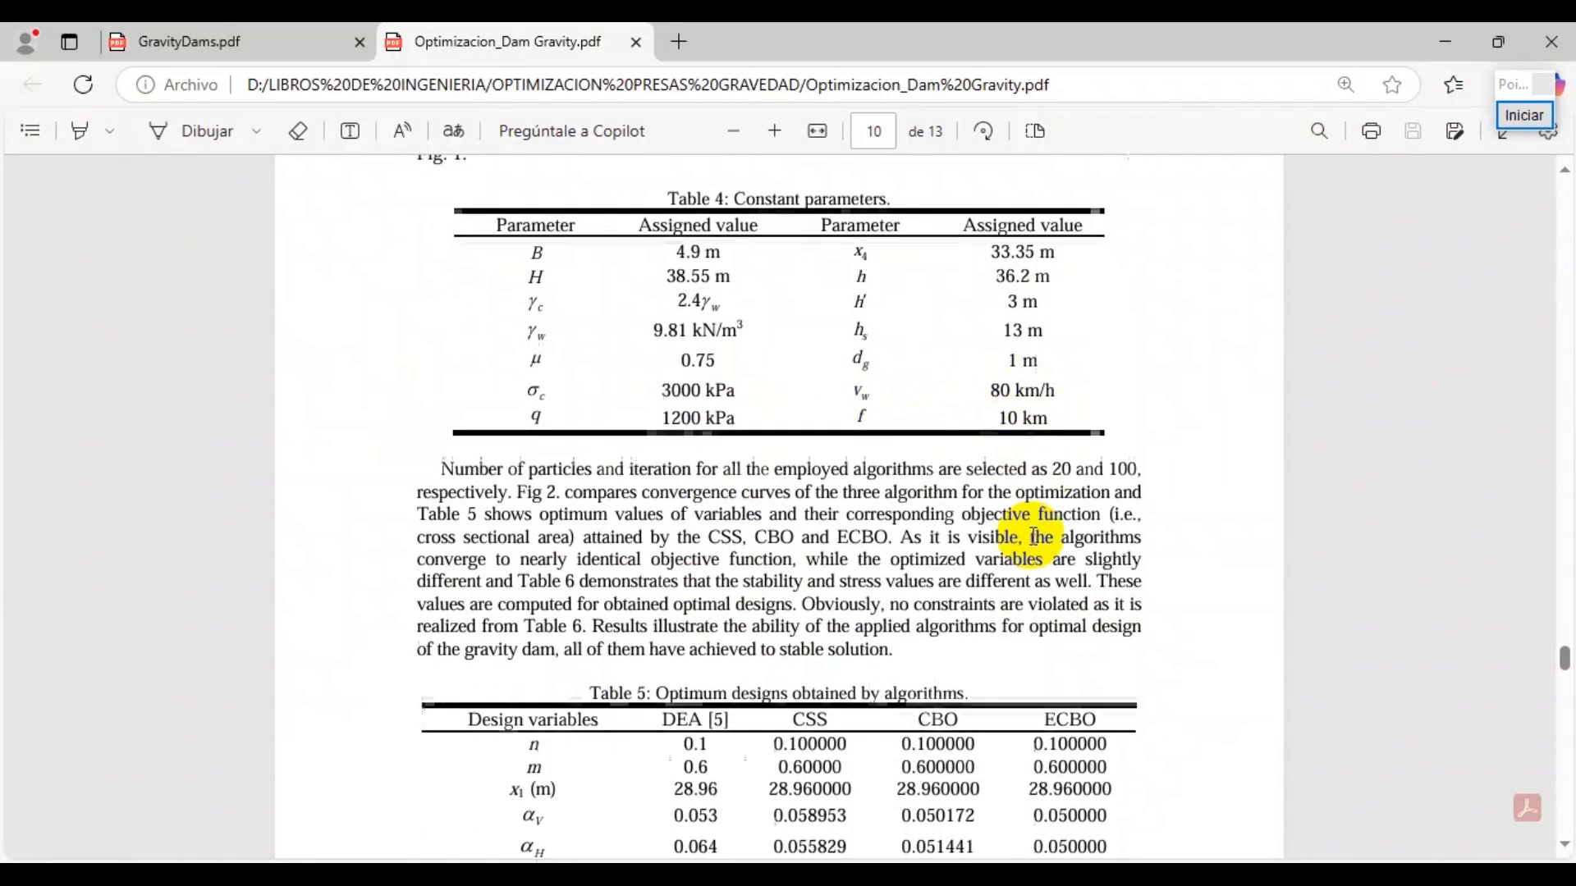
scroll(1056, 450, "up", 3)
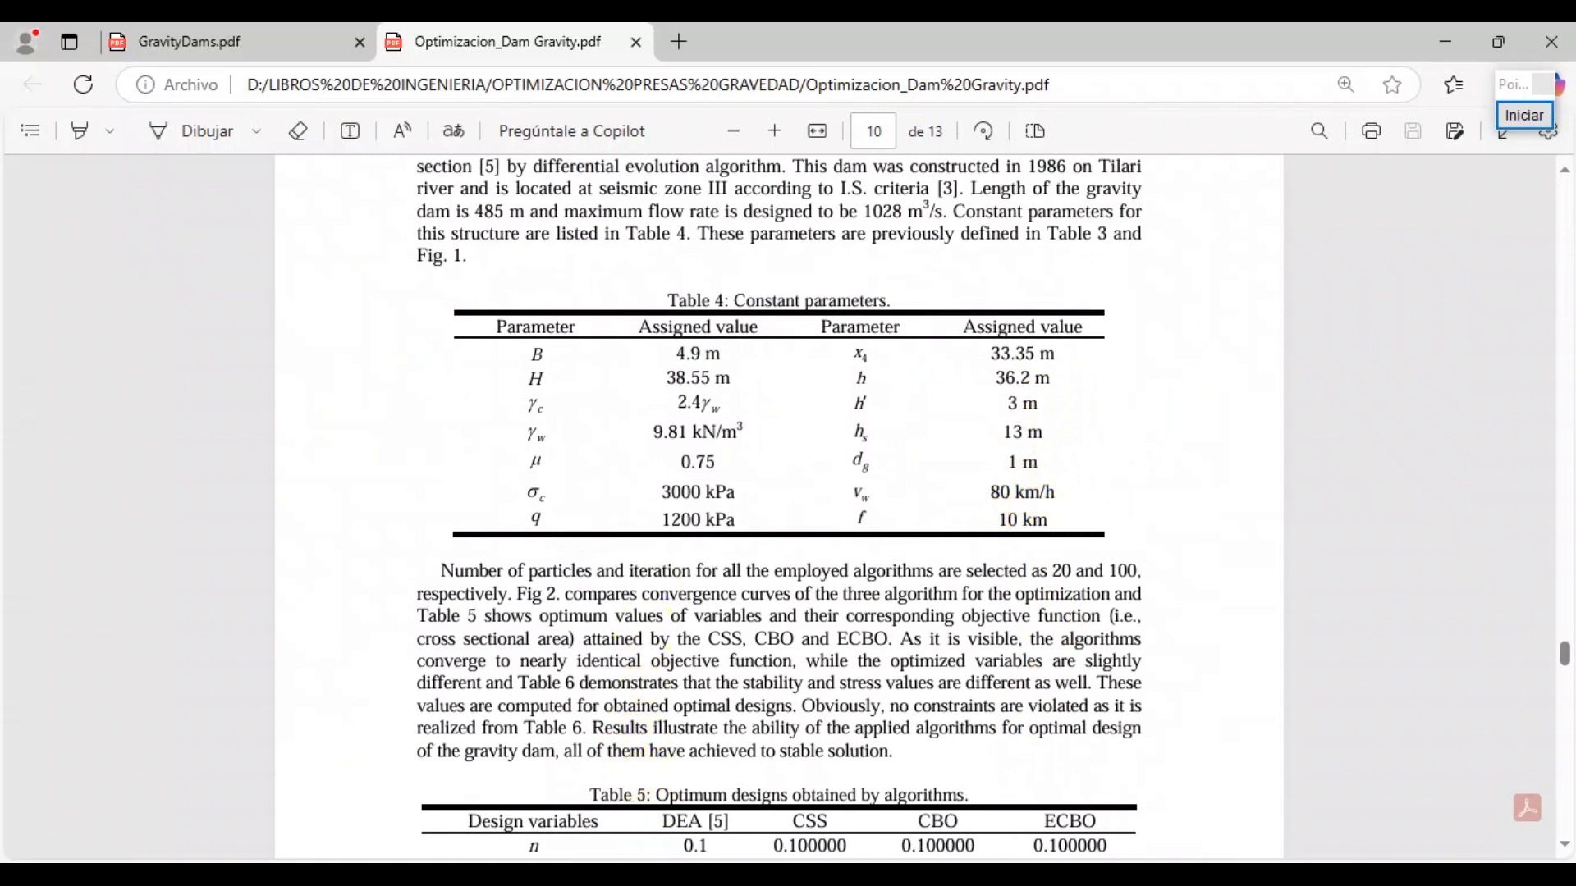
mouse_move(685, 854)
left_click(684, 797)
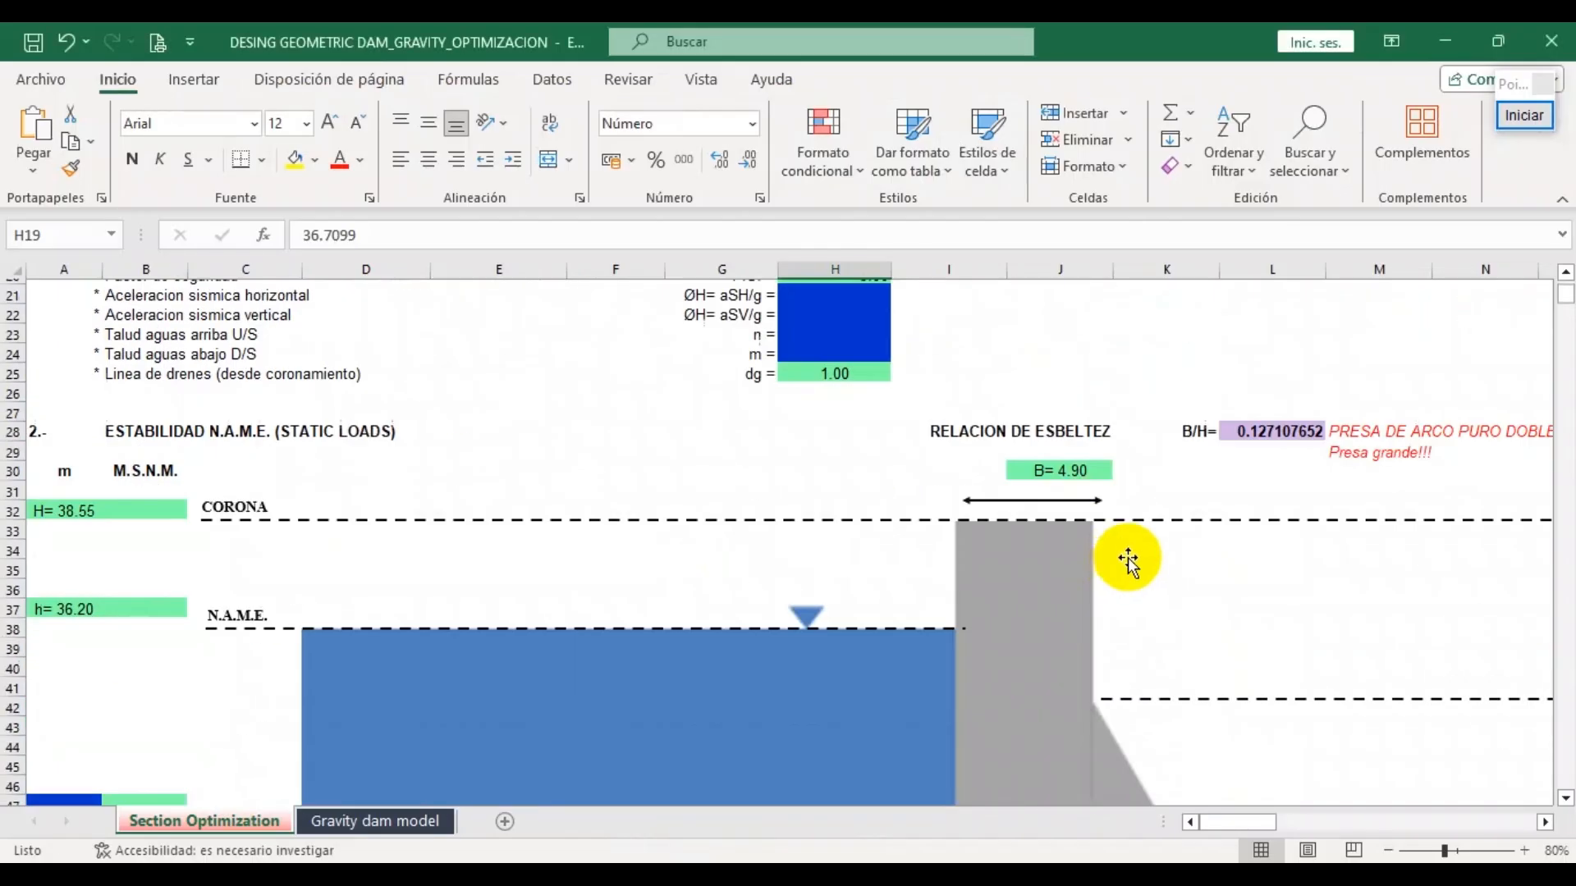
left_click_drag(1227, 824, 1294, 817)
scroll(1159, 663, "down", 12)
scroll(1168, 661, "down", 3)
scroll(950, 622, "down", 5)
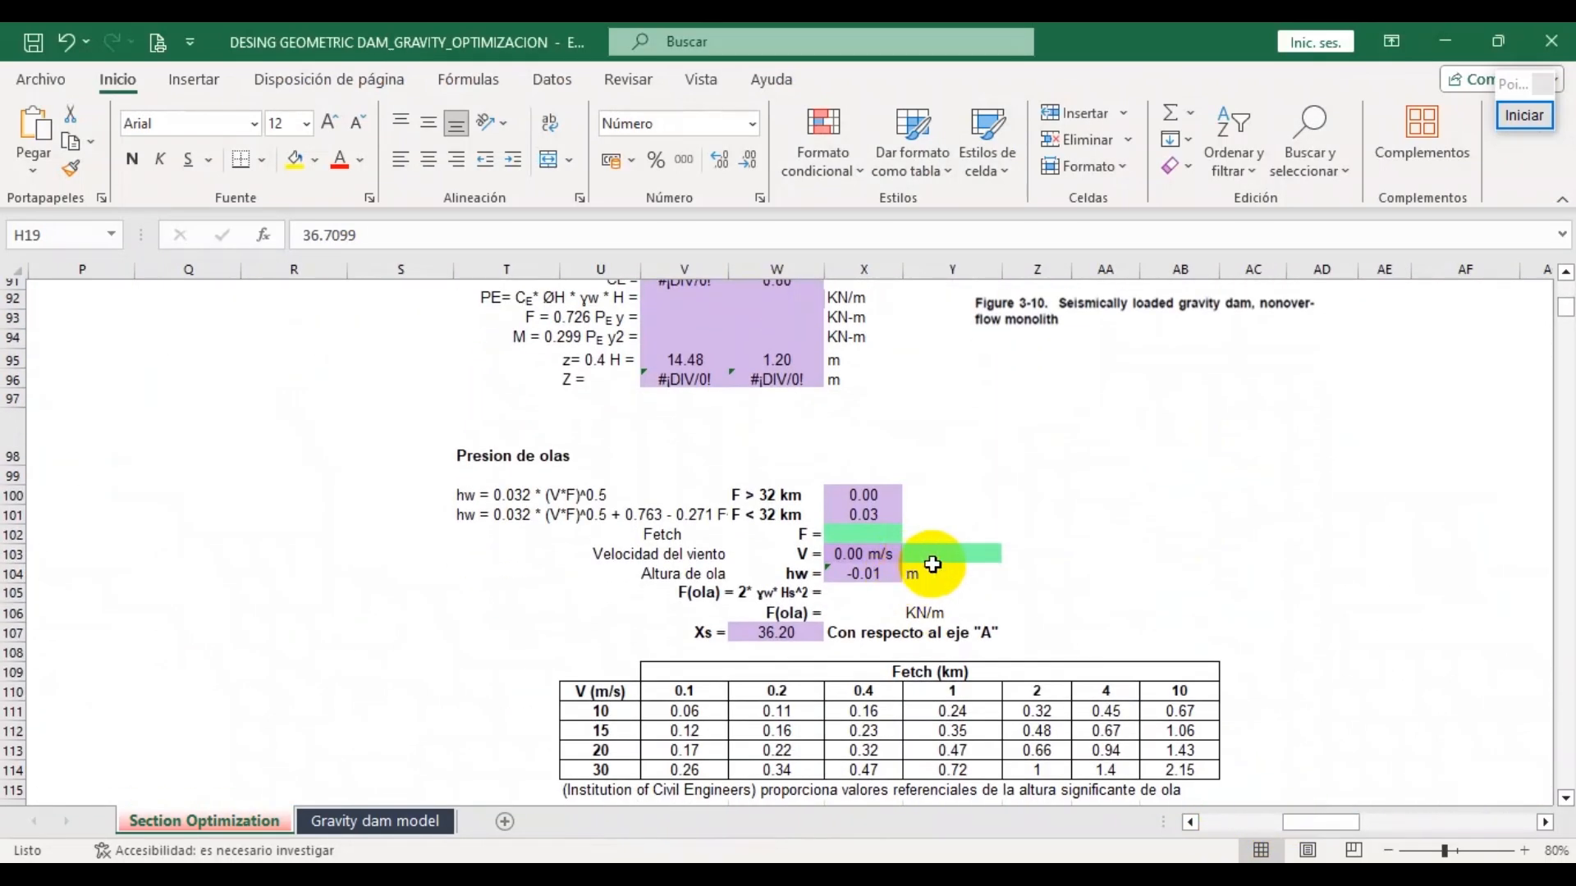
left_click(944, 555)
type("80")
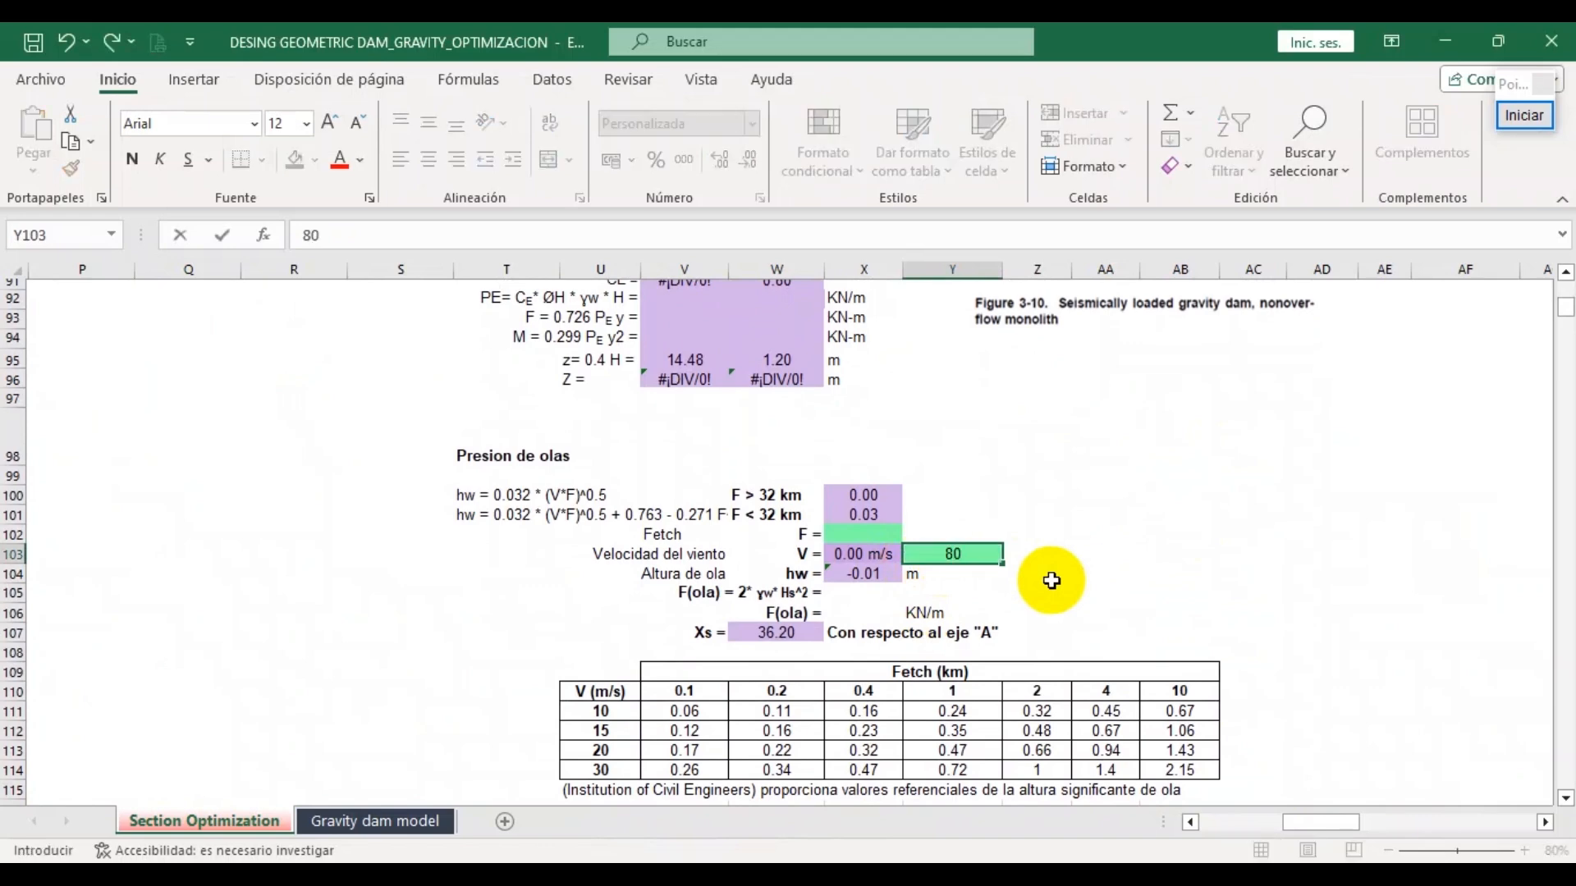
key("Return")
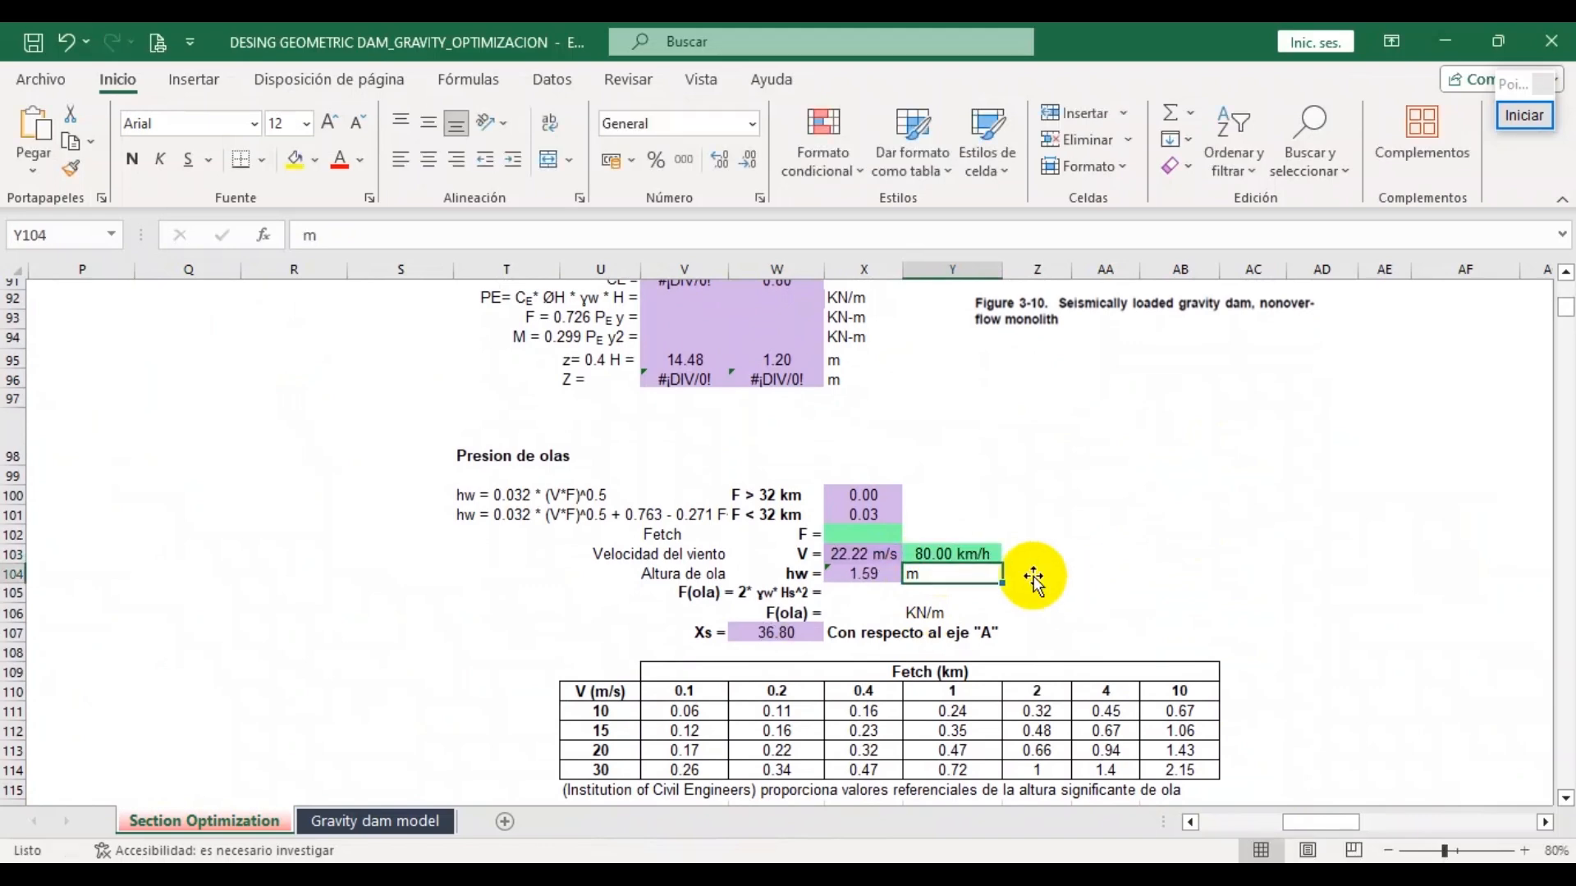
Set the fetch F in the wave pressure calculation (Presion de olas) to 10 km
left_click(864, 535)
type("10")
key("Return")
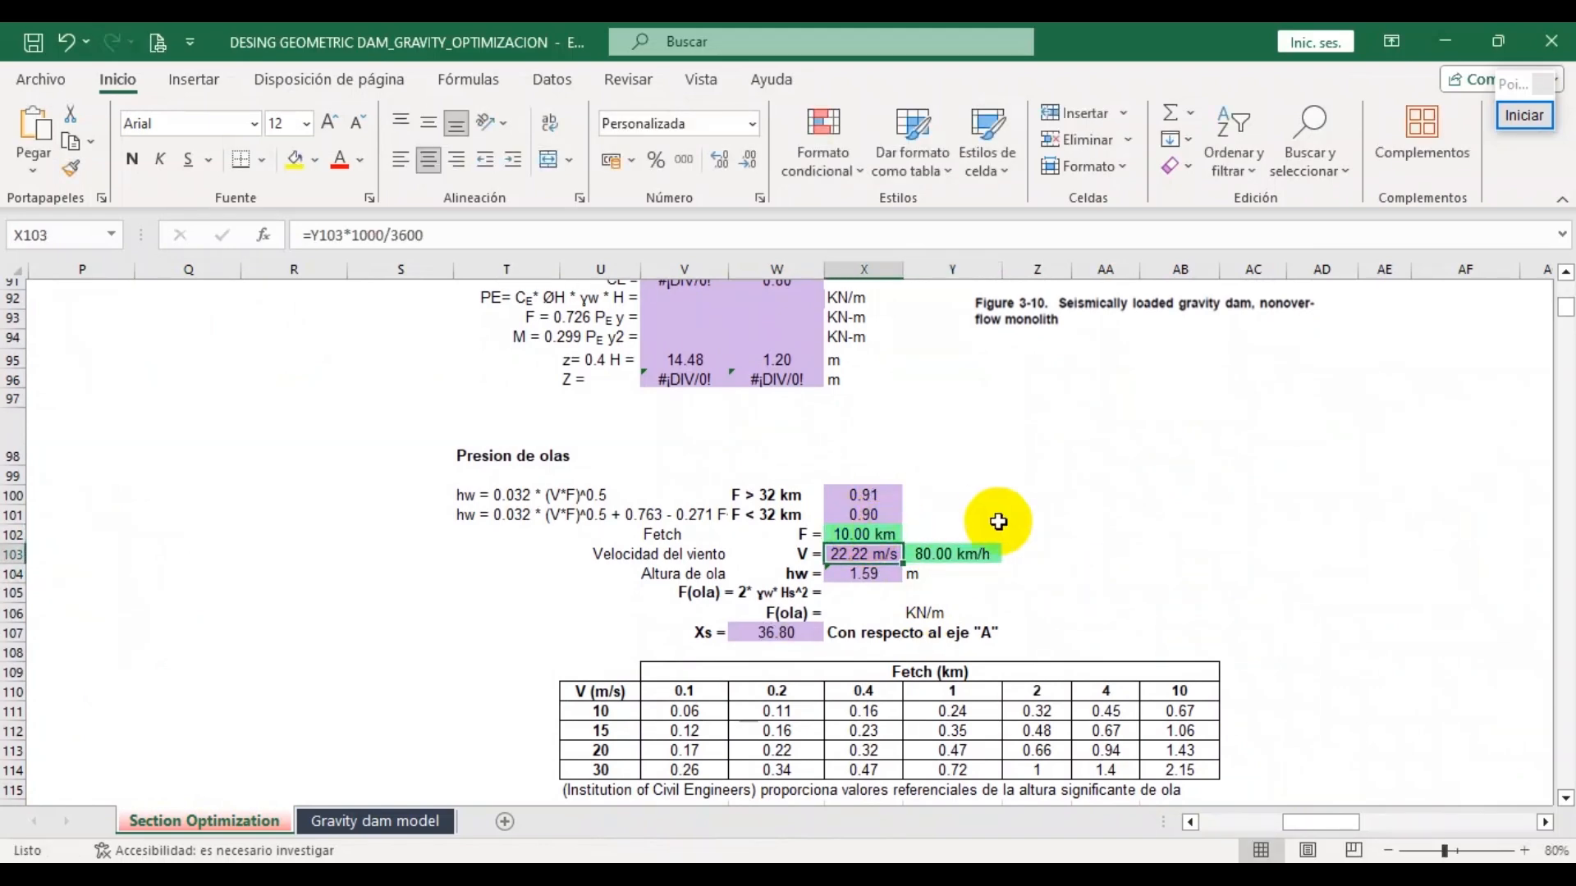
Review the sheet's general data, then examine the vertical and horizontal force formulas in Tables 1 and 2 of the PDF
left_click_drag(1279, 822, 1196, 821)
scroll(697, 496, "up", 2)
scroll(697, 496, "up", 20)
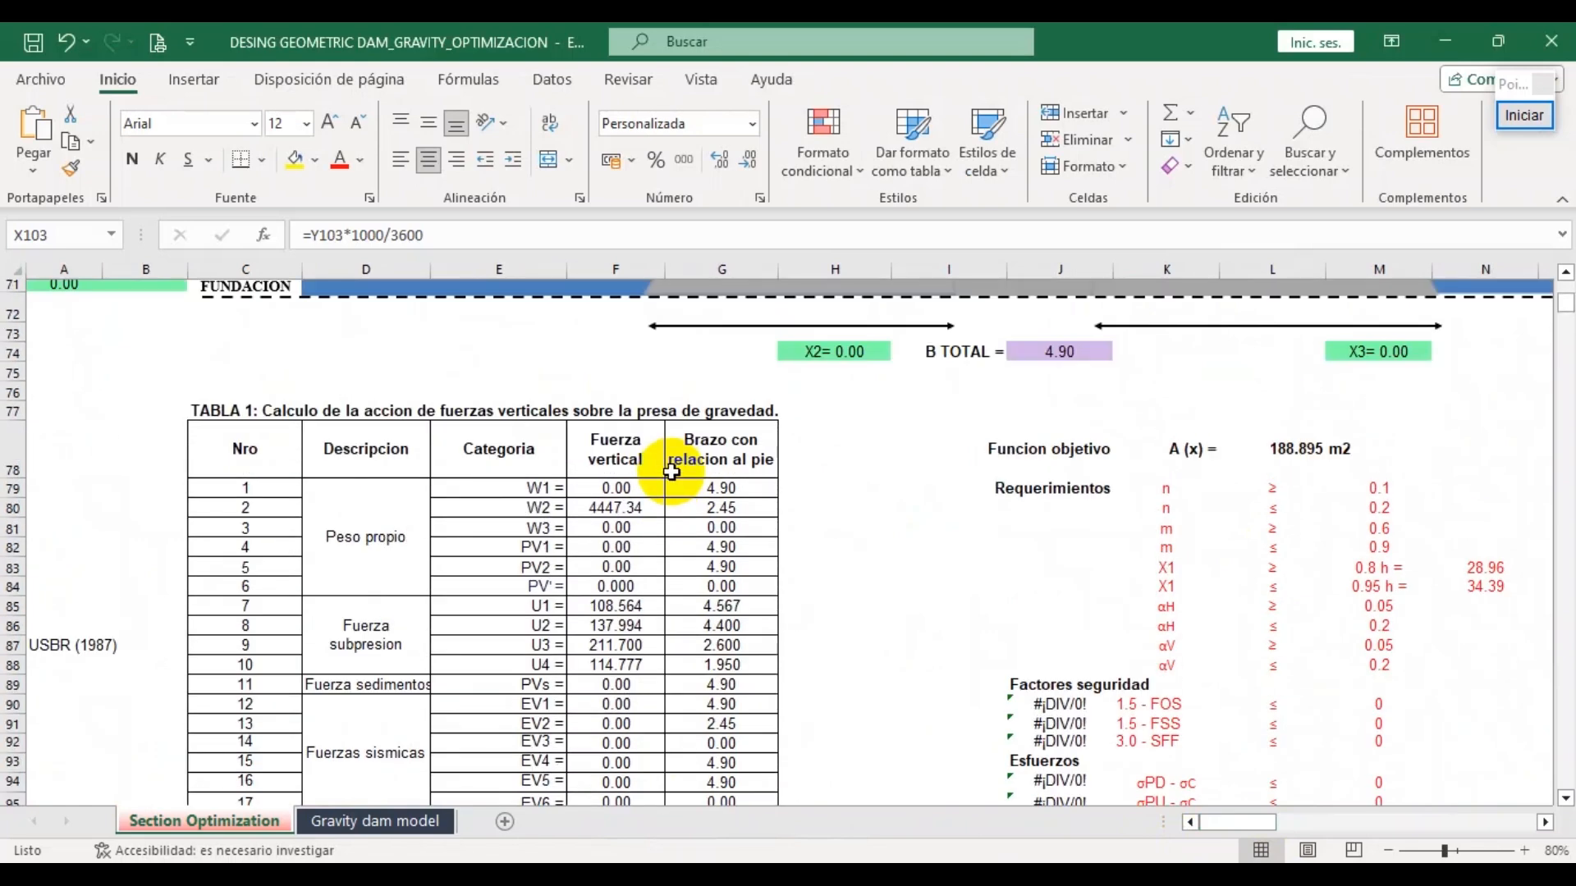
scroll(673, 474, "up", 5)
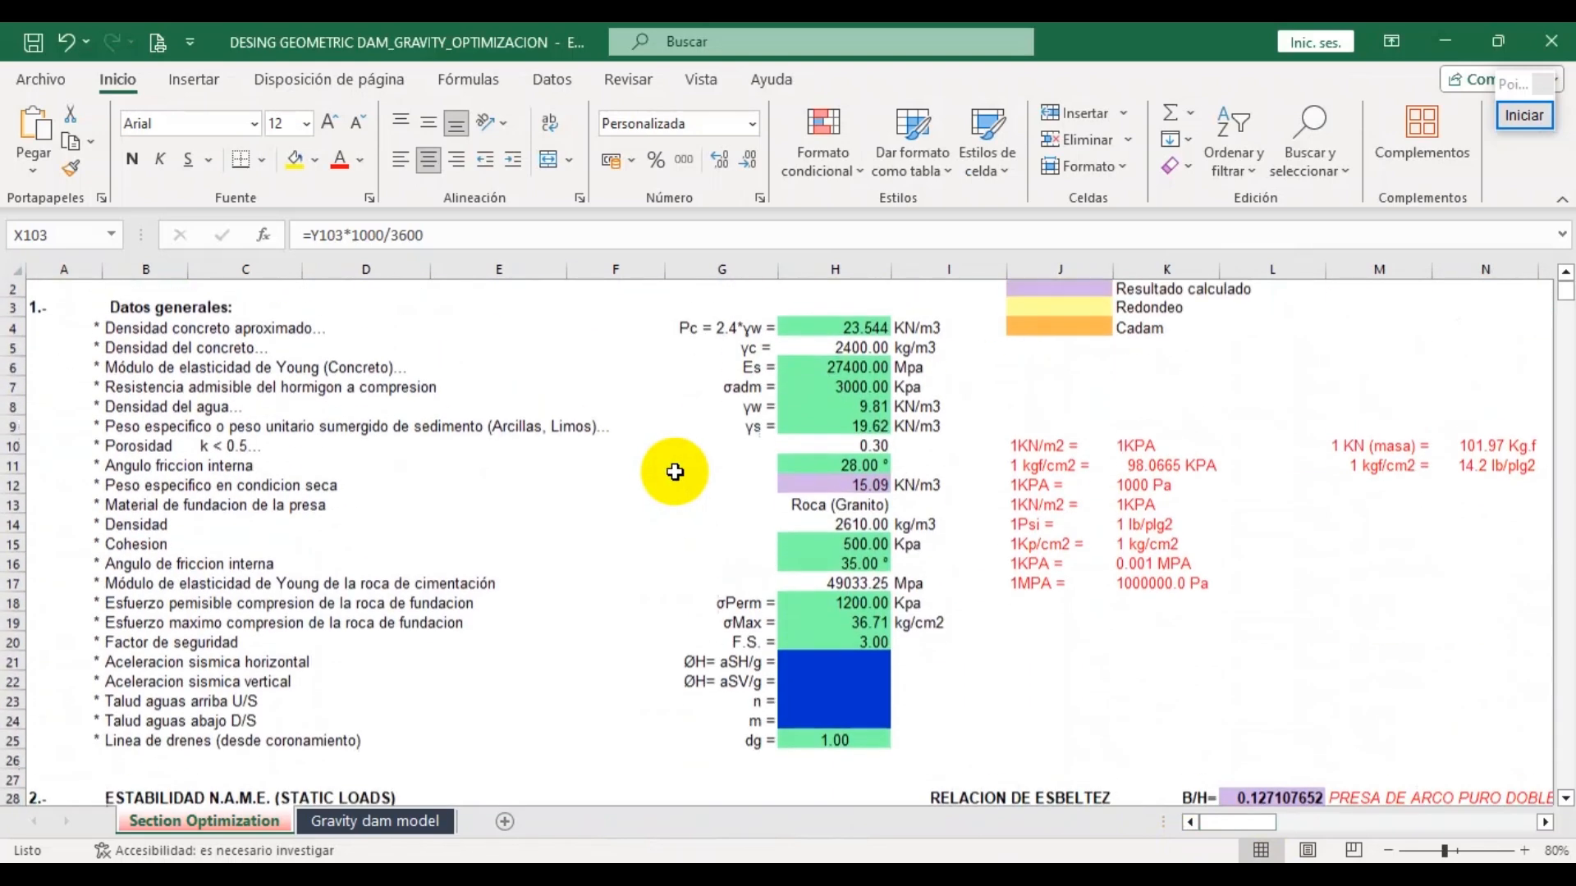
scroll(676, 478, "down", 3)
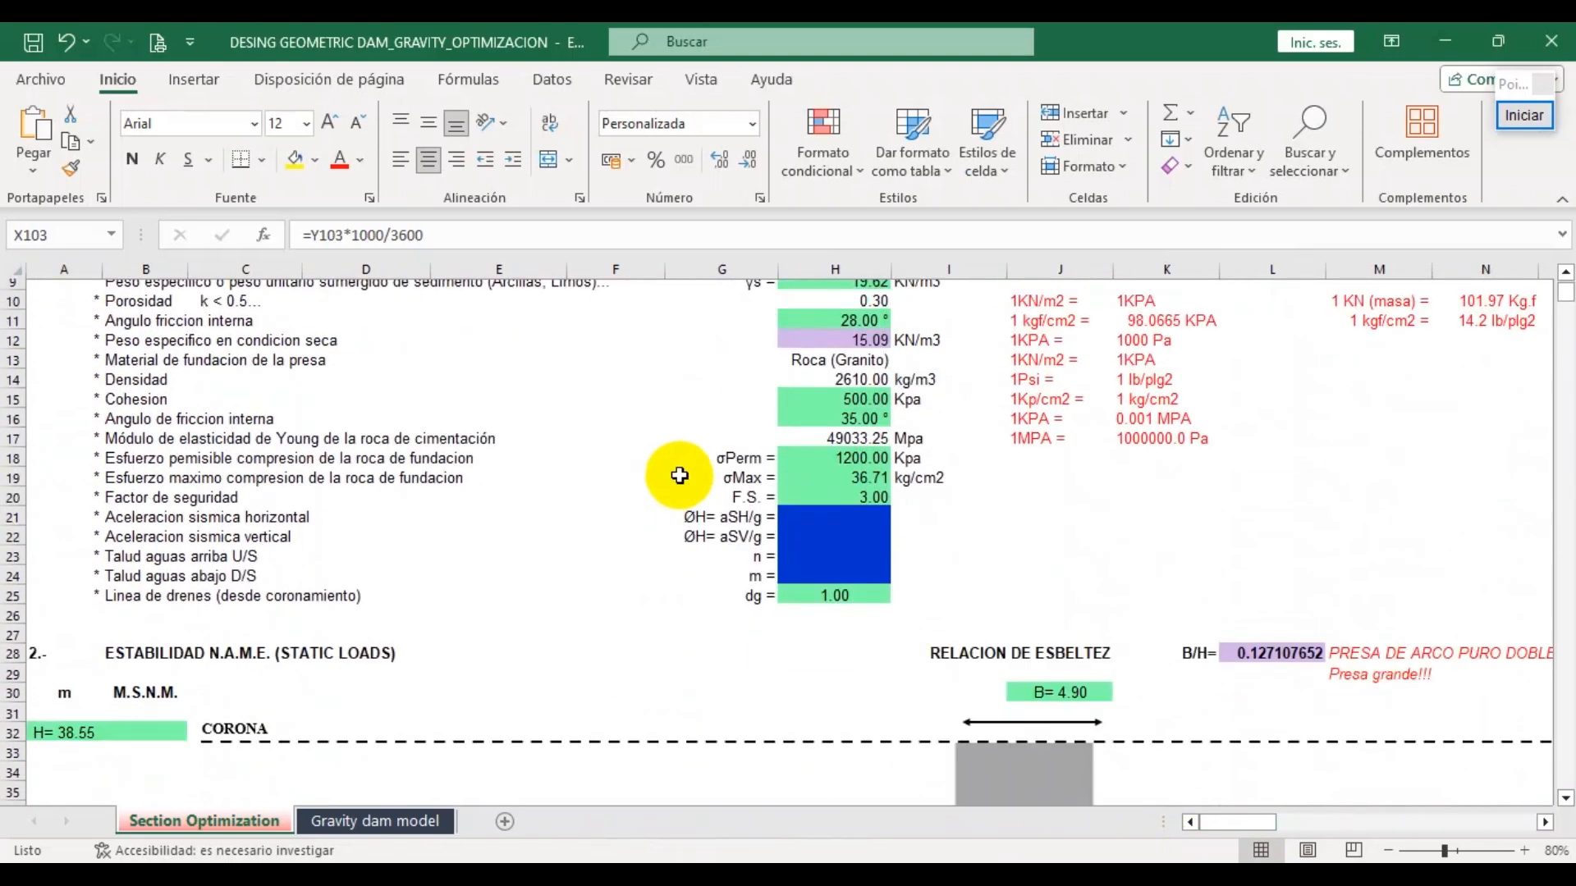
mouse_move(532, 875)
left_click(532, 778)
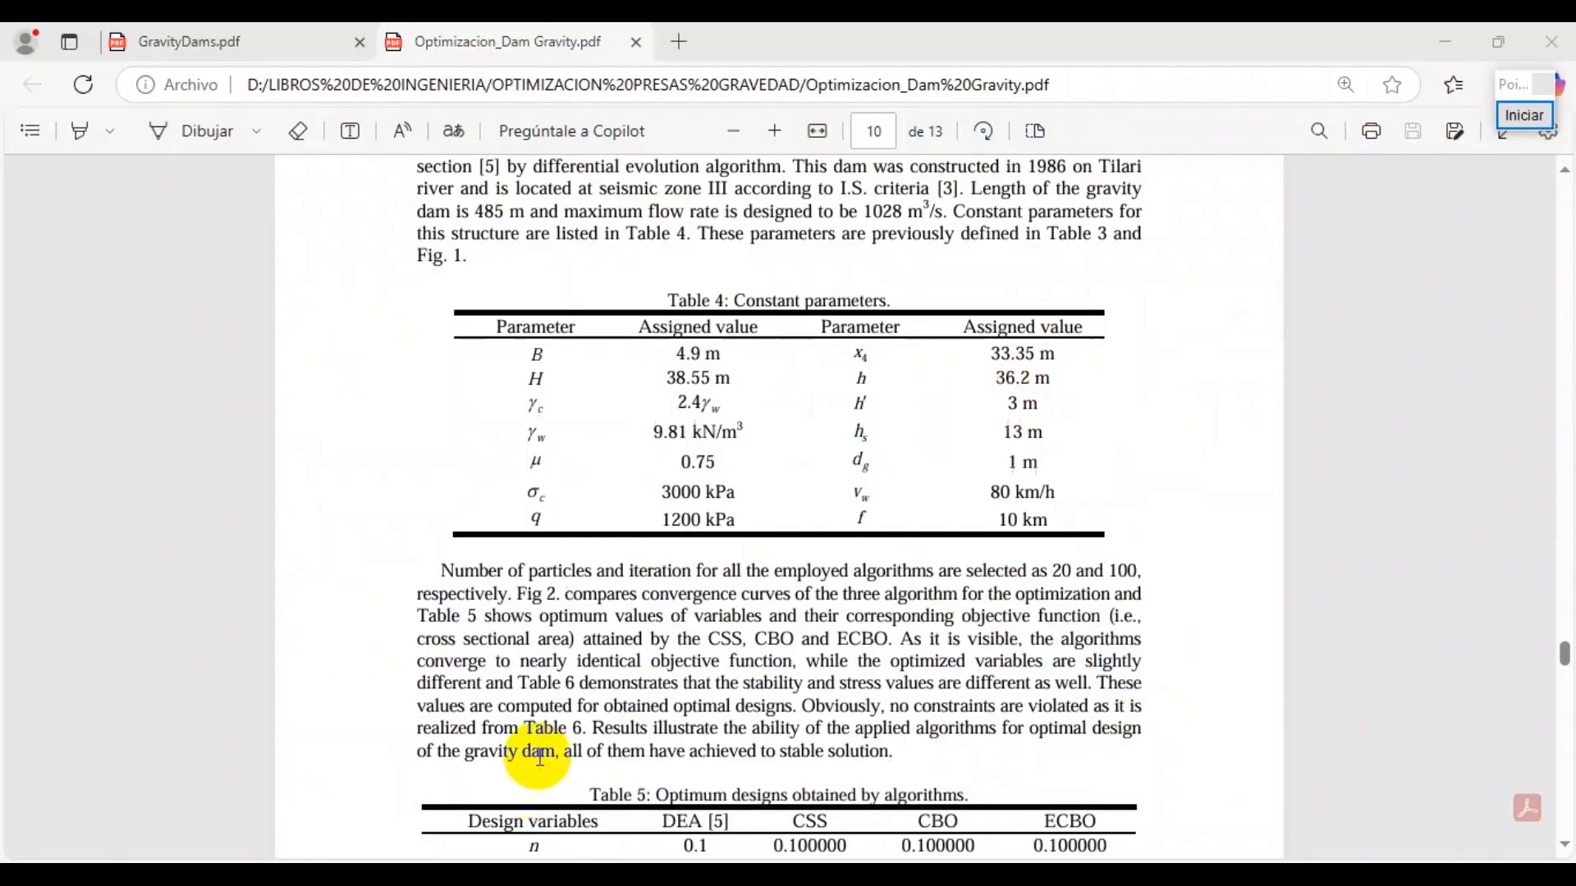
scroll(814, 491, "up", 2)
scroll(817, 491, "up", 20)
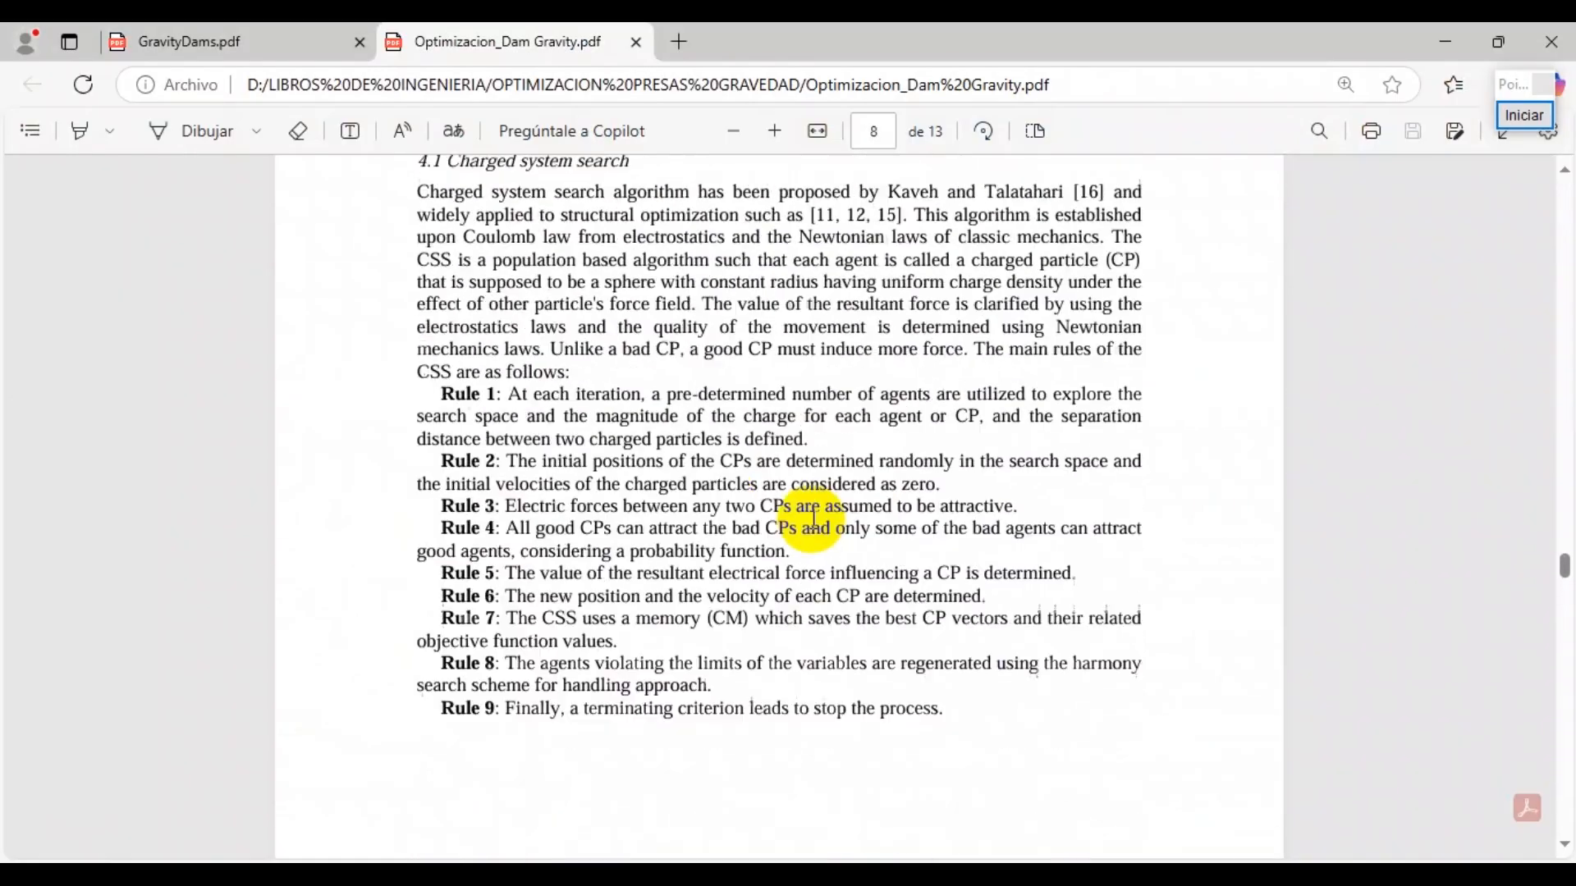
scroll(817, 523, "up", 20)
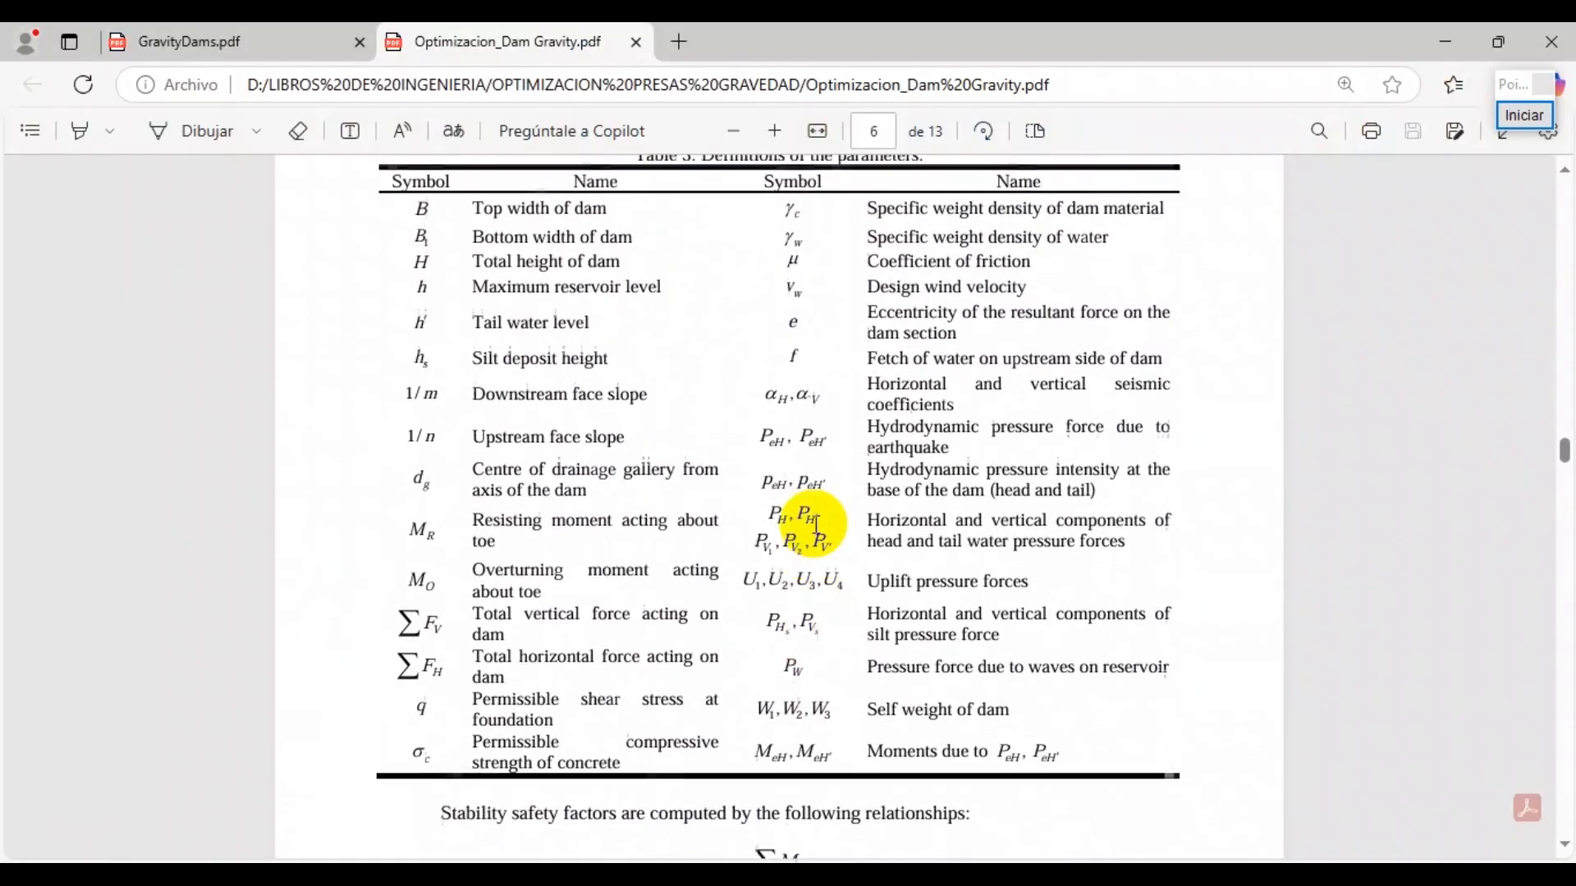
scroll(817, 525, "up", 20)
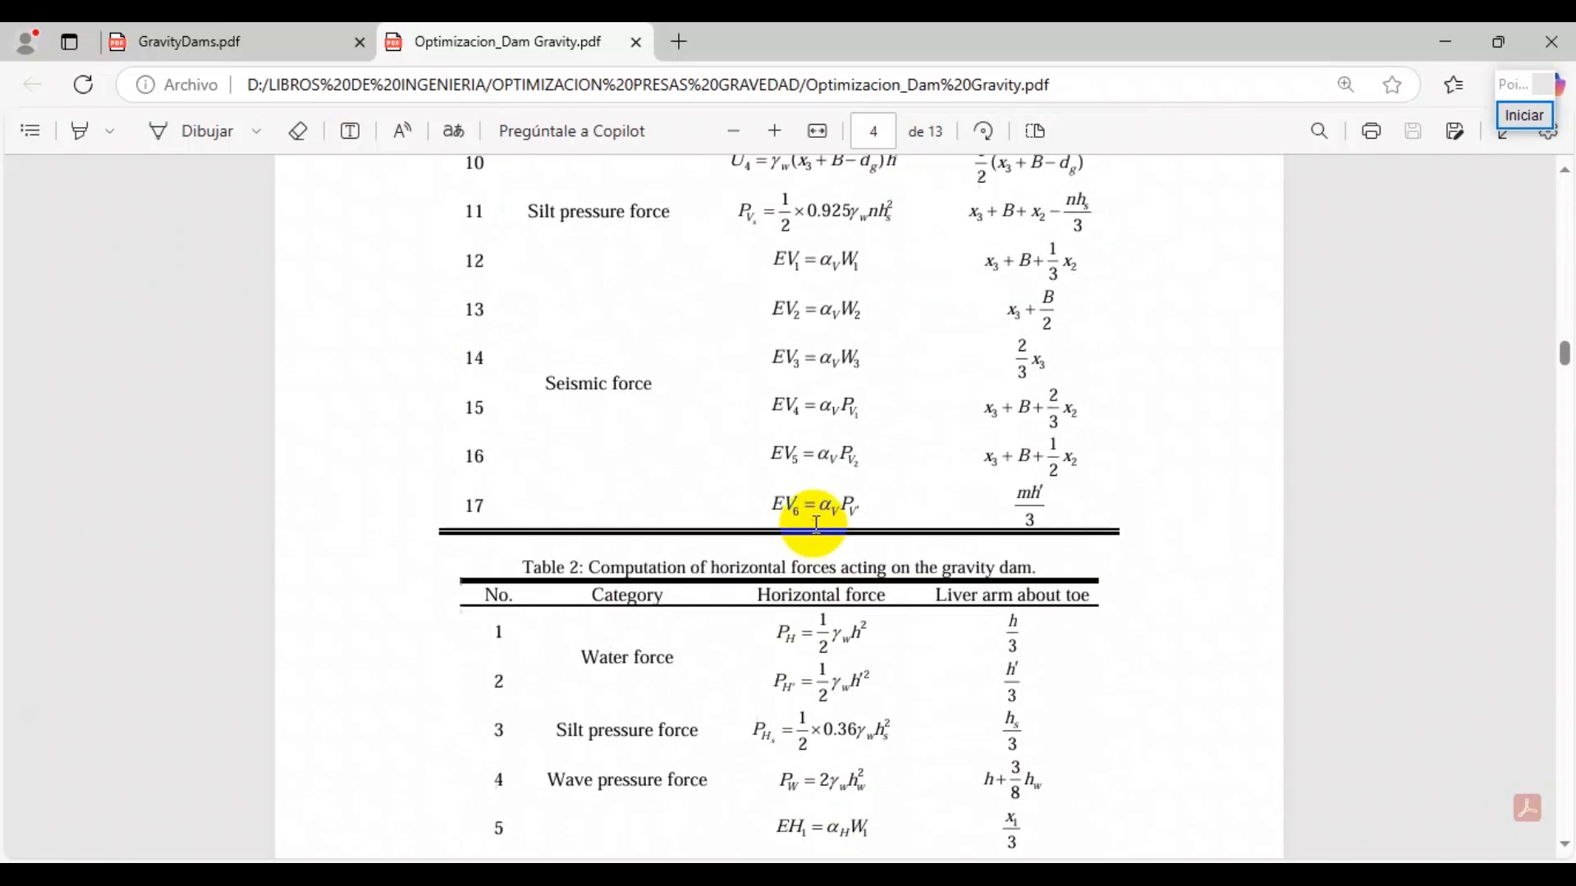
scroll(817, 525, "up", 3)
scroll(749, 534, "down", 3)
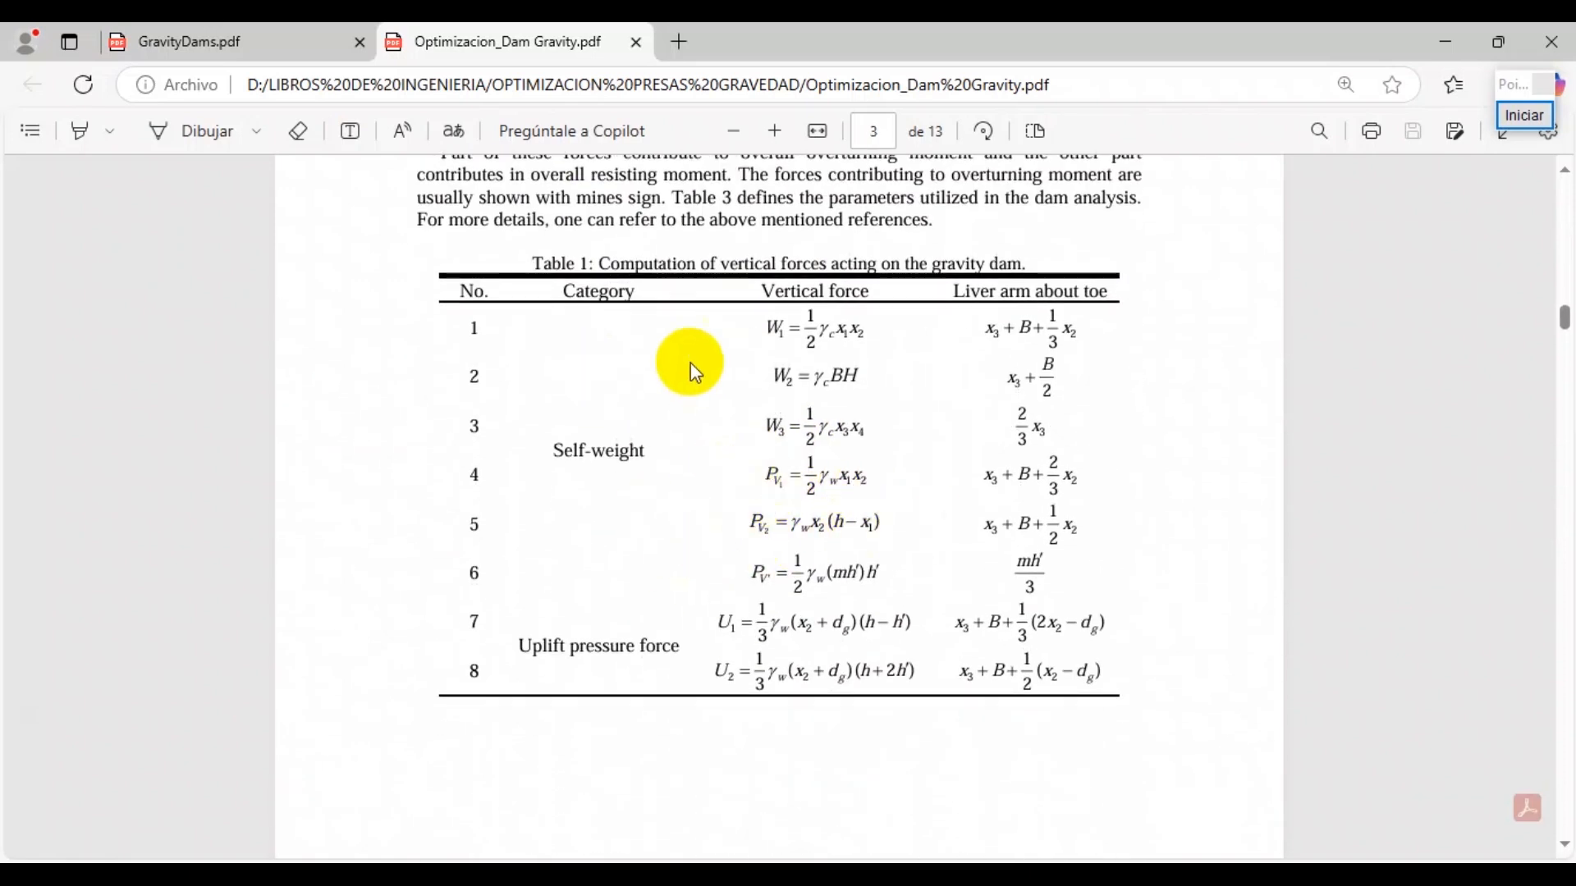
scroll(886, 578, "down", 10)
scroll(883, 572, "down", 3)
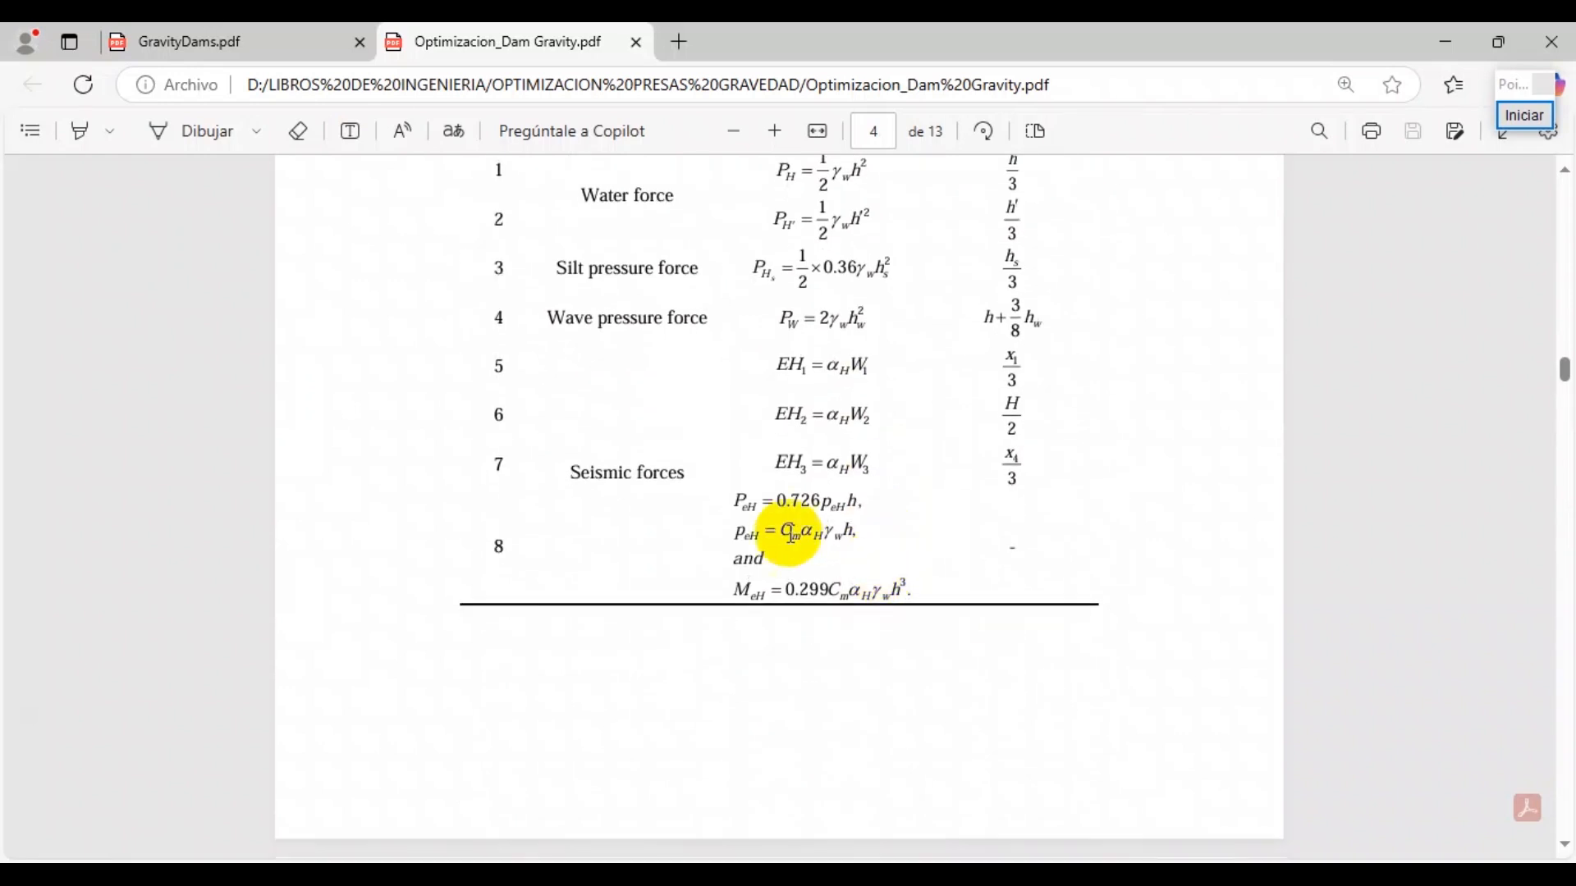
mouse_move(701, 875)
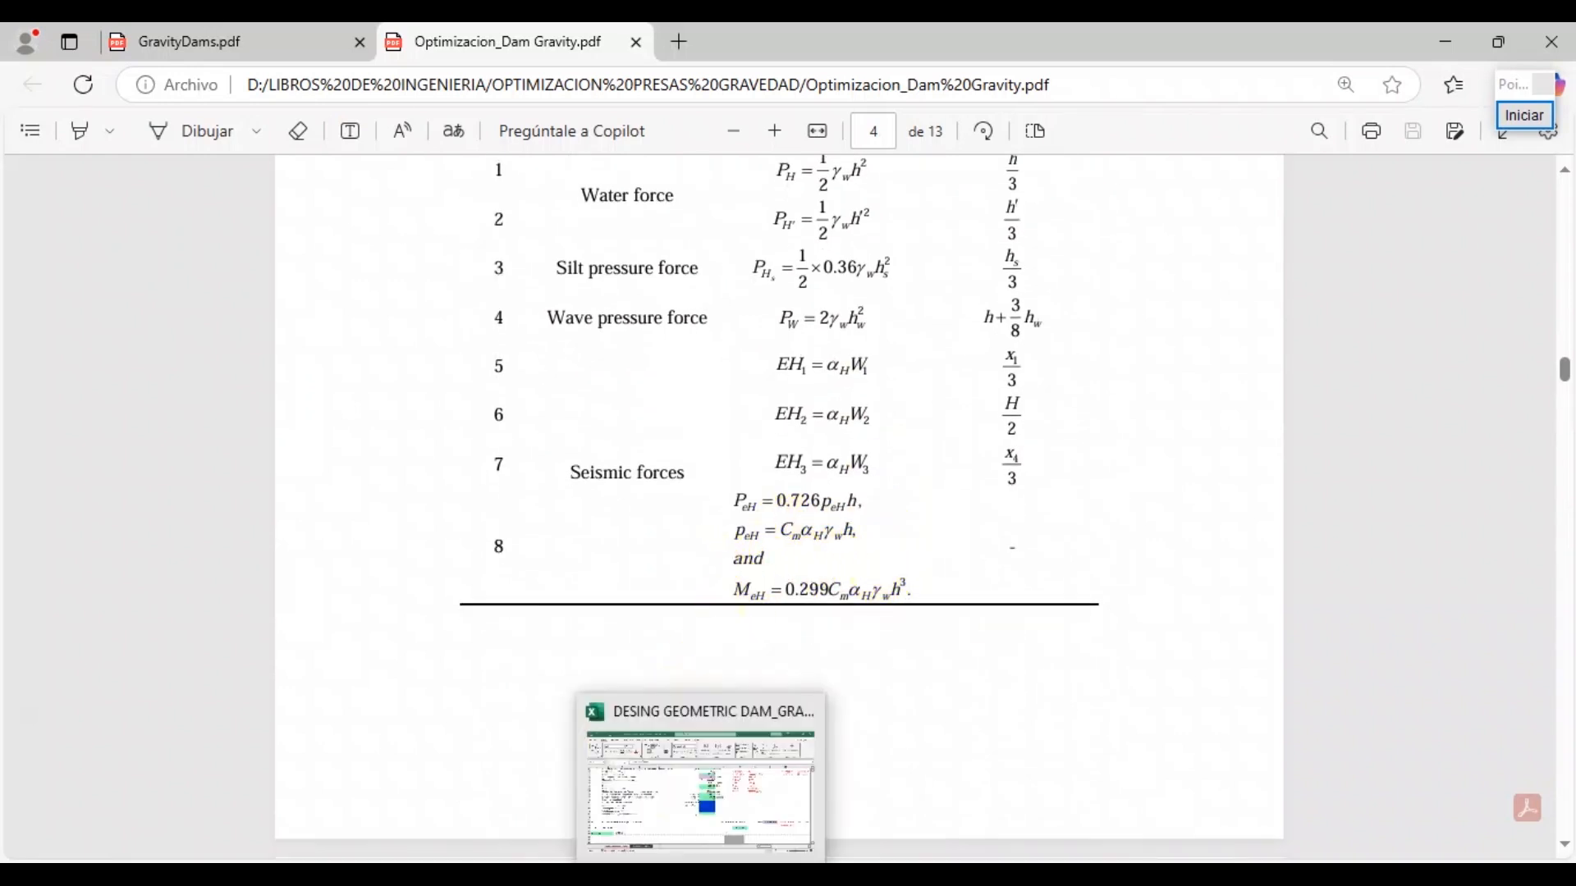
Return to Excel and examine the vertical and horizontal force tables and the overturning, sliding and stress checks
left_click(681, 813)
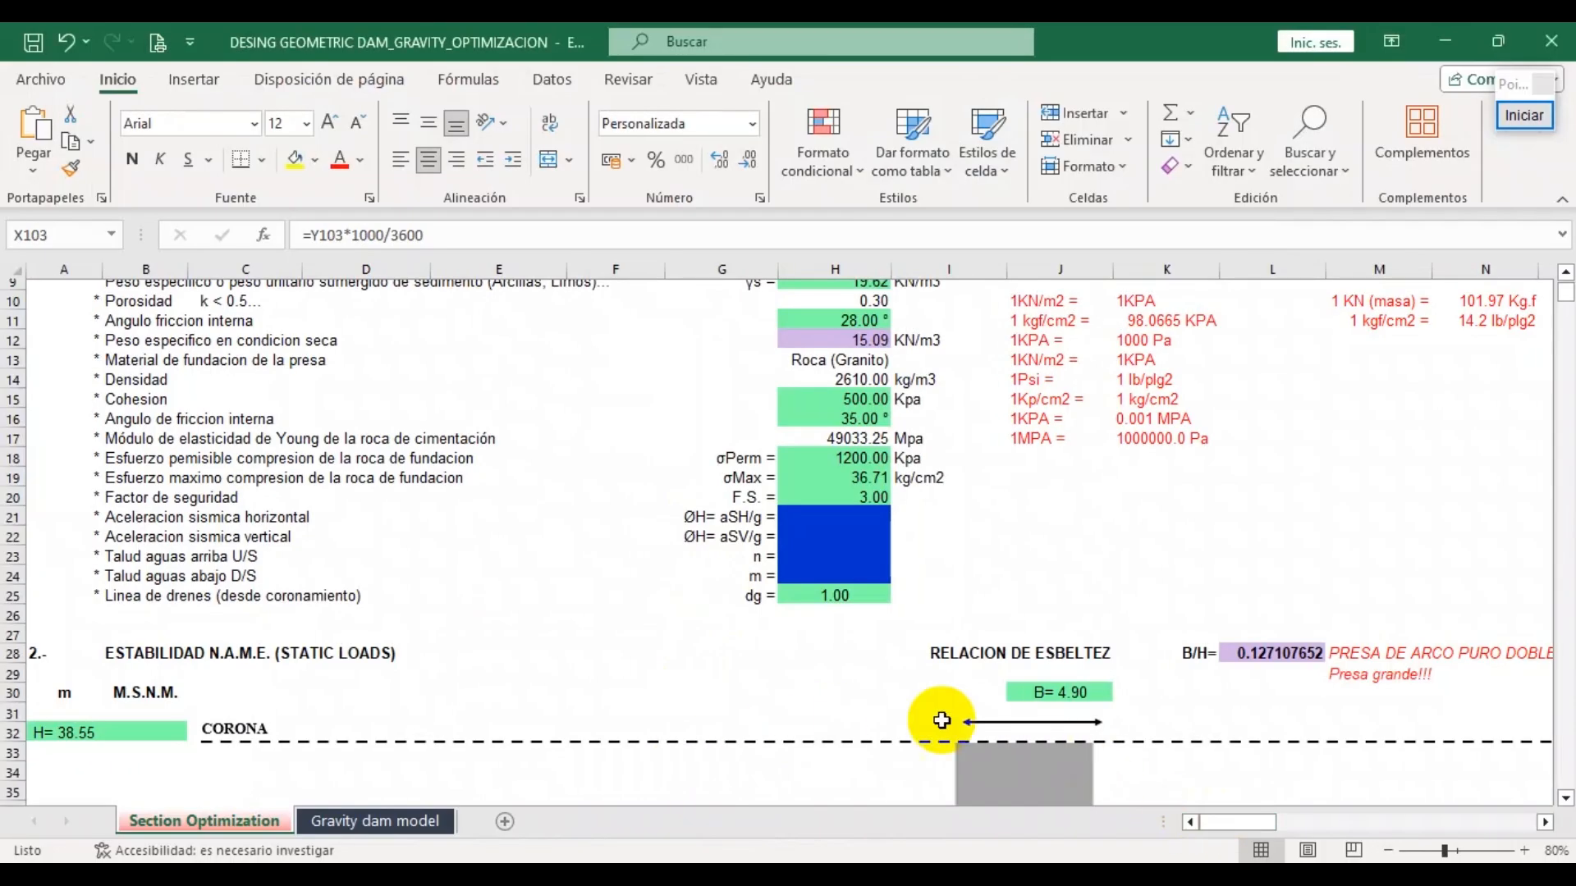
scroll(615, 566, "down", 4)
scroll(615, 567, "down", 18)
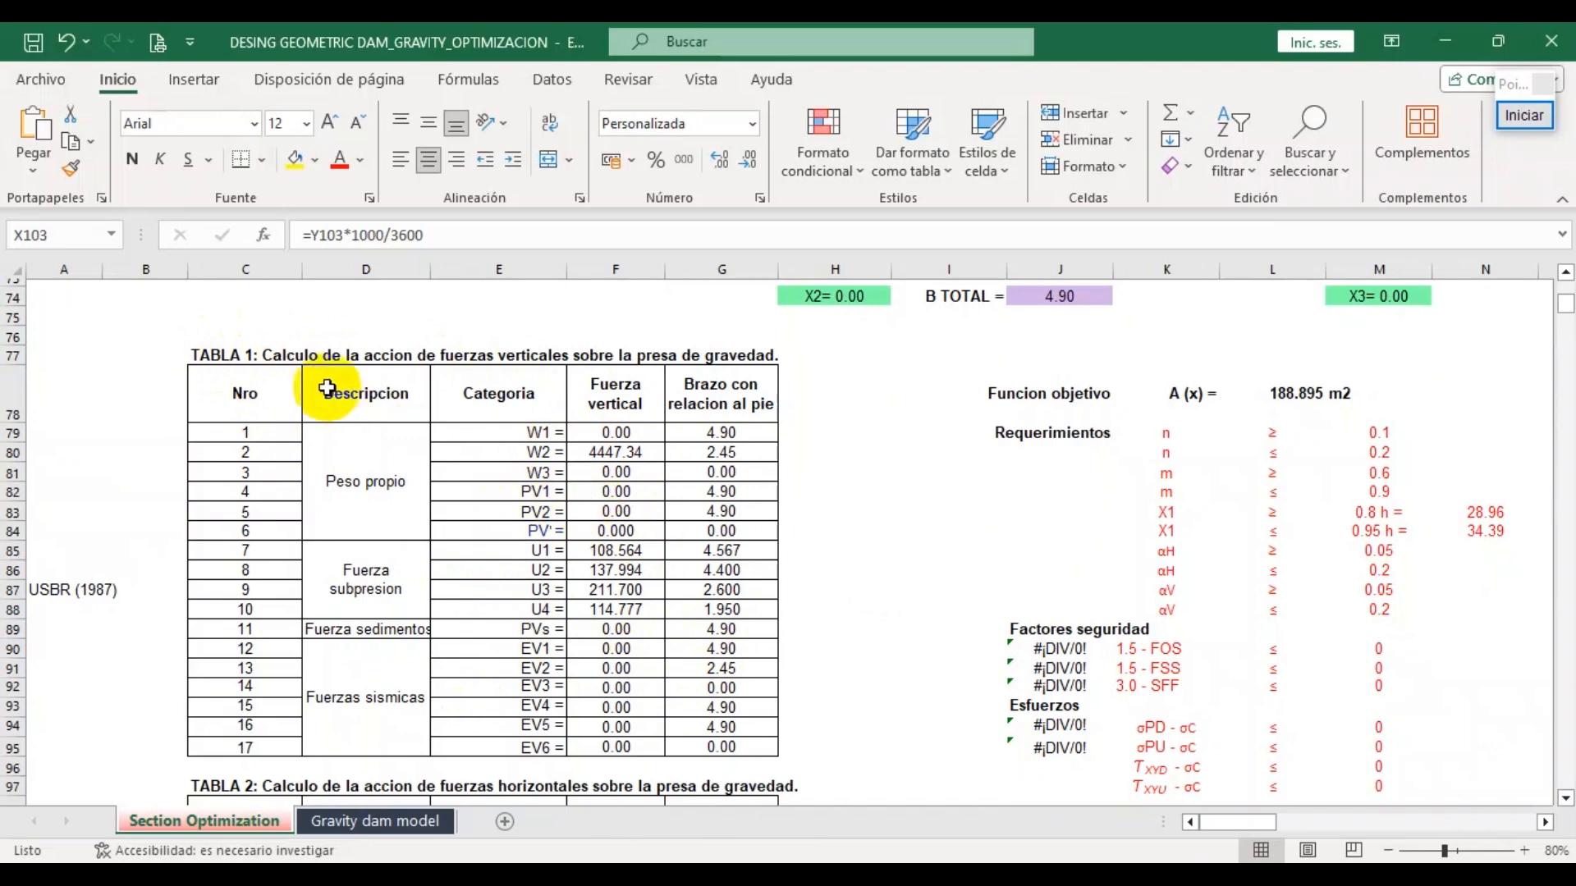
scroll(526, 361, "down", 4)
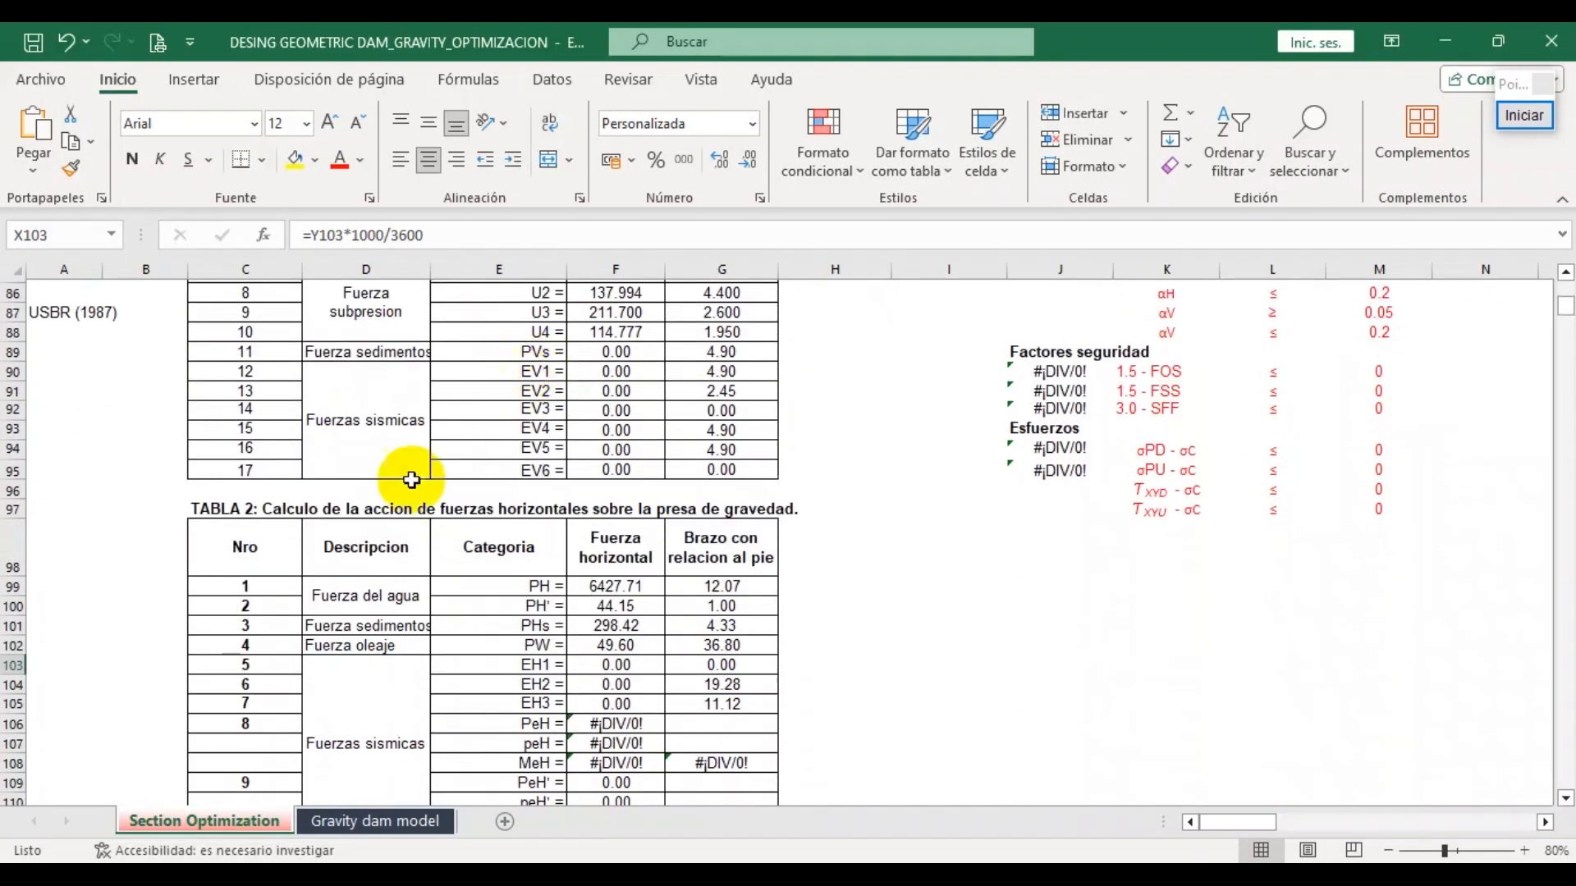
scroll(534, 566, "down", 5)
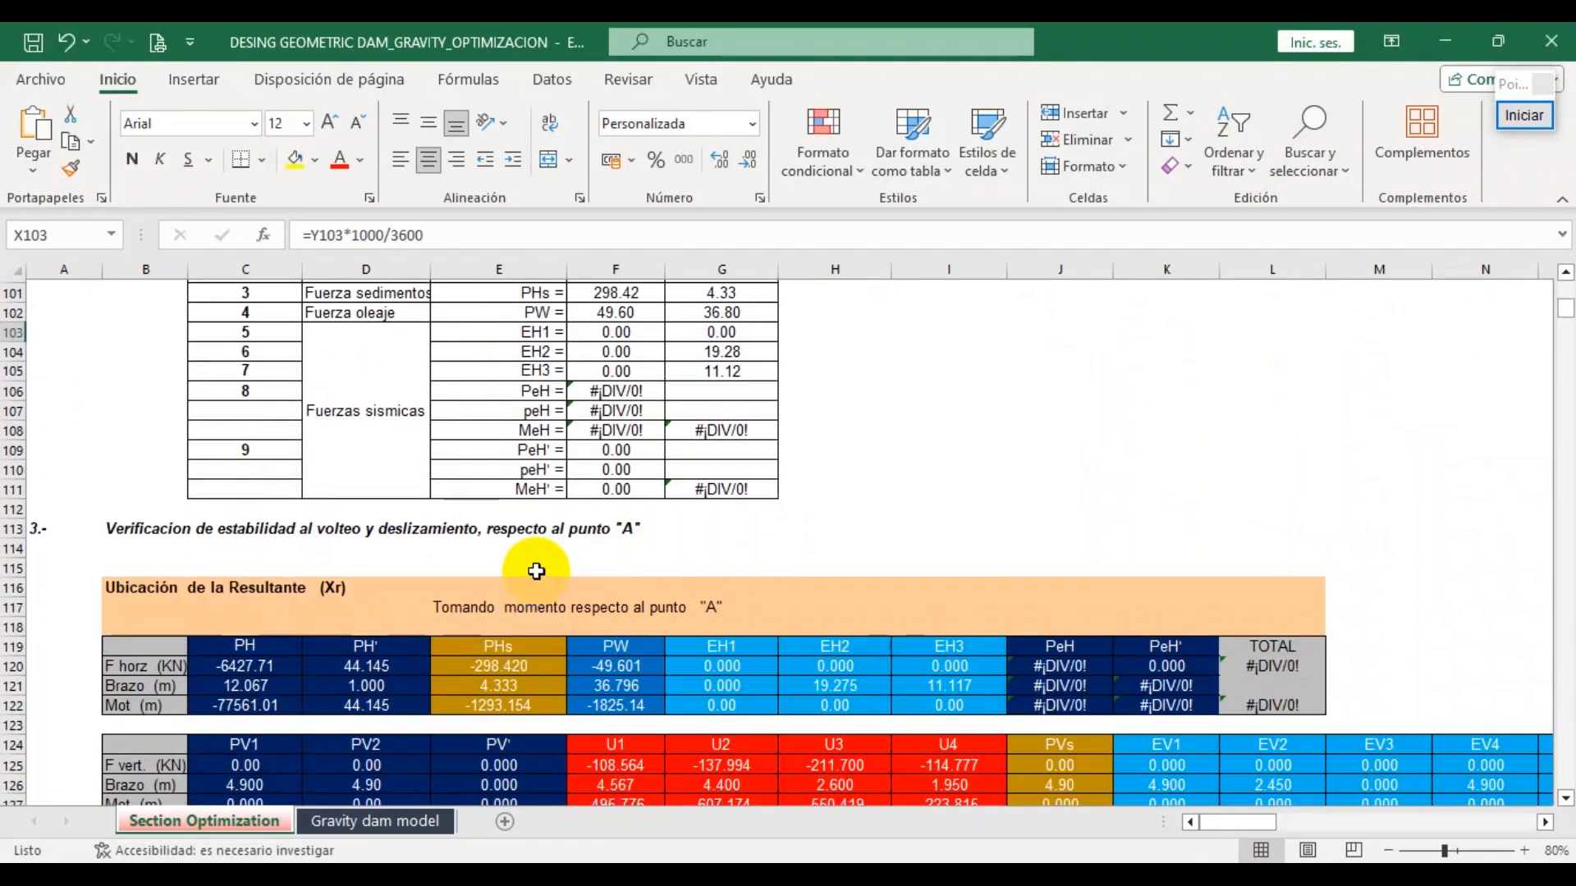
scroll(366, 605, "down", 3)
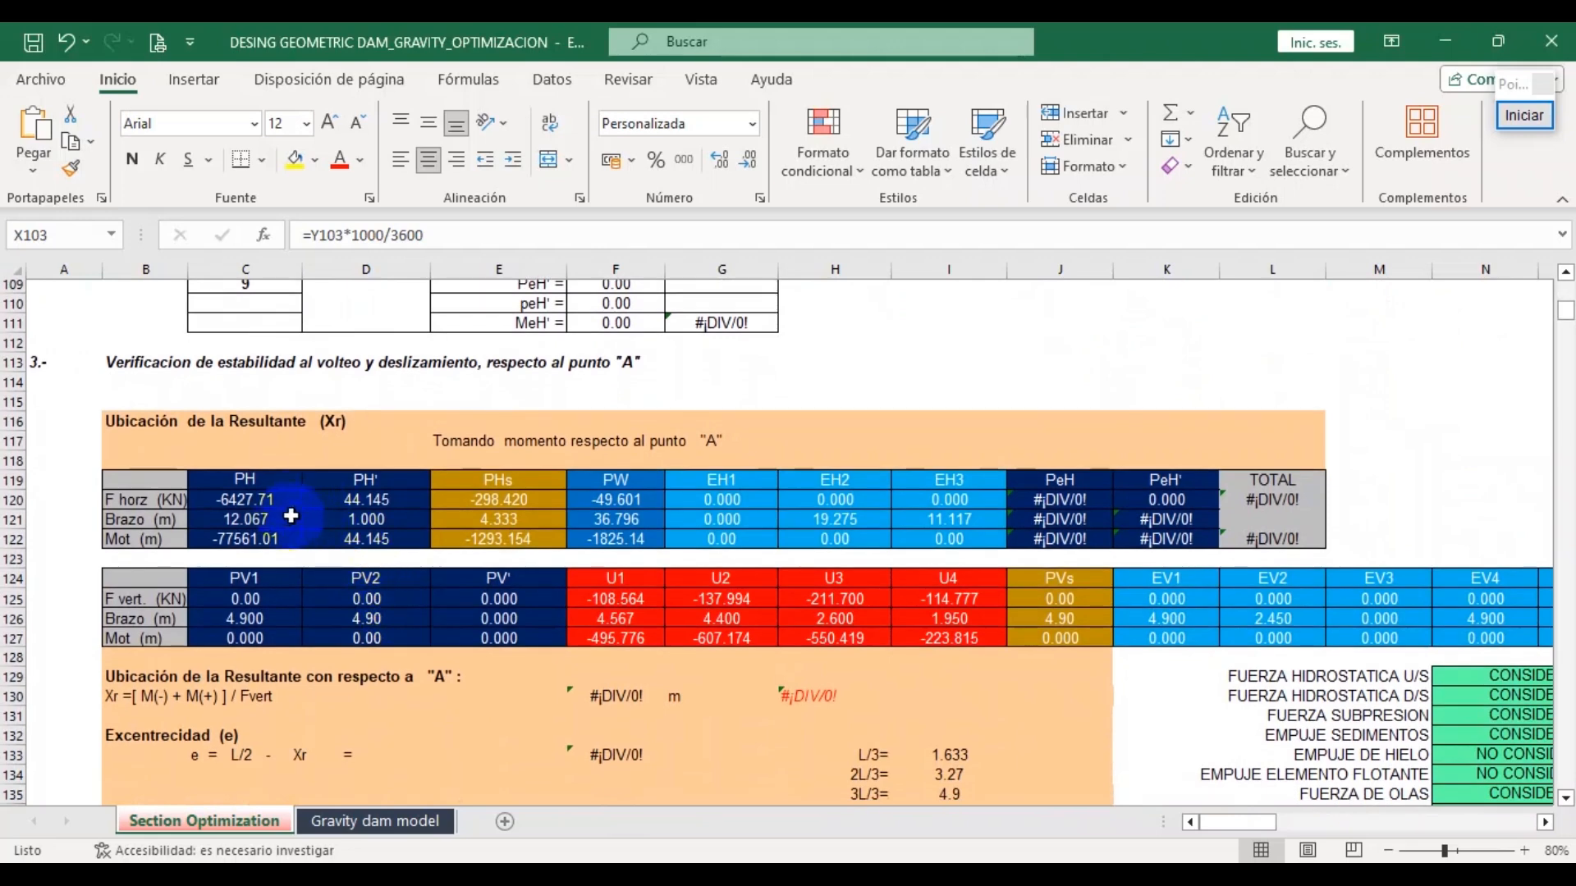
scroll(673, 509, "down", 4)
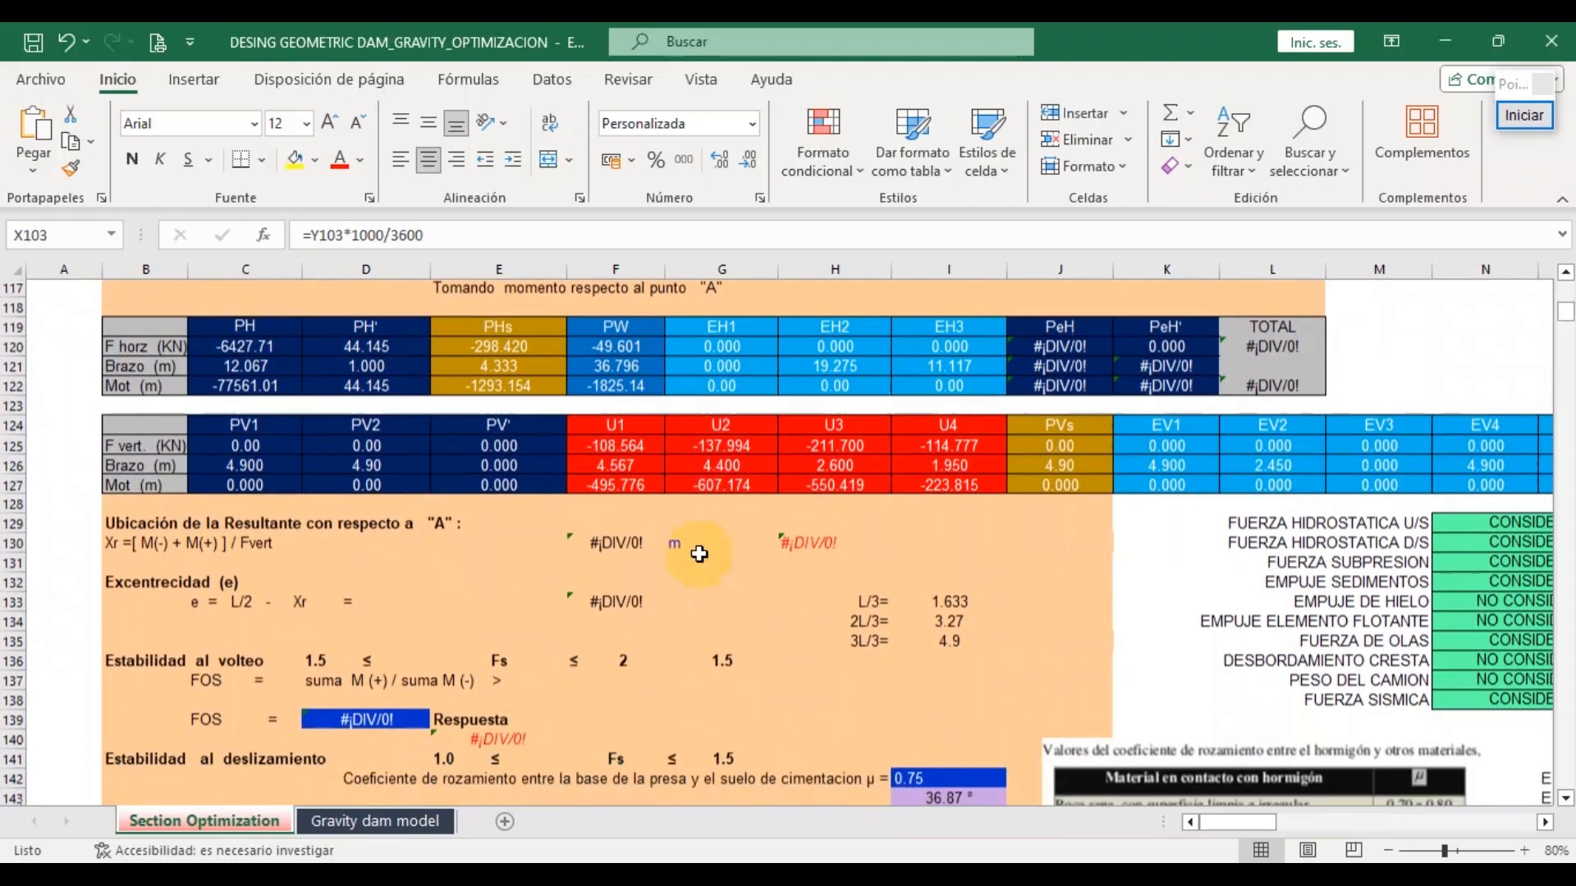
scroll(681, 554, "down", 1)
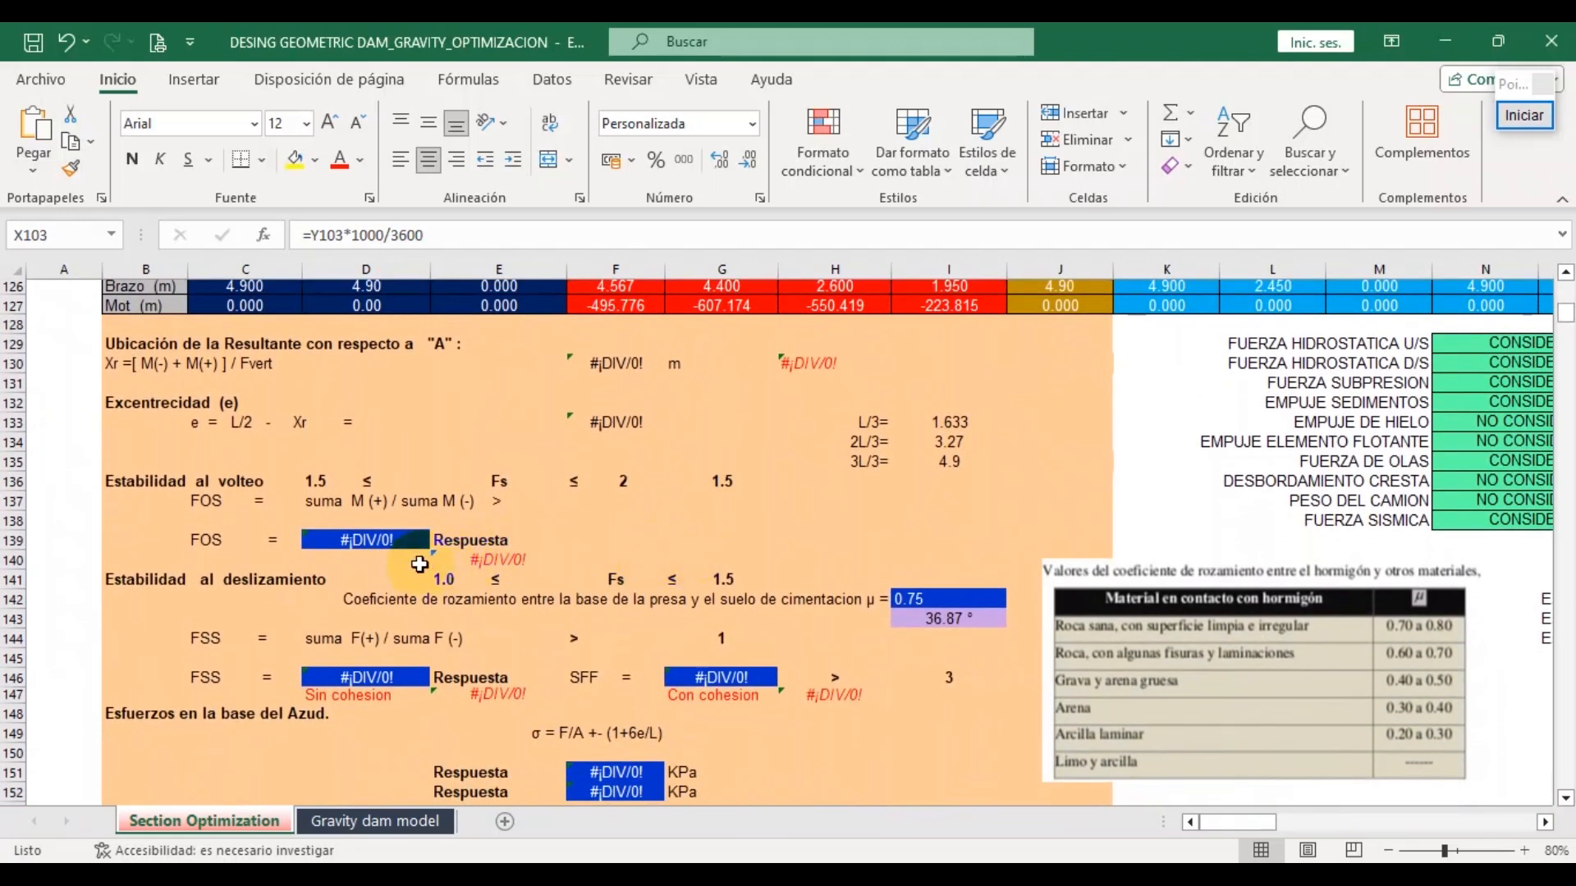
scroll(878, 580, "up", 19)
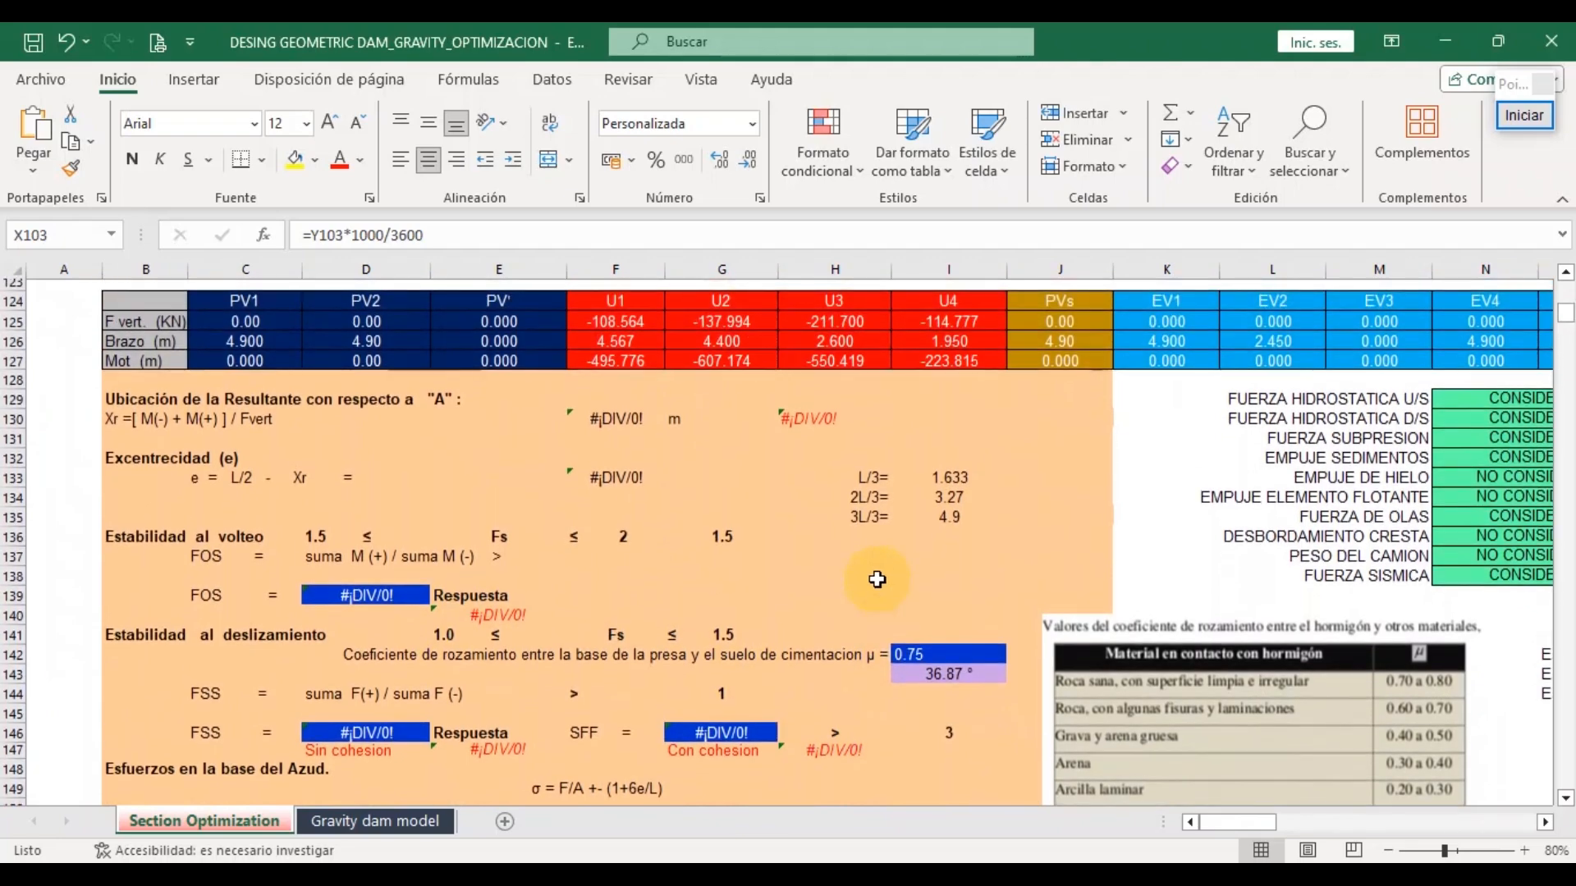
scroll(880, 583, "up", 19)
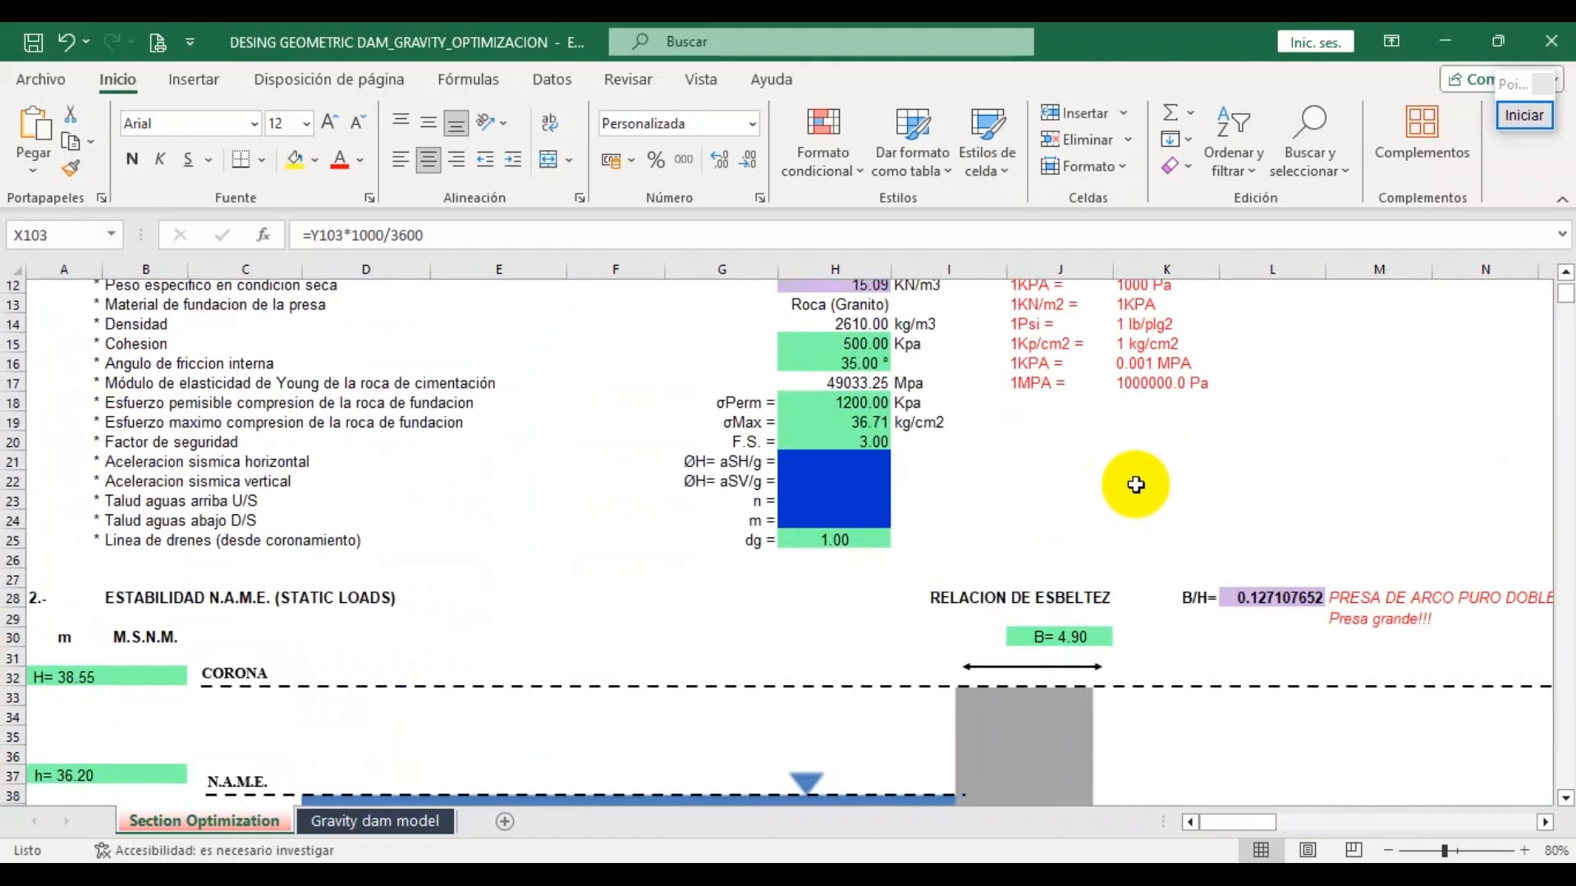
Set both the horizontal and the vertical seismic acceleration in the general data to 0.01
left_click(1137, 482)
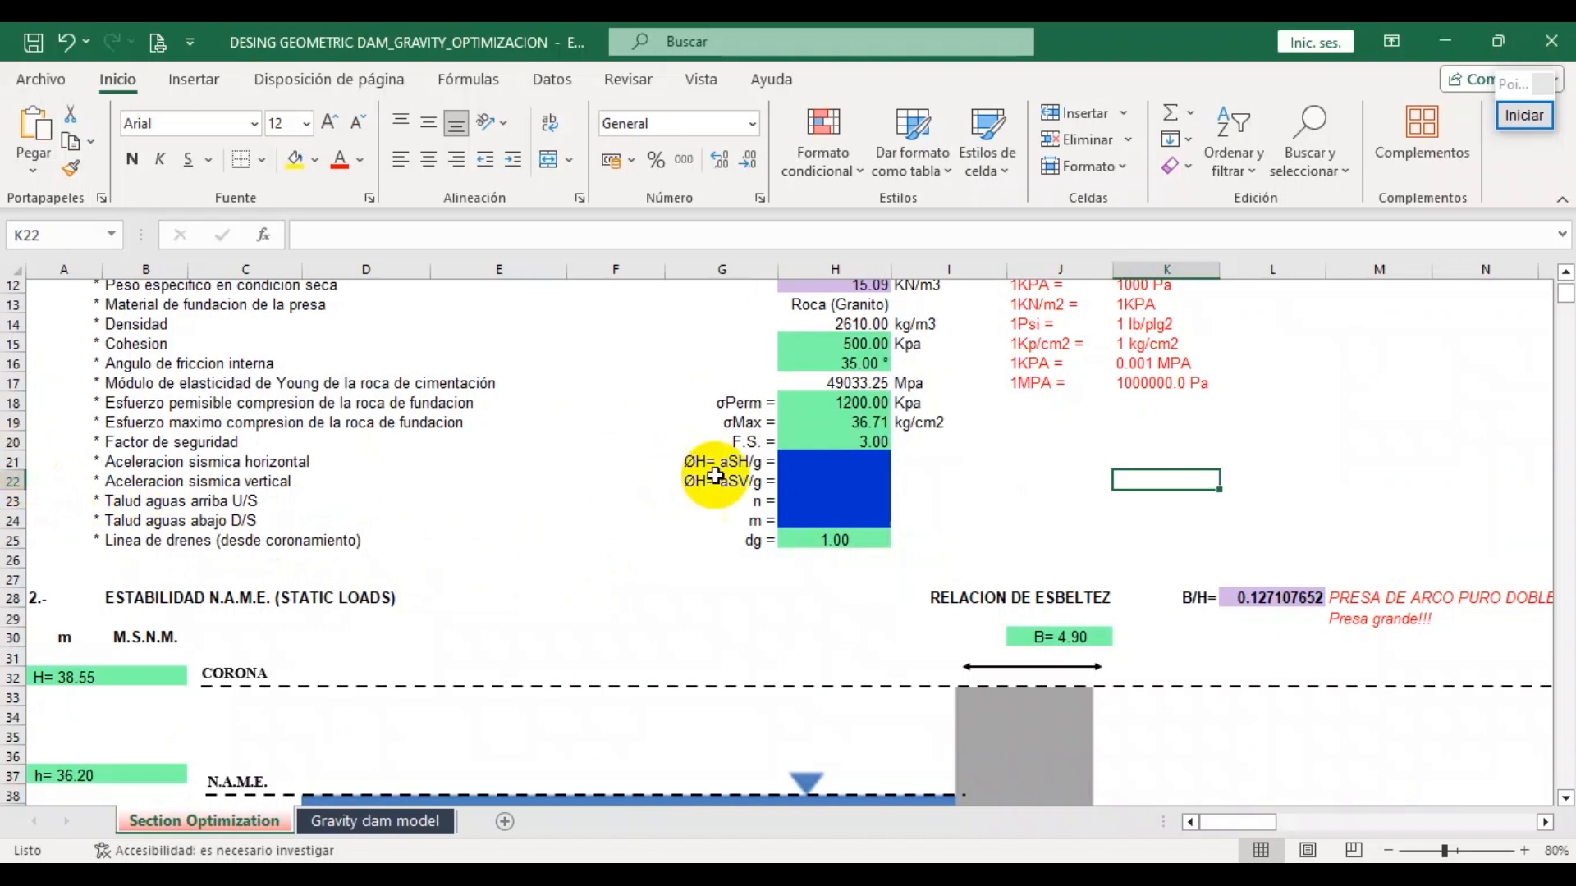
left_click_drag(818, 462, 823, 511)
left_click(1126, 501)
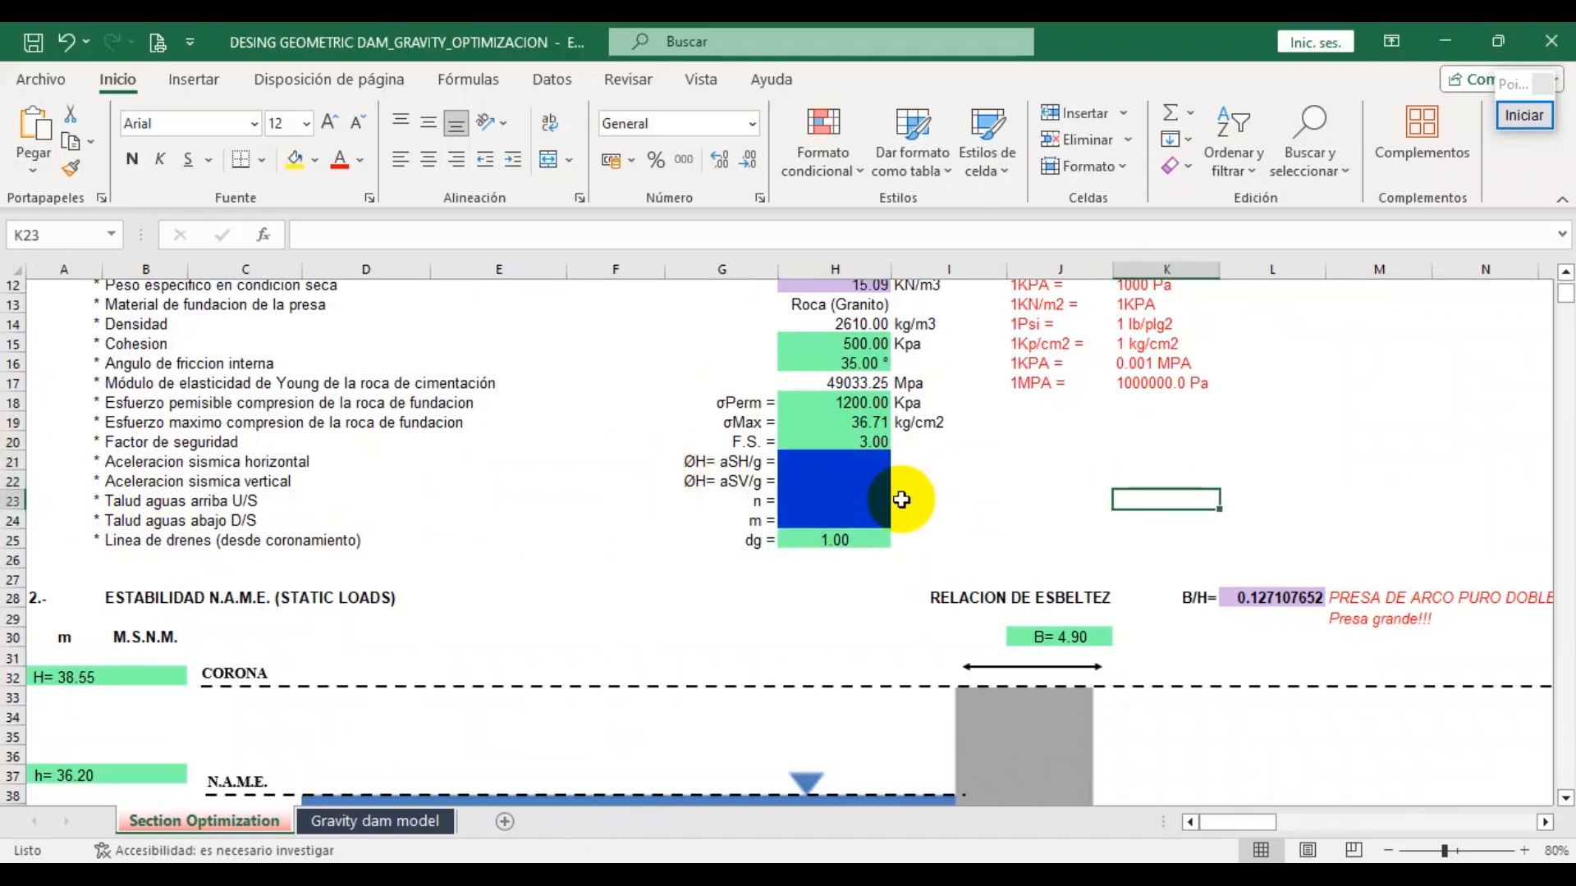
left_click(826, 462)
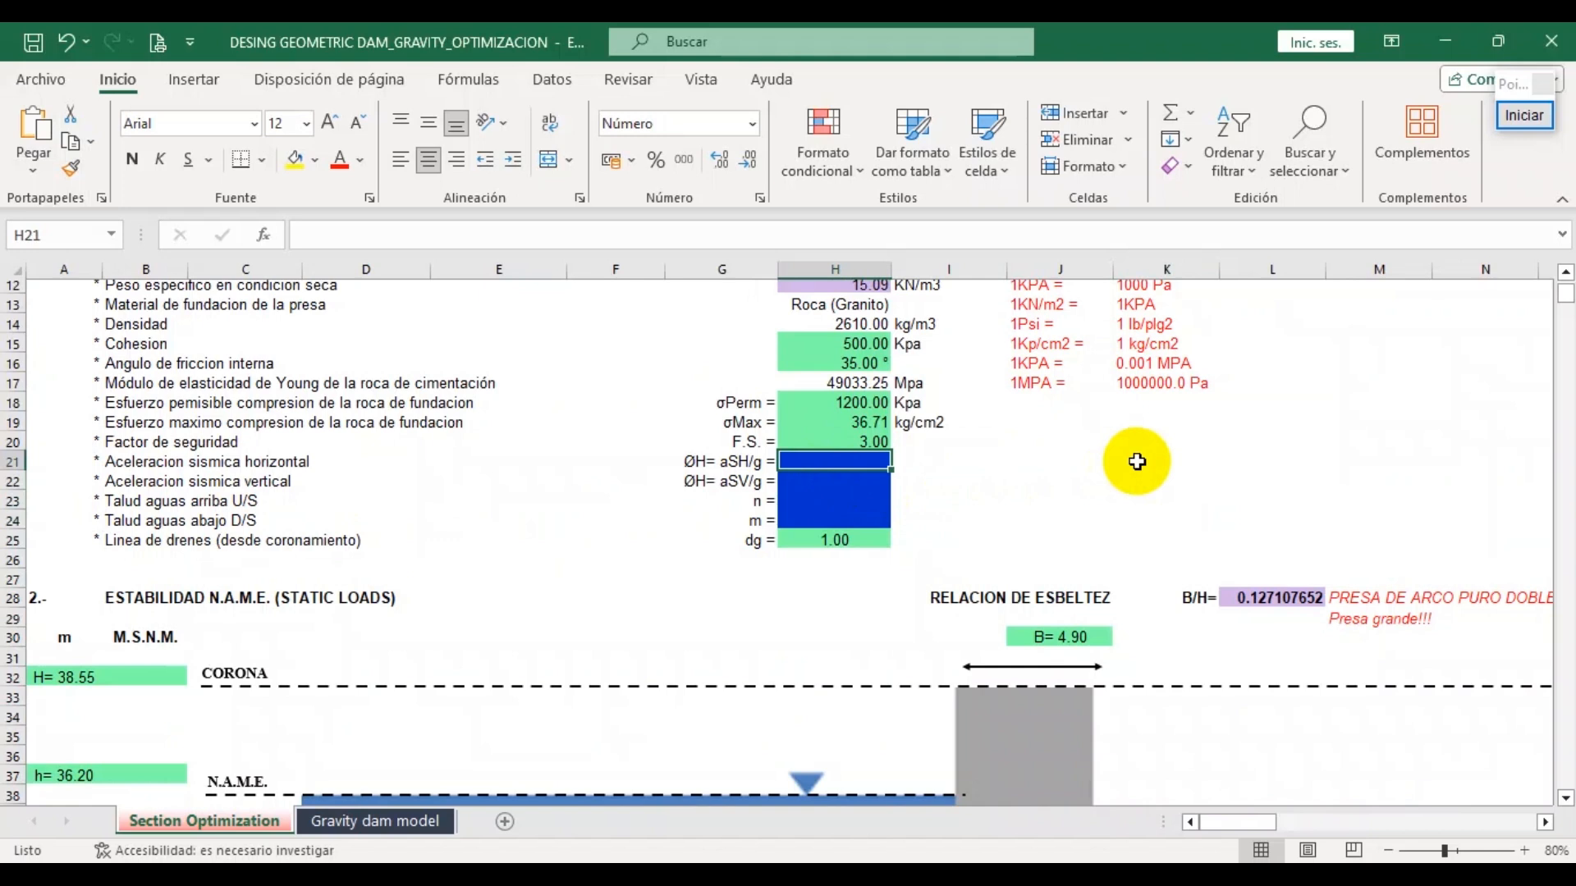
type("0.01")
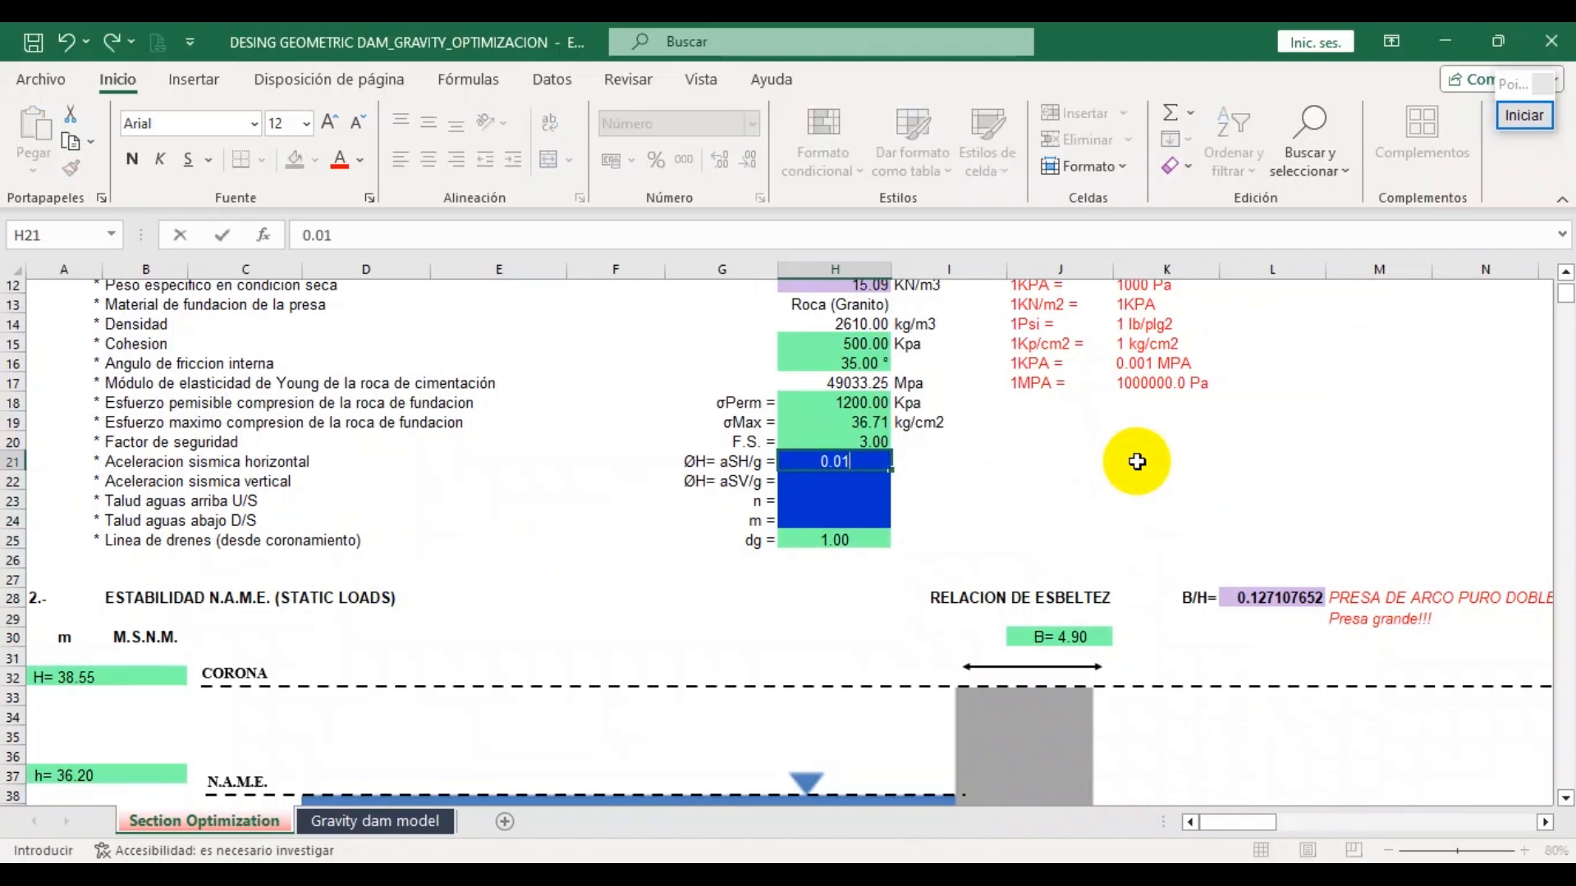
key("Return")
type("0.01")
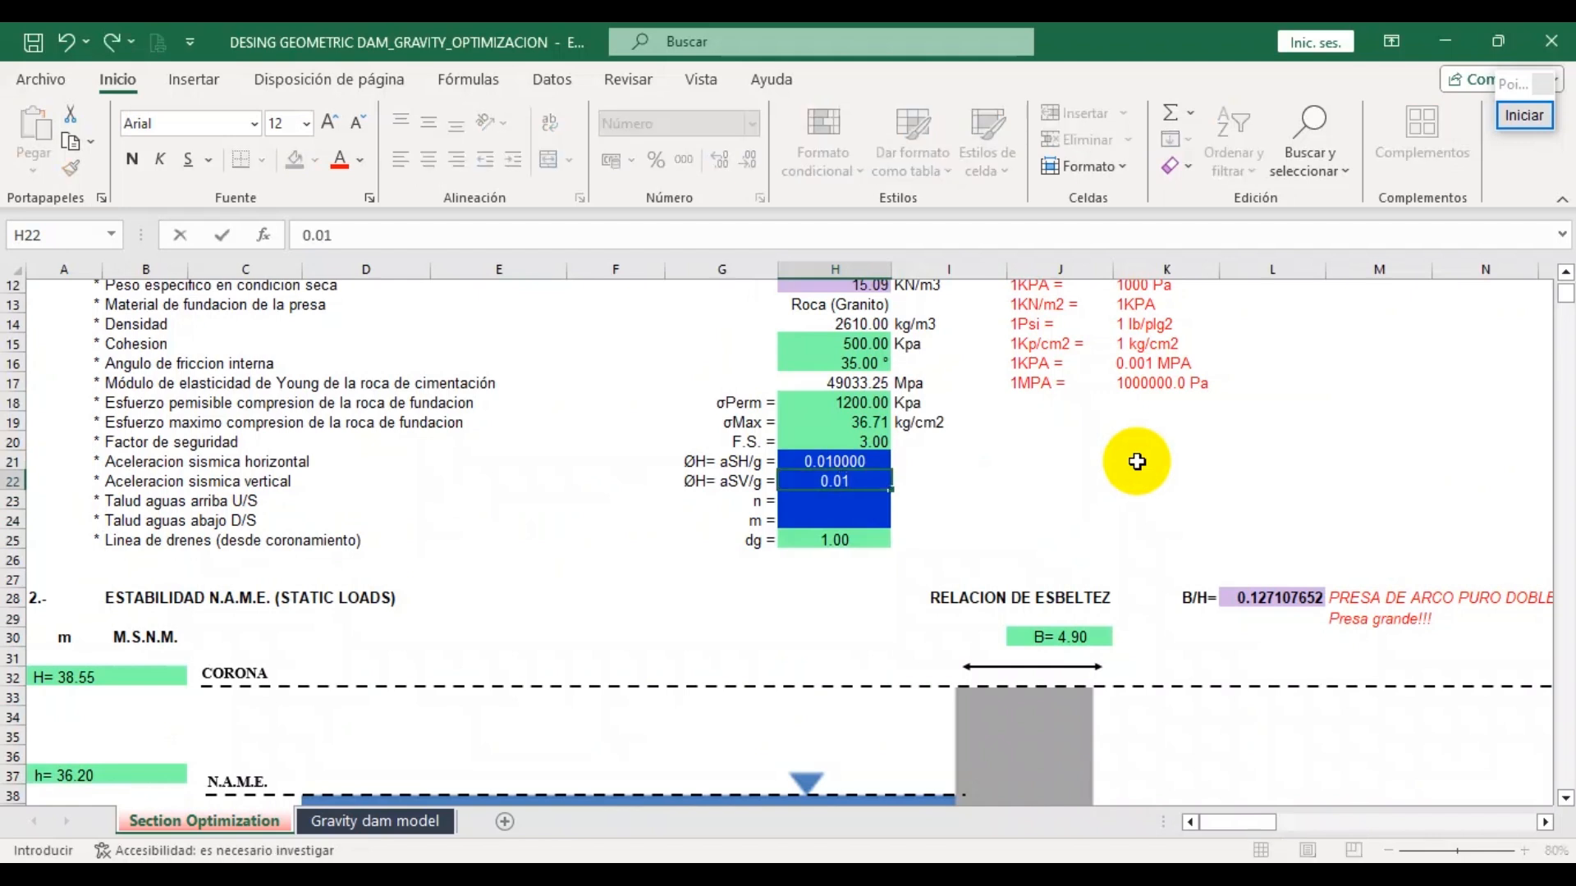
key("Return")
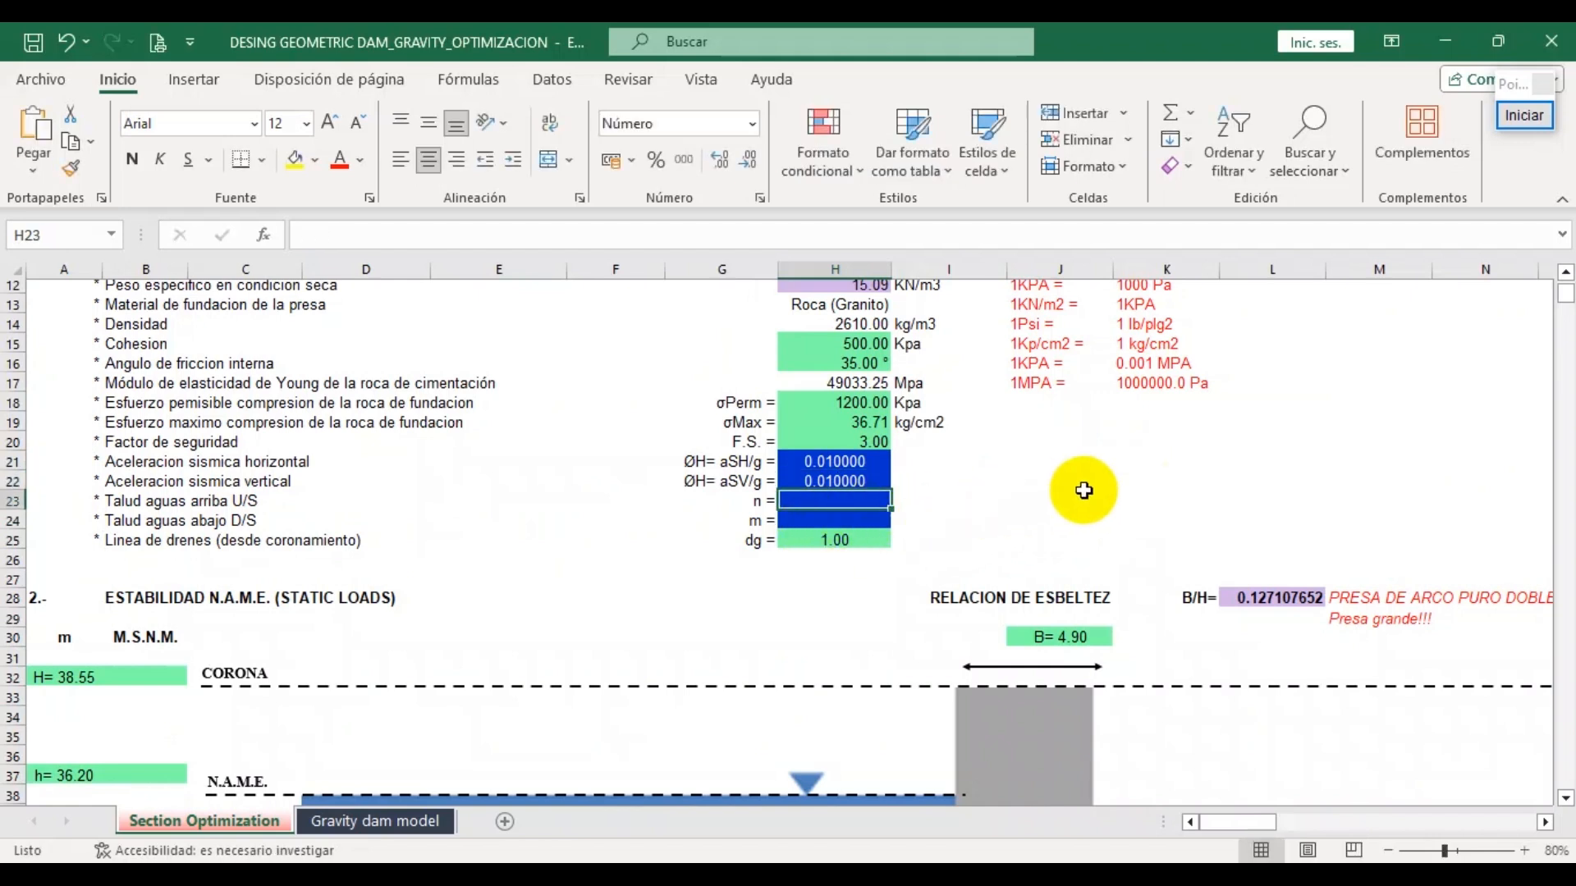
Set the upstream face slope n to 0.01
type("0.")
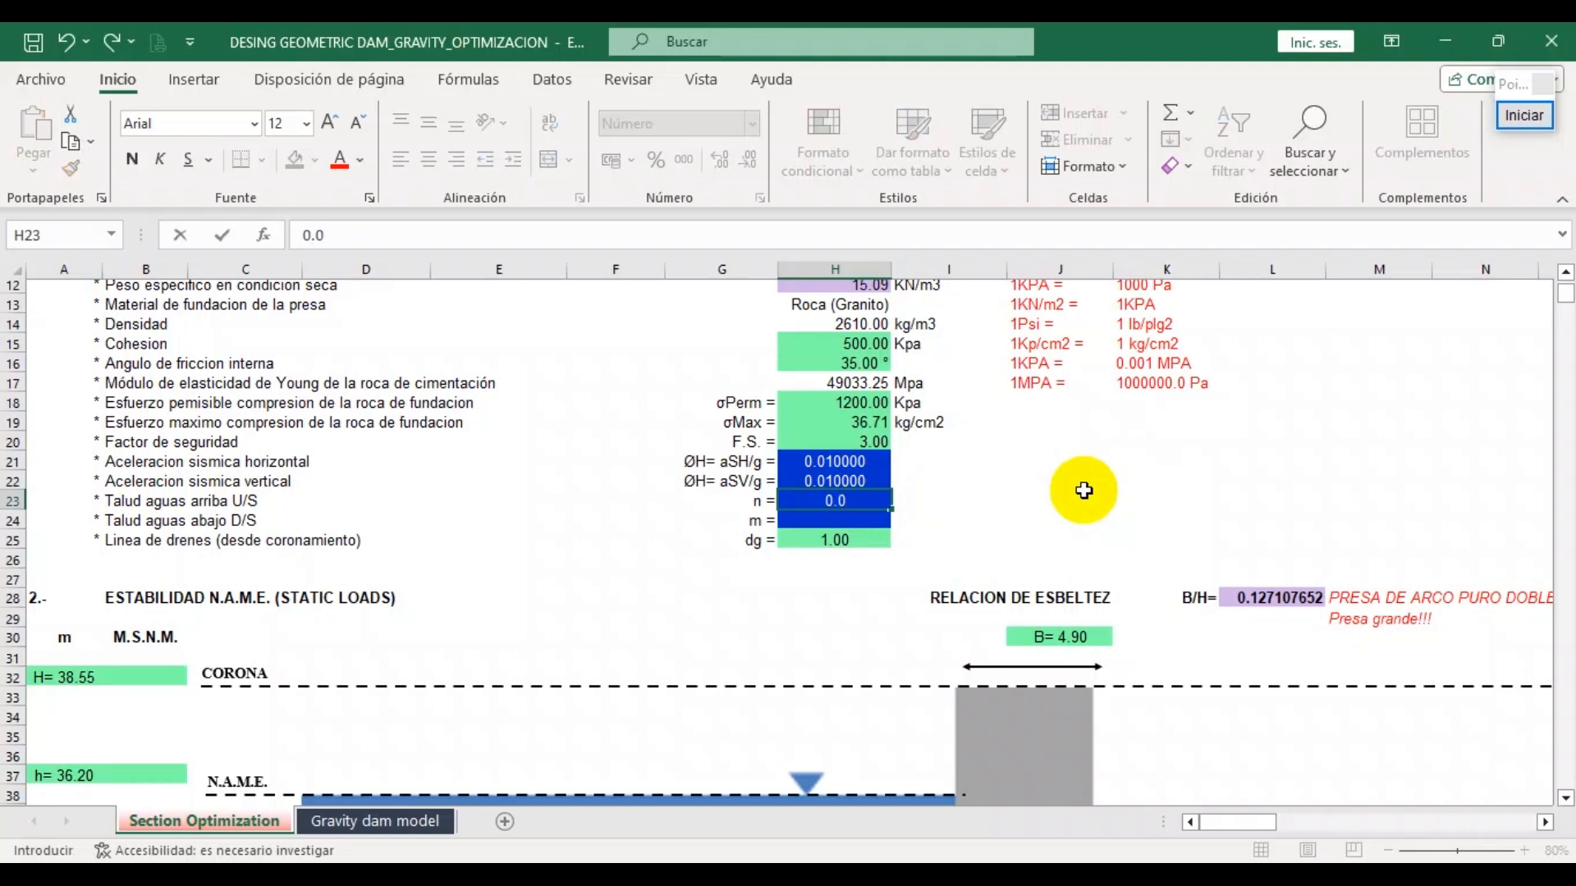
type("01")
key("Return")
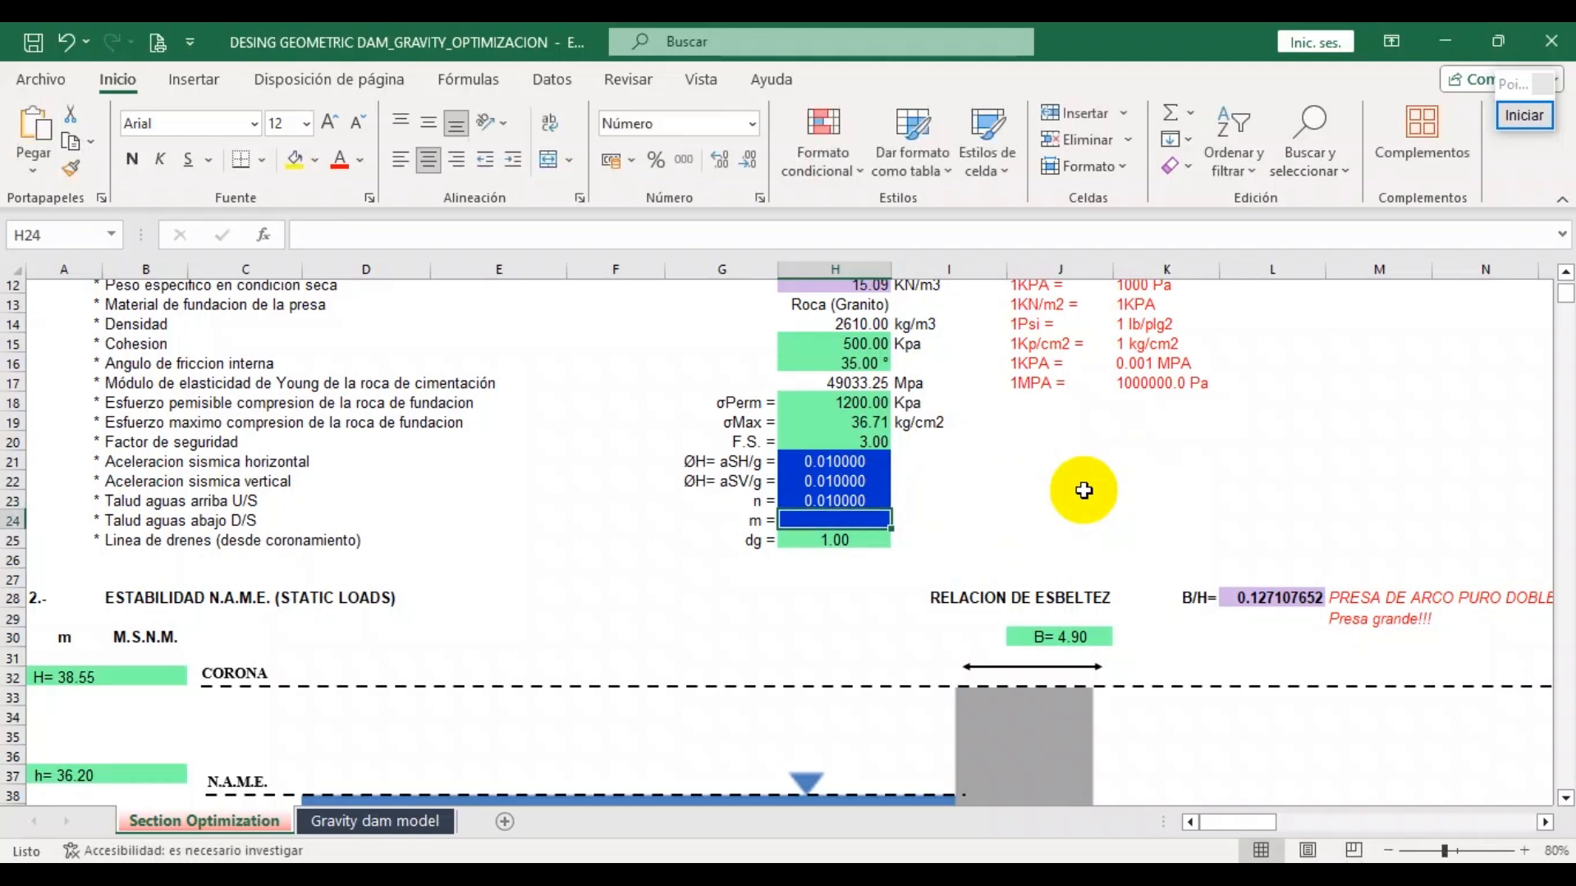
Set the upstream face slope n and the downstream face slope m to 0.05
left_click(854, 500)
type("0.05")
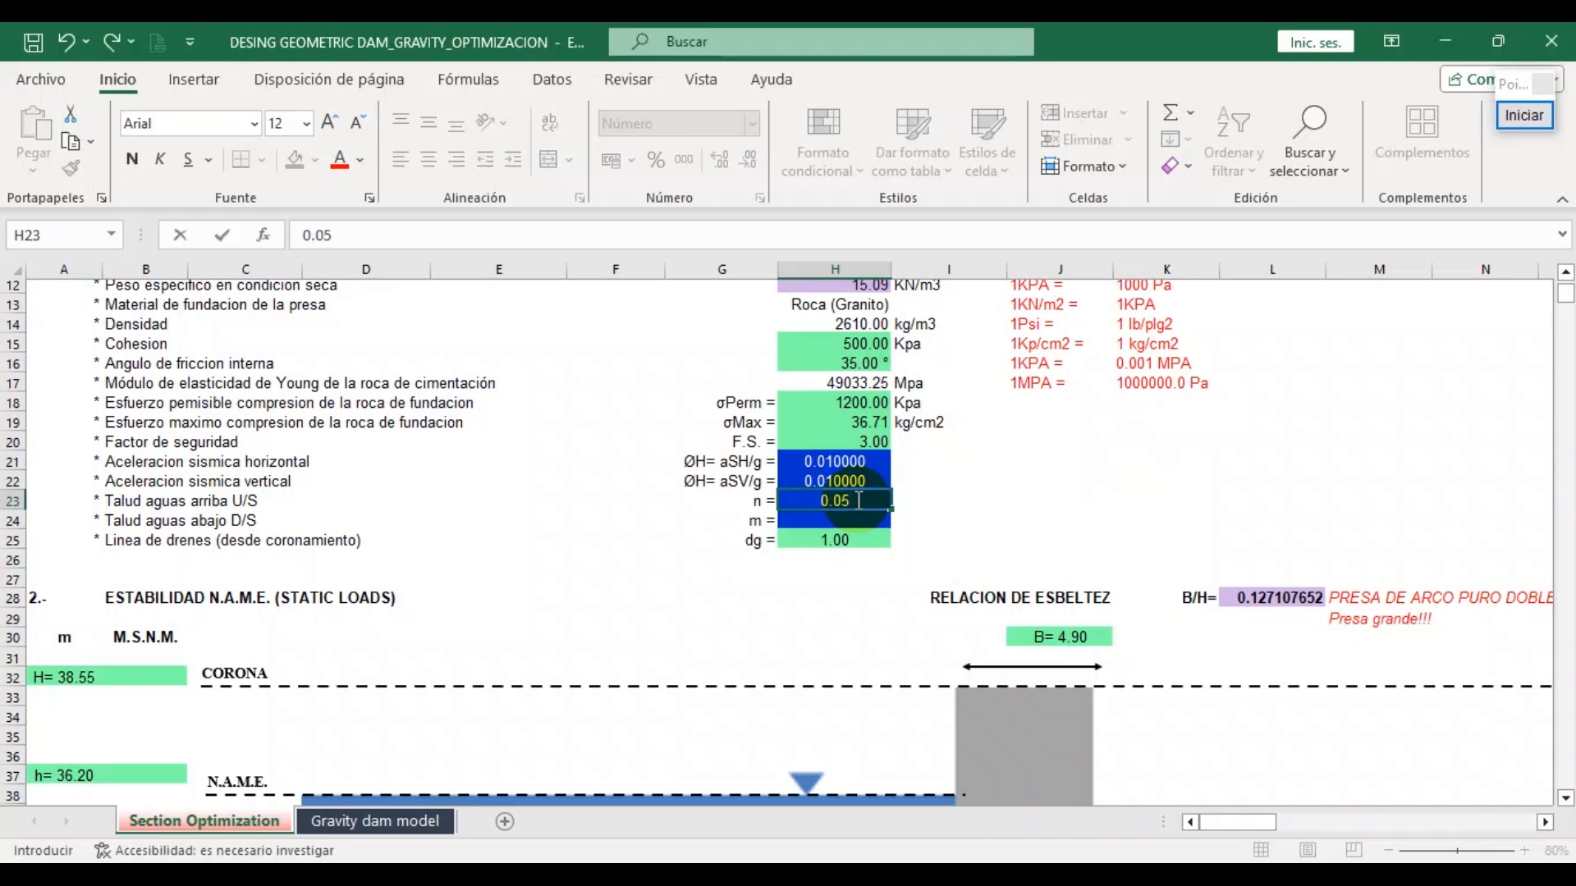
key("Return")
type("0.05")
key("Return")
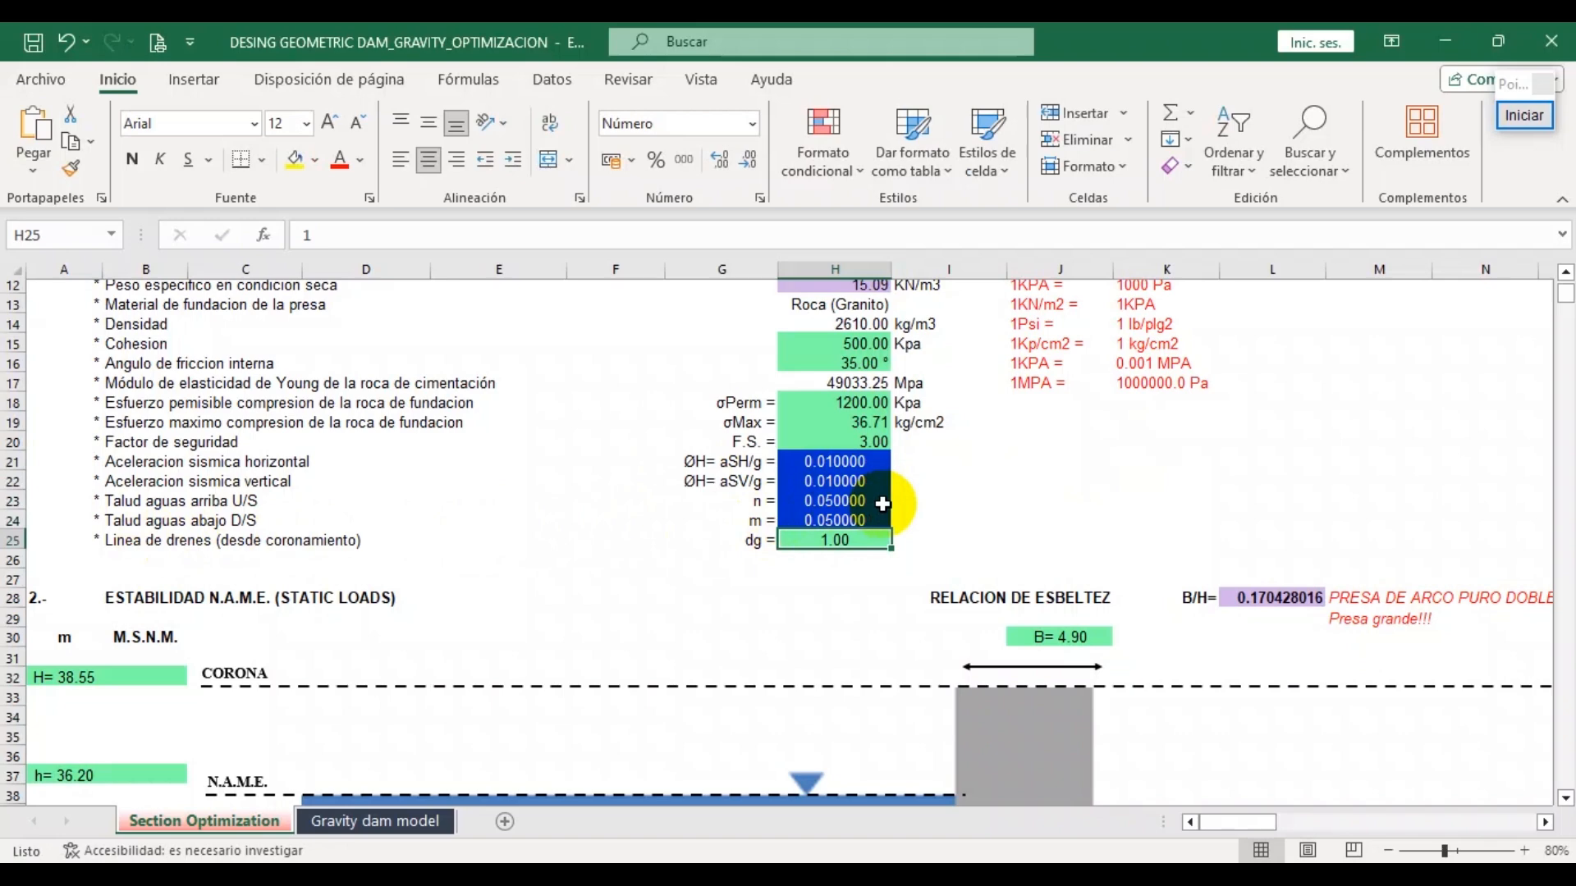
Set the upstream slope height beside PIE TALUD in the dam section to 10
scroll(826, 477, "down", 2)
scroll(292, 534, "down", 6)
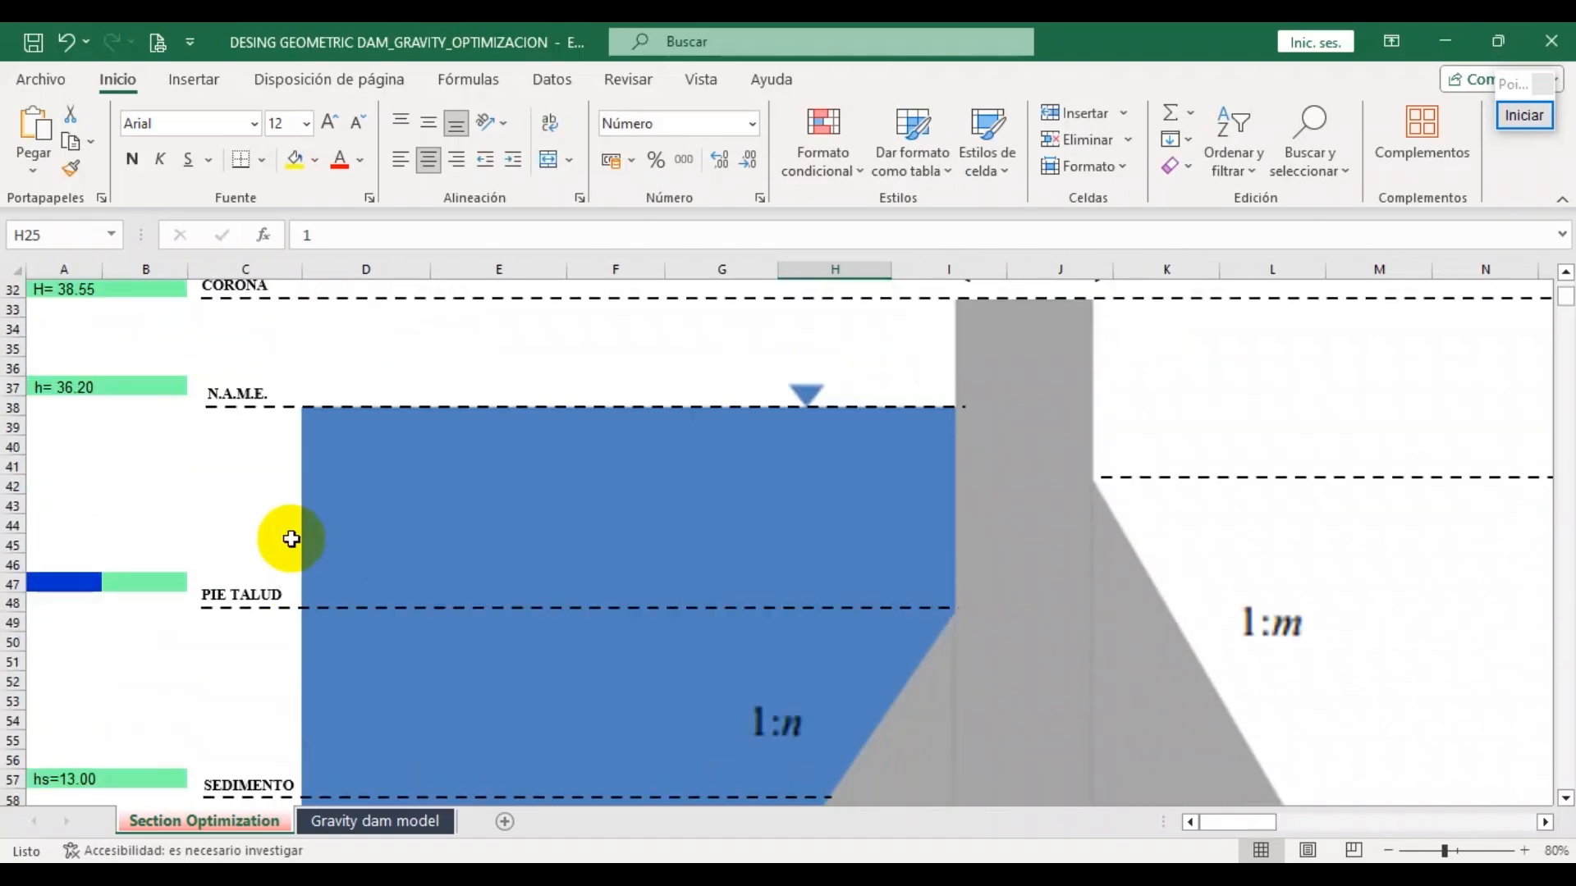
left_click(82, 529)
scroll(97, 534, "down", 2)
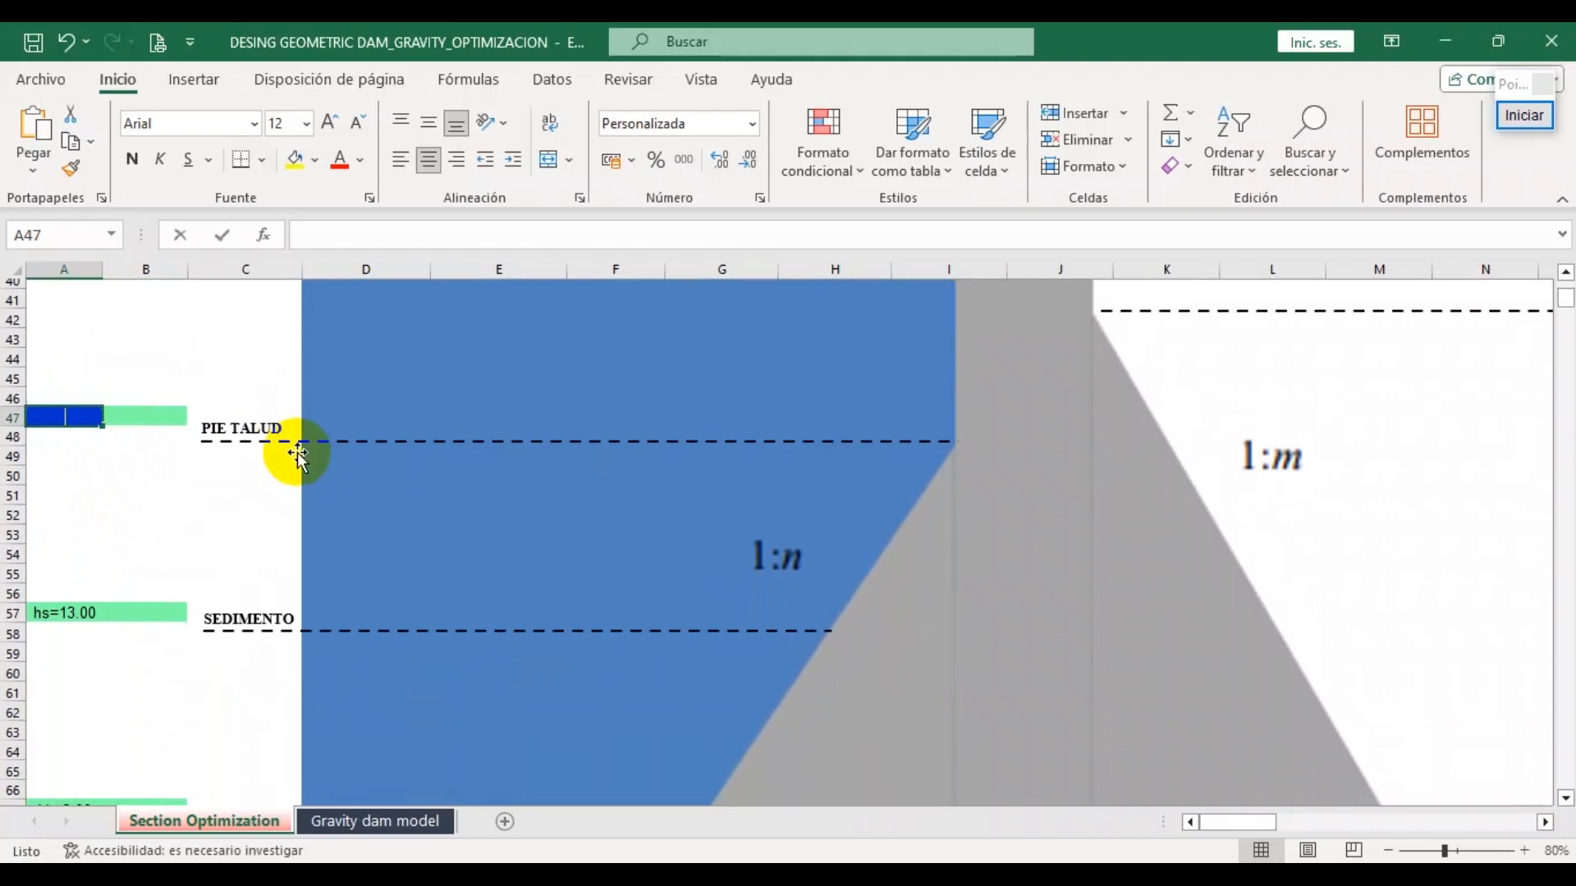
key("Return")
Examine the objective function A(x), the variable requirements, and the safety factor and stress constraints beside Table 1
scroll(607, 484, "down", 11)
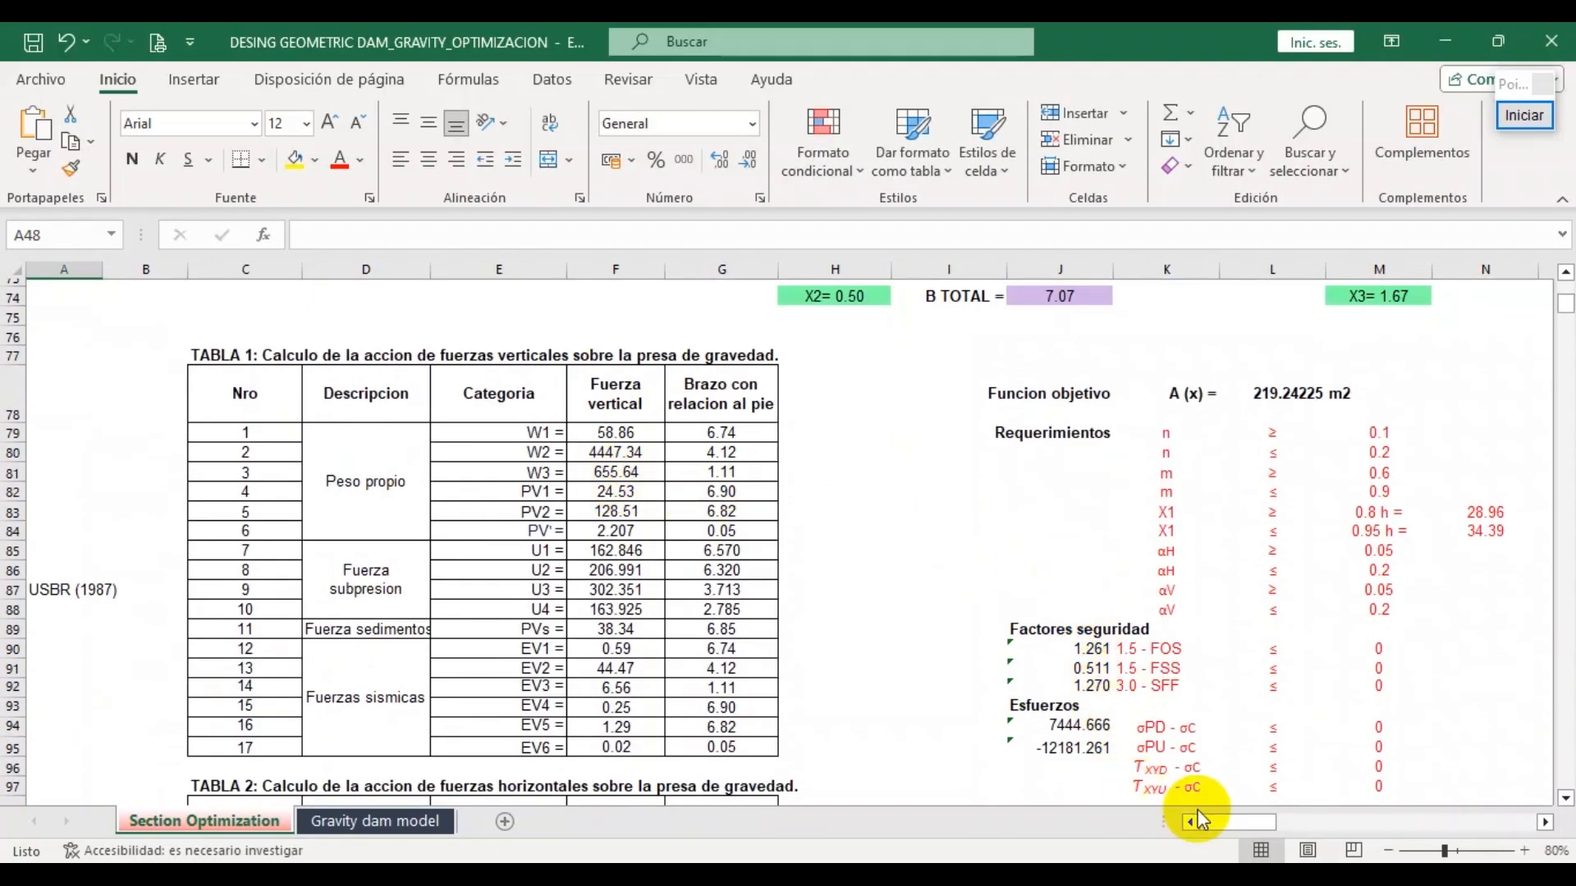
left_click_drag(1218, 819, 1239, 820)
scroll(921, 608, "down", 1)
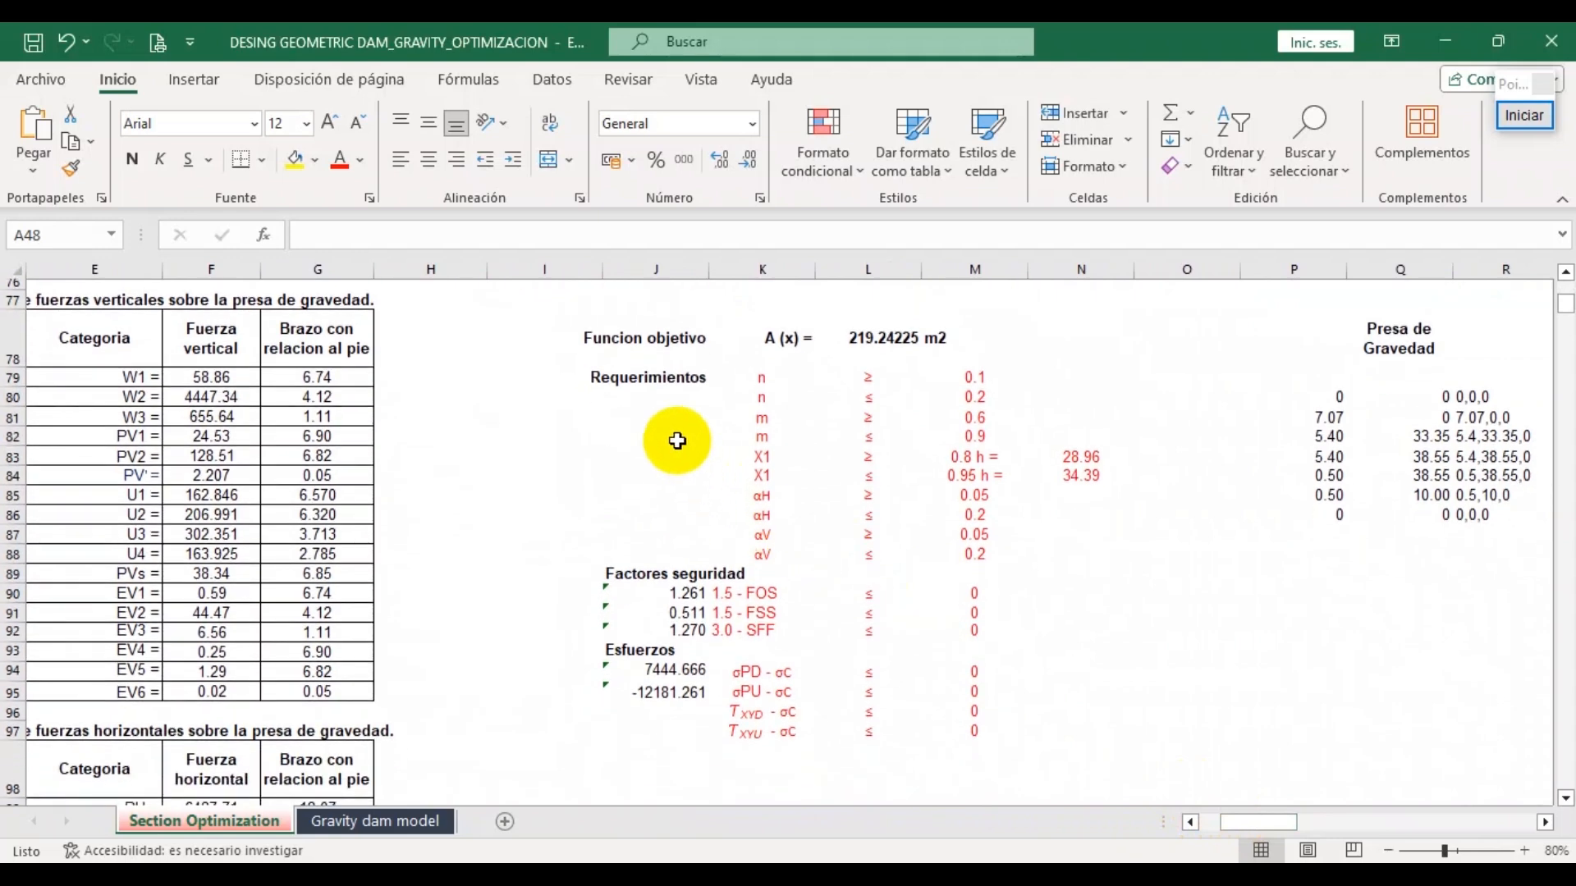
scroll(704, 444, "up", 1)
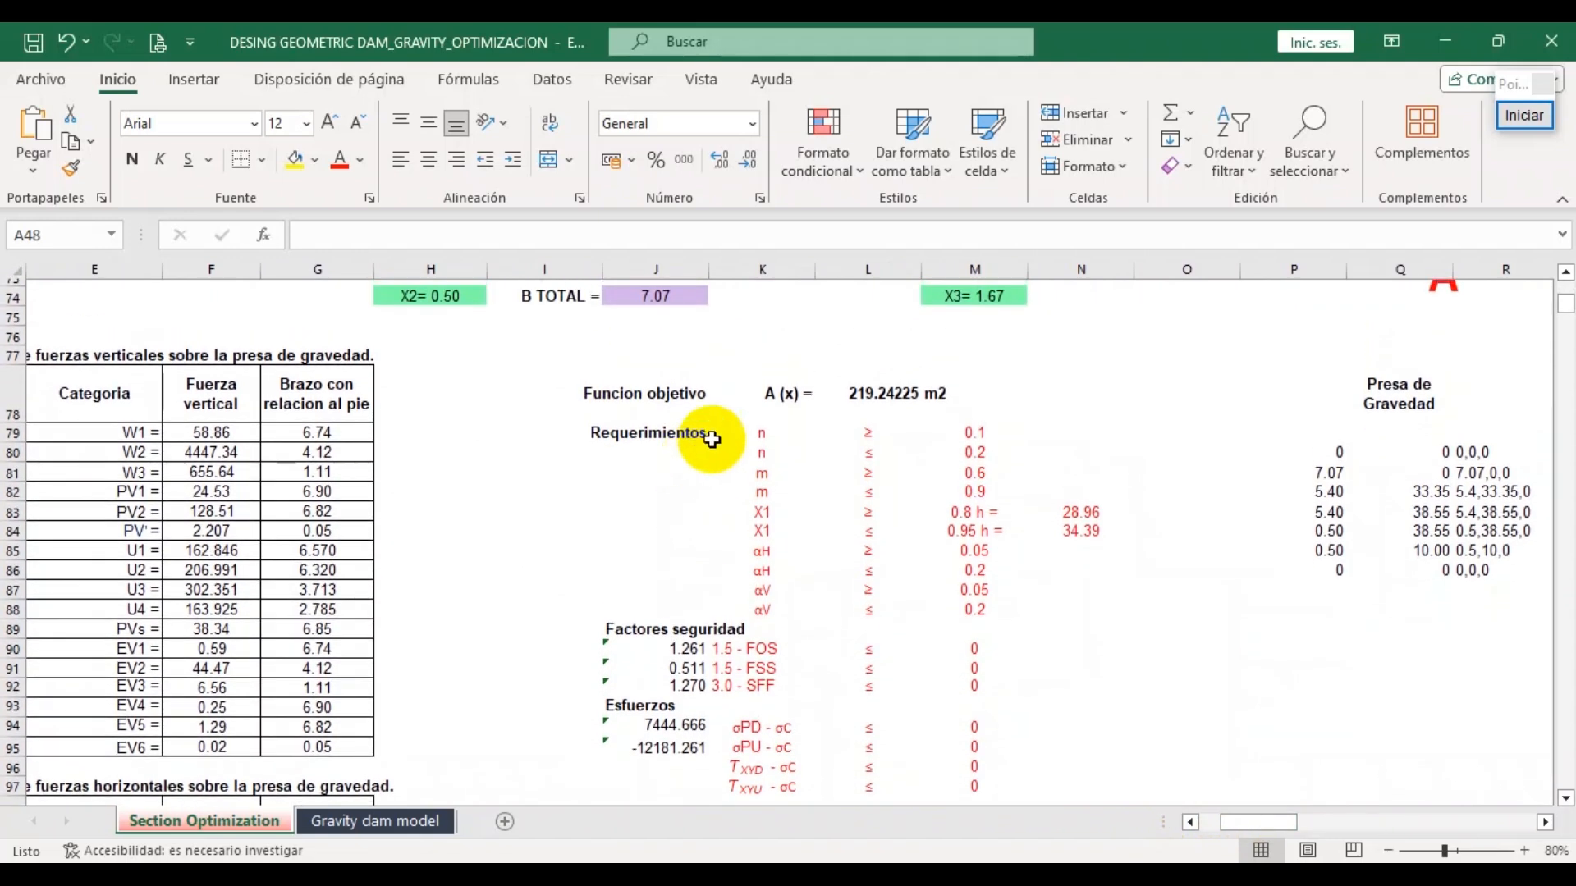
Inspect the formula behind the objective function A(x) in L78 and the variable limits listed under Requerimientos
left_click(865, 395)
double_click(865, 395)
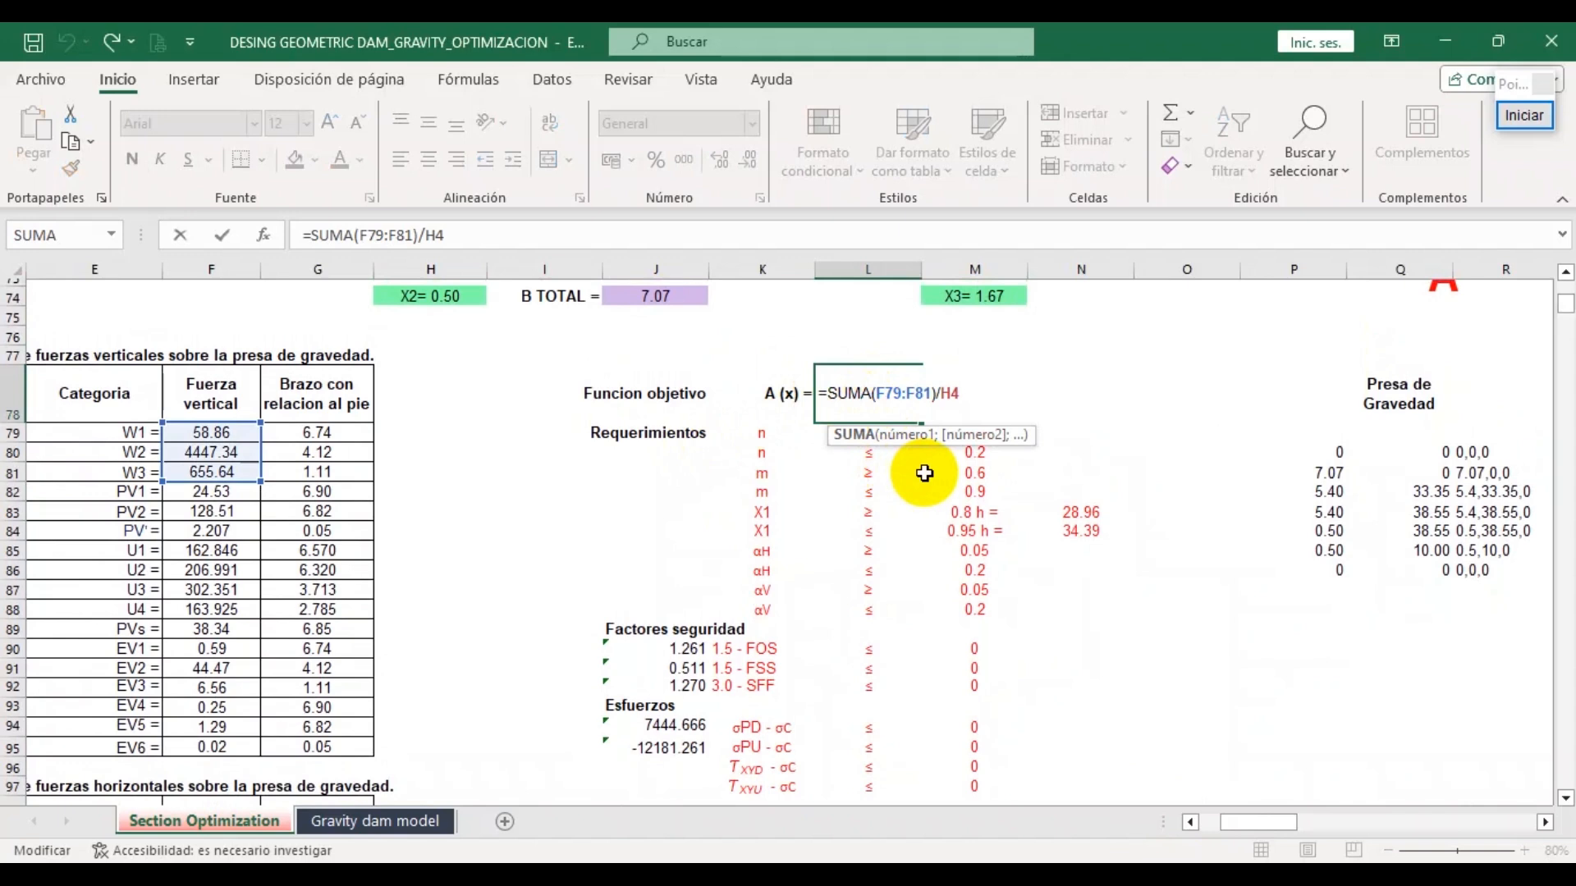
key("Escape")
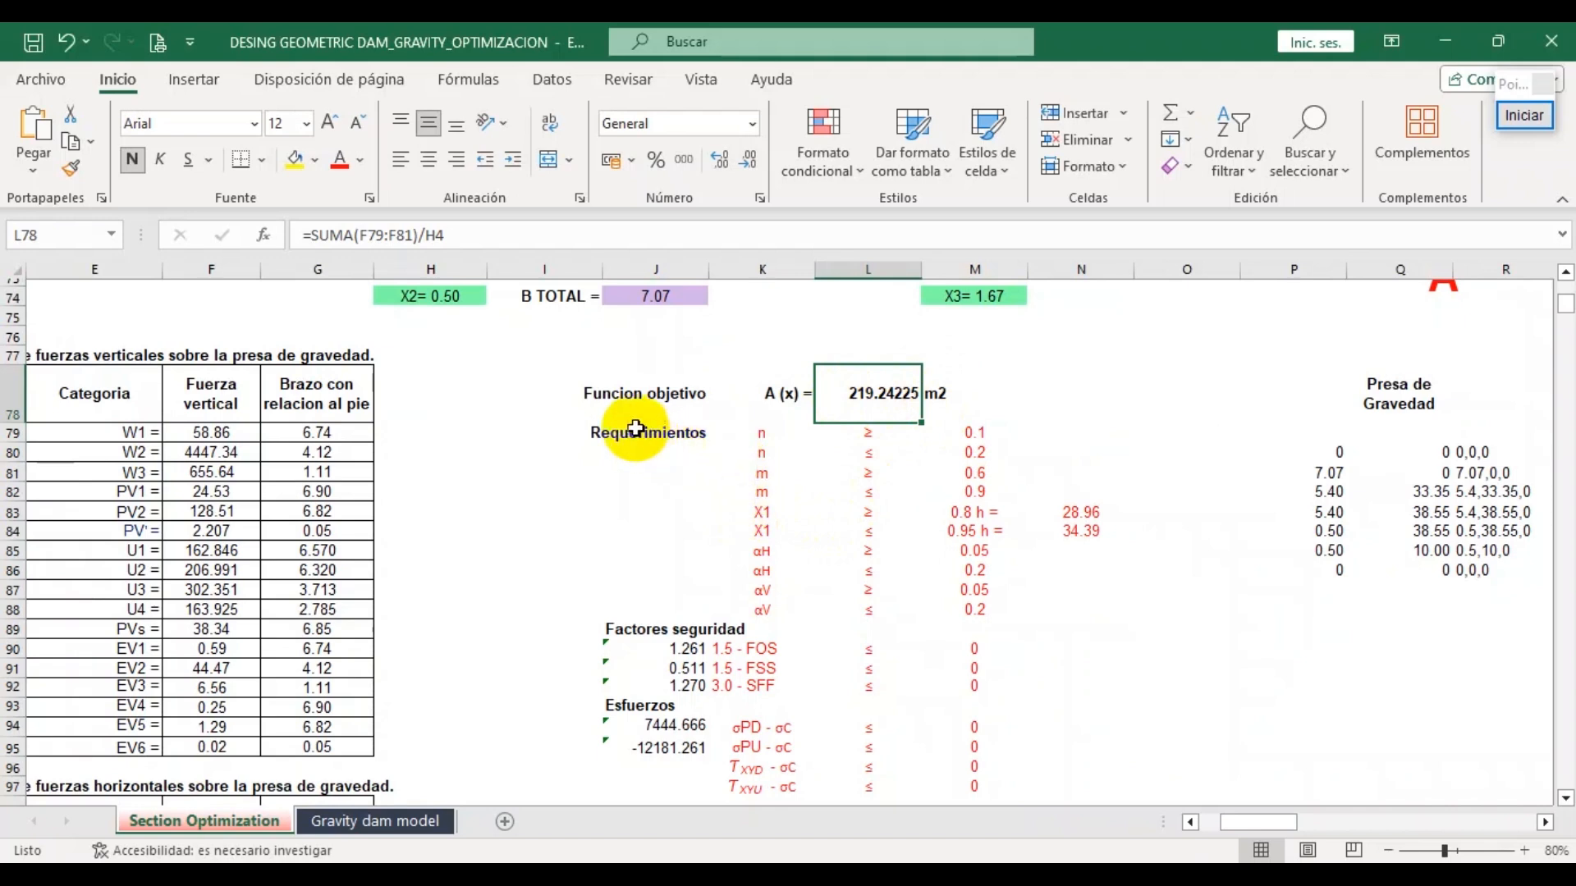
left_click(607, 433)
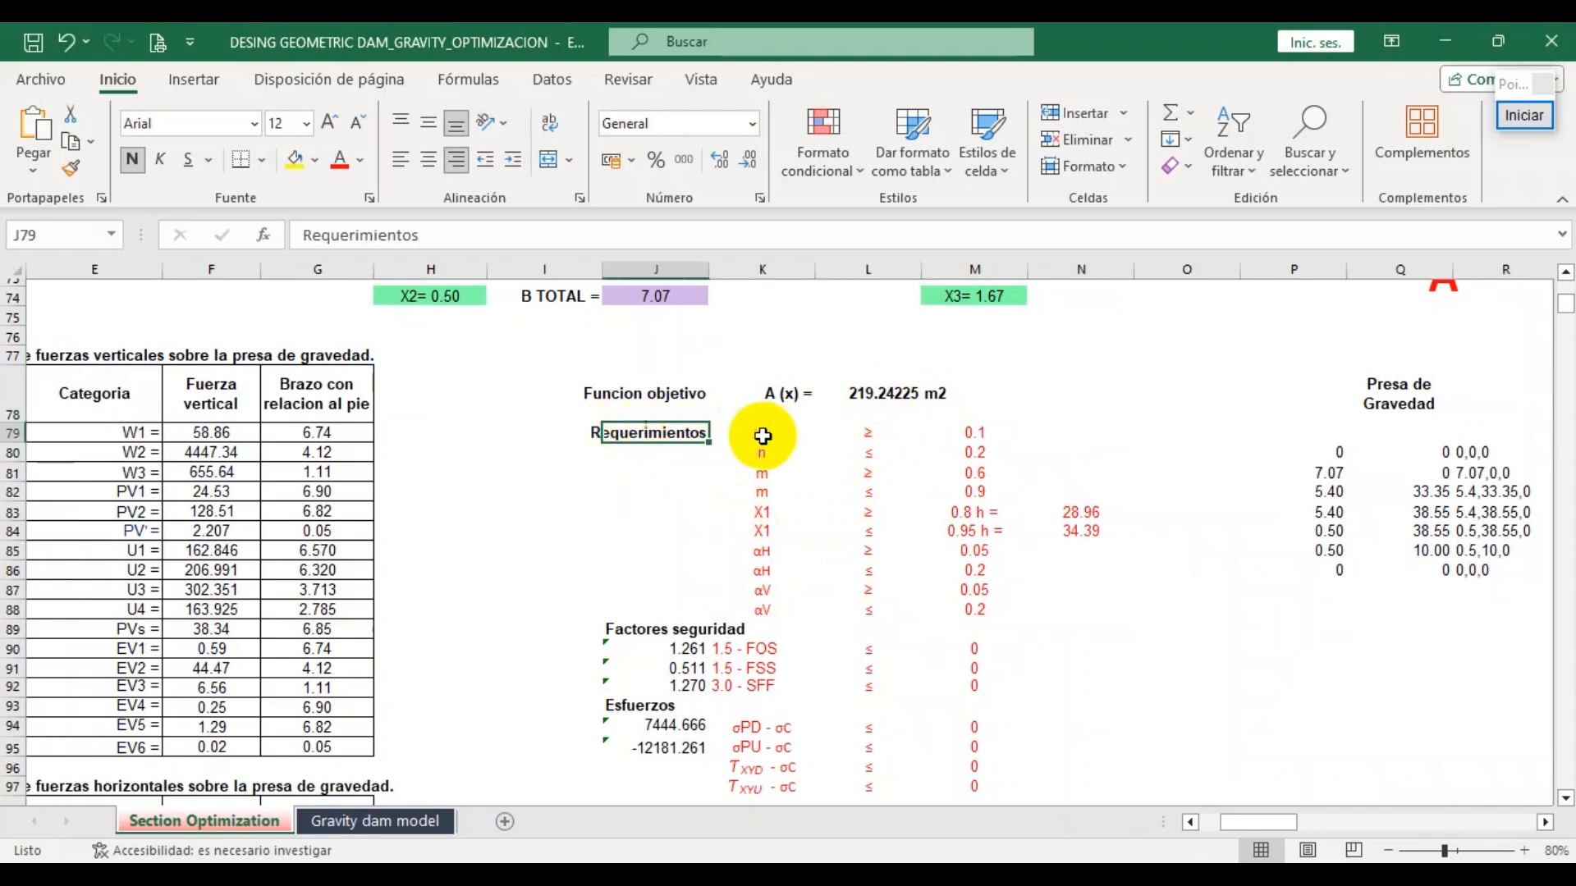
left_click_drag(762, 436, 1072, 608)
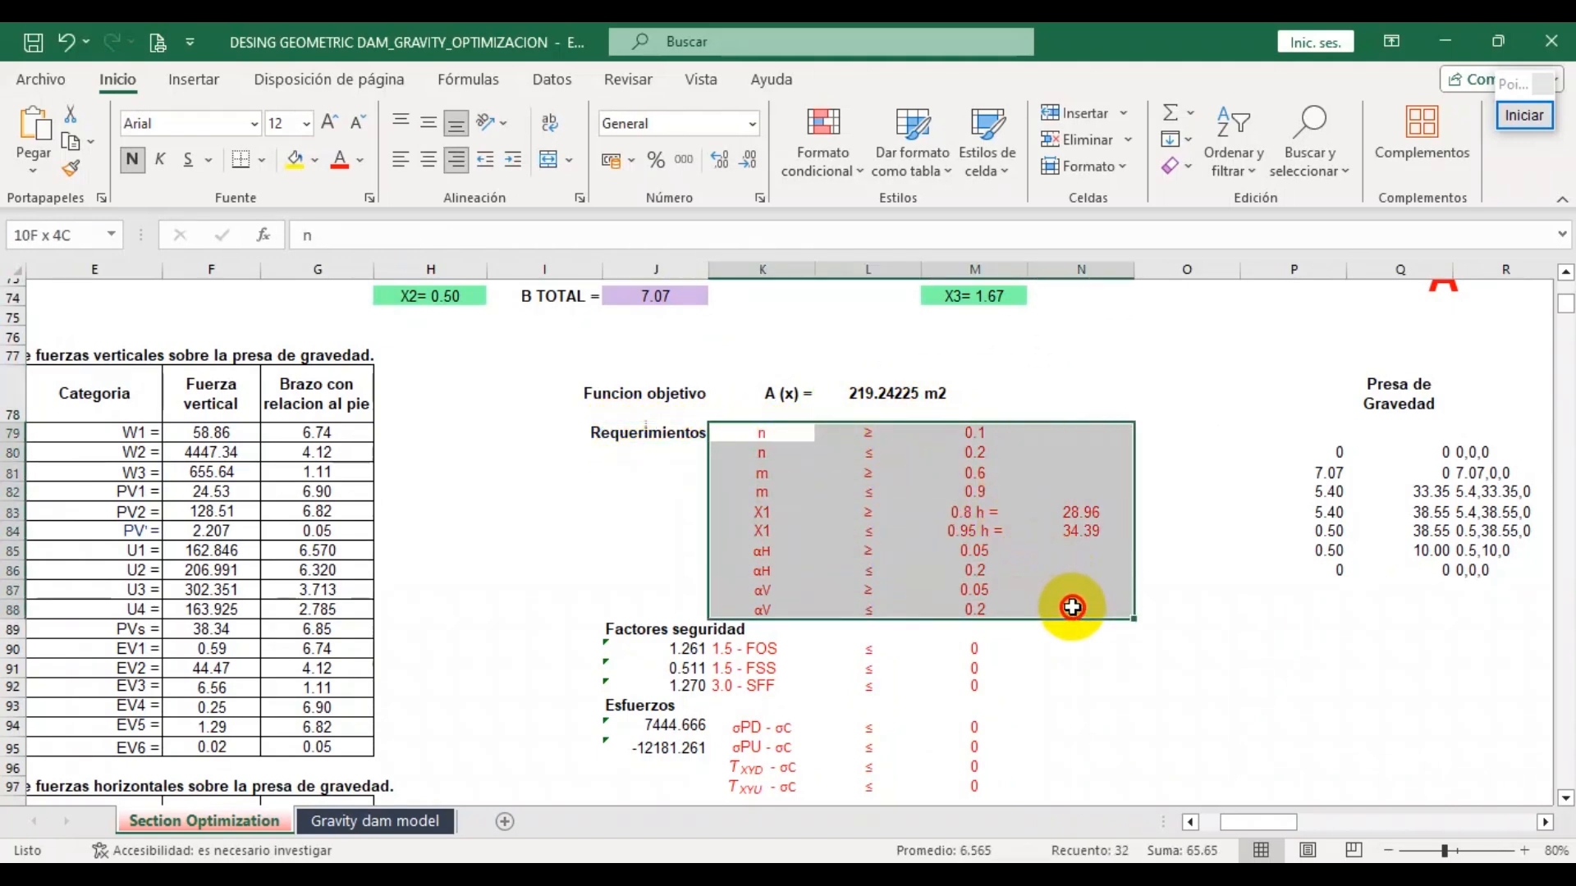
left_click(763, 449)
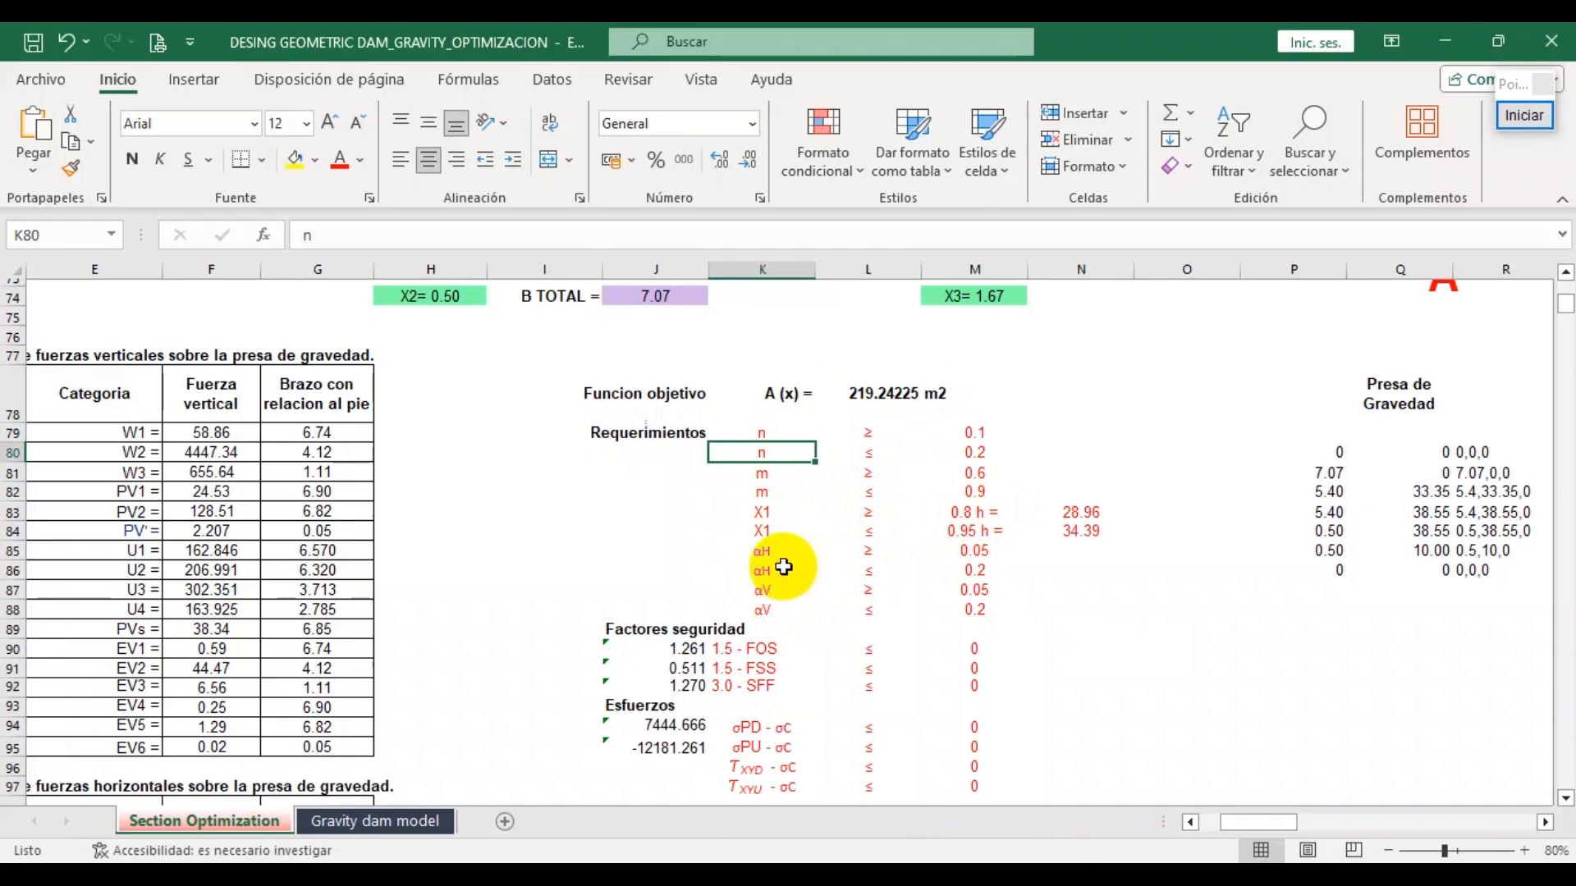
scroll(739, 616, "down", 2)
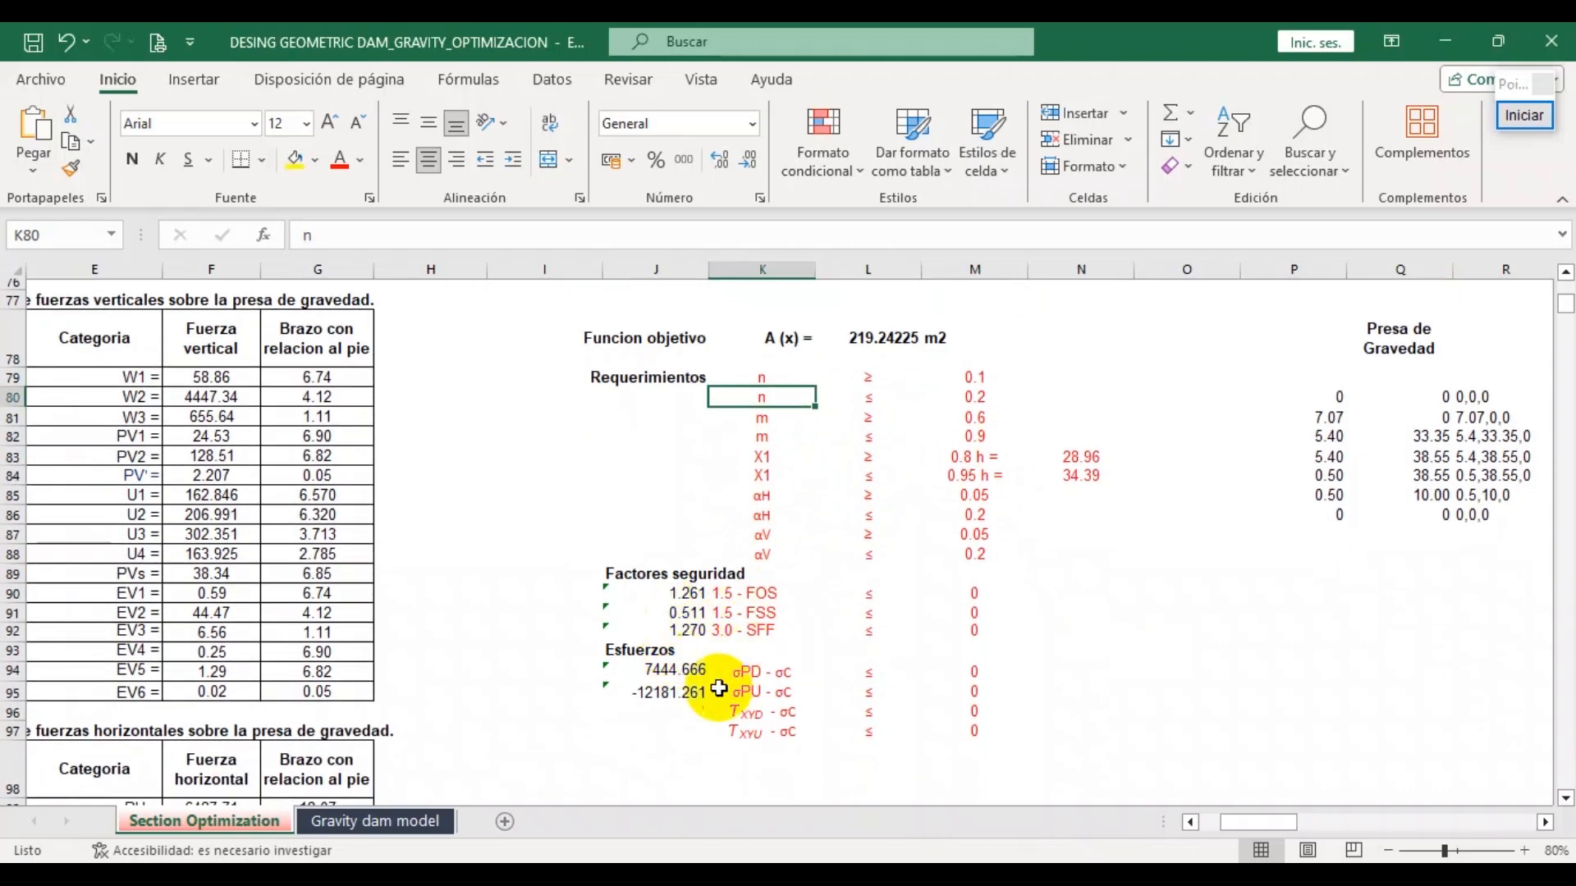
Check in the Excel add-ins list whether the Solver add-in is enabled, leaving the list as it is
scroll(767, 605, "up", 4)
scroll(772, 595, "up", 3)
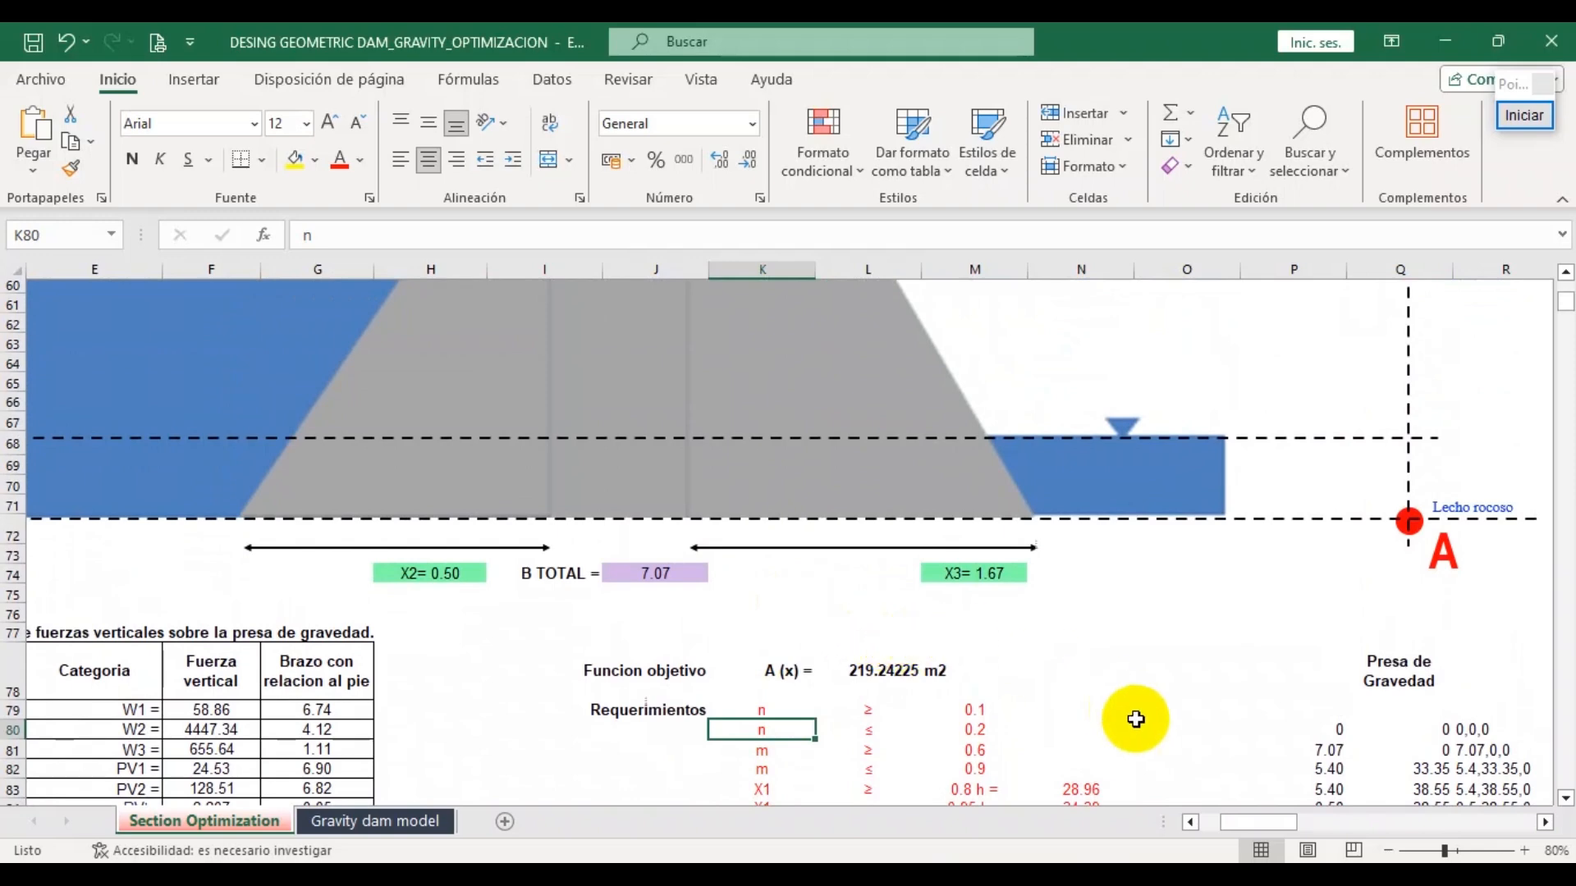
left_click_drag(1233, 824, 1195, 817)
scroll(394, 457, "up", 18)
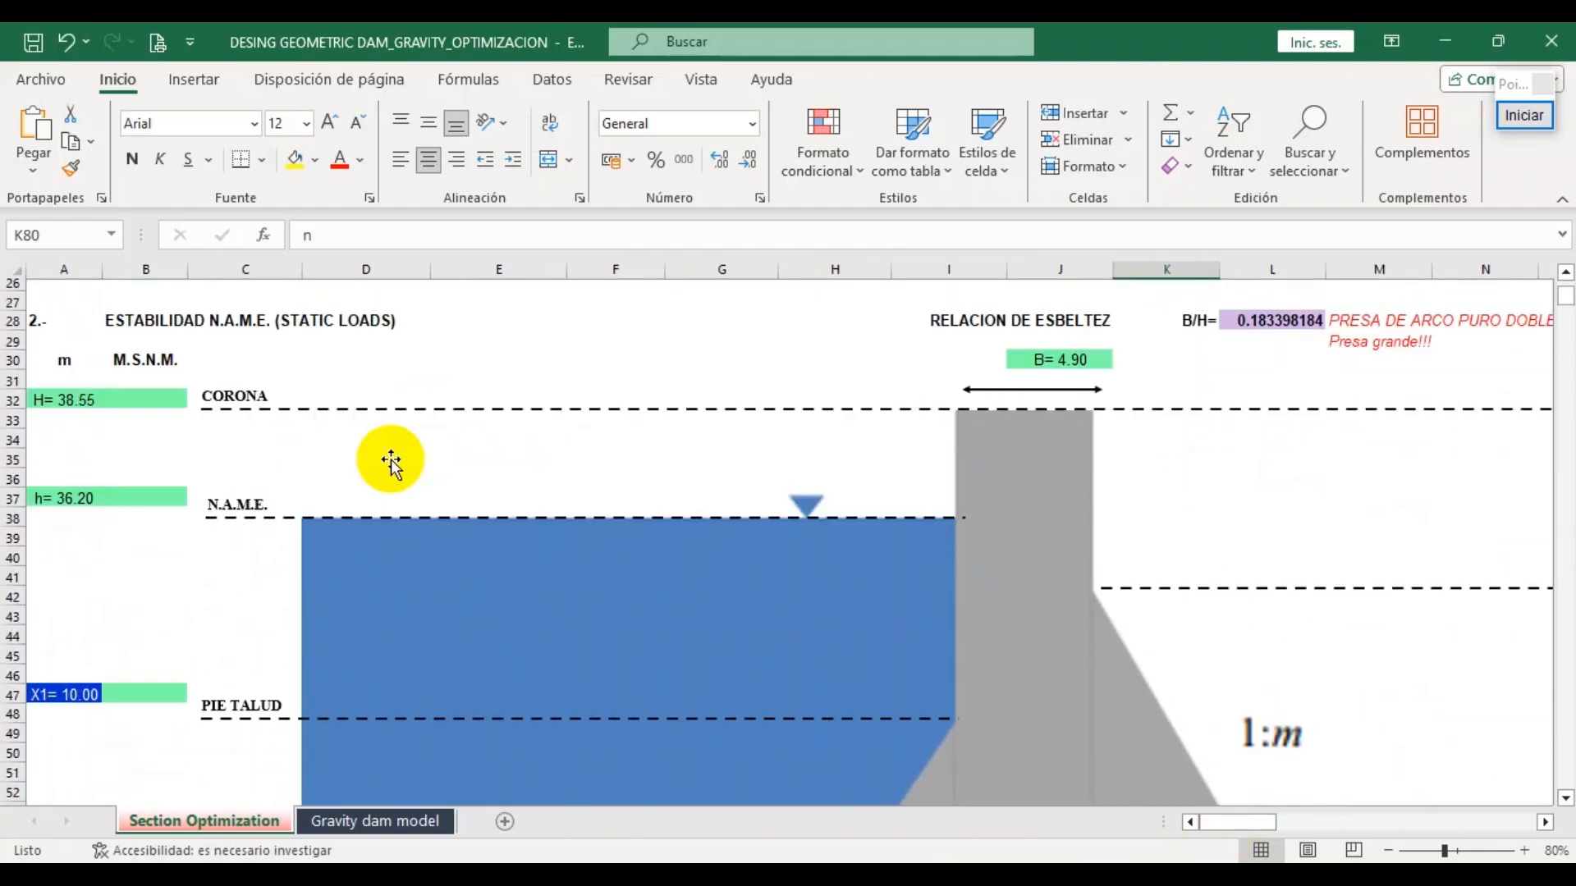
scroll(427, 451, "up", 2)
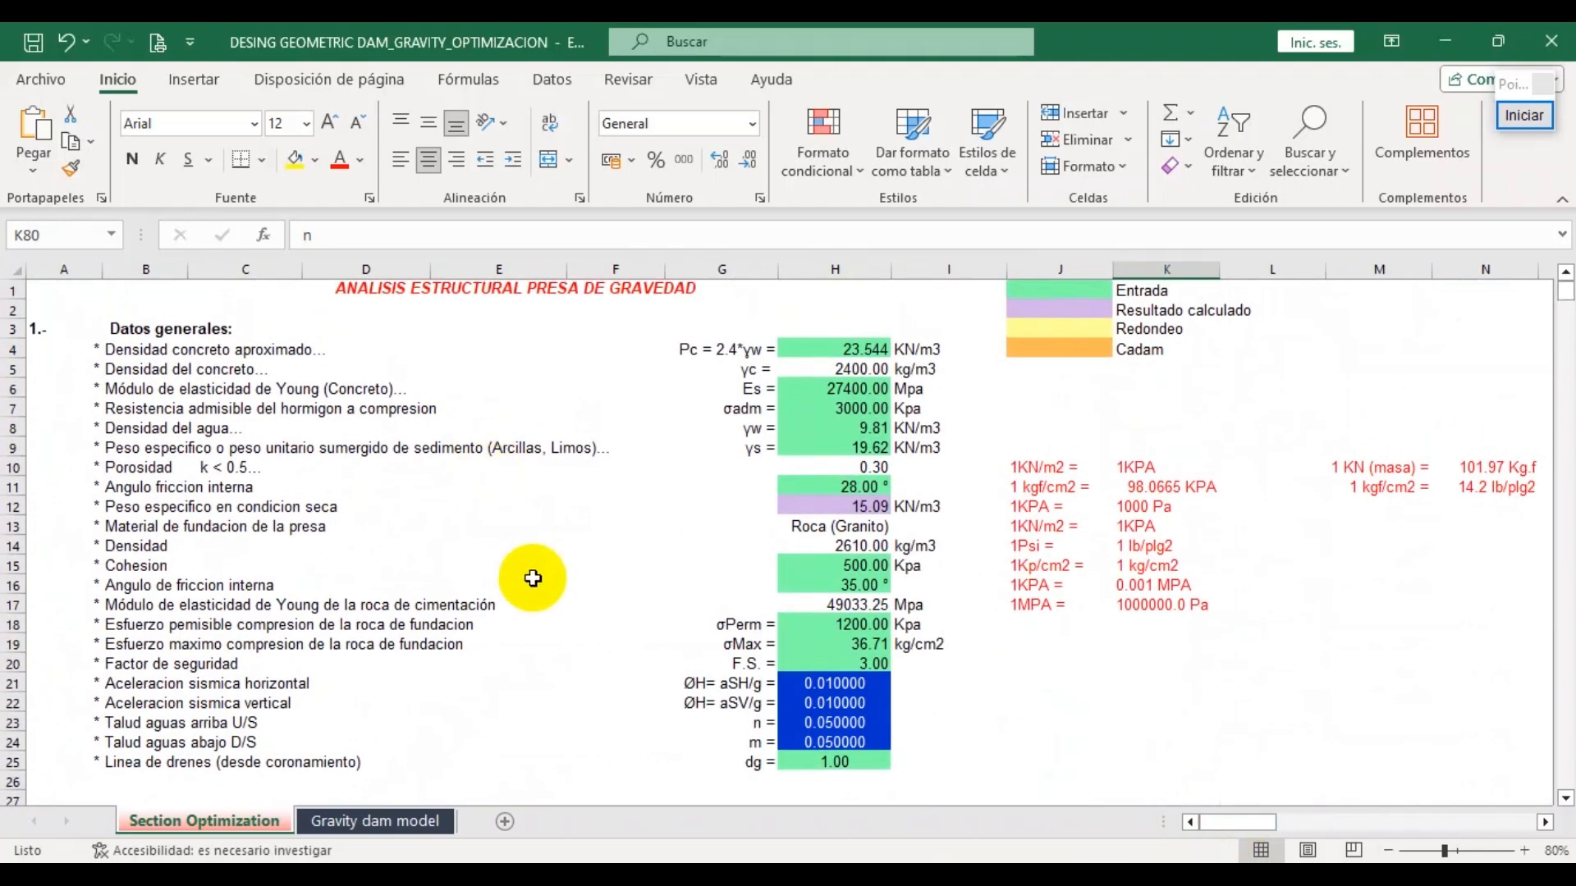
left_click(553, 546)
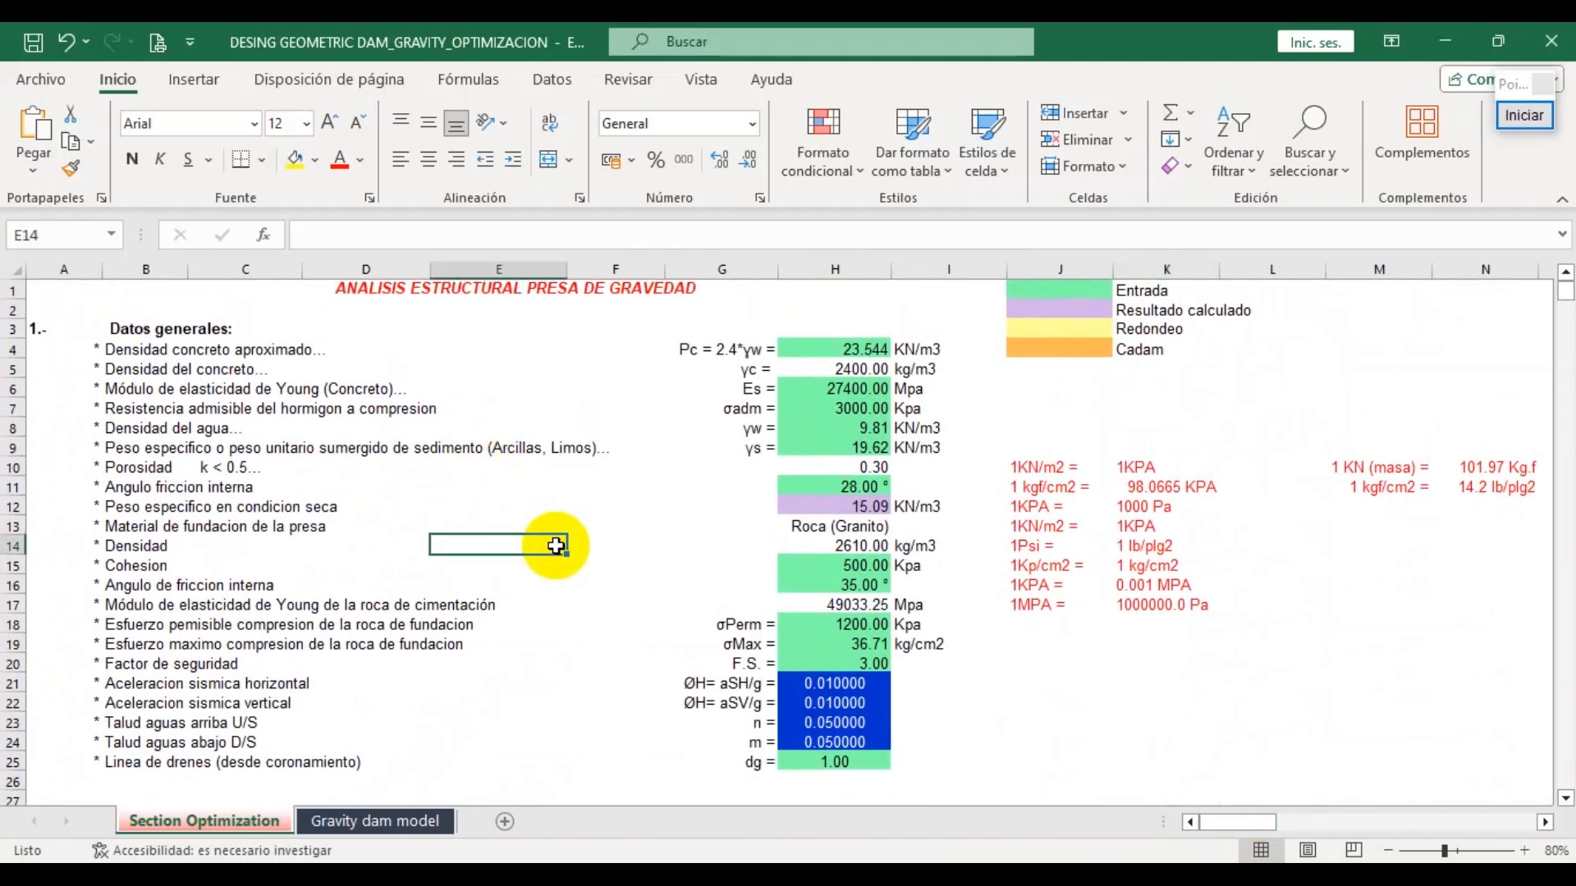
left_click(36, 85)
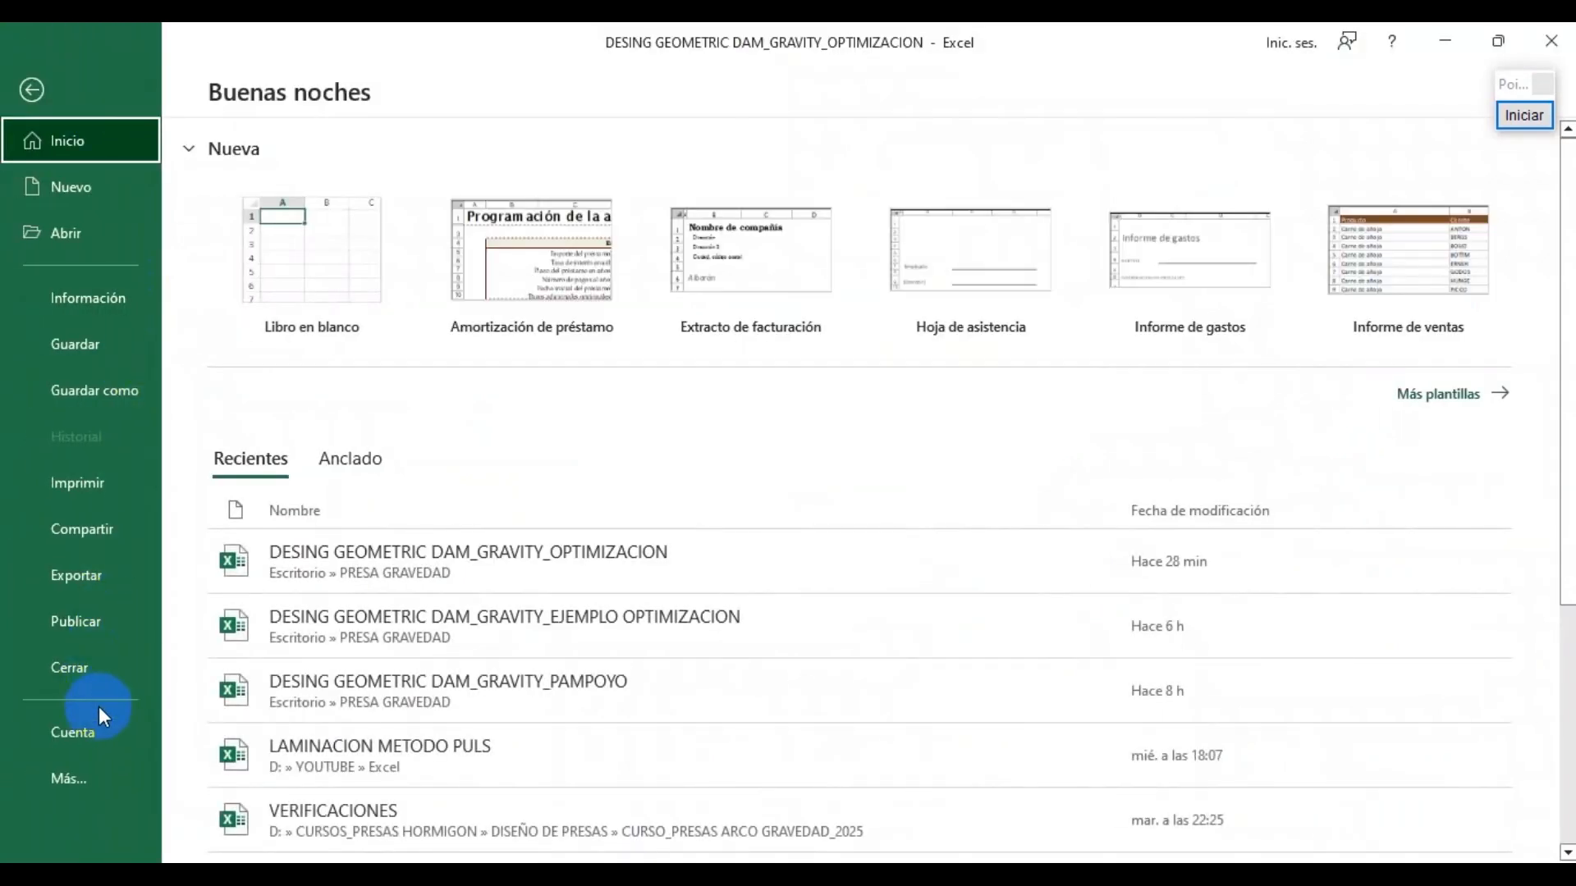
left_click(80, 779)
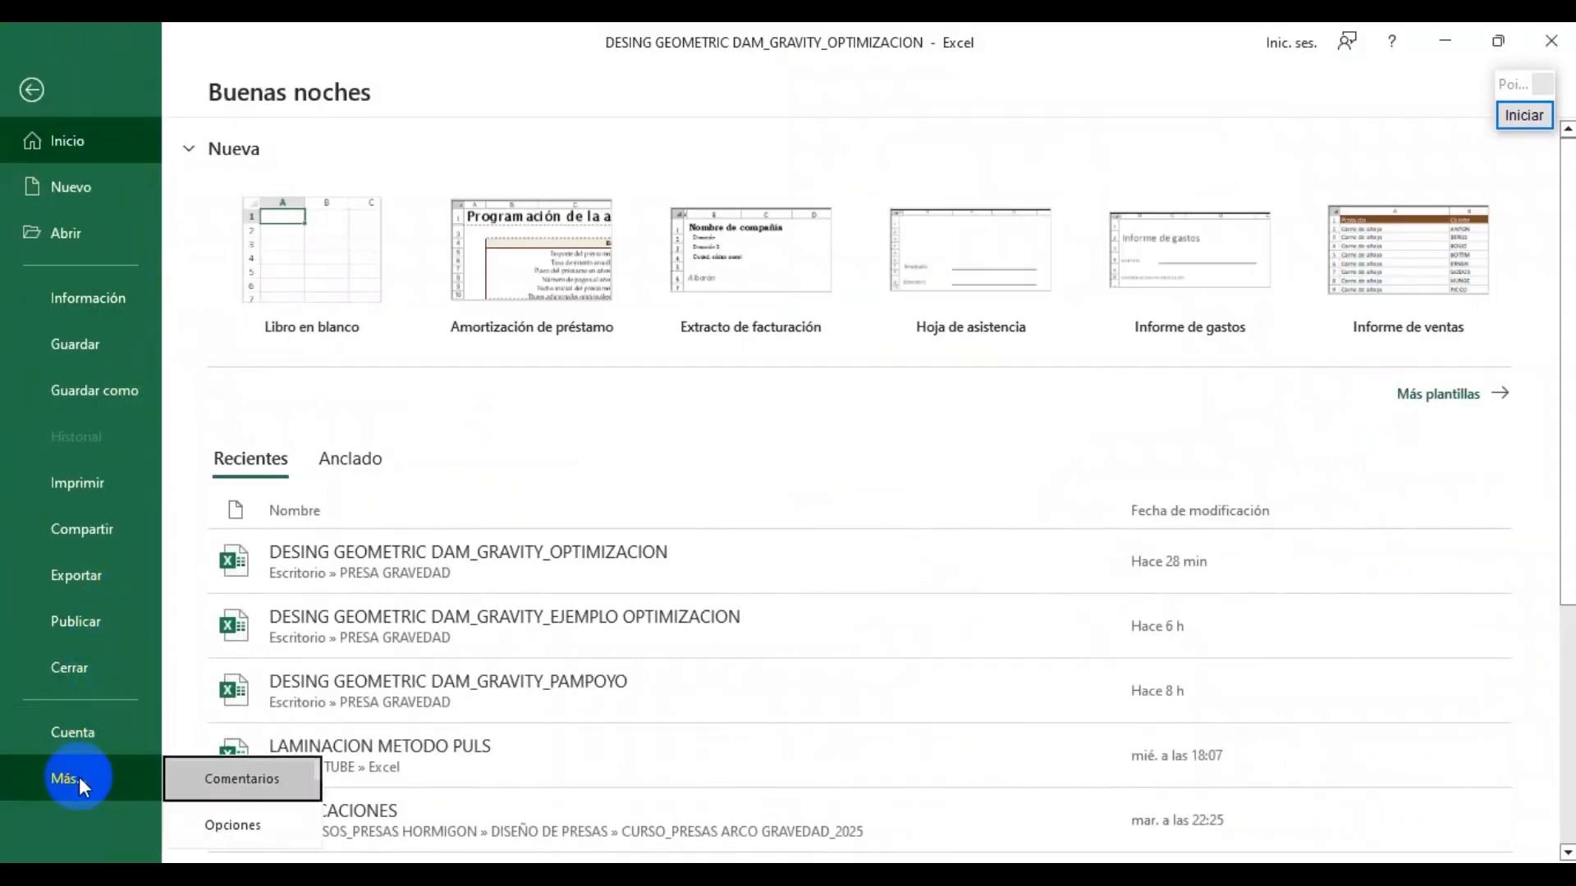
left_click(240, 828)
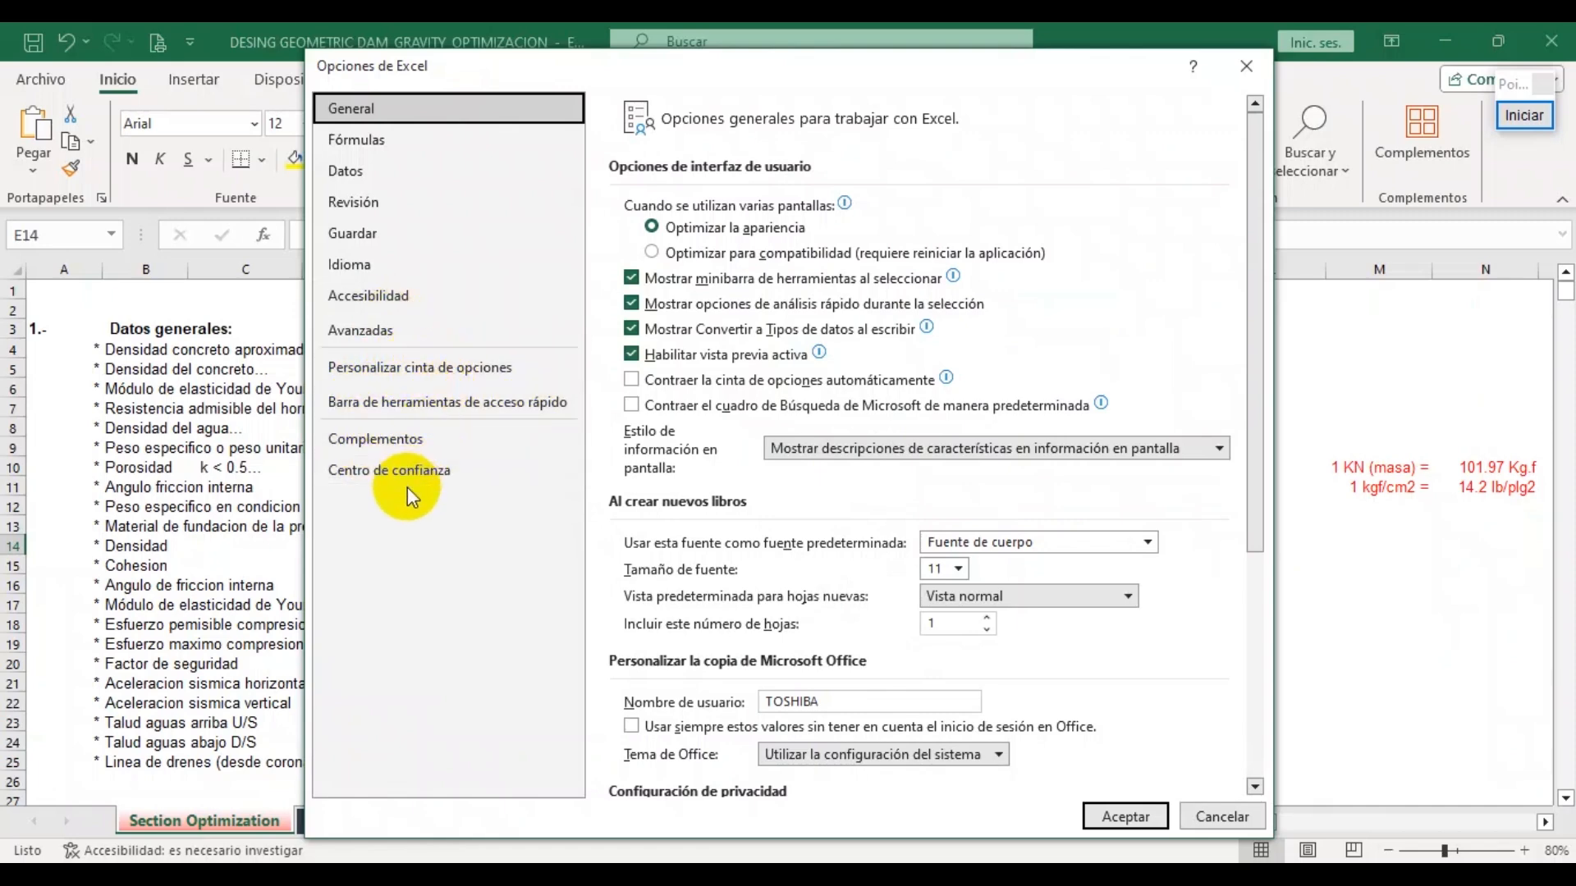
left_click(399, 441)
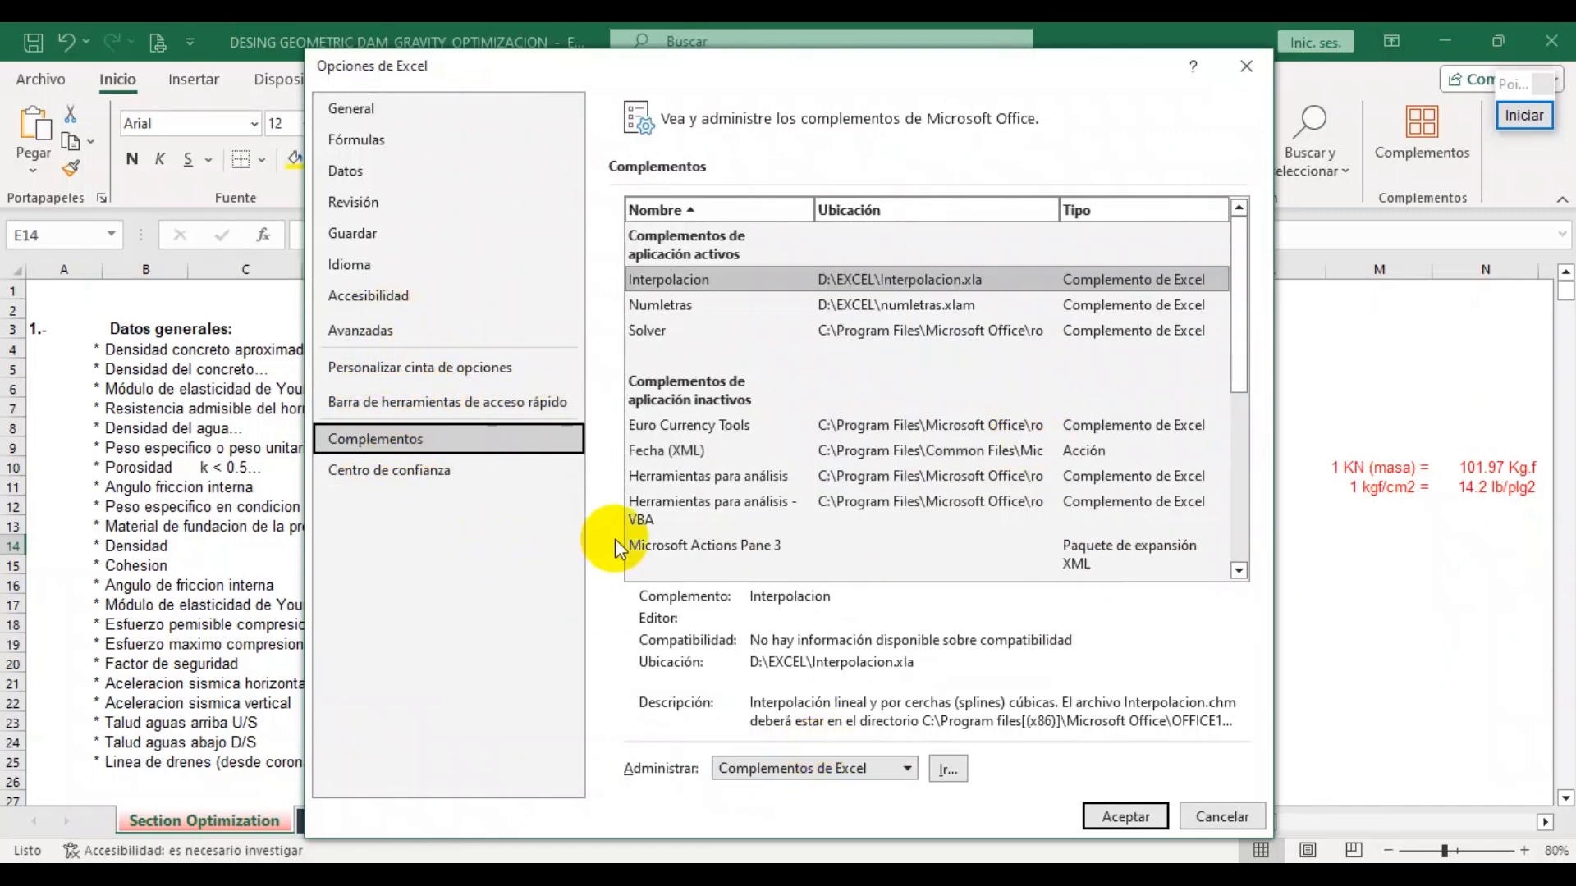
left_click(948, 769)
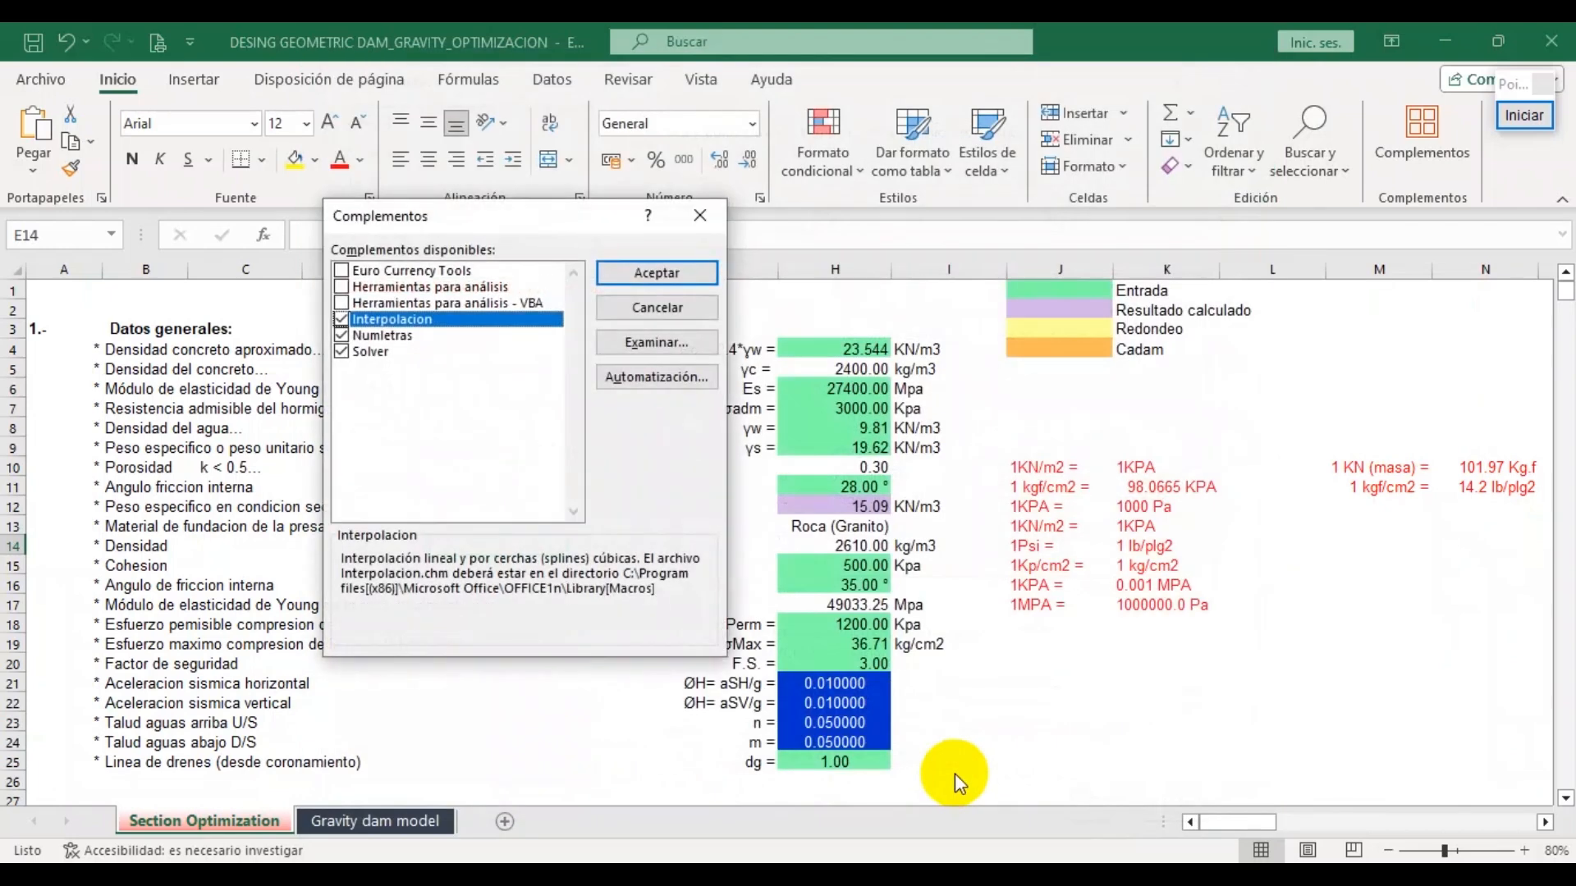
left_click(376, 353)
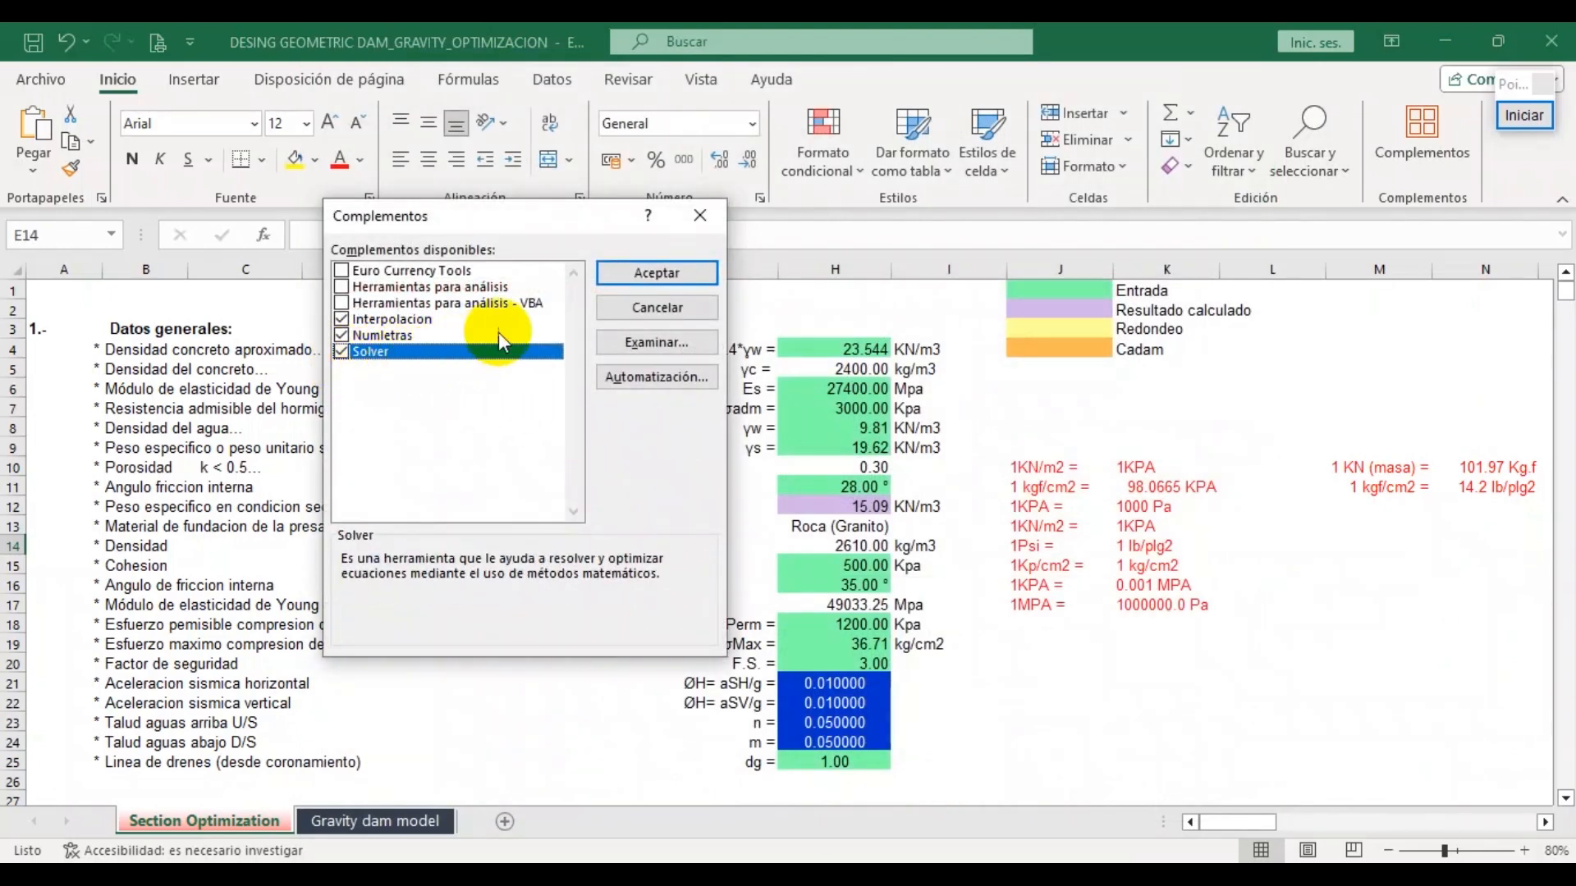
left_click(698, 217)
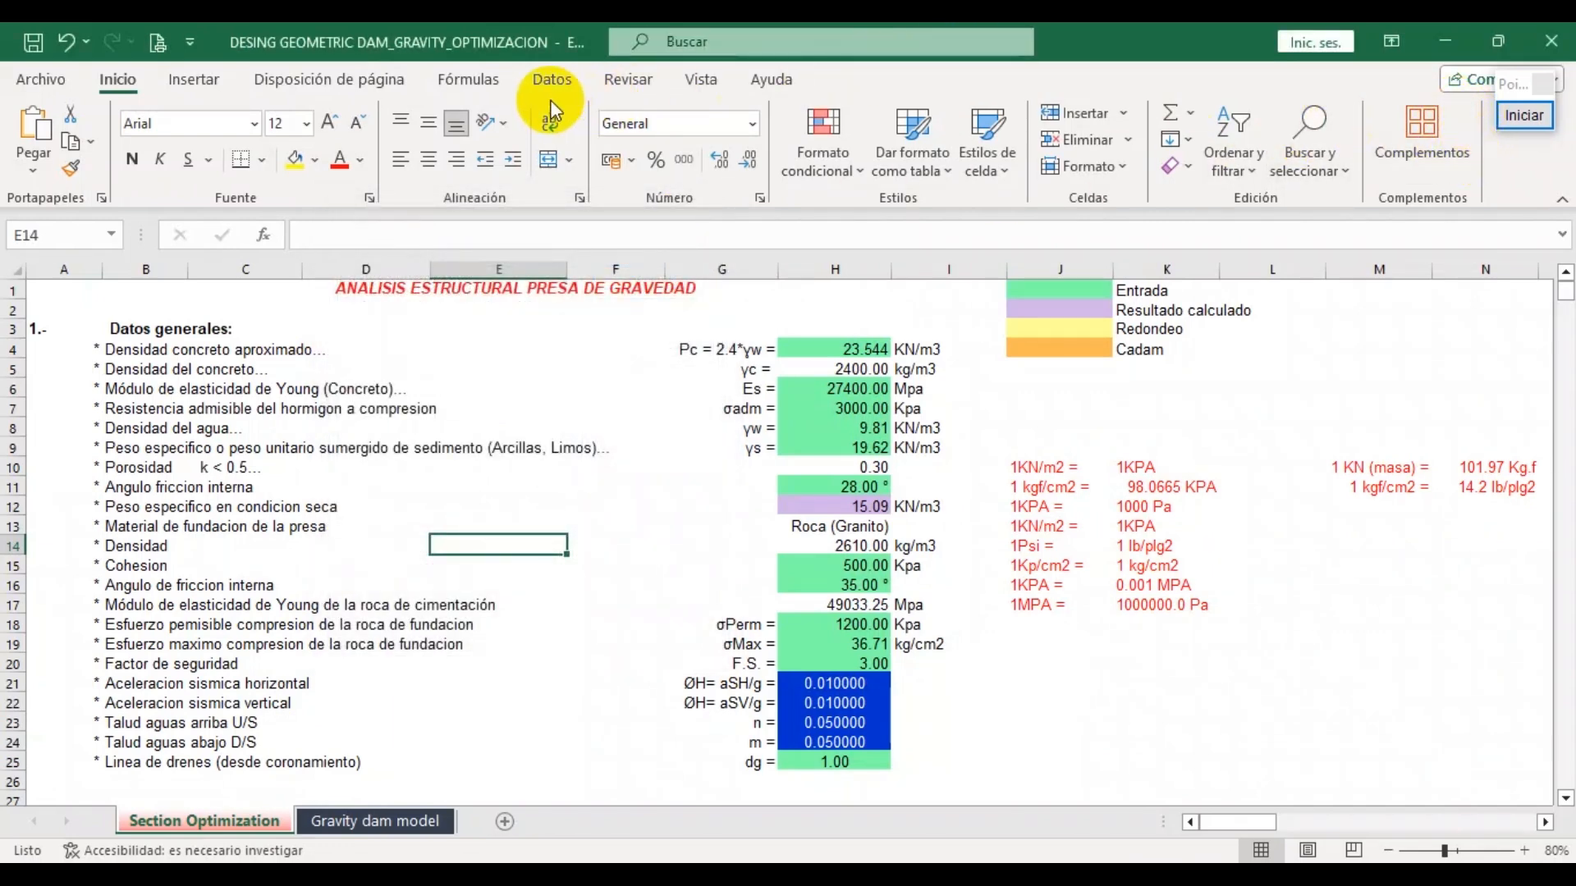
Open Solver and set the objective to minimise the section area A(x) in cell L78
left_click(544, 82)
left_click(1474, 115)
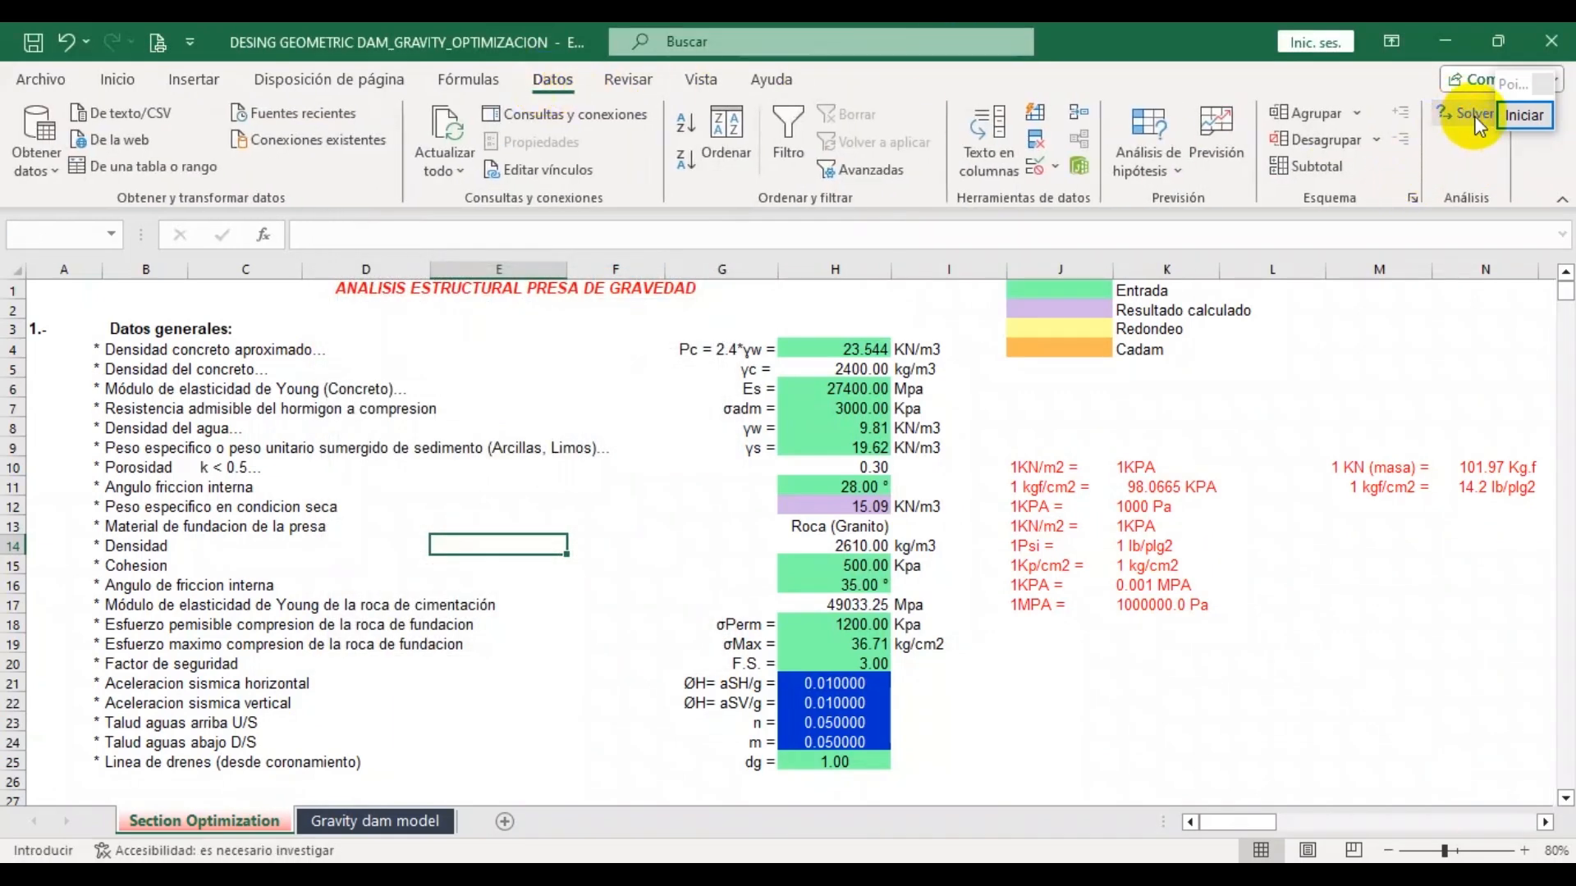
left_click_drag(537, 112, 1000, 118)
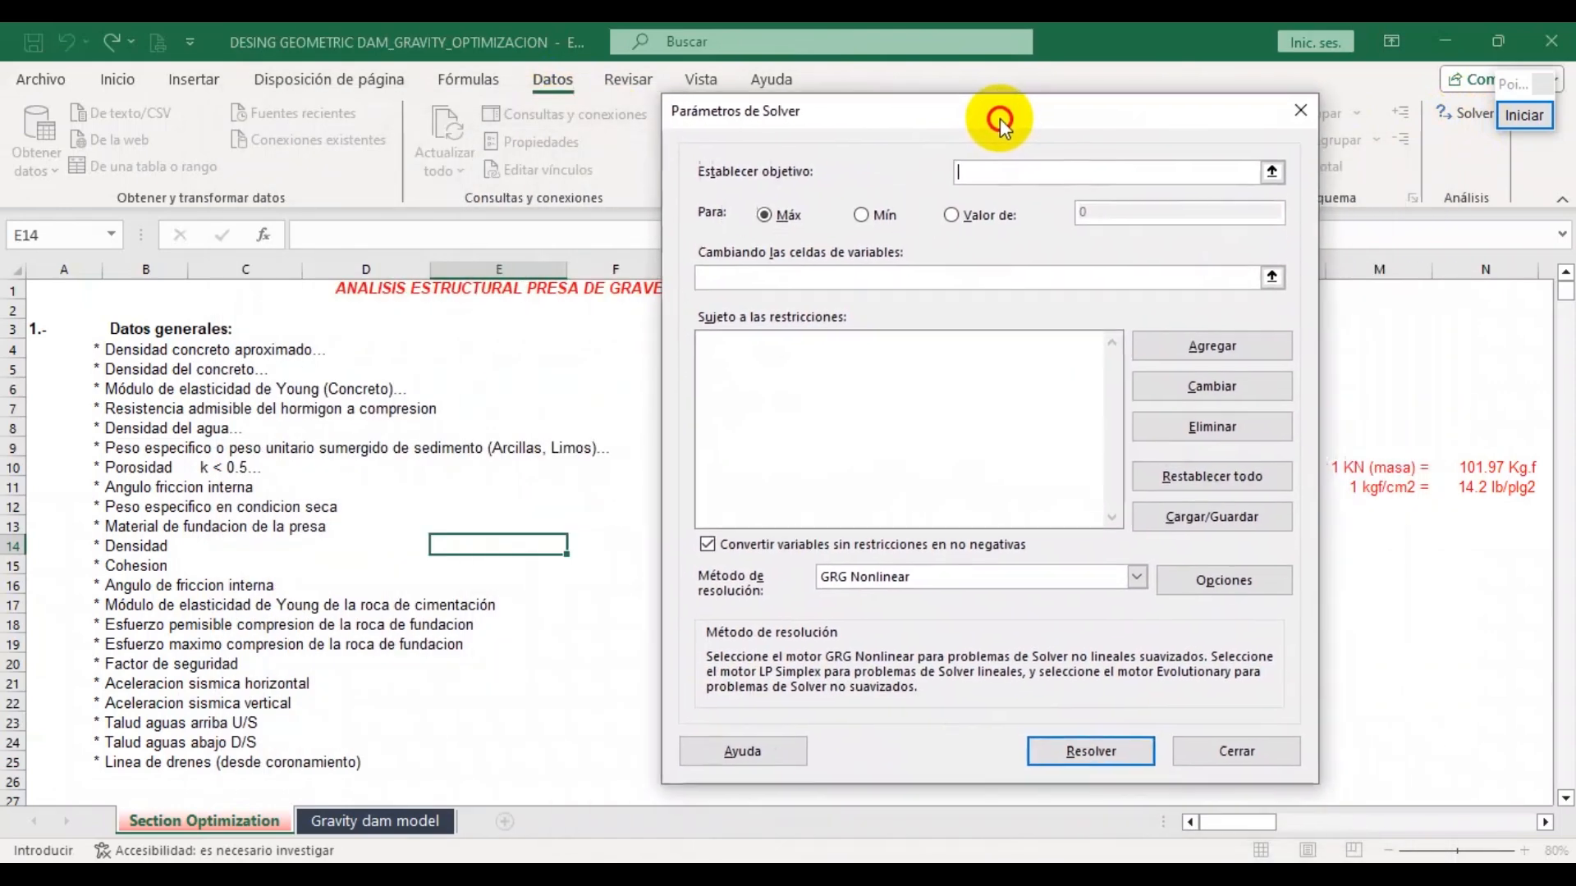
left_click(1270, 170)
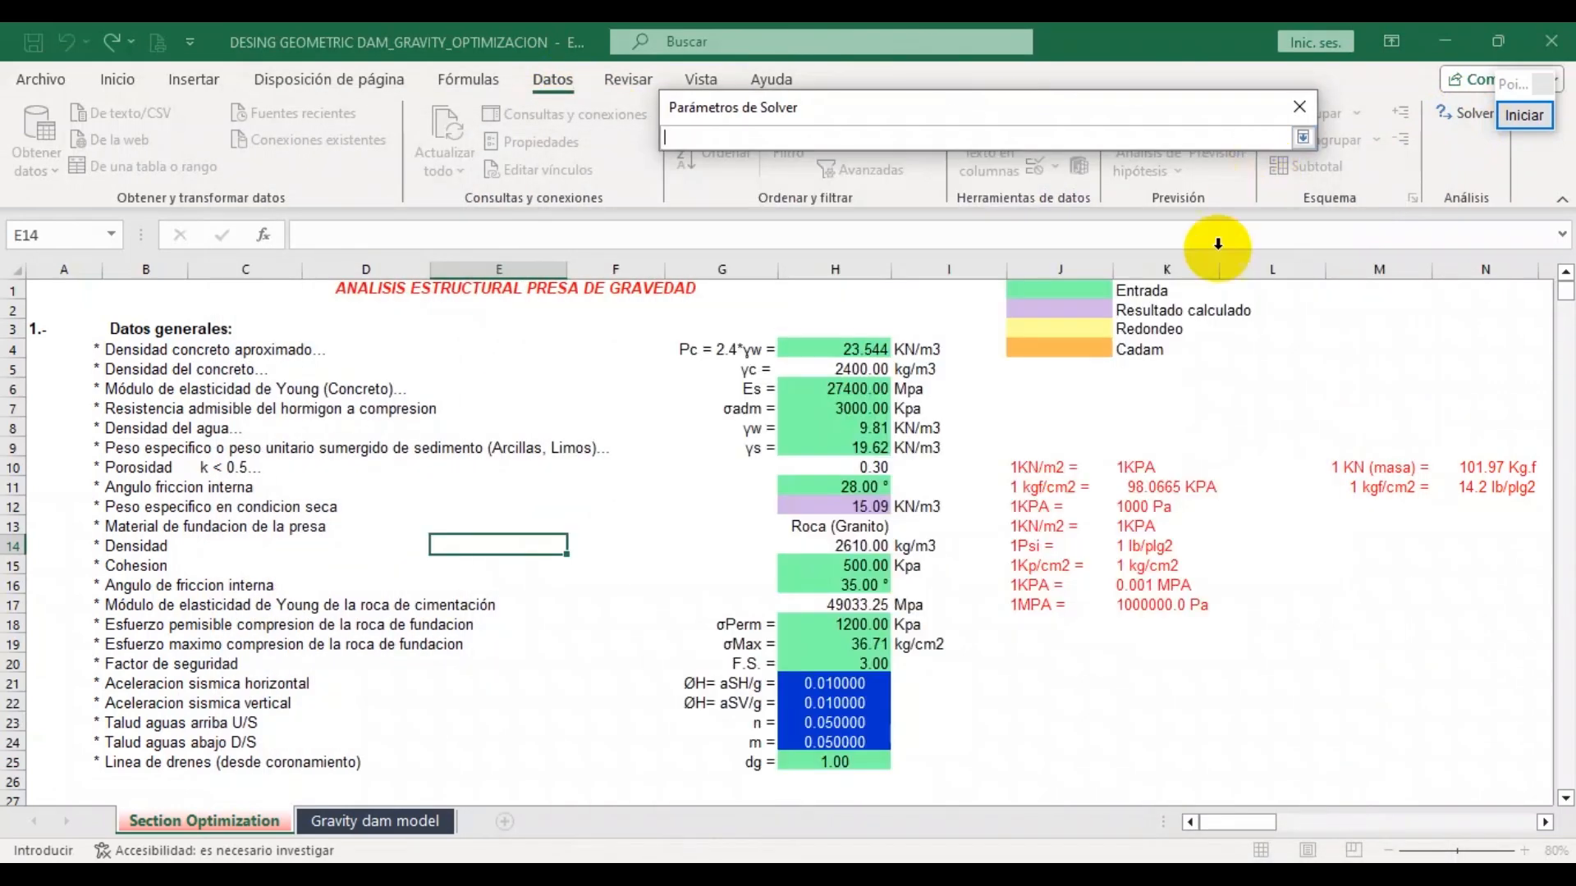
scroll(1067, 460, "down", 15)
scroll(1076, 463, "down", 8)
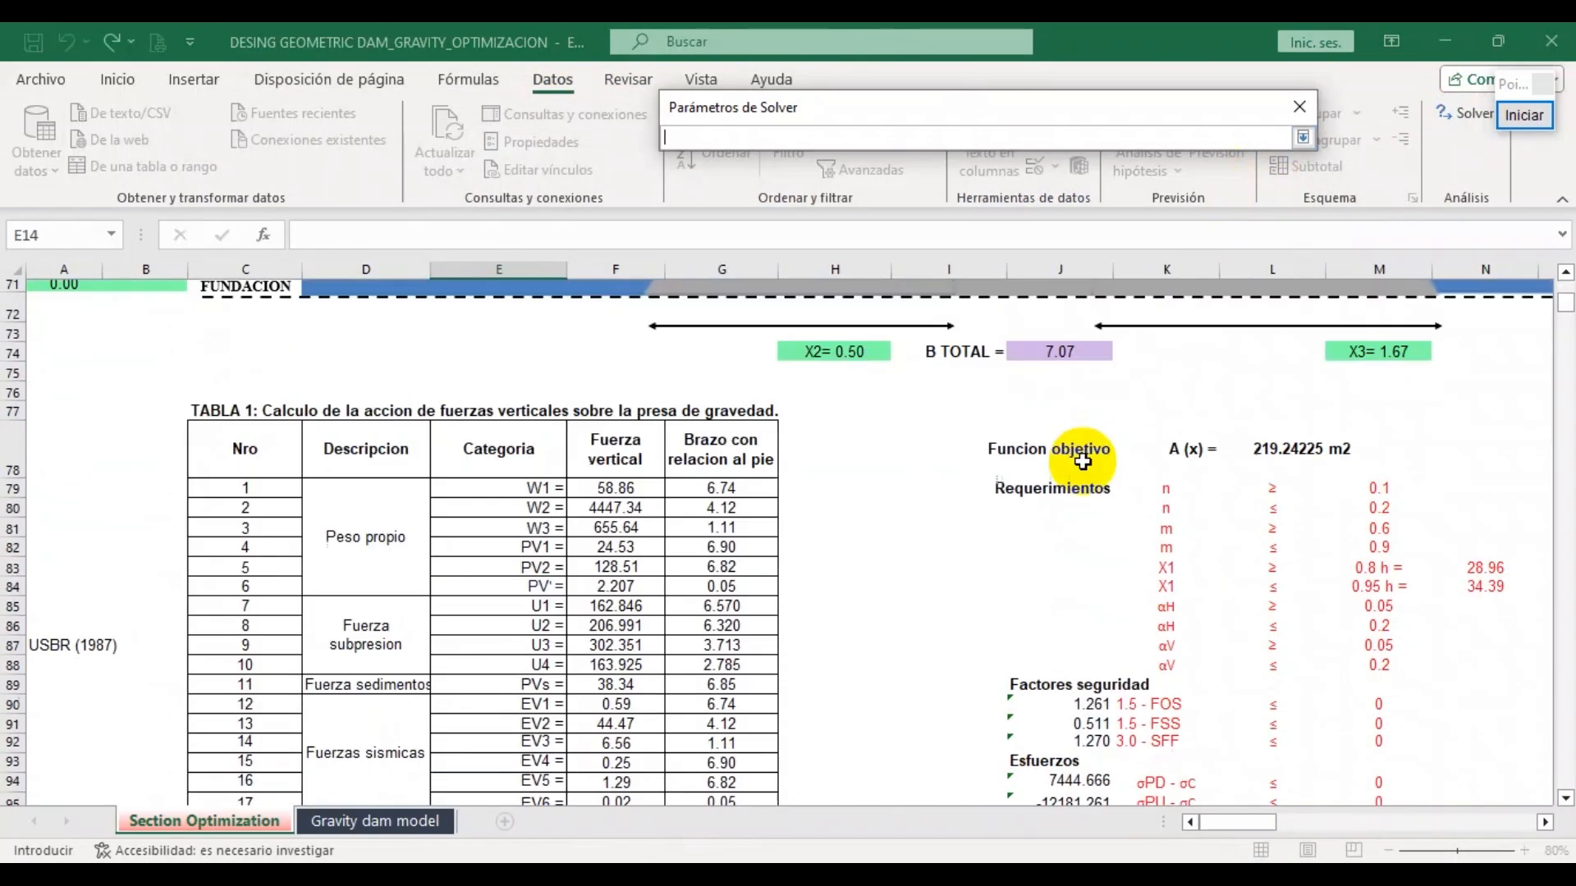
left_click(1277, 452)
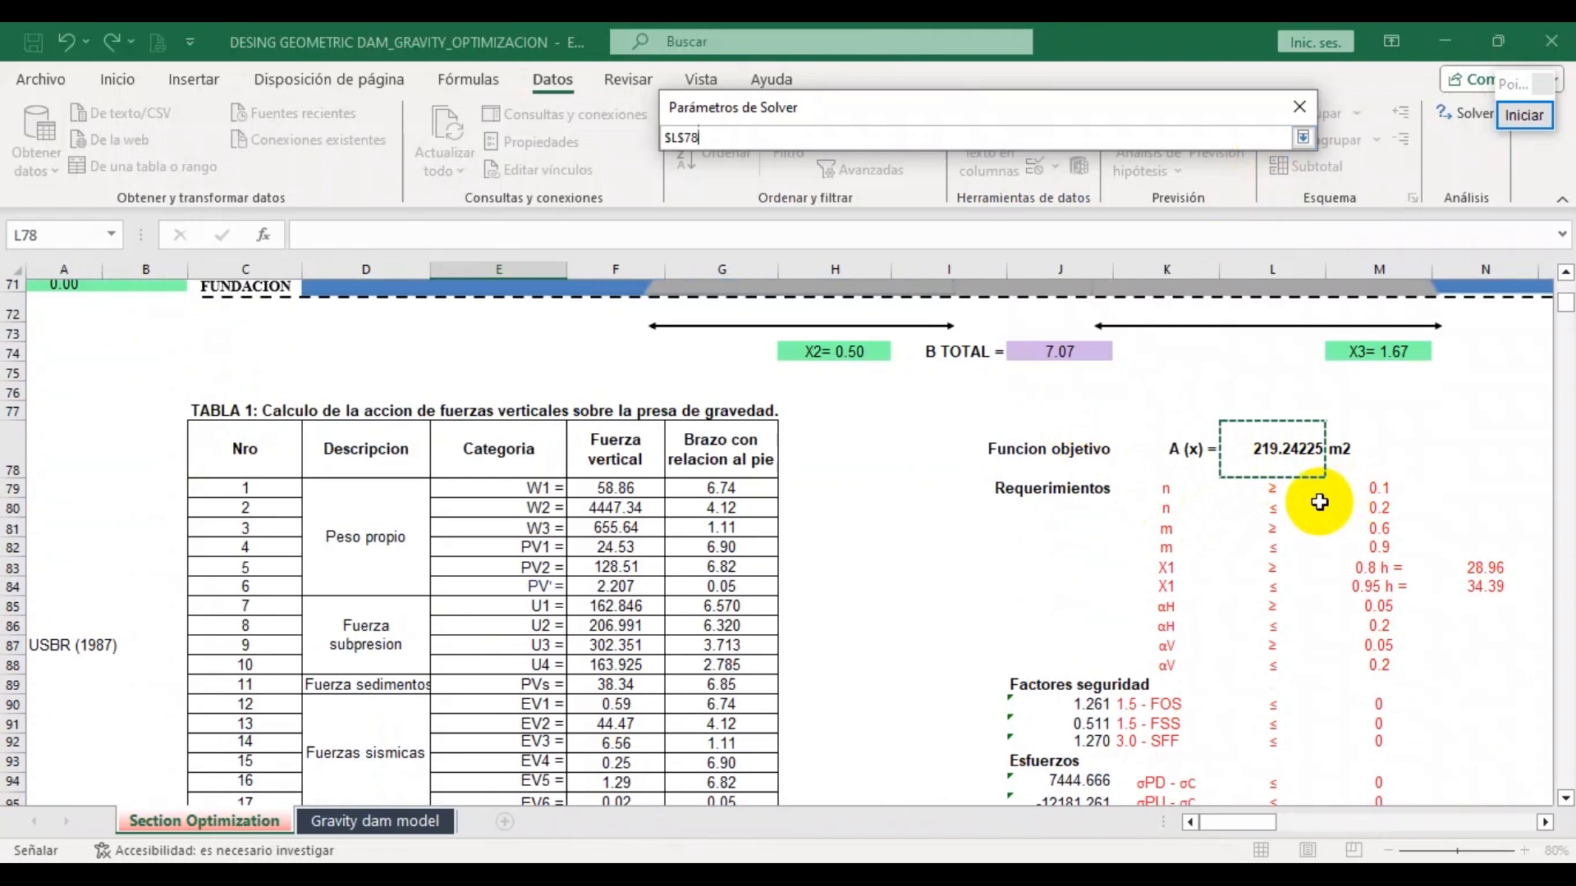
key("Return")
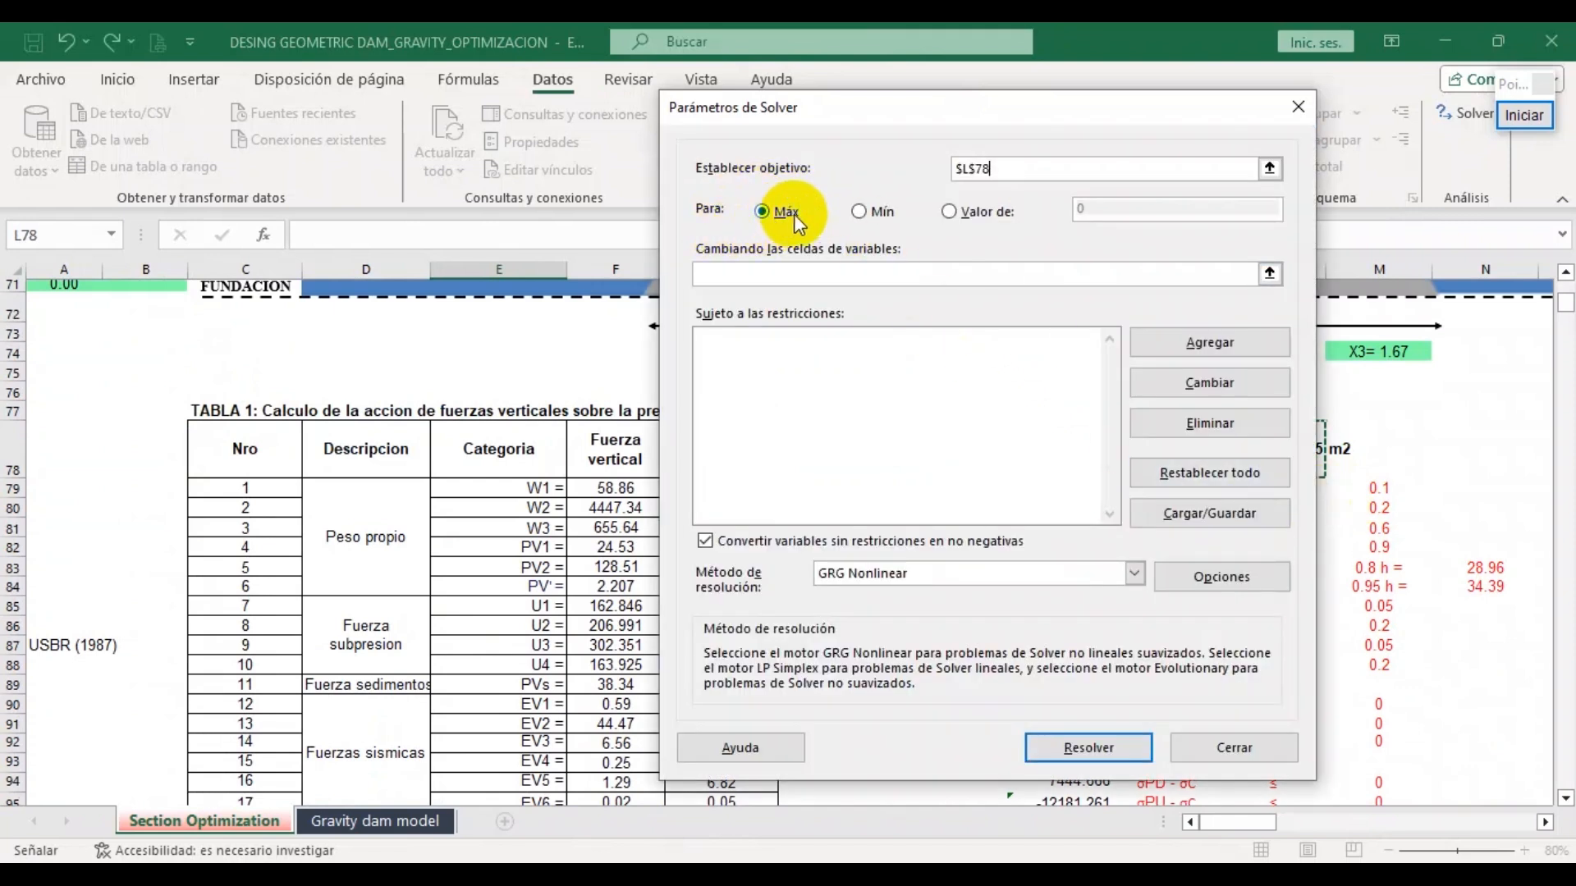
left_click(861, 212)
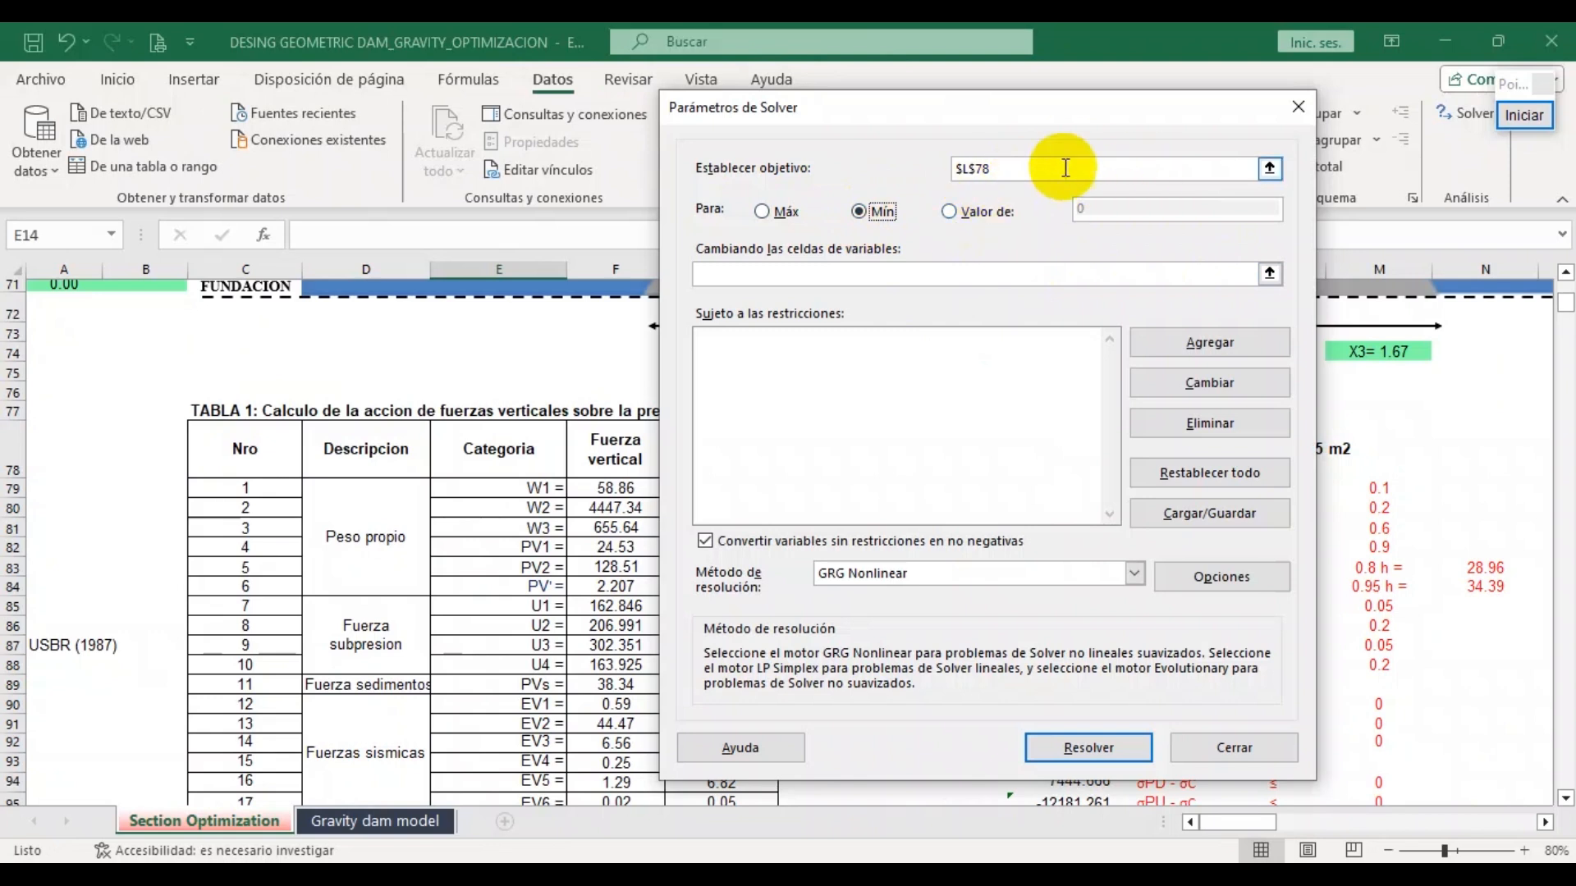
Set Solver's variable cells to the slopes H23 and H24, the seismic accelerations H21 and H22, and the slope height A47
left_click(1269, 273)
scroll(1067, 559, "down", 1)
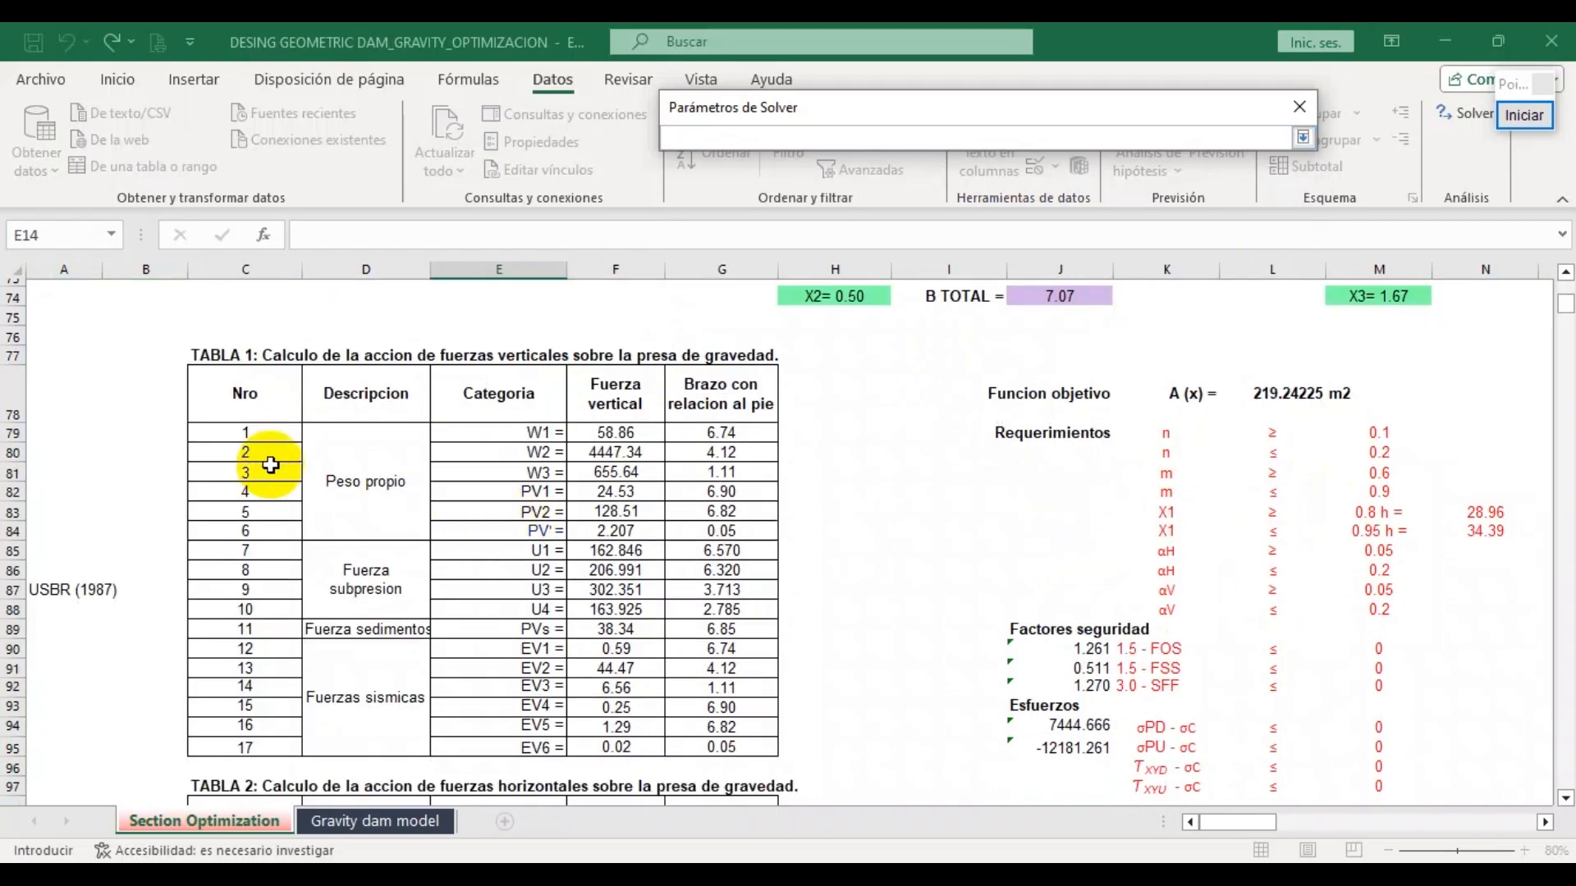
scroll(281, 452, "up", 6)
scroll(281, 451, "up", 13)
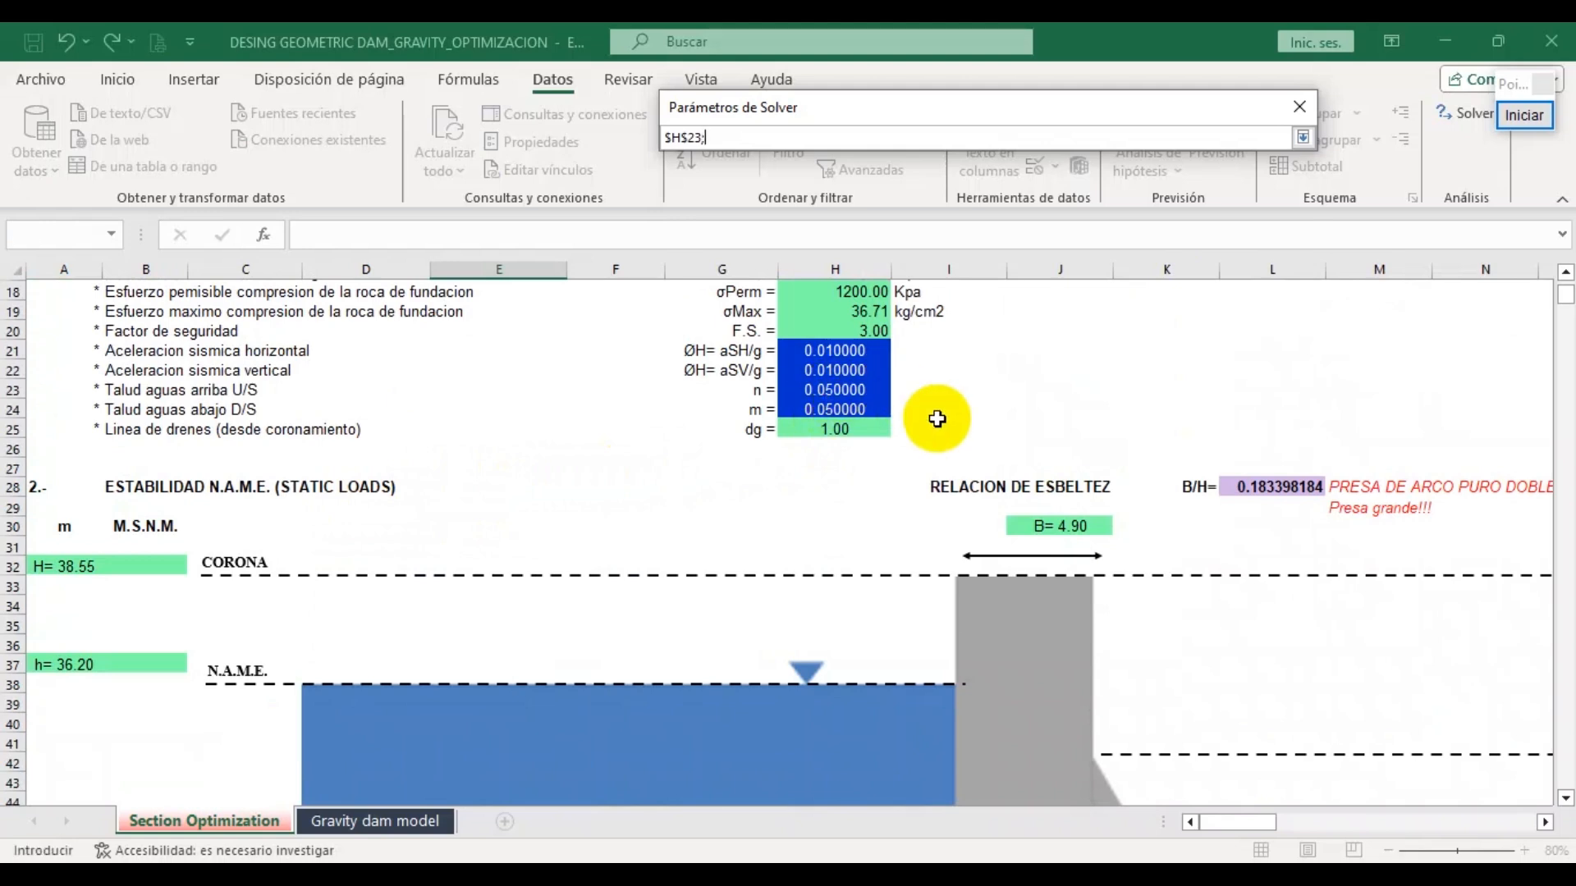
left_click(848, 405)
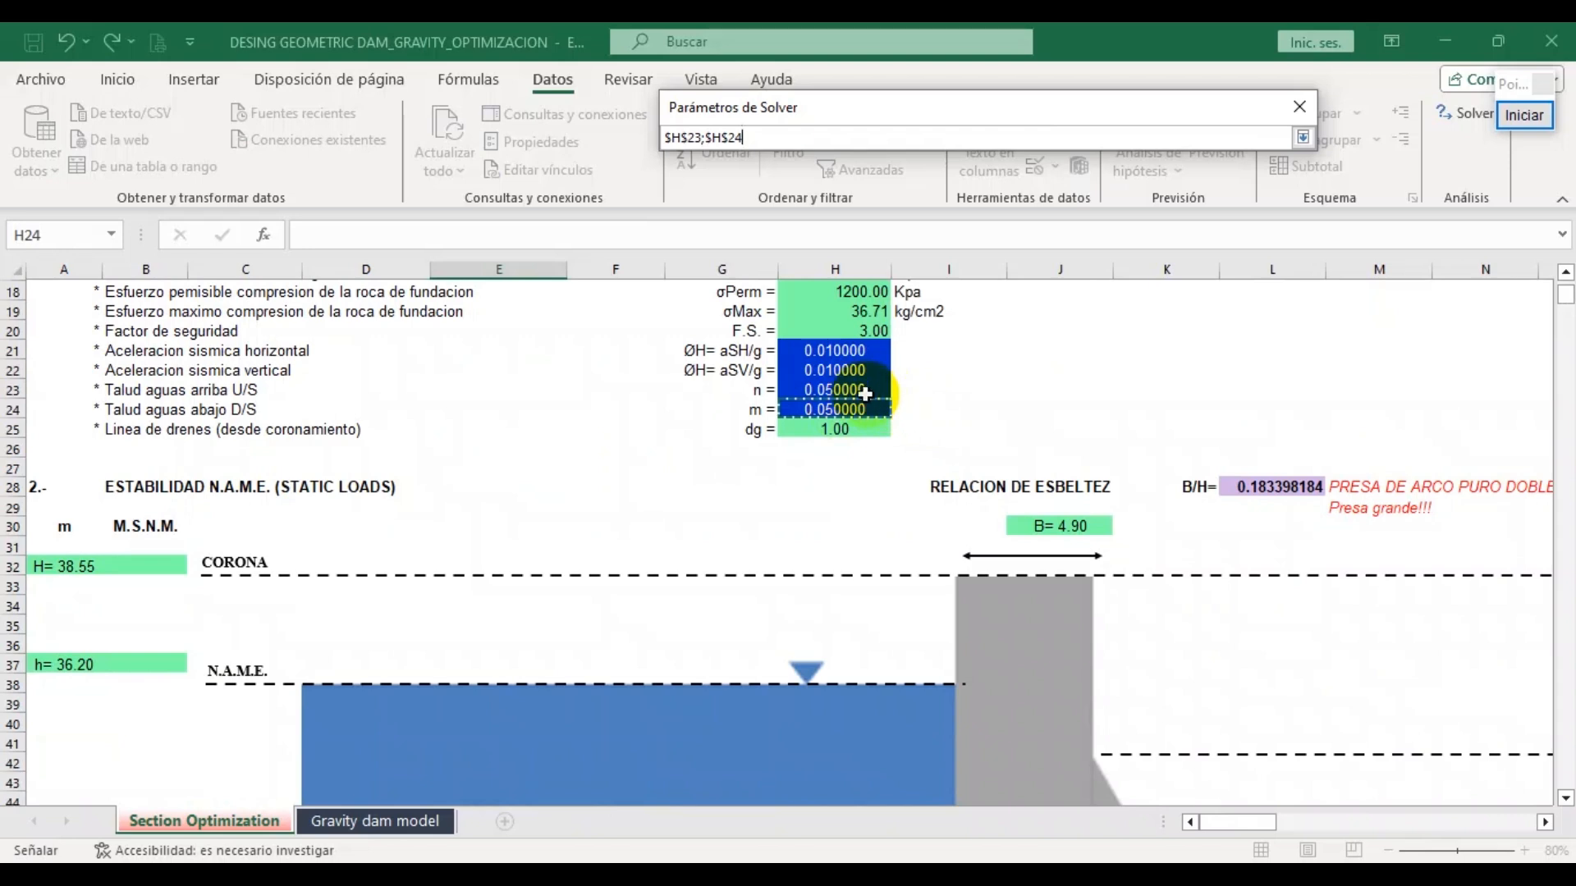
left_click(841, 351)
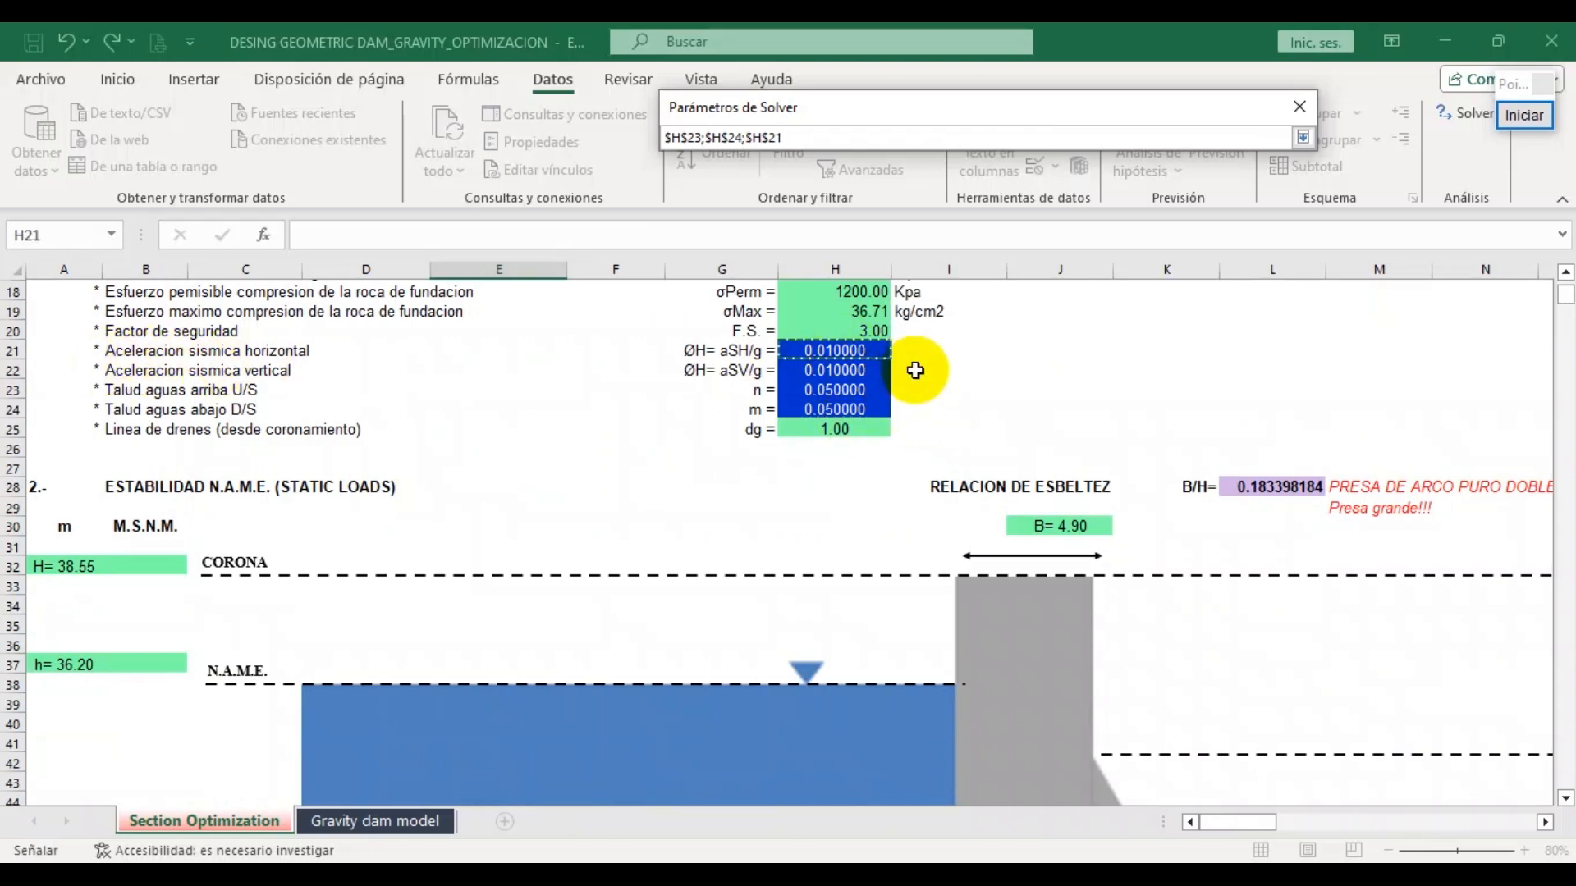
type(";$H$22;")
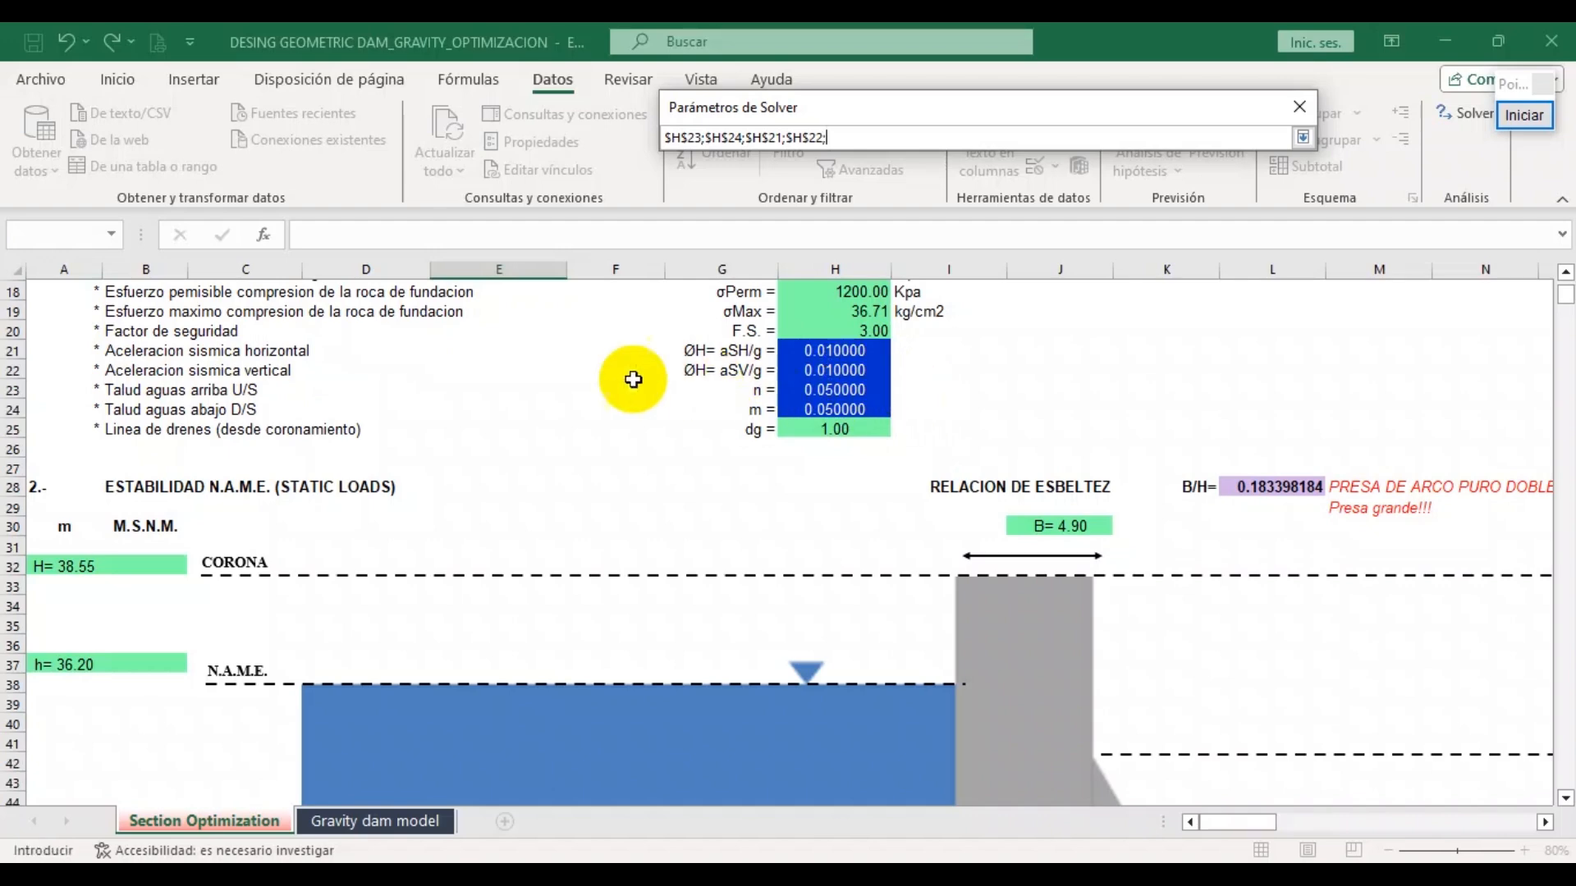
scroll(50, 575, "down", 5)
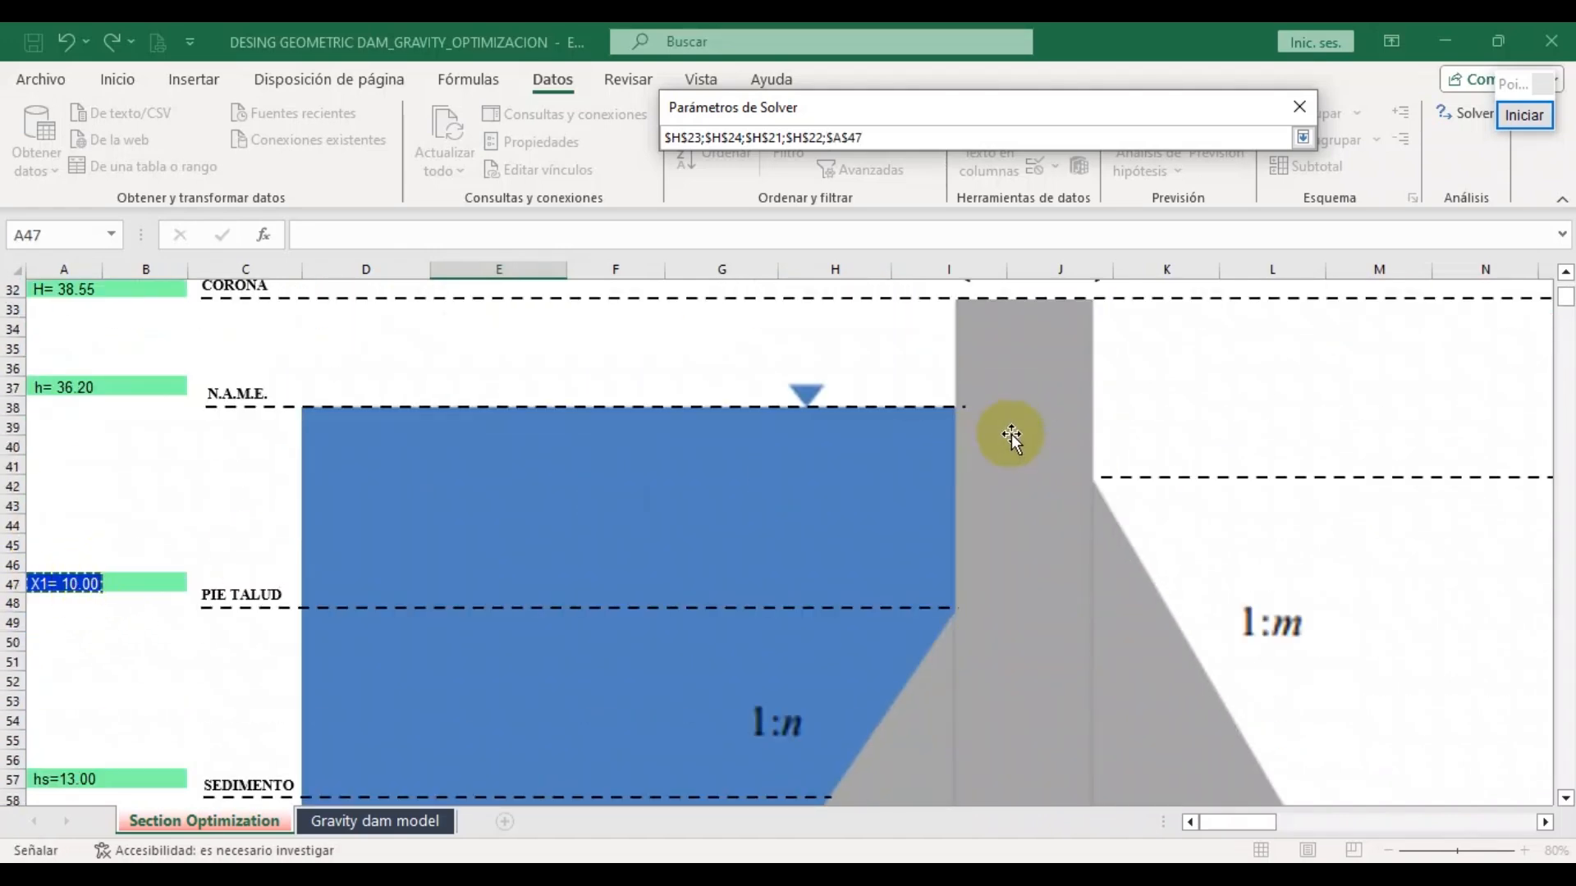
scroll(1018, 434, "up", 6)
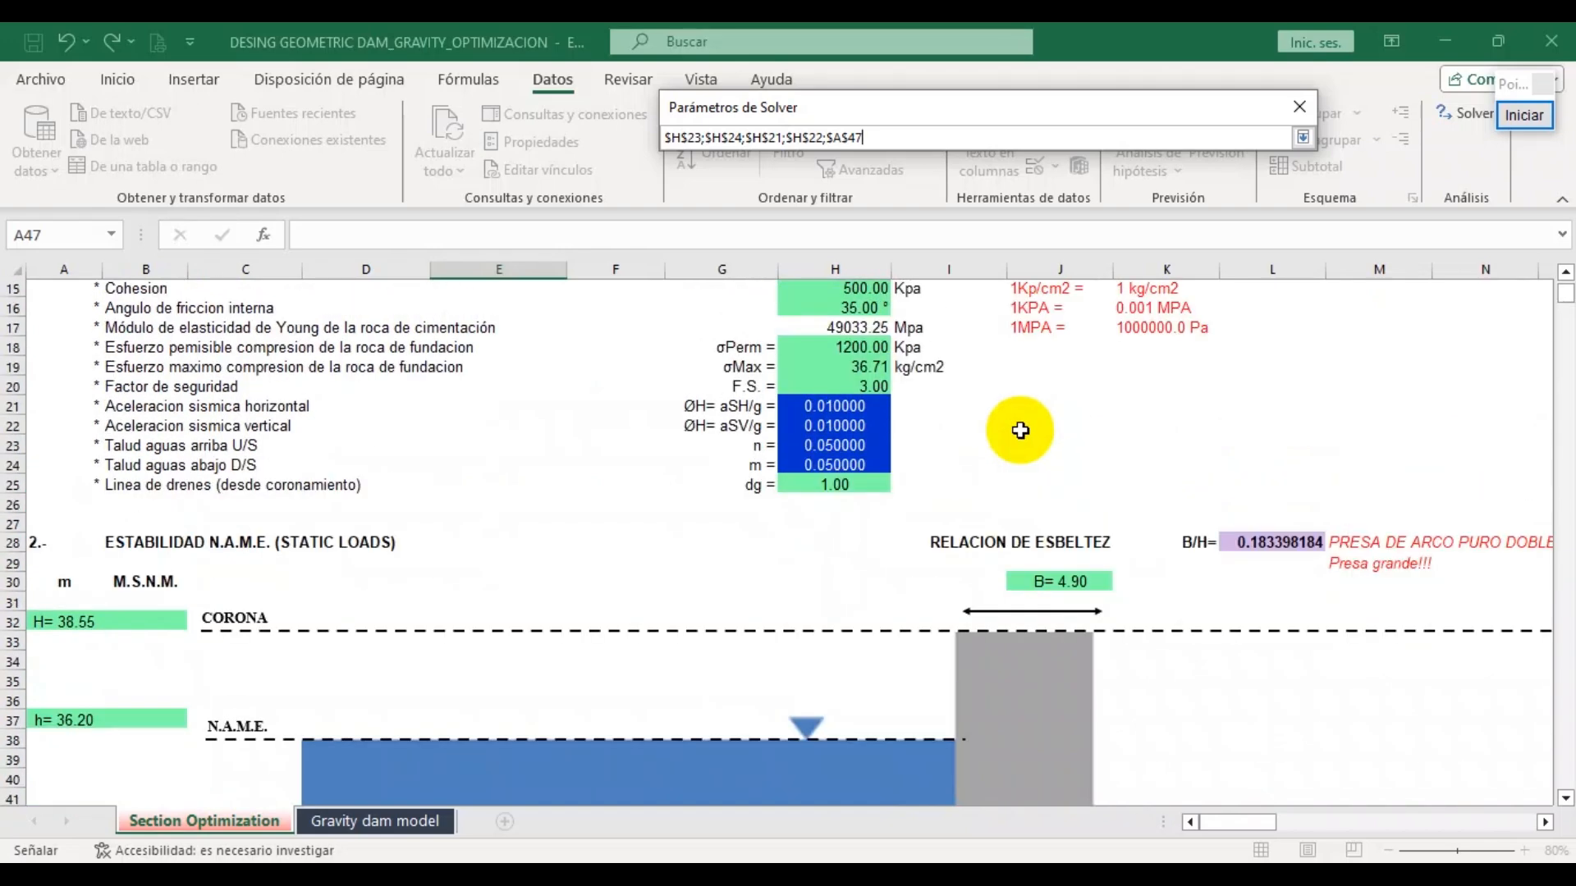
key("Return")
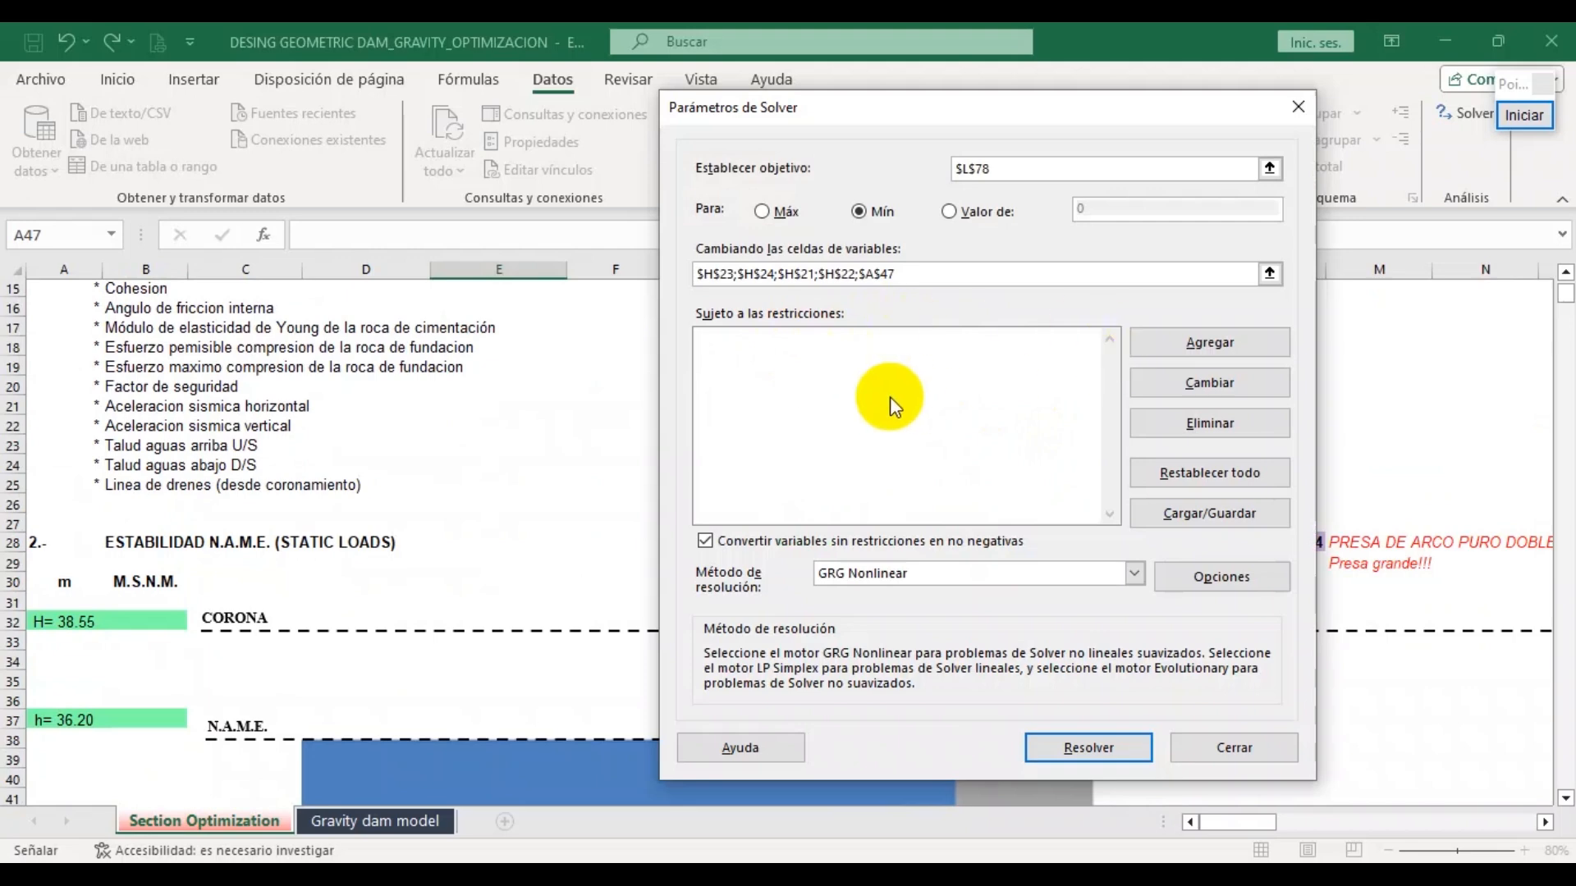
Add a Solver constraint requiring the upstream slope n in H23 to be greater than or equal to the limit in M79
left_click(1187, 348)
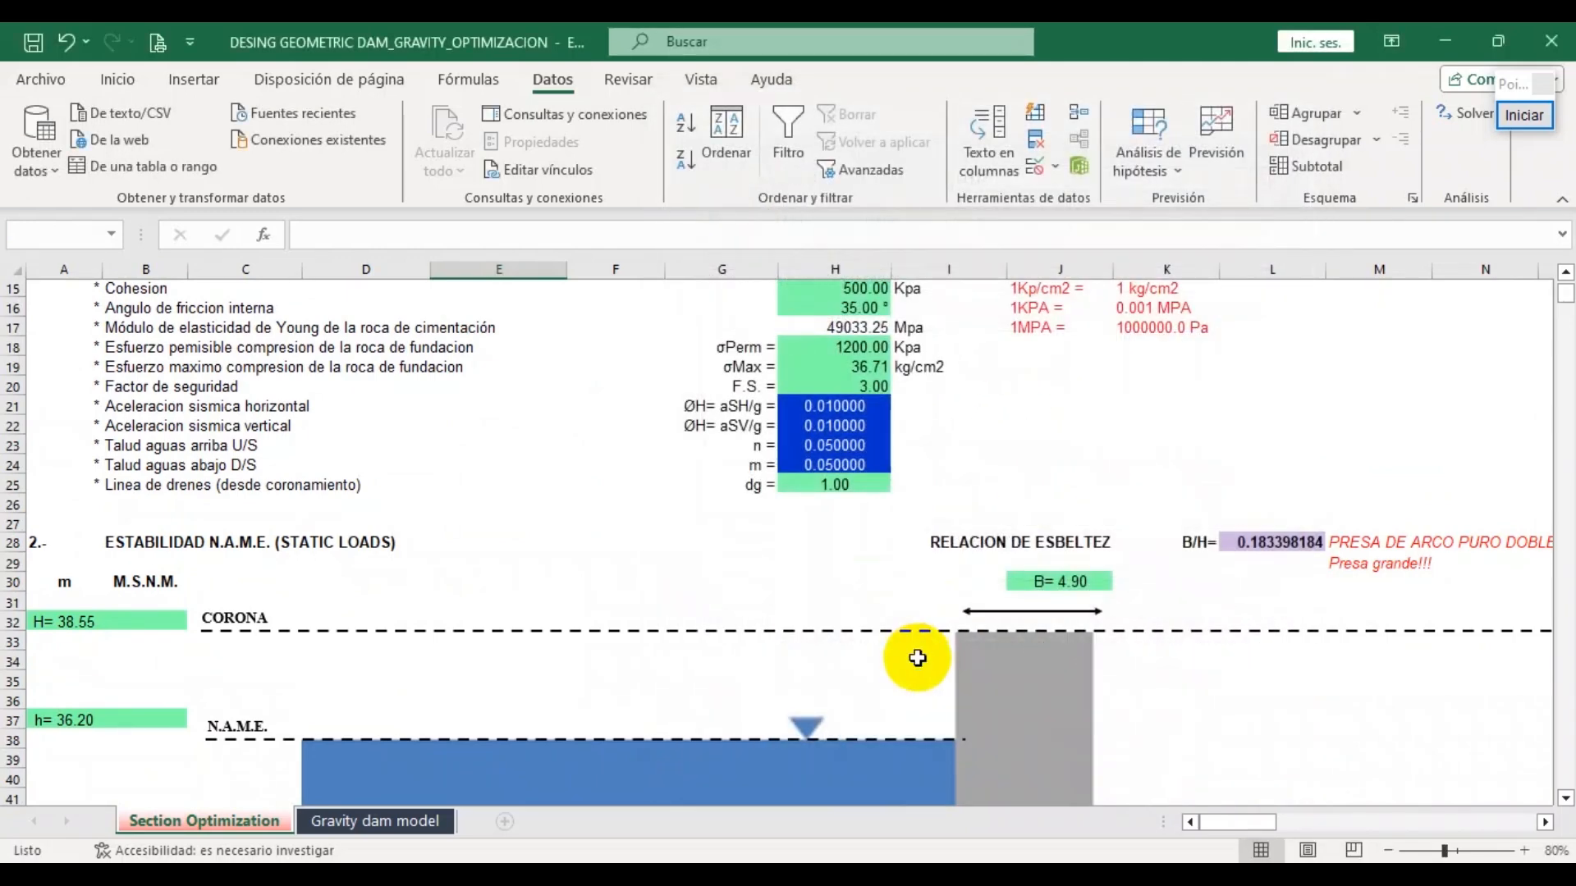
scroll(943, 549, "down", 11)
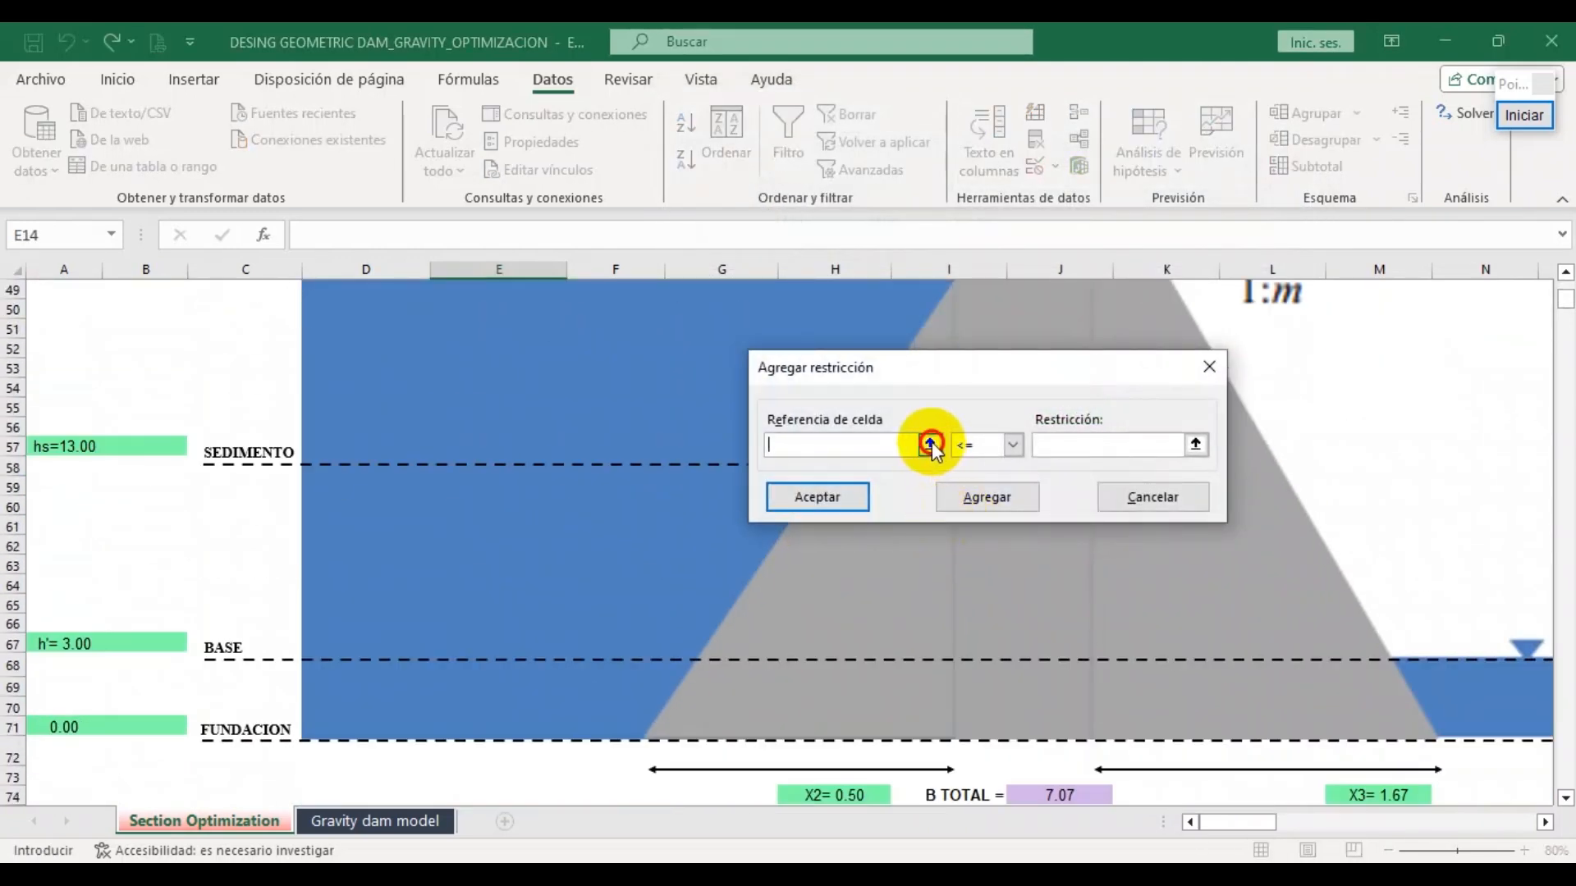
left_click(930, 445)
scroll(1086, 680, "down", 6)
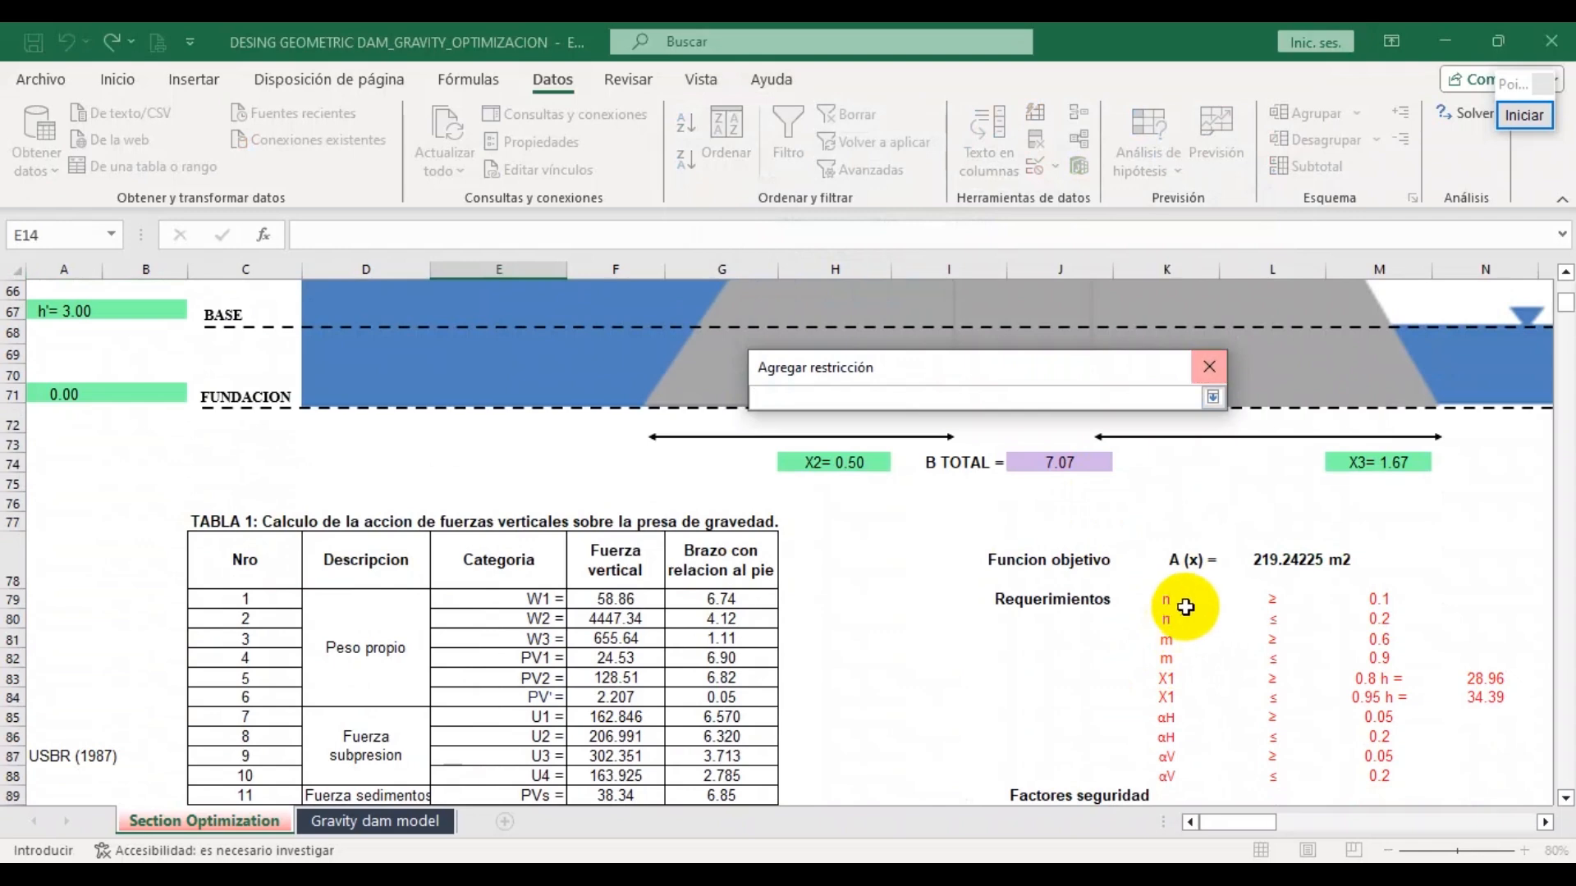
scroll(817, 597, "up", 18)
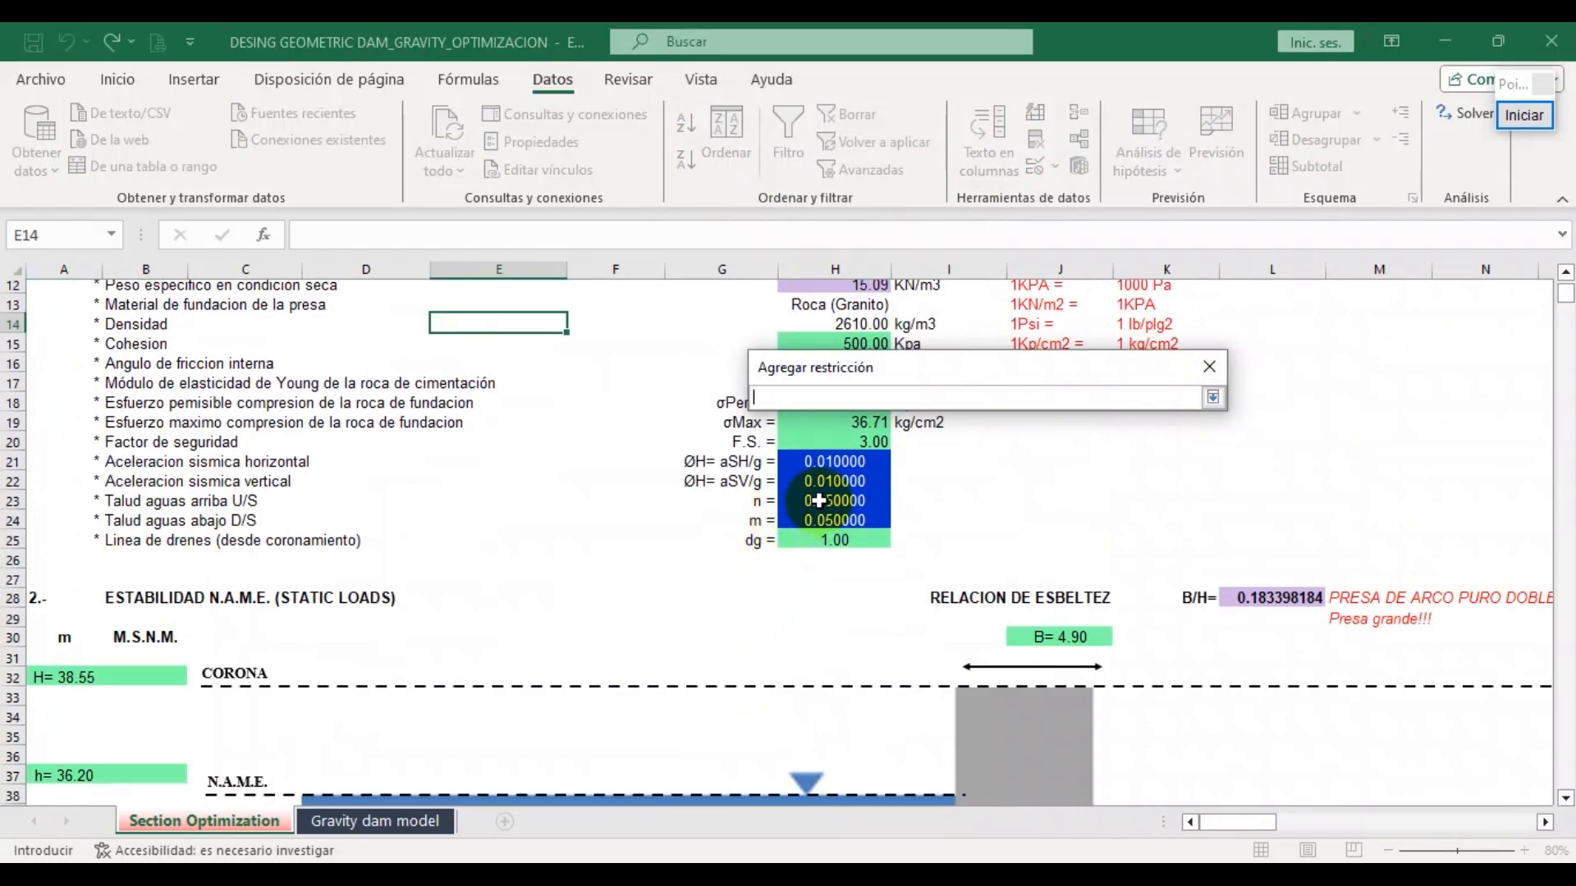
key("Return")
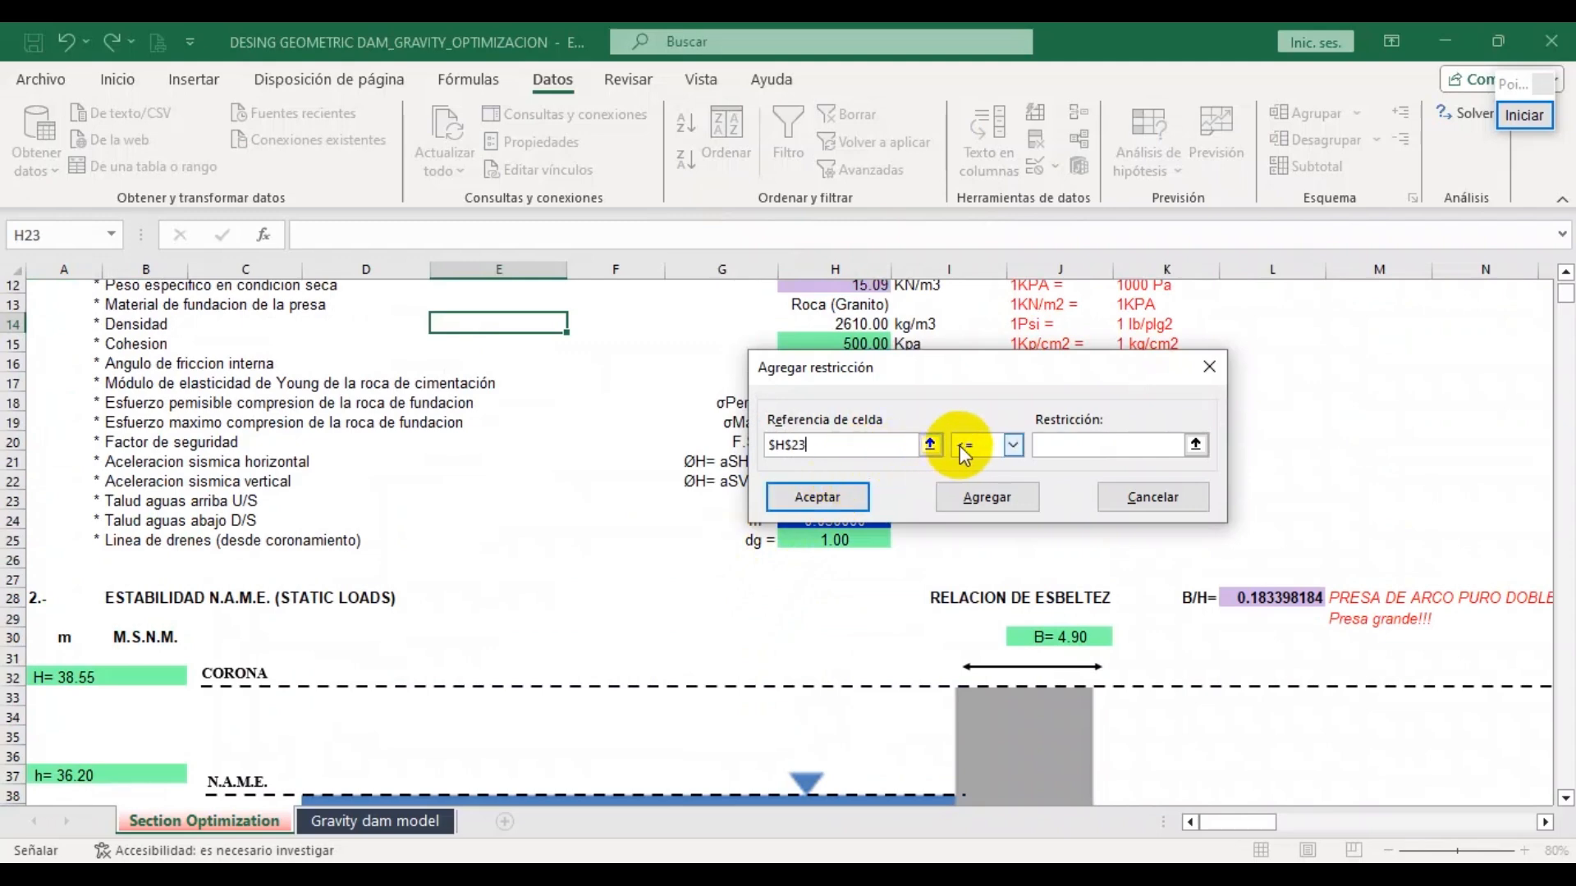
left_click(1012, 443)
left_click(977, 496)
scroll(1150, 648, "down", 18)
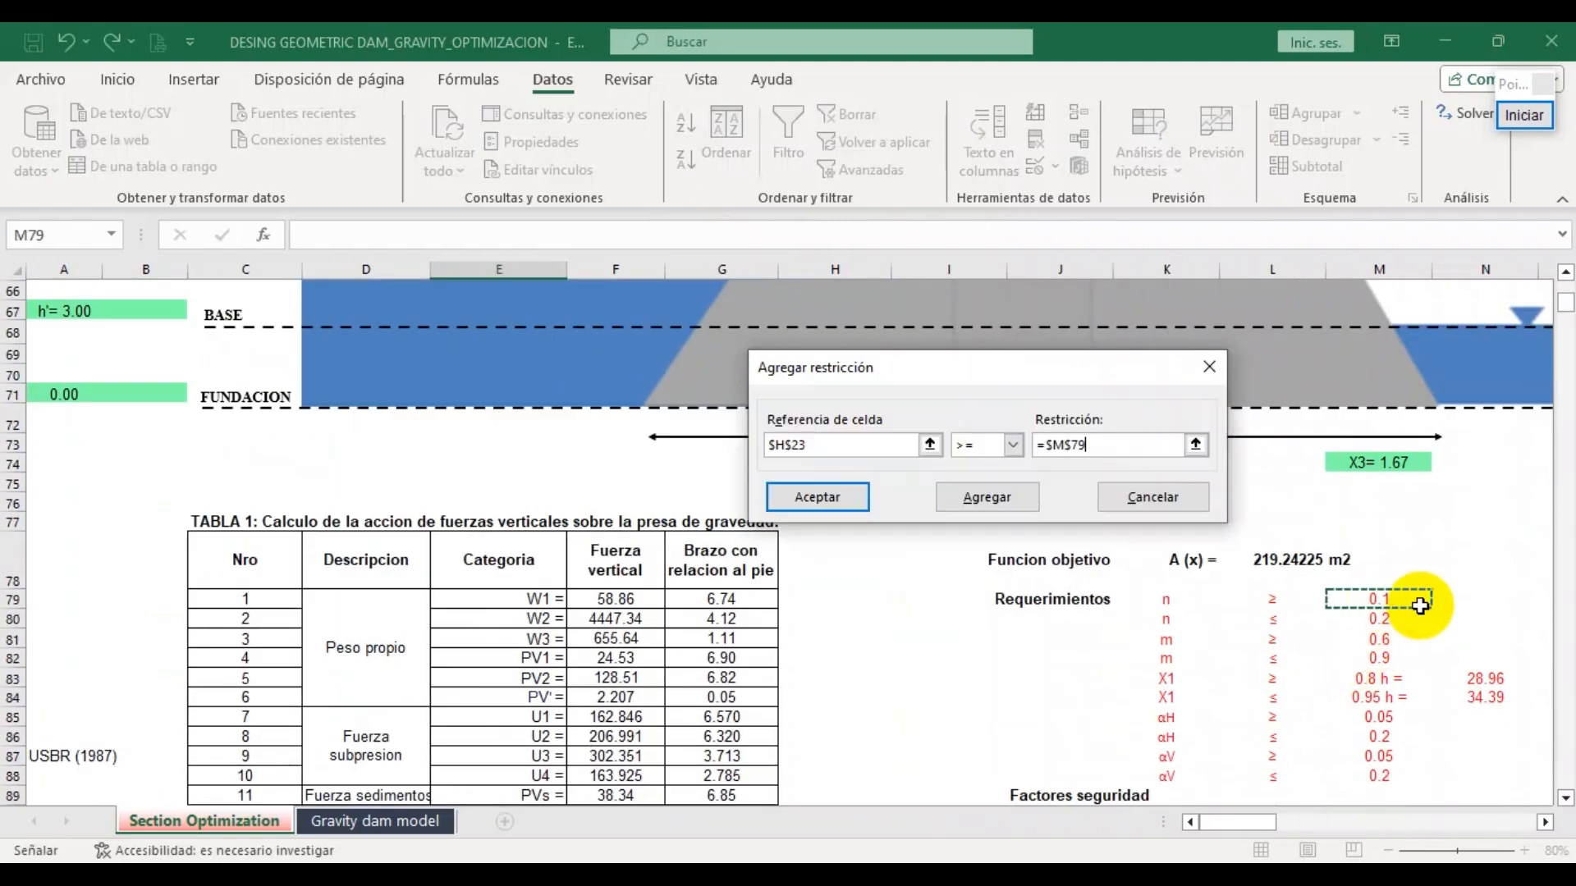
left_click(973, 496)
Add a constraint keeping the upstream slope n in H23 less than or equal to the limit in M80
scroll(605, 545, "up", 20)
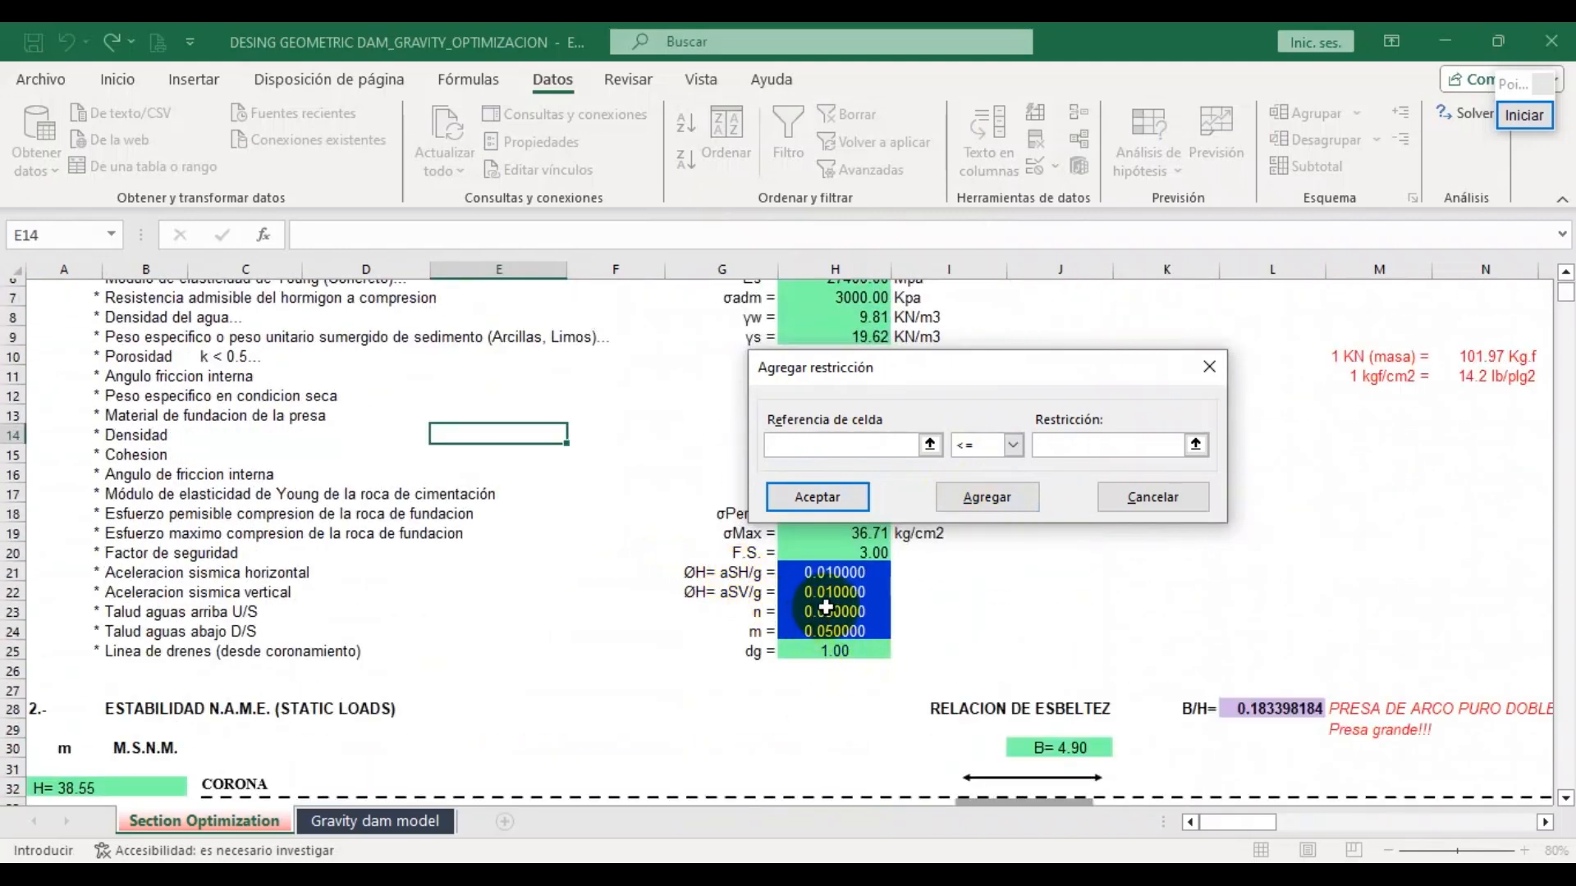
left_click(825, 608)
left_click(1195, 444)
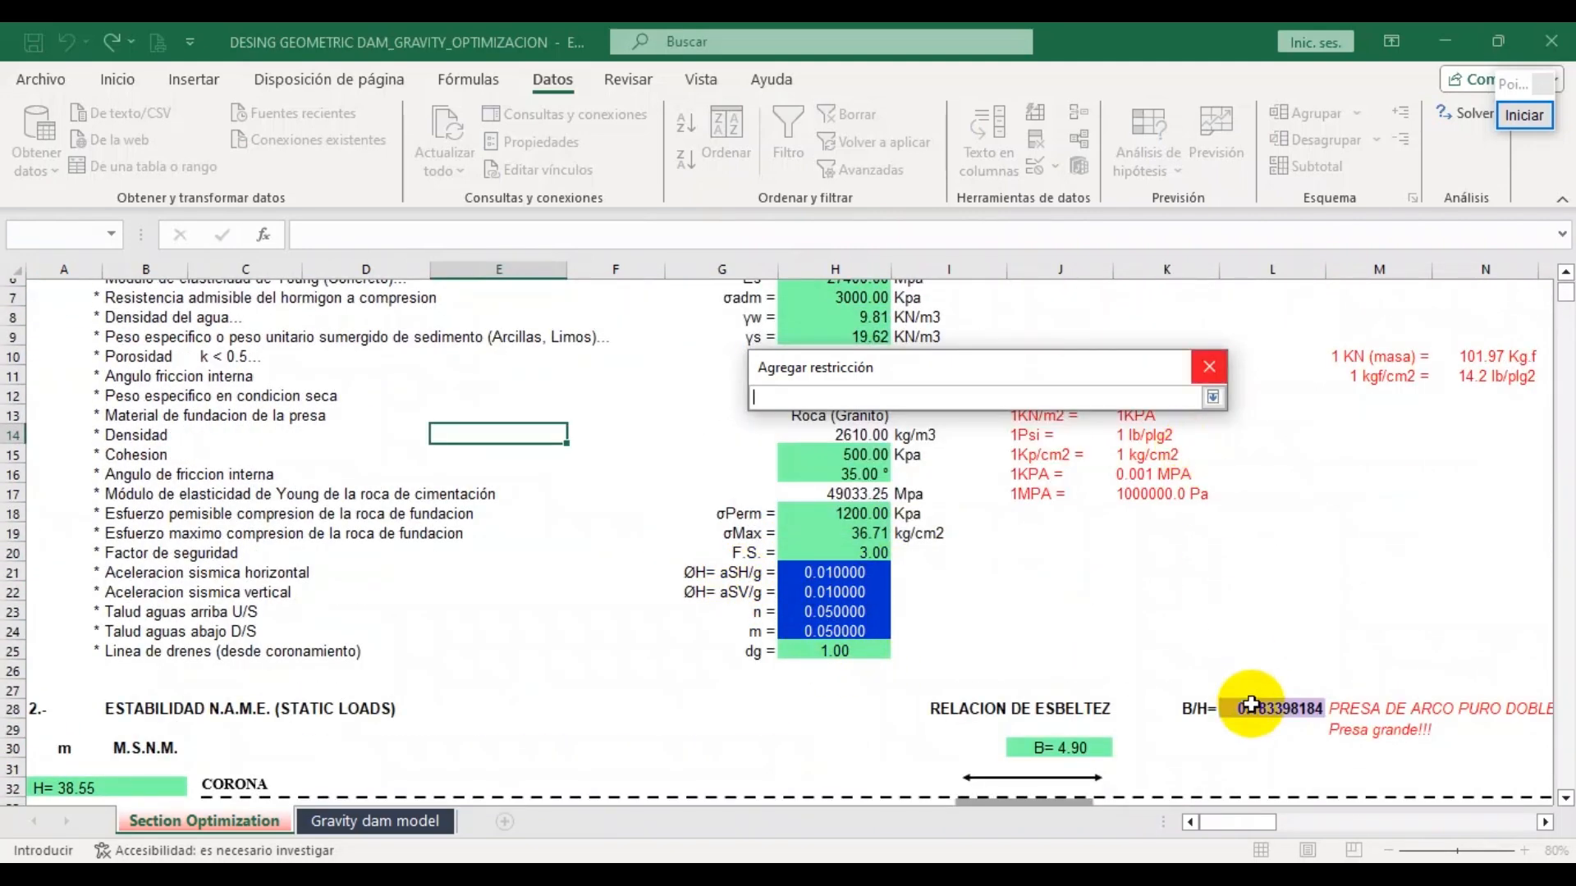
scroll(1313, 657, "down", 15)
scroll(1324, 654, "down", 4)
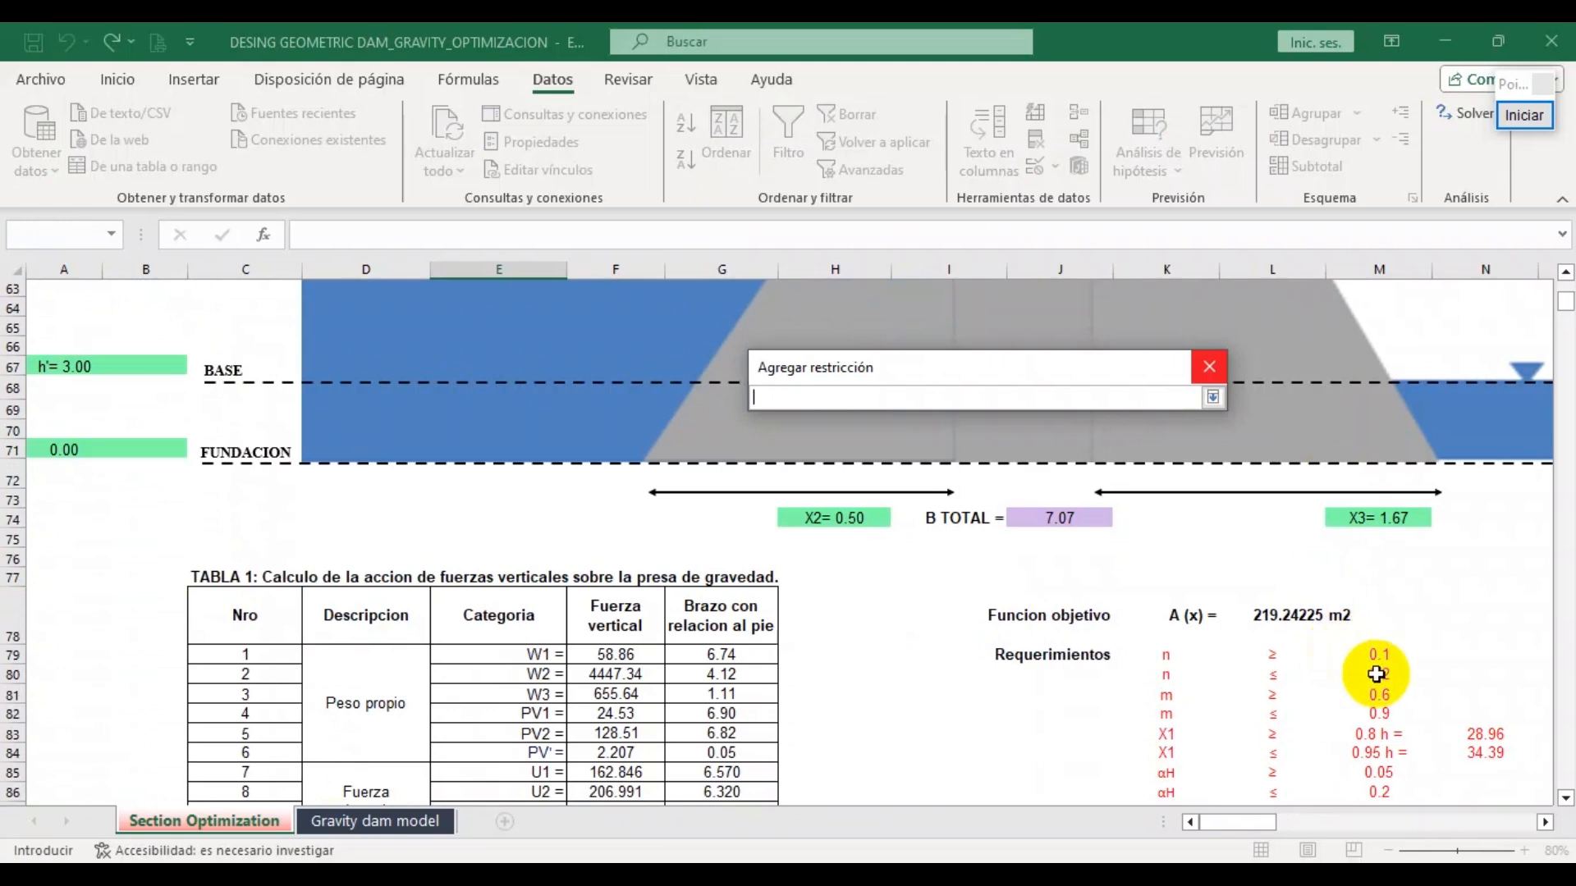
key("Return")
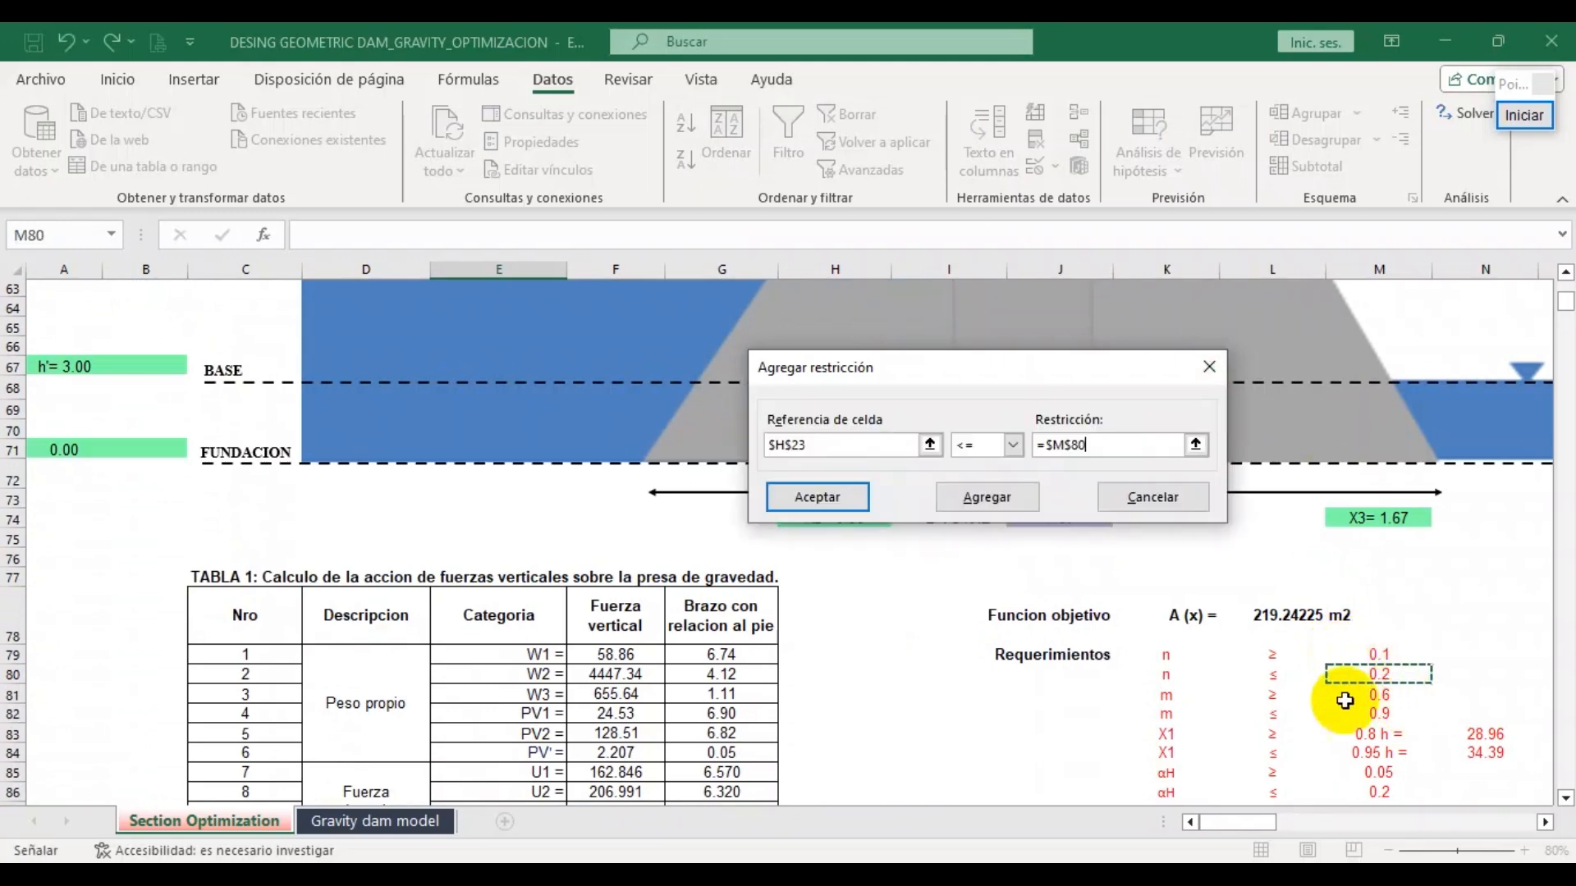
left_click(987, 498)
Add a constraint requiring the downstream slope m in H24 to be greater than or equal to the limit in M81
scroll(553, 570, "up", 18)
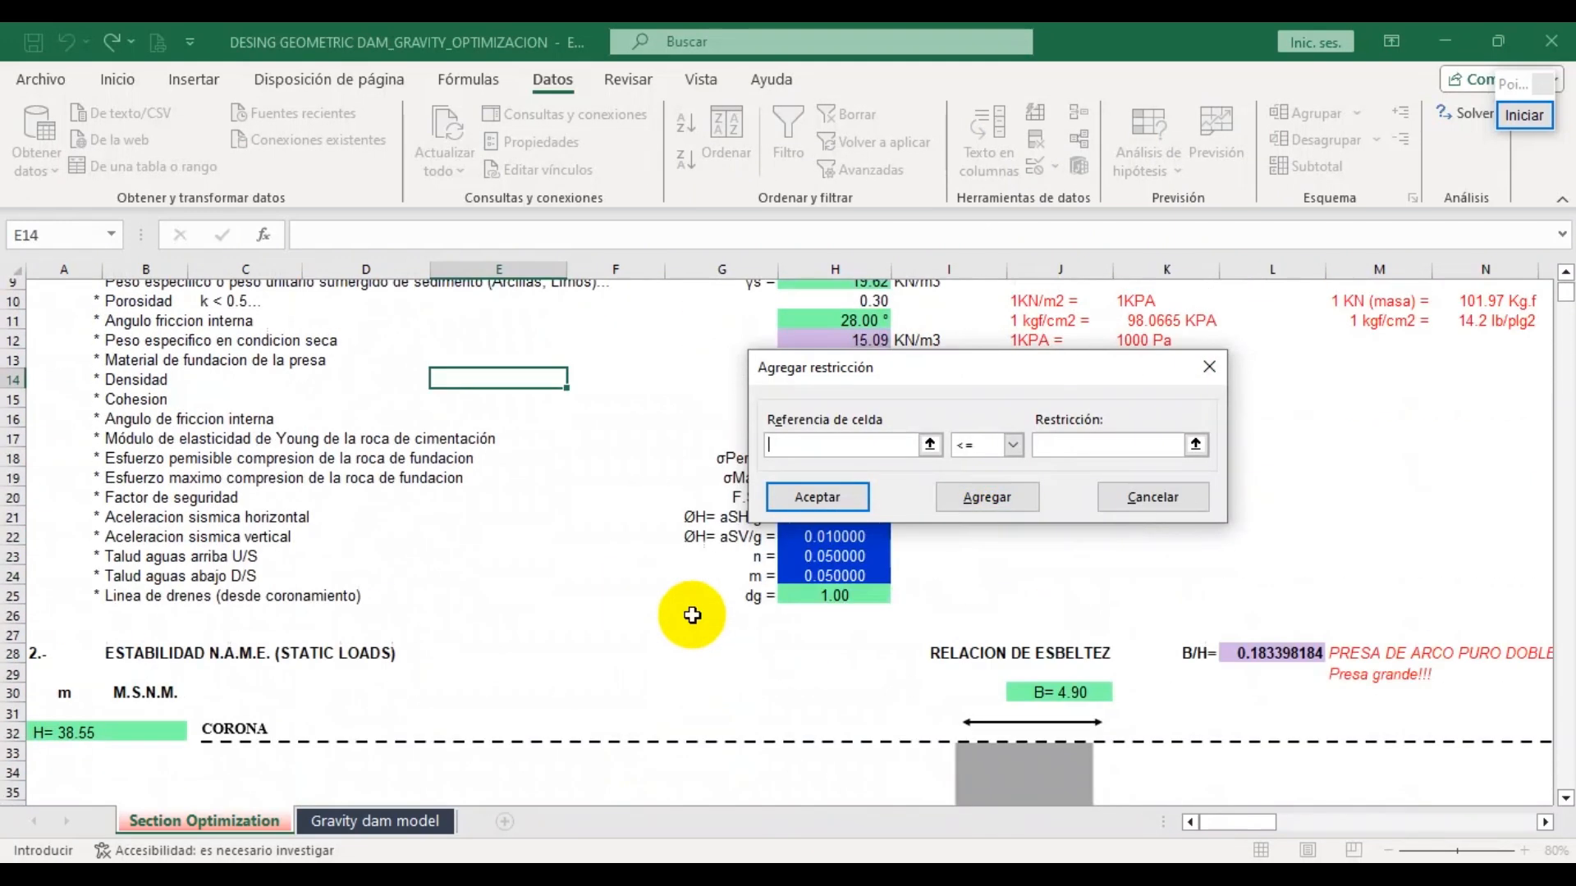
left_click(837, 576)
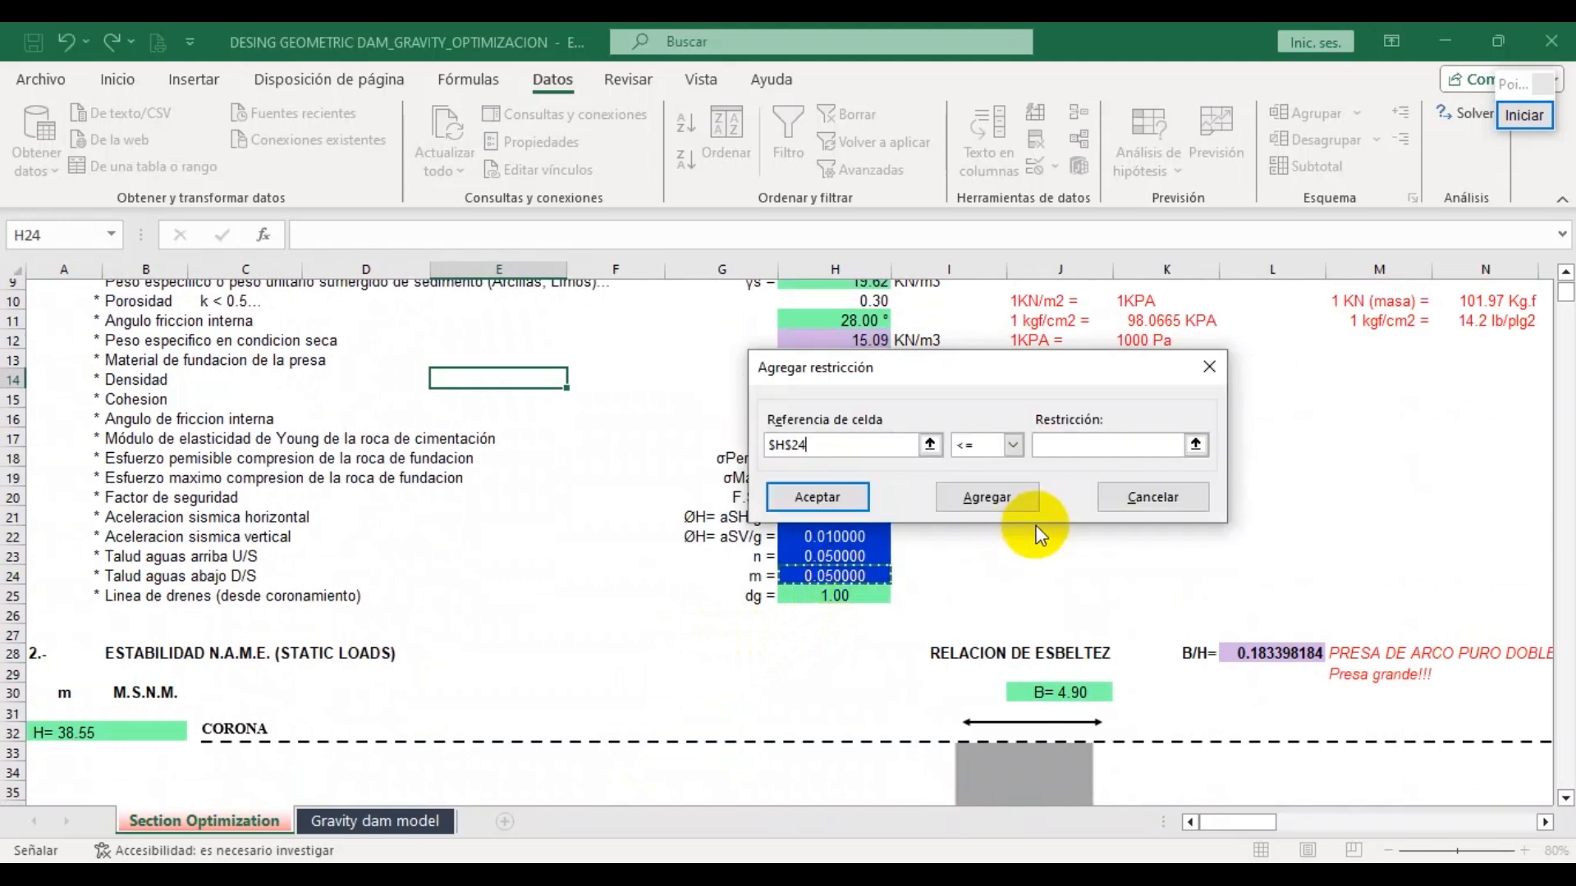
left_click(1013, 445)
left_click(970, 490)
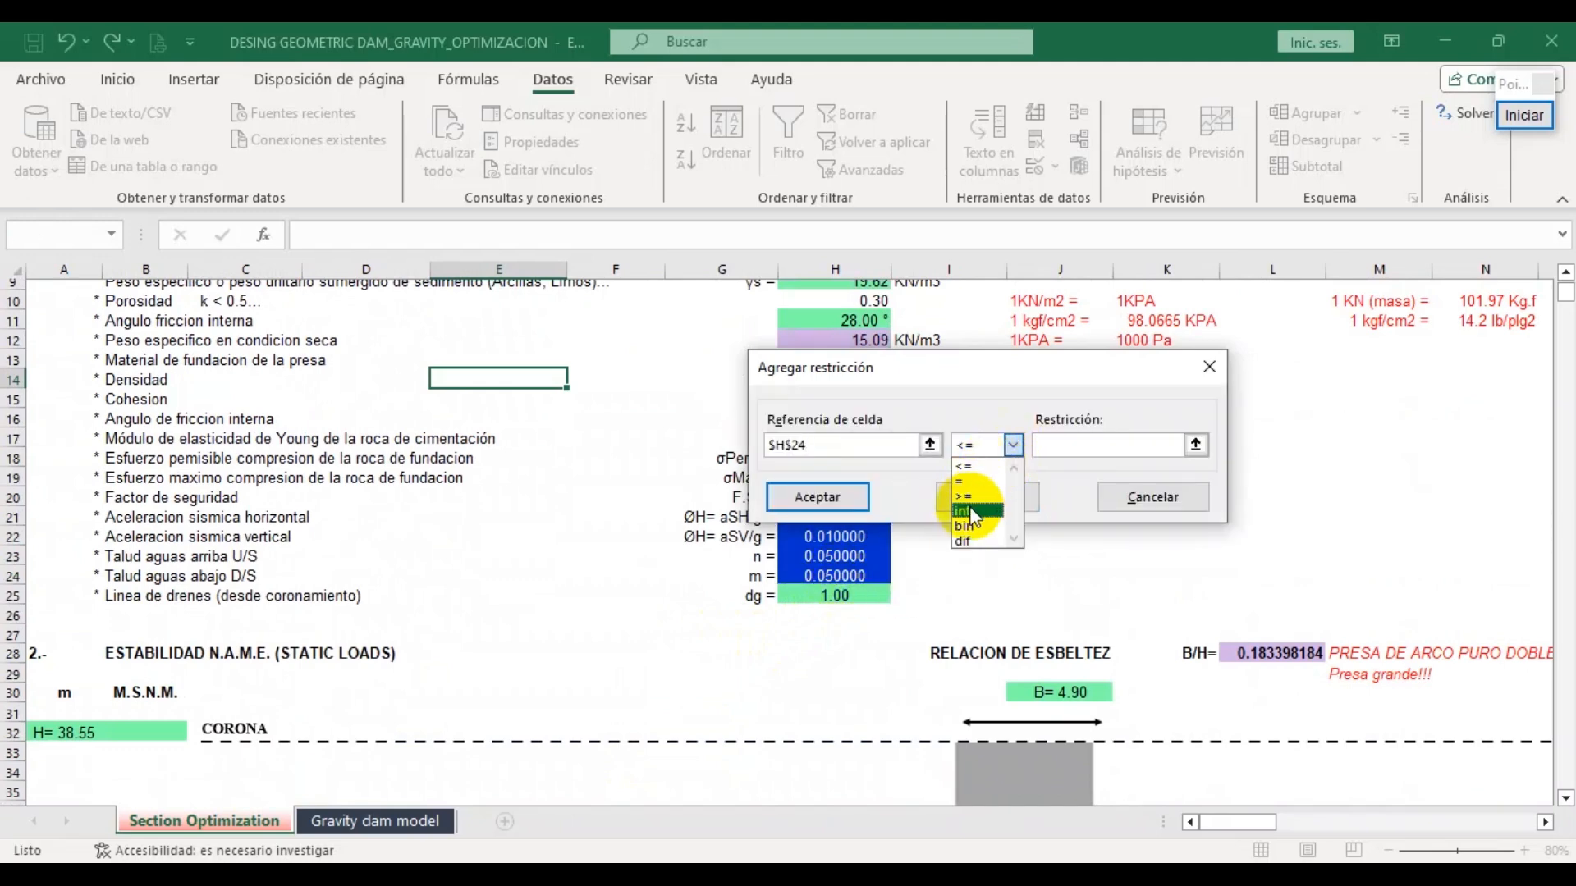
scroll(1289, 703, "down", 4)
scroll(1288, 702, "down", 17)
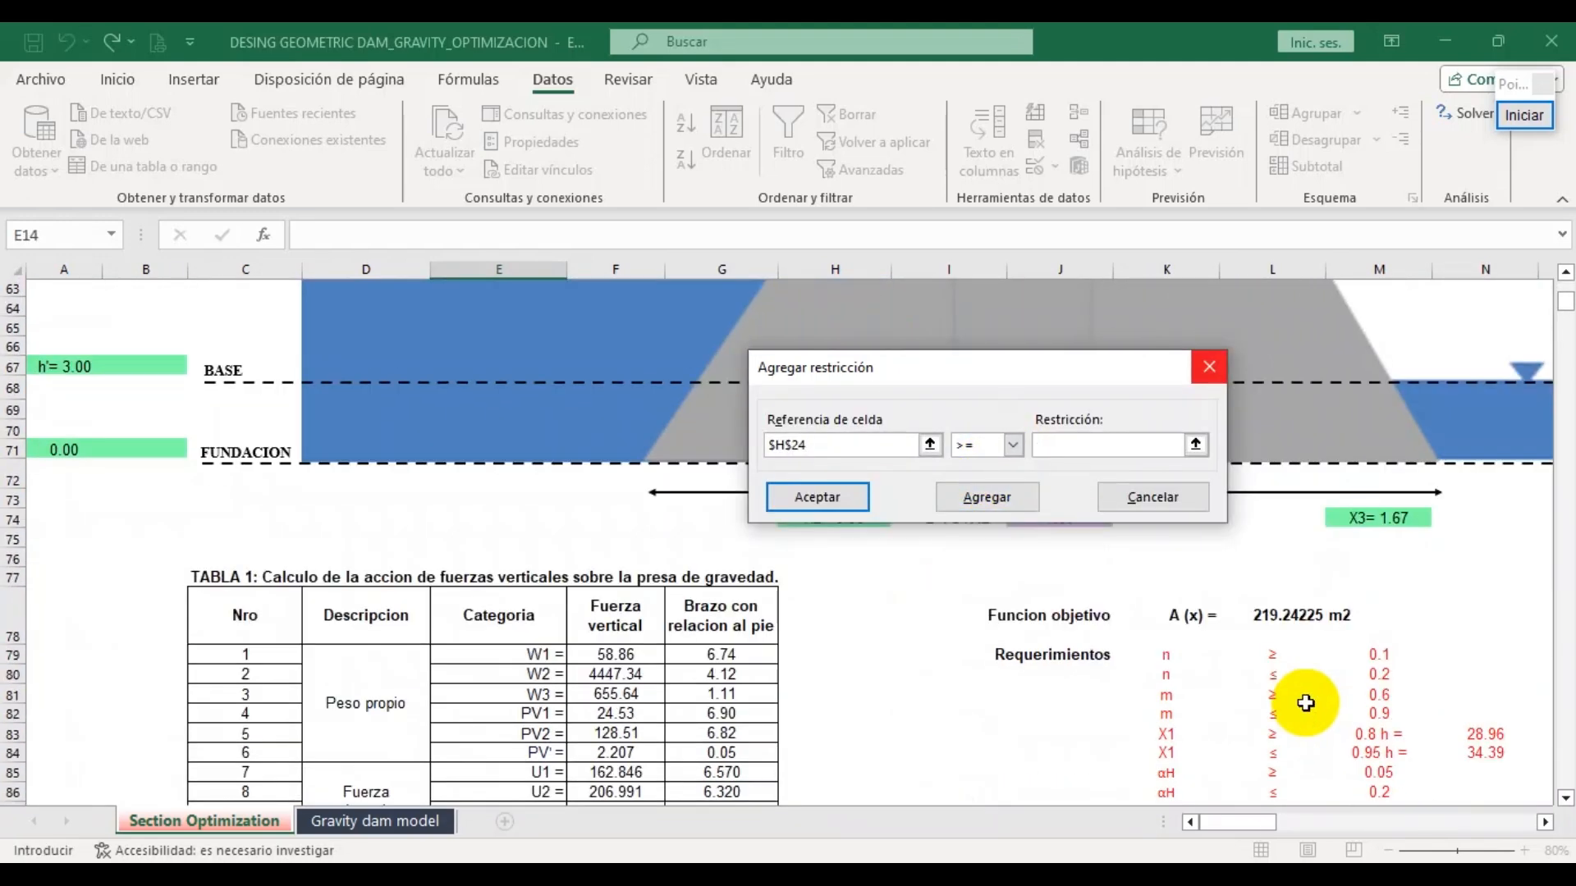
left_click(1379, 528)
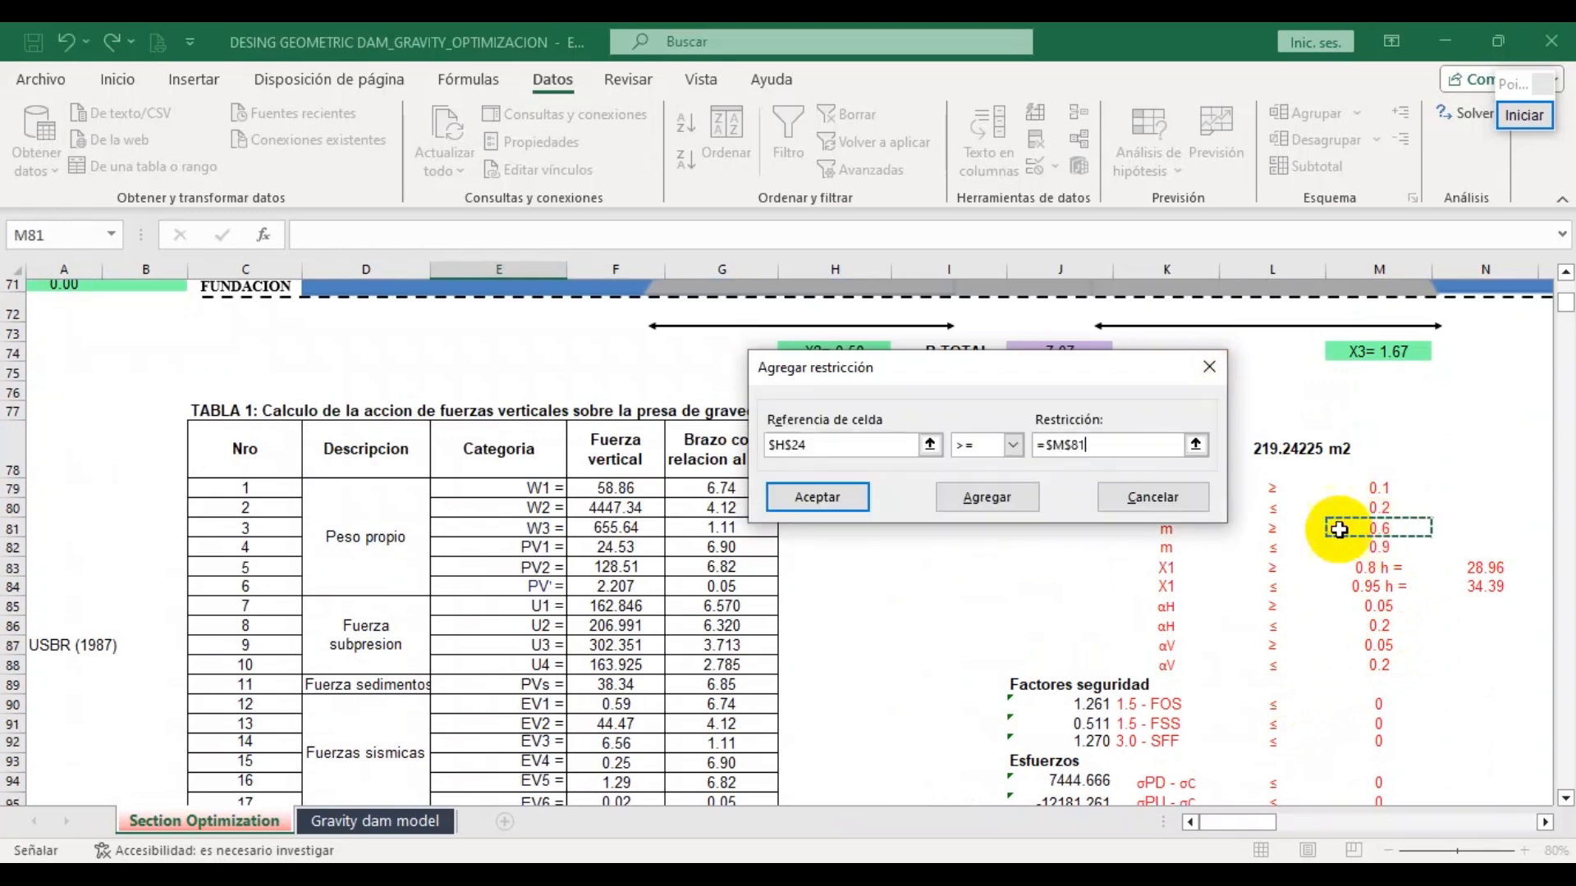
left_click(989, 499)
Add a constraint keeping the downstream slope m in H24 less than or equal to the limit in M82
scroll(714, 545, "up", 20)
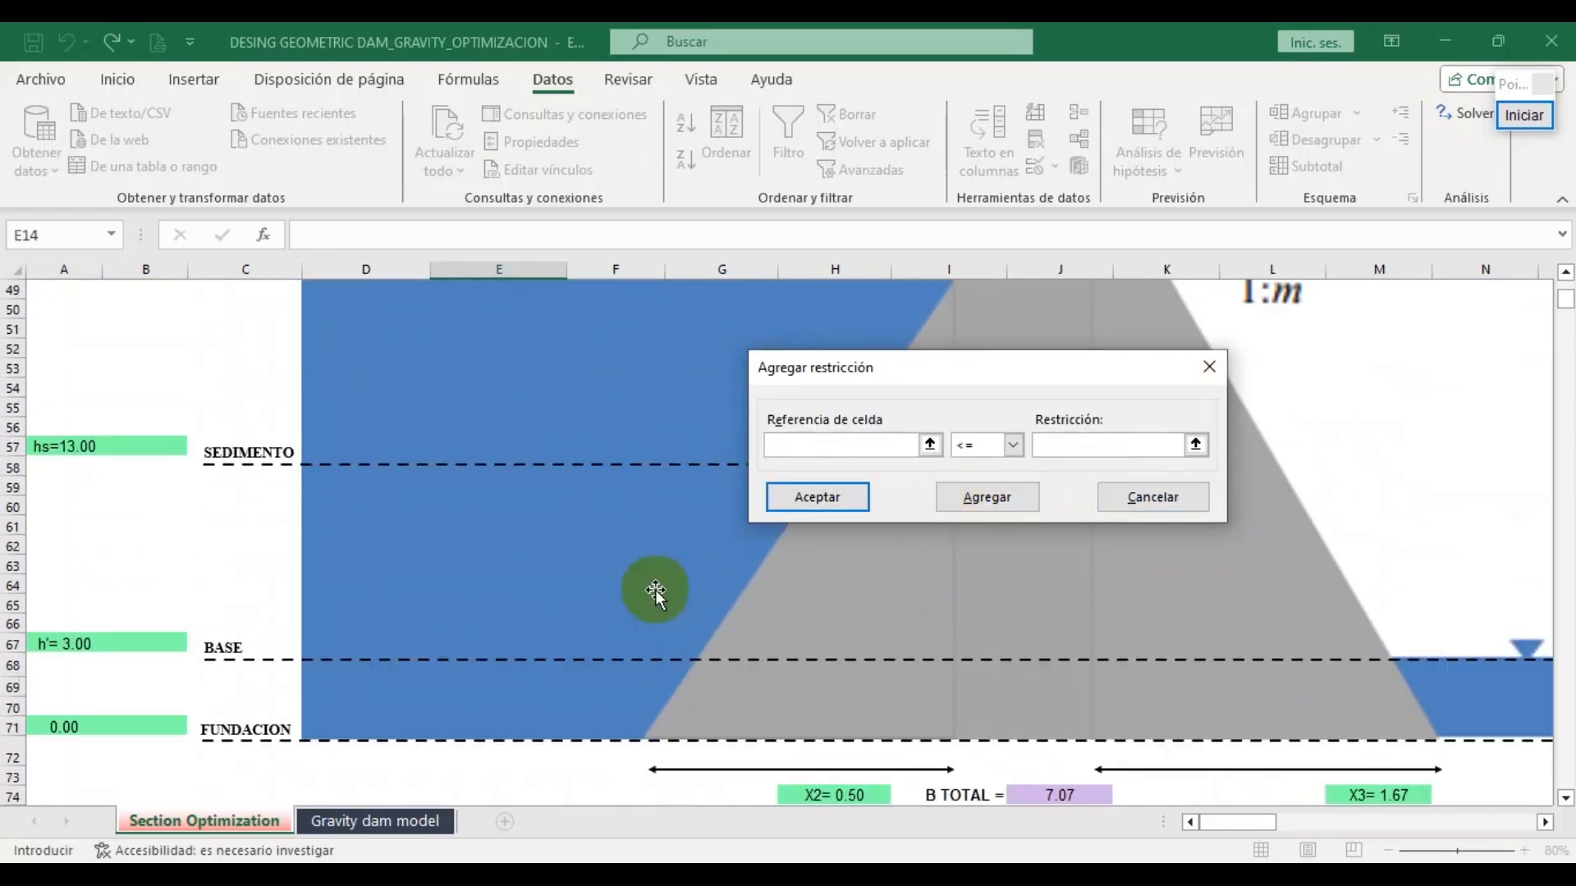
left_click(811, 631)
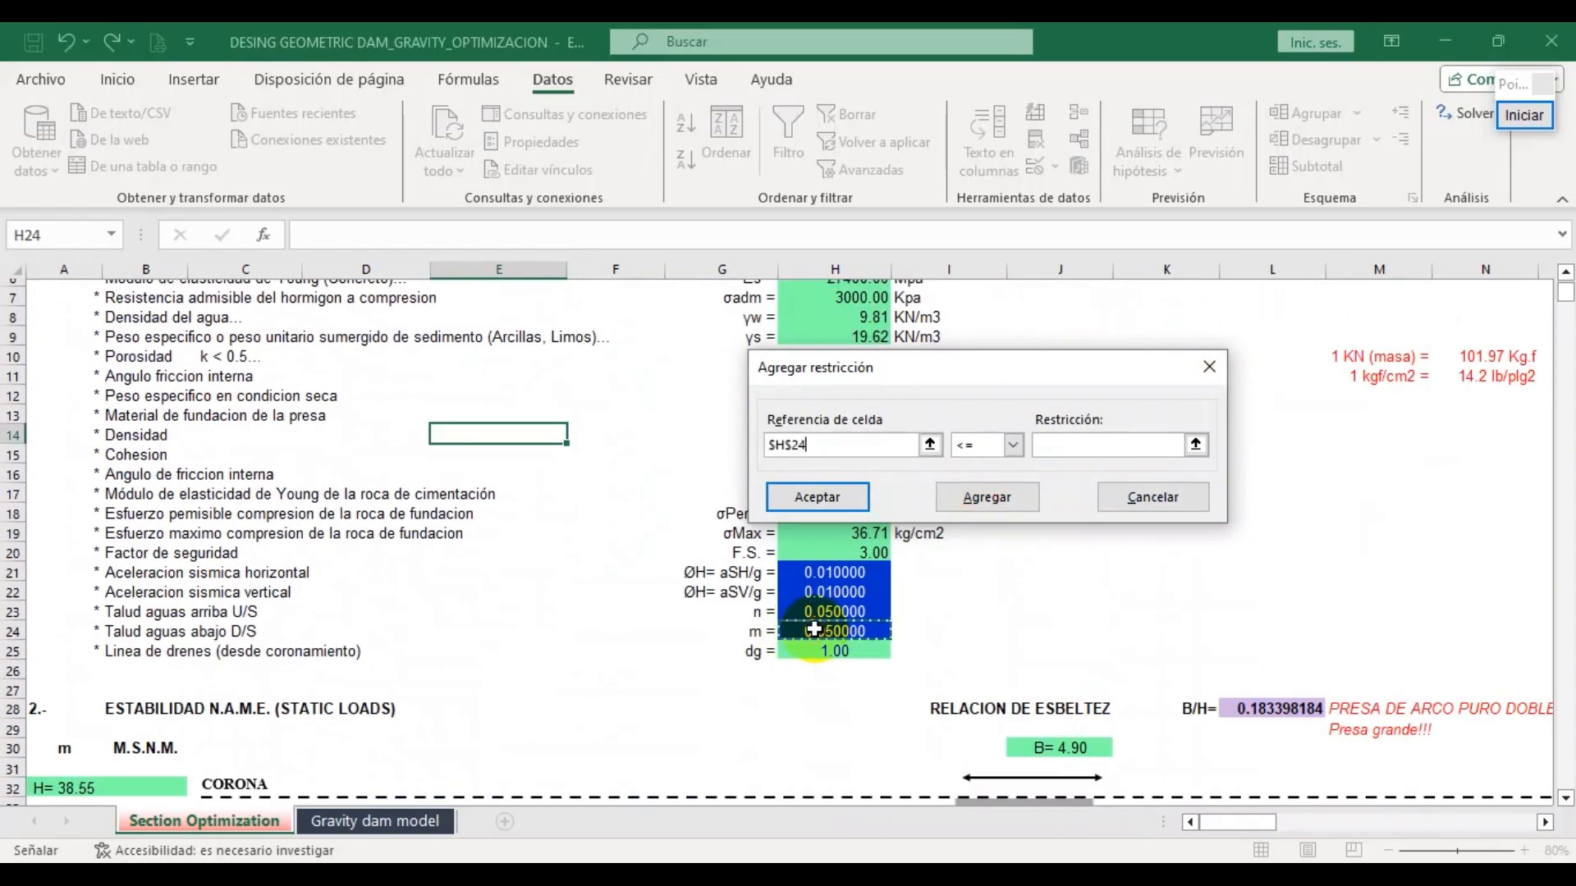
left_click(1195, 445)
scroll(1337, 727, "down", 19)
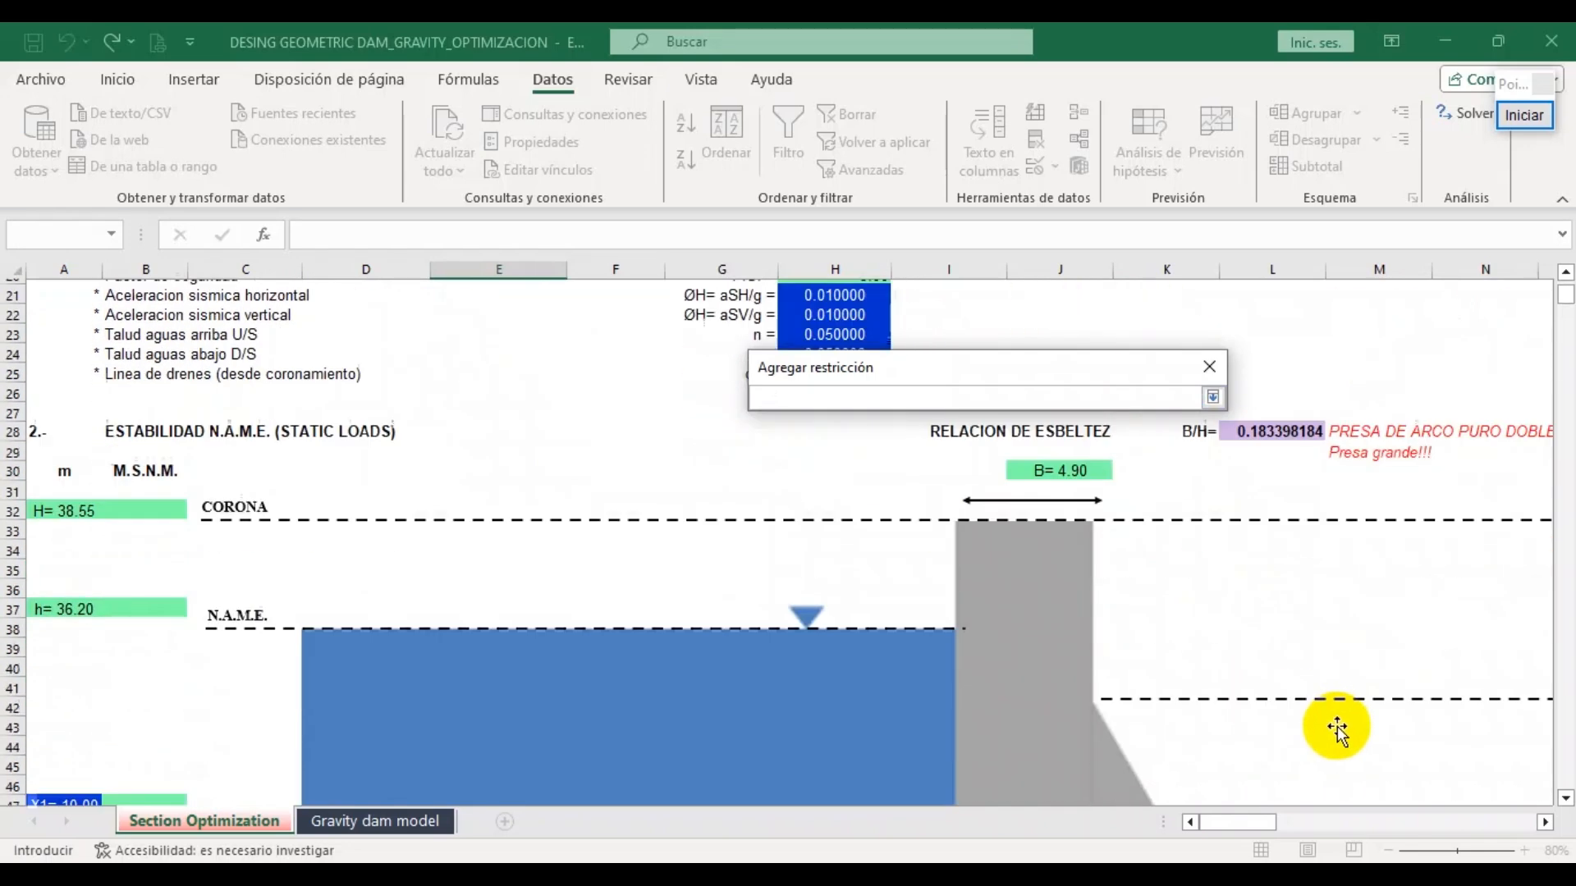
scroll(1364, 708, "down", 2)
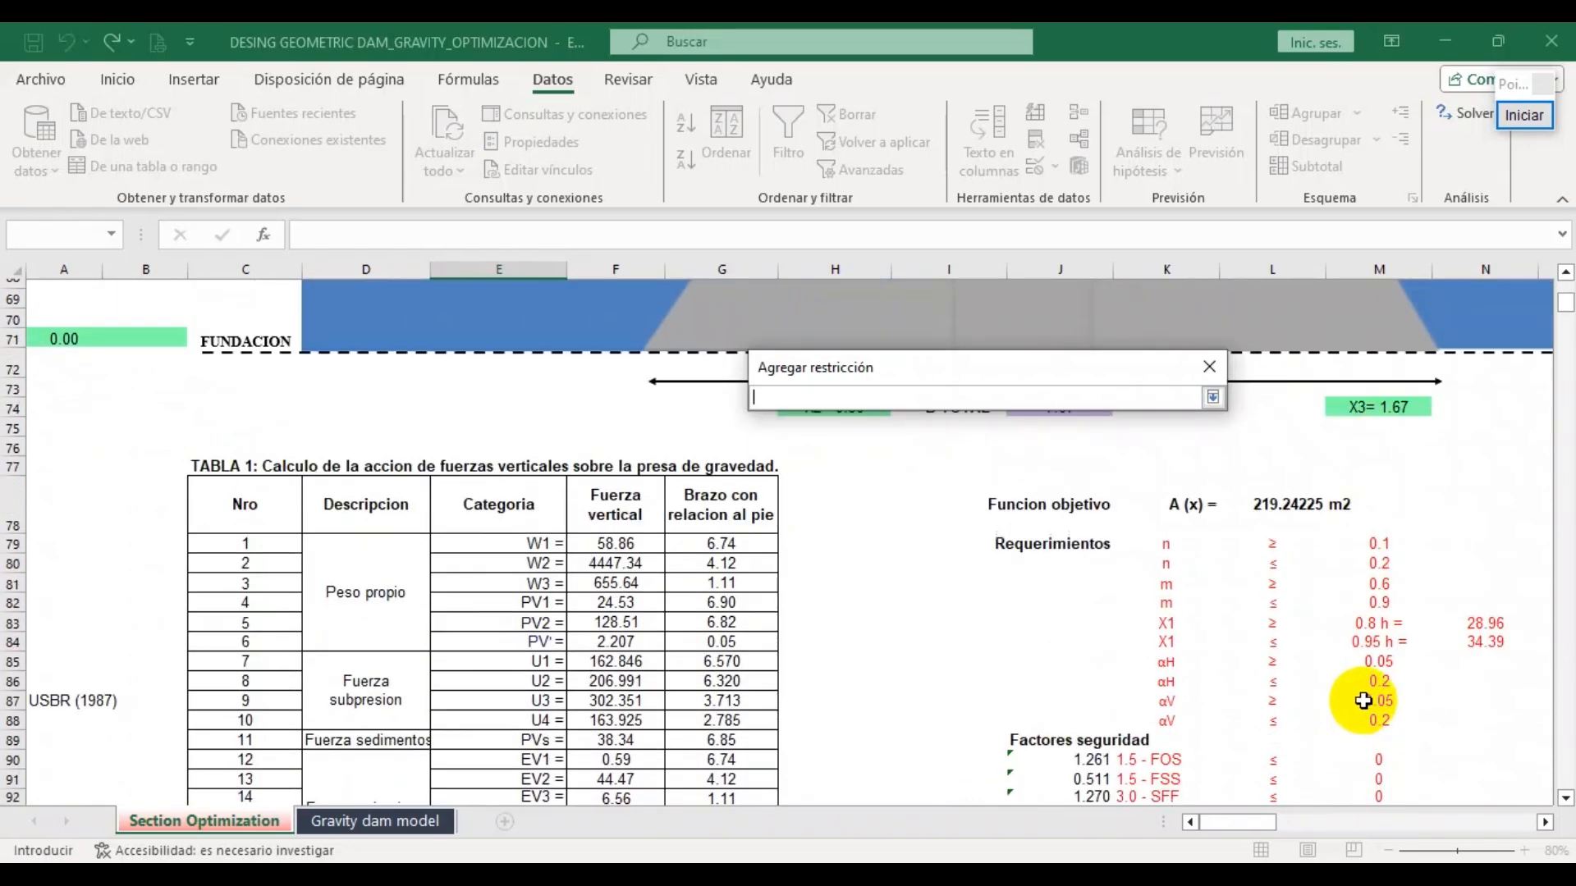
left_click(1364, 603)
key("Return")
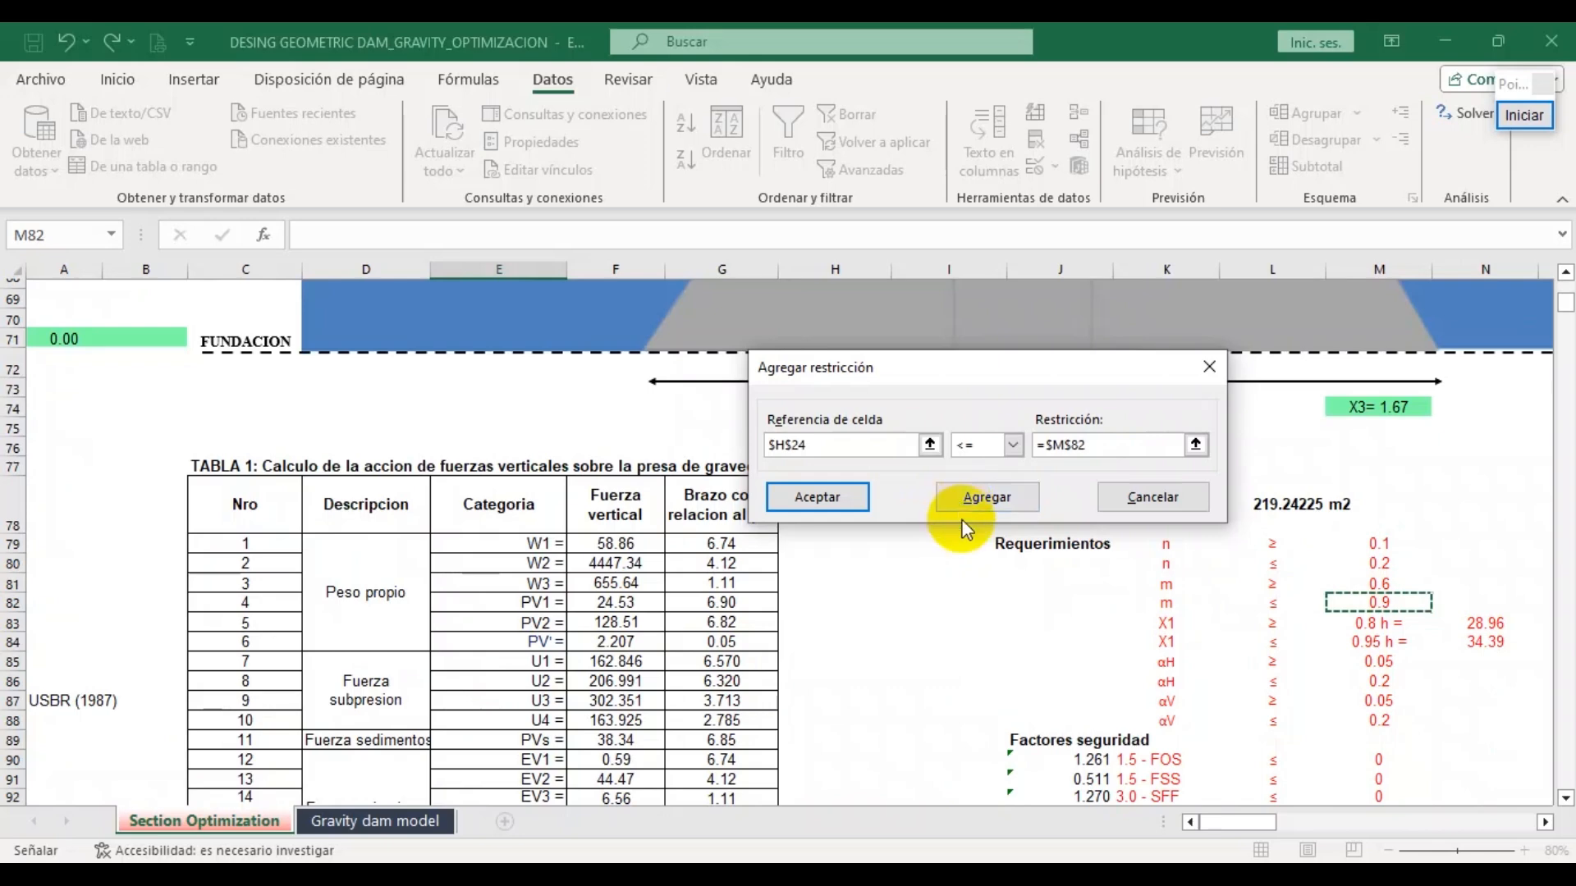
left_click(964, 495)
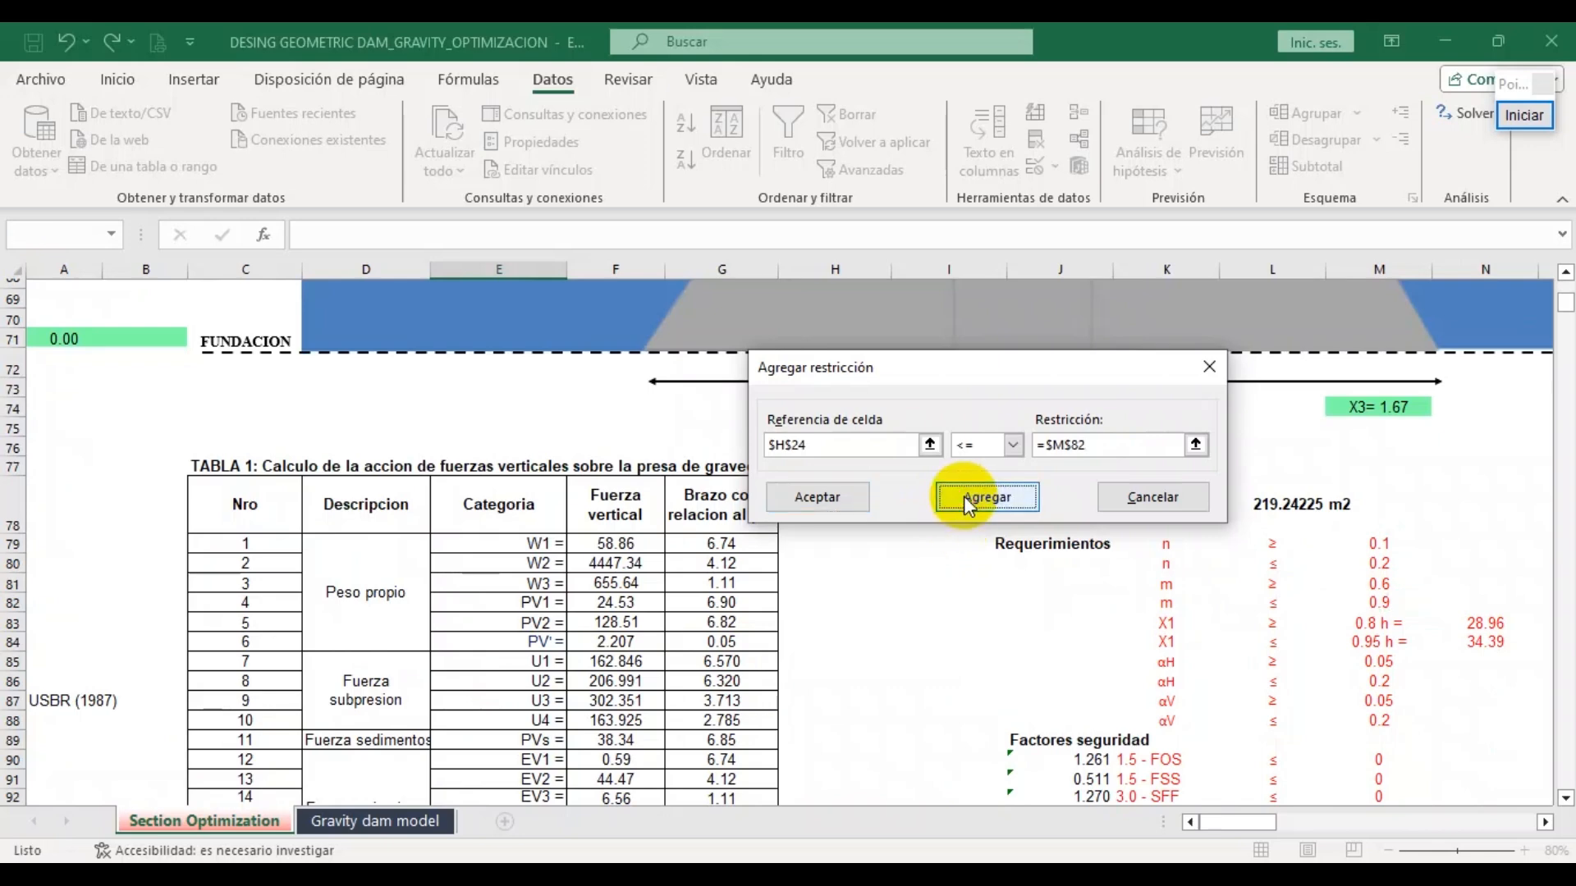
Add a constraint requiring the slope height X1 in A47 to be greater than or equal to the 0.8 h limit in N83
scroll(103, 484, "up", 2)
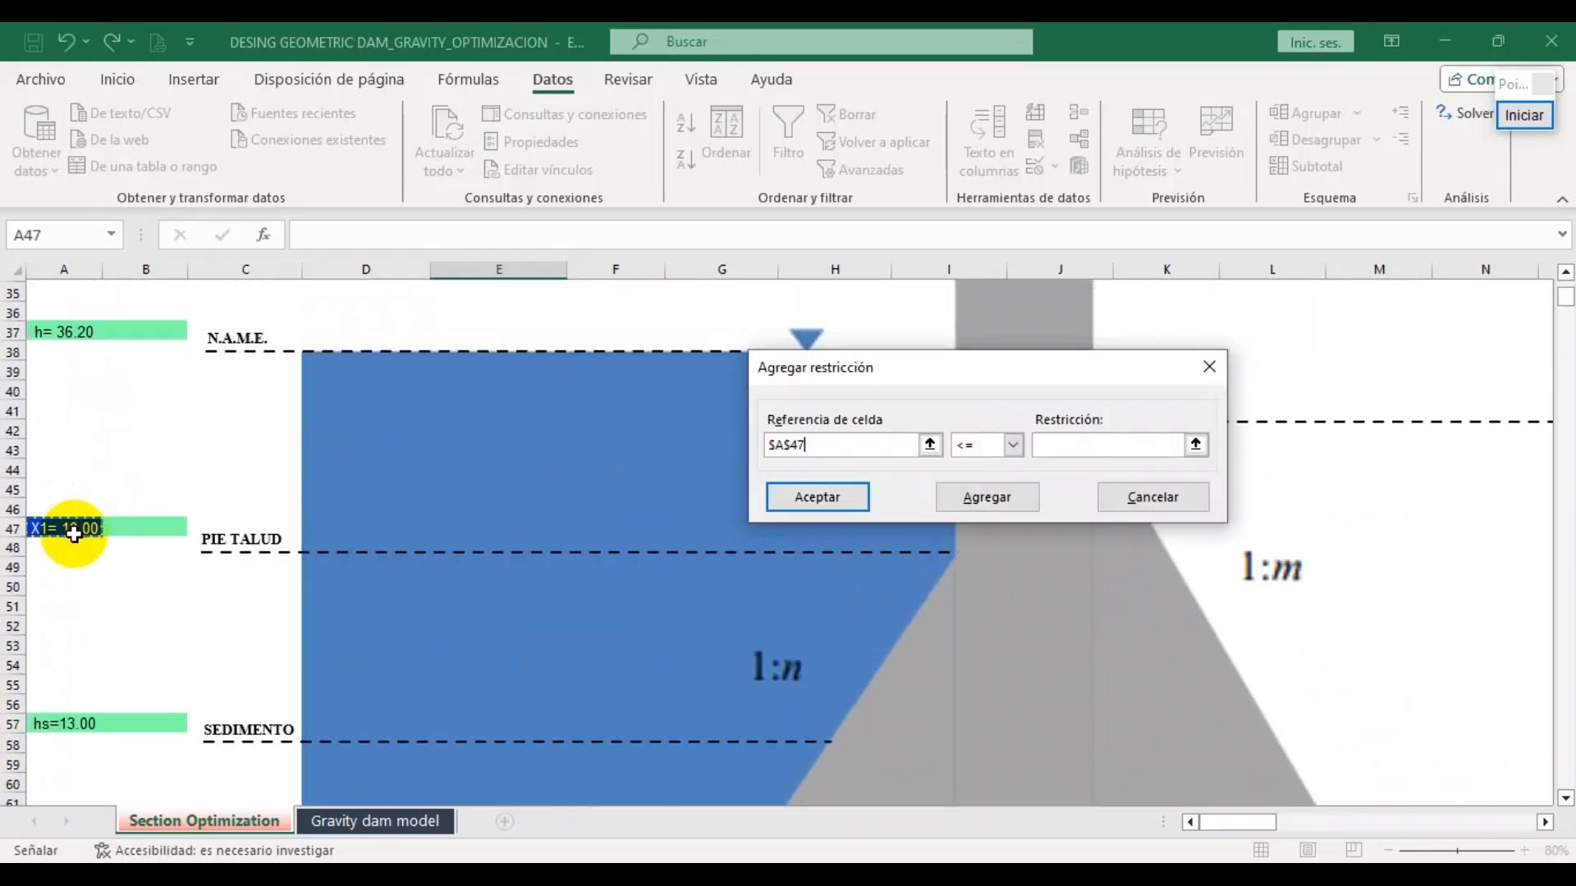
left_click(995, 456)
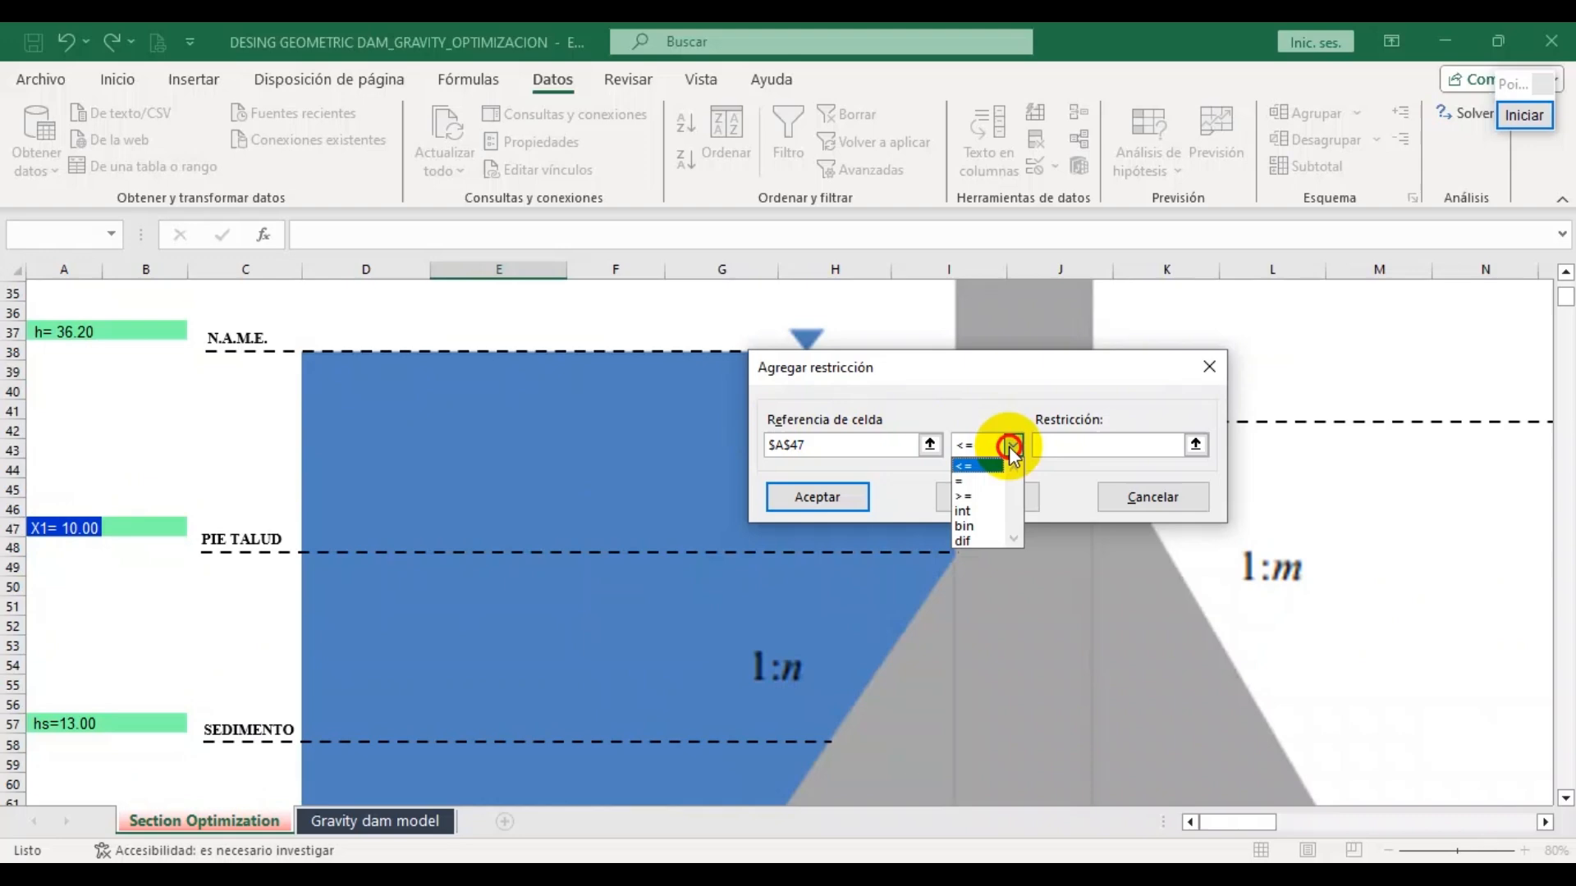
left_click(972, 493)
left_click(1196, 446)
scroll(1273, 678, "down", 12)
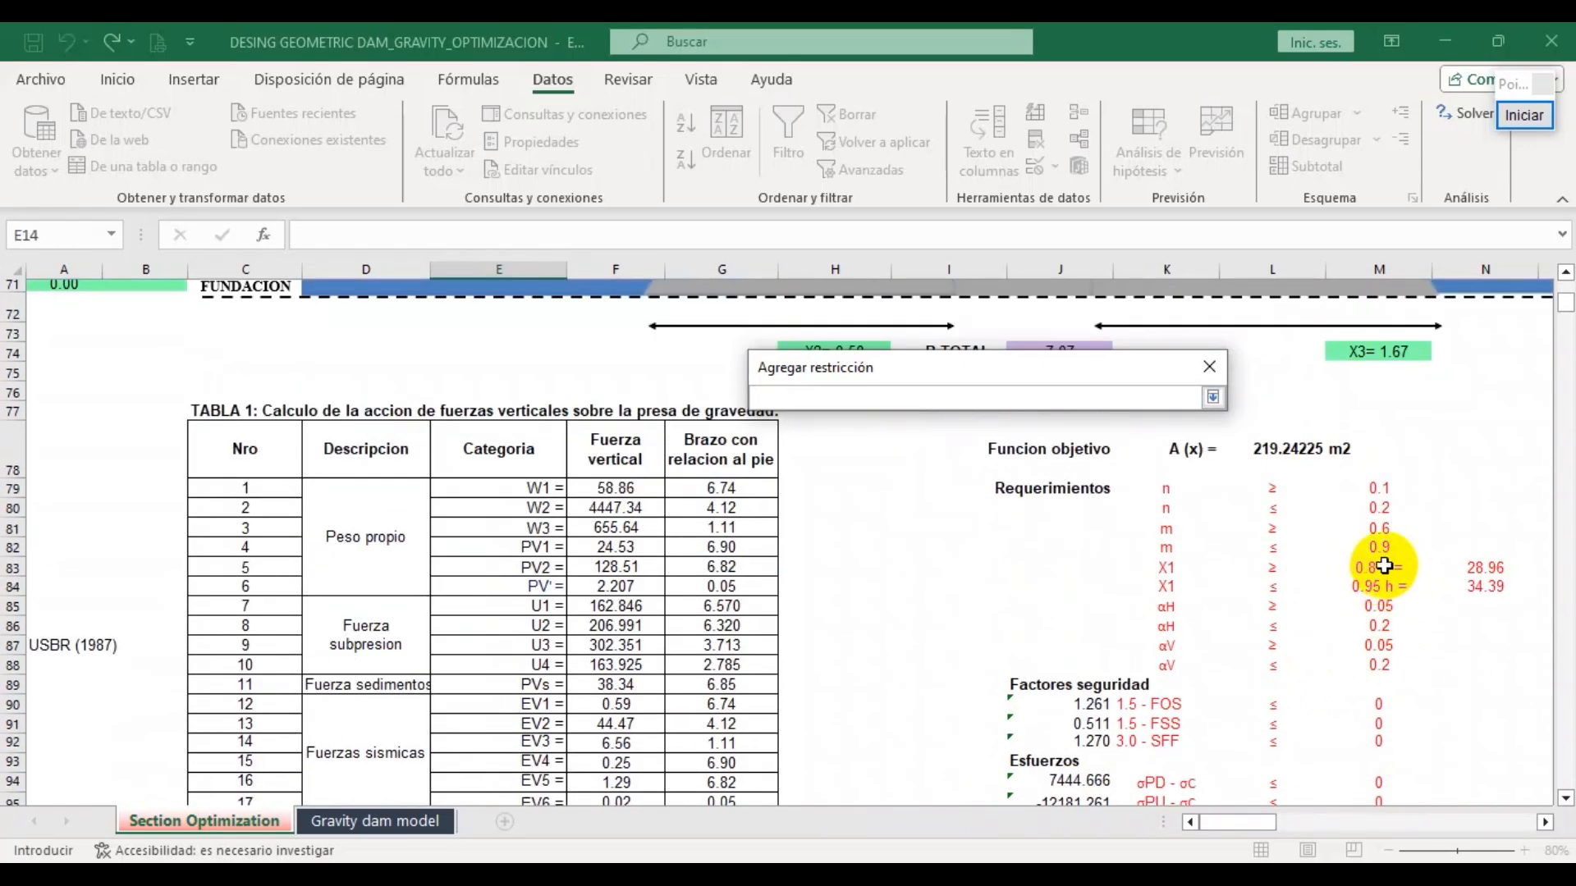
left_click(1477, 566)
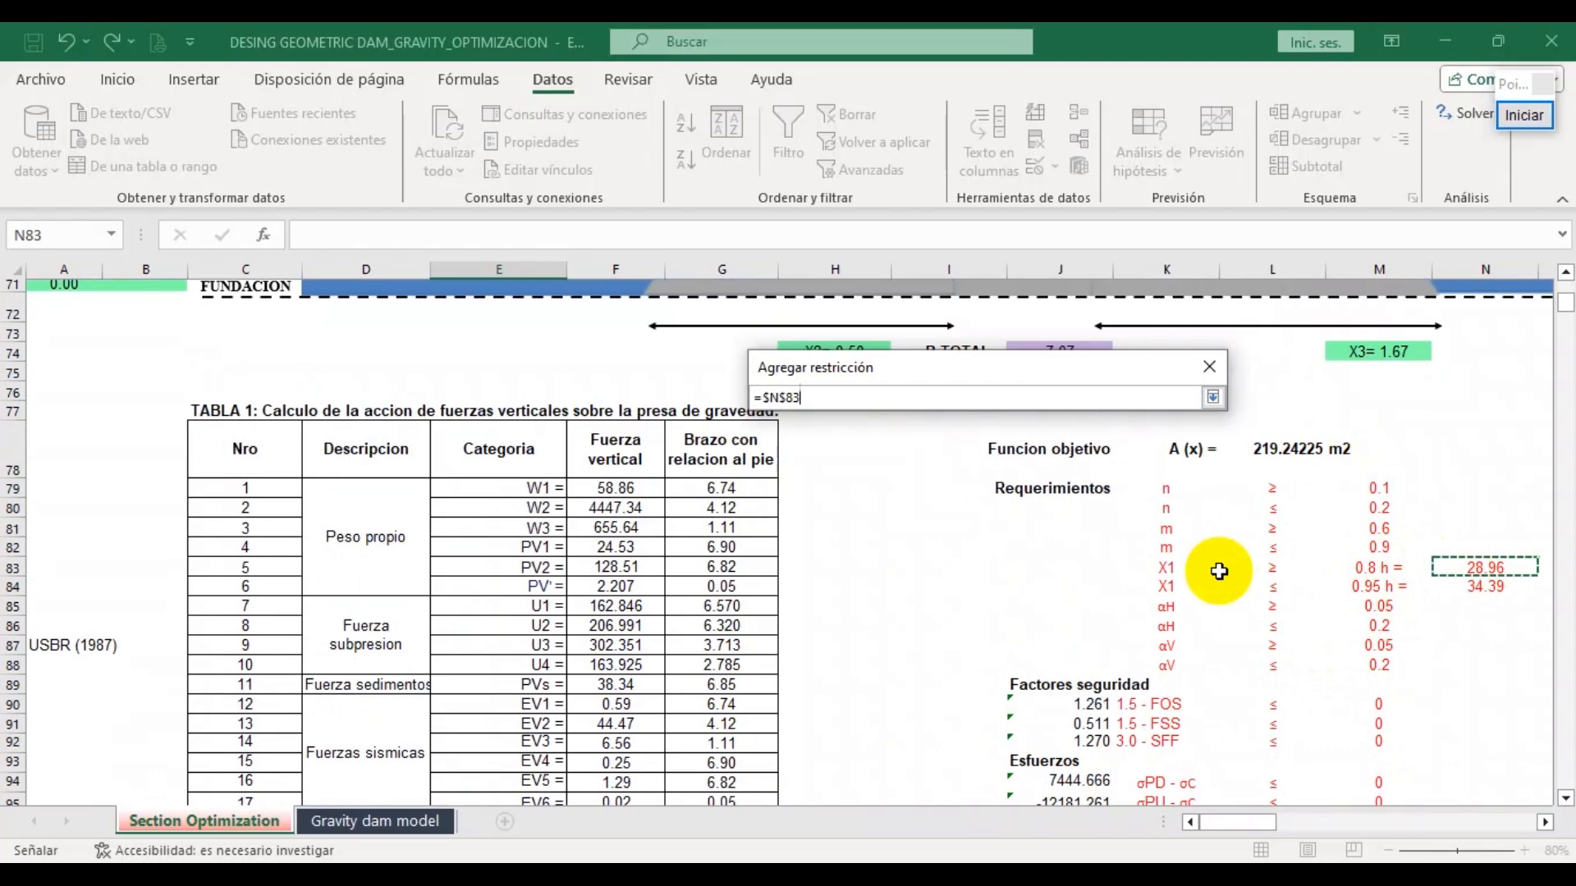
key("Return")
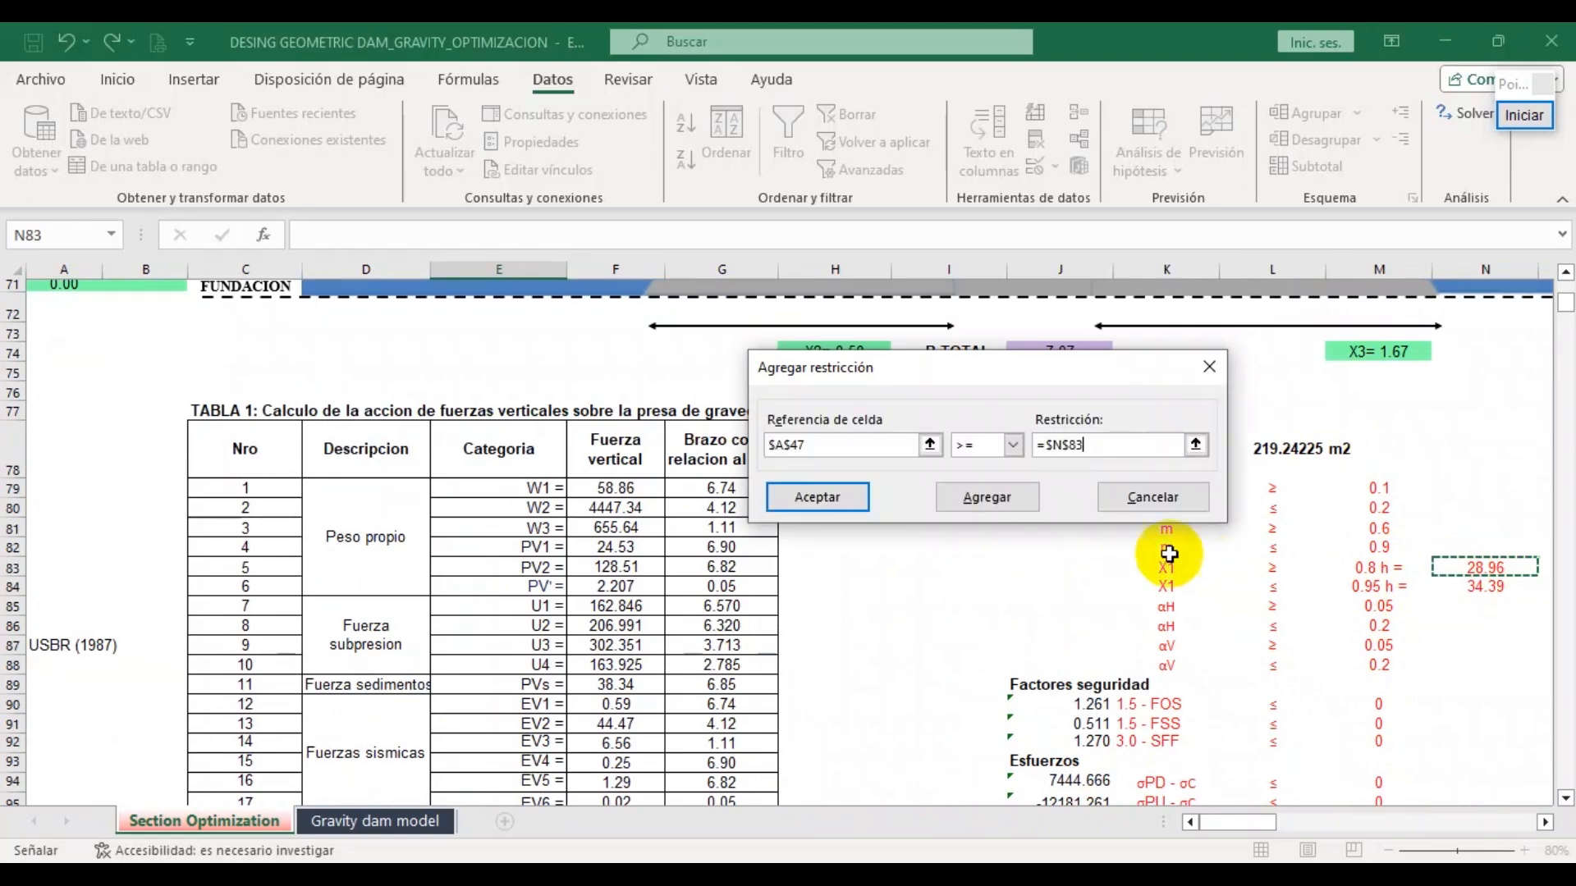
left_click(957, 498)
Add a constraint keeping the slope height X1 in A47 less than or equal to the 0.95 h limit in N84
left_click(930, 445)
scroll(105, 451, "up", 10)
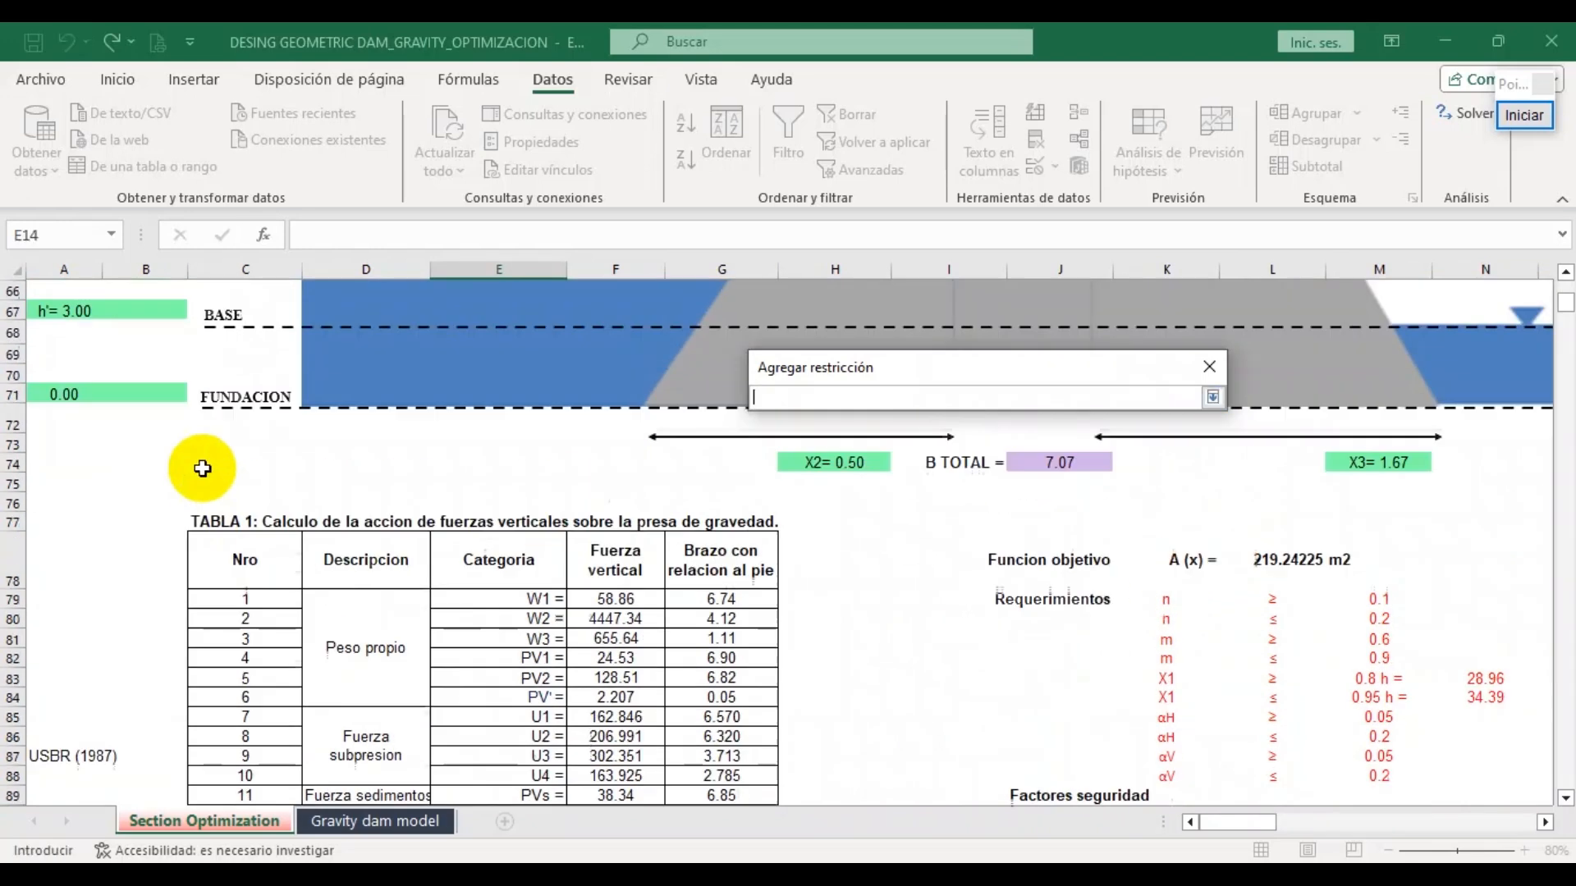
left_click(62, 418)
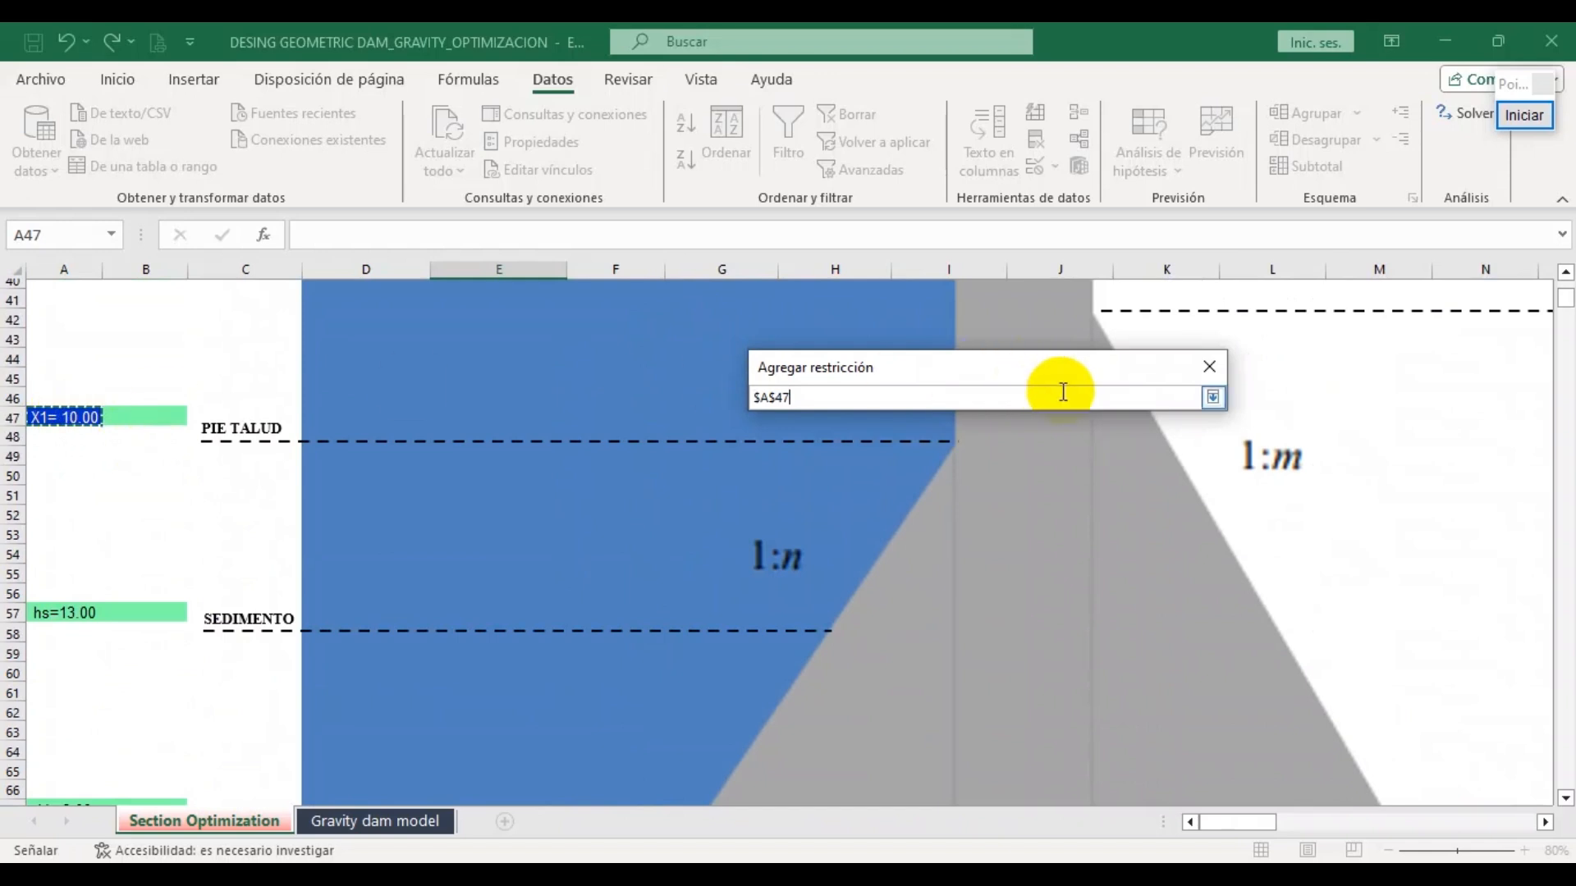
left_click(1213, 397)
left_click(1196, 444)
scroll(1319, 633, "down", 10)
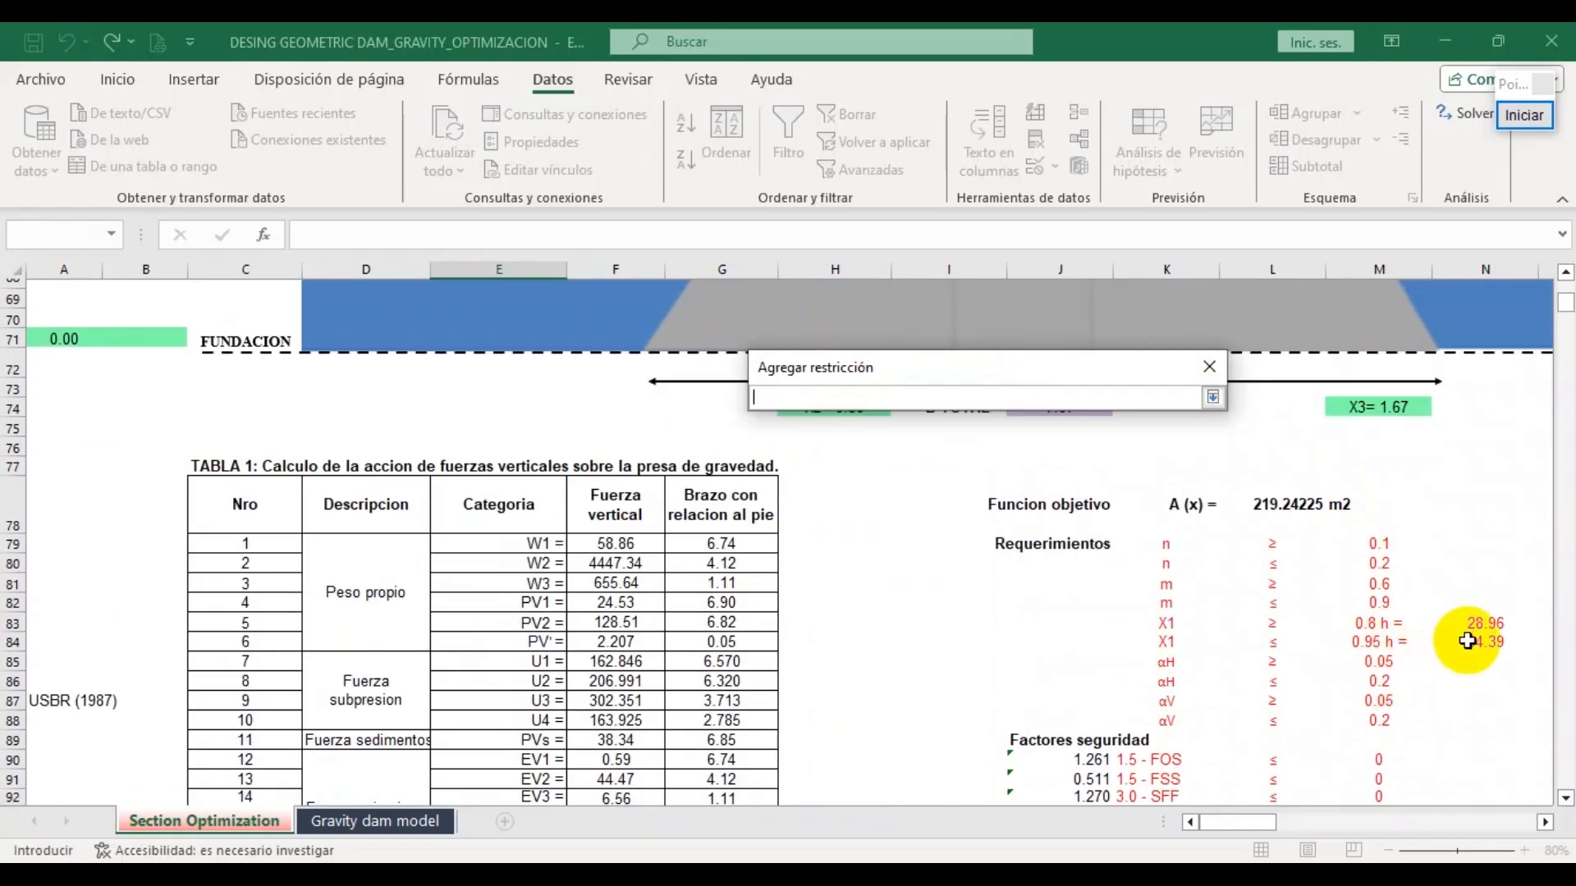
left_click(1467, 642)
key("Return")
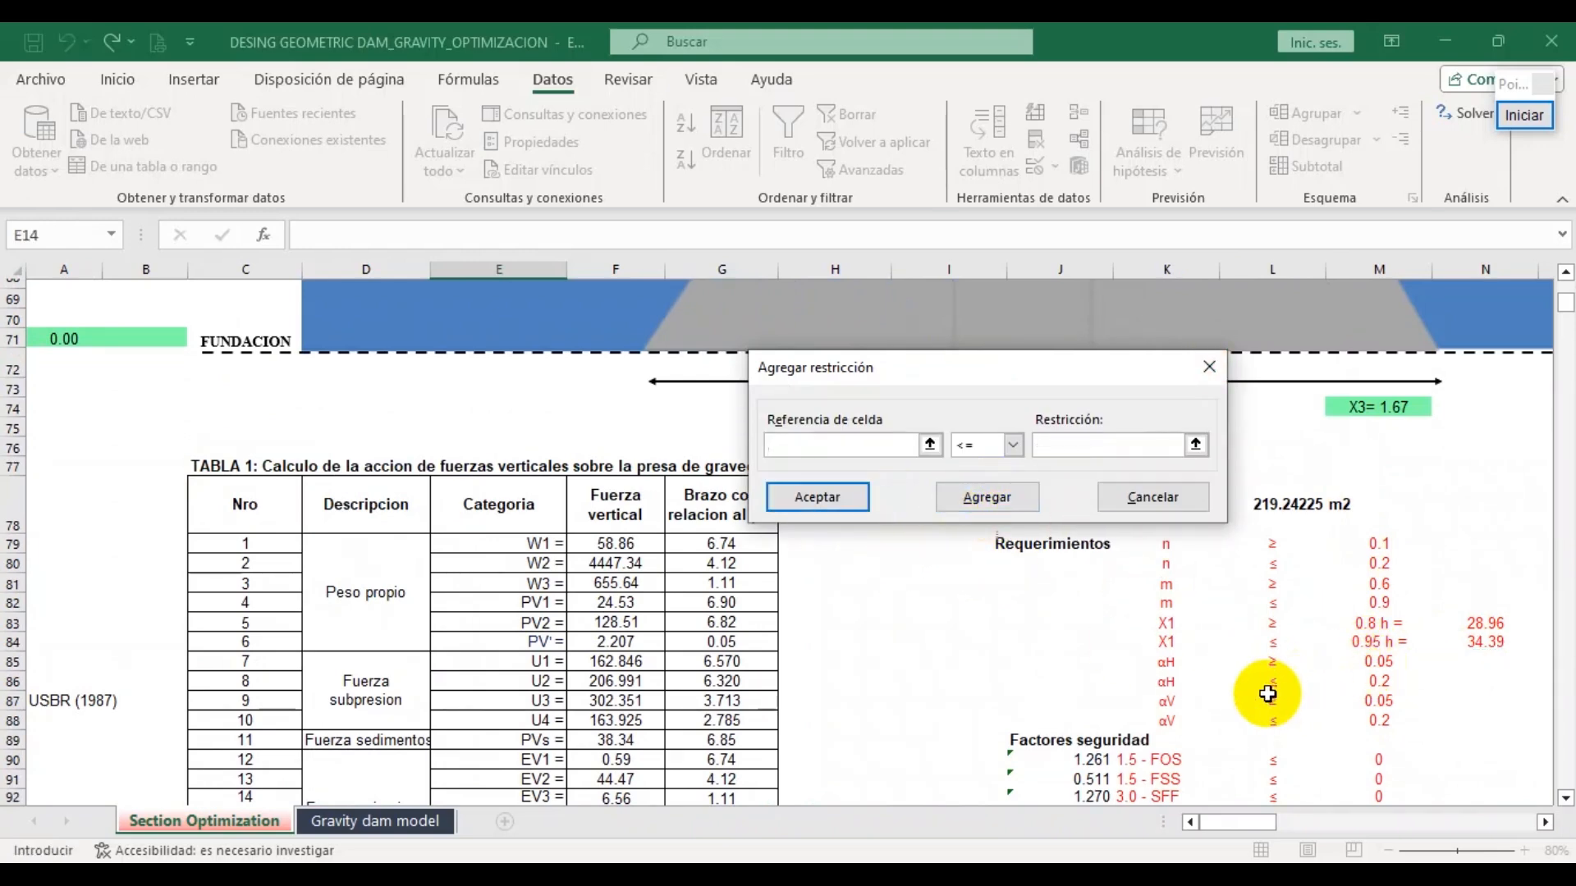
Add a constraint requiring the horizontal seismic acceleration in H21 to be greater than or equal to the αH limit in M85
scroll(587, 505, "up", 10)
scroll(586, 505, "up", 12)
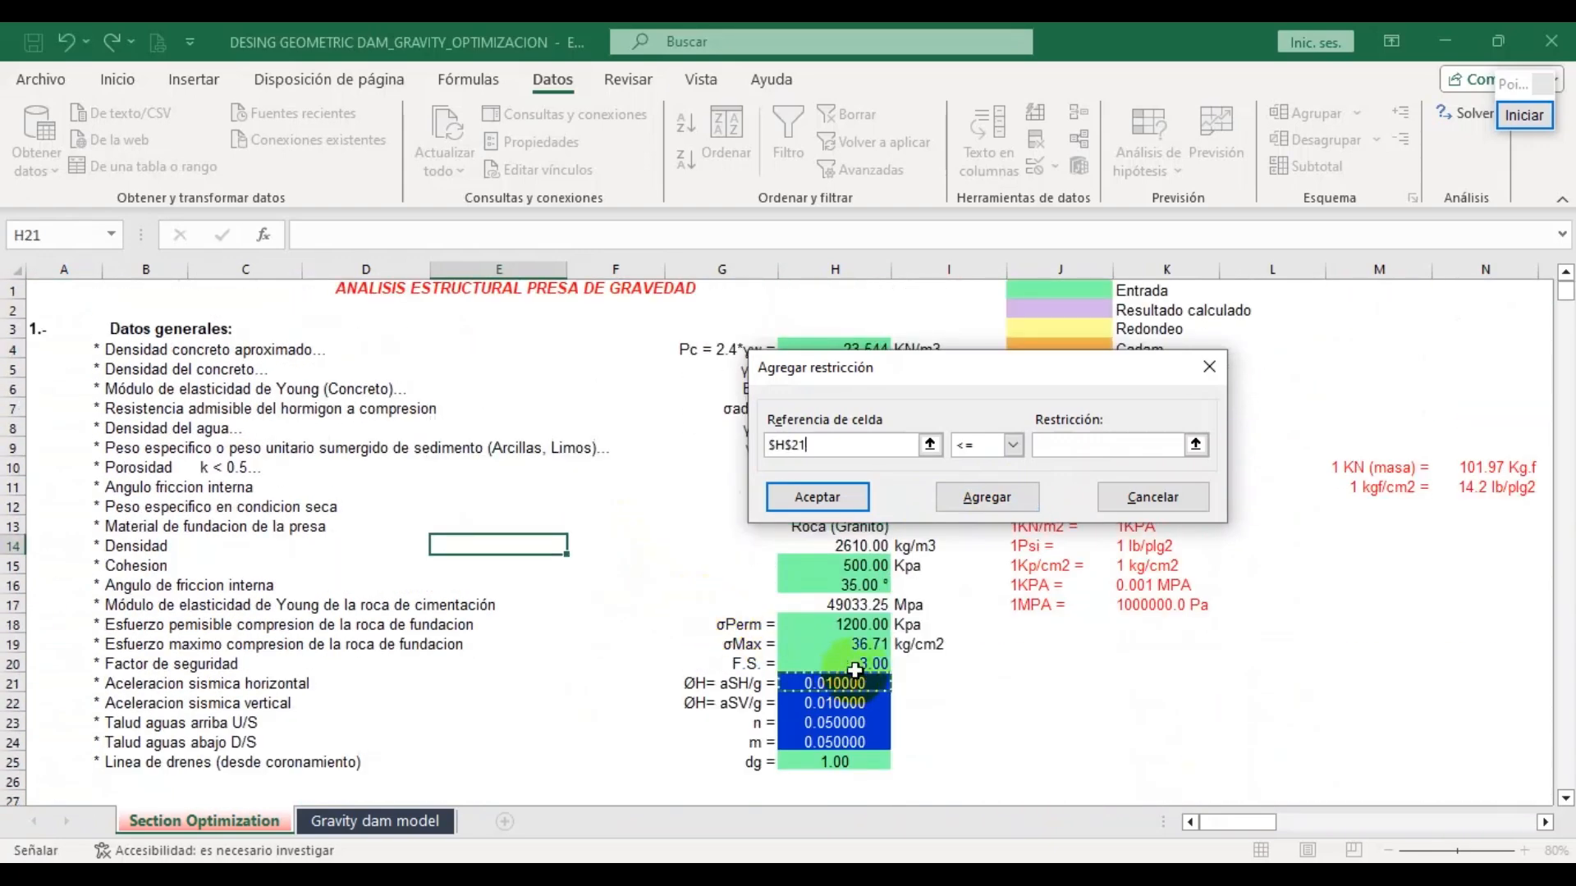
left_click(1011, 445)
left_click(977, 502)
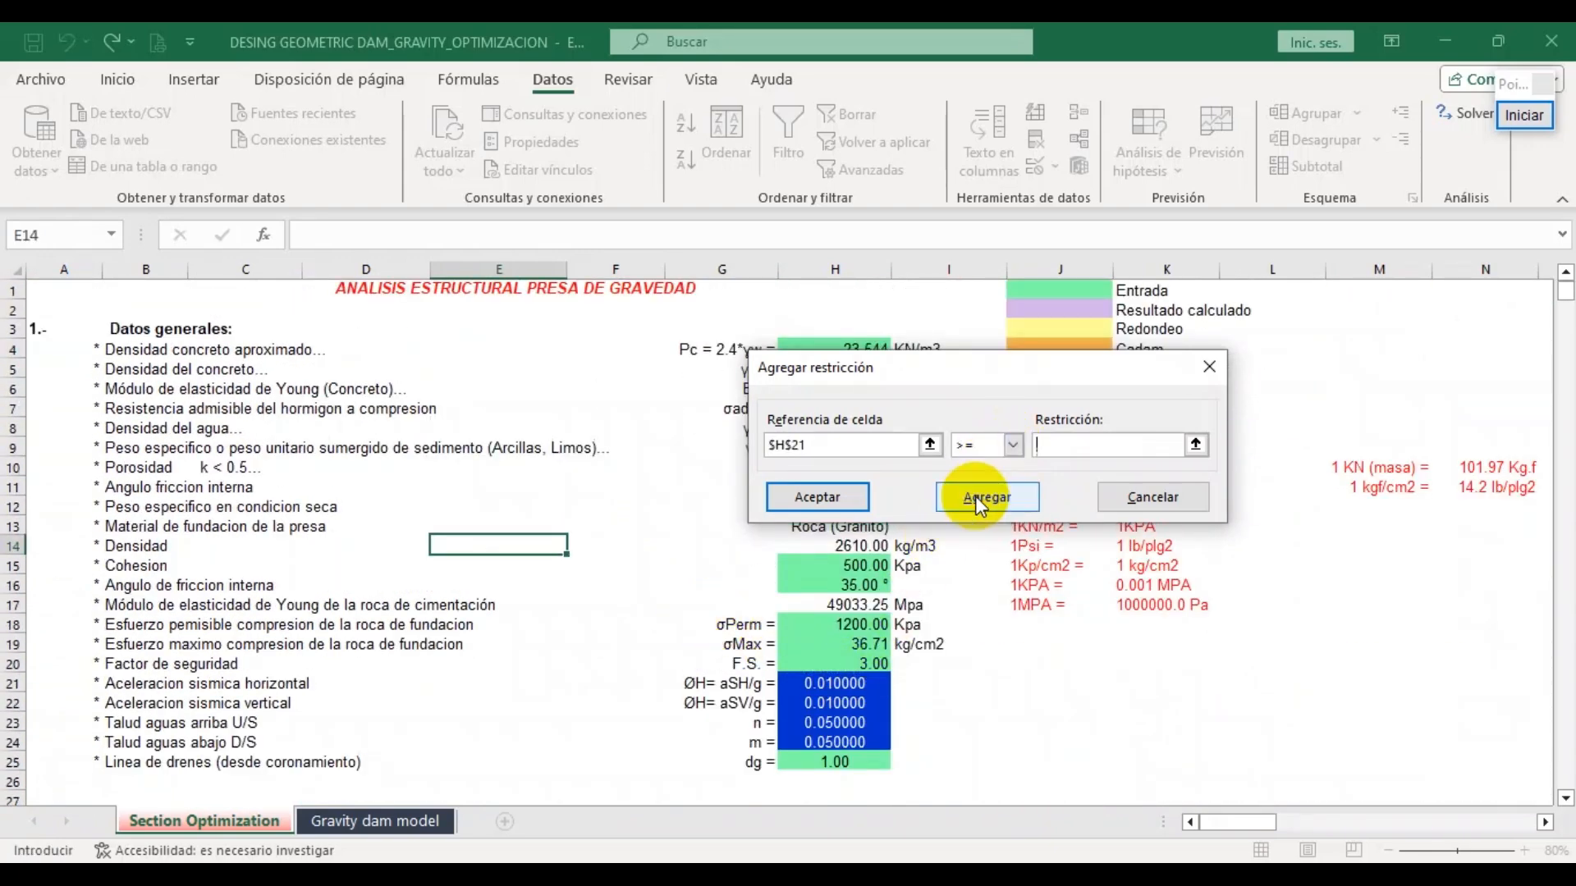
scroll(944, 698, "down", 2)
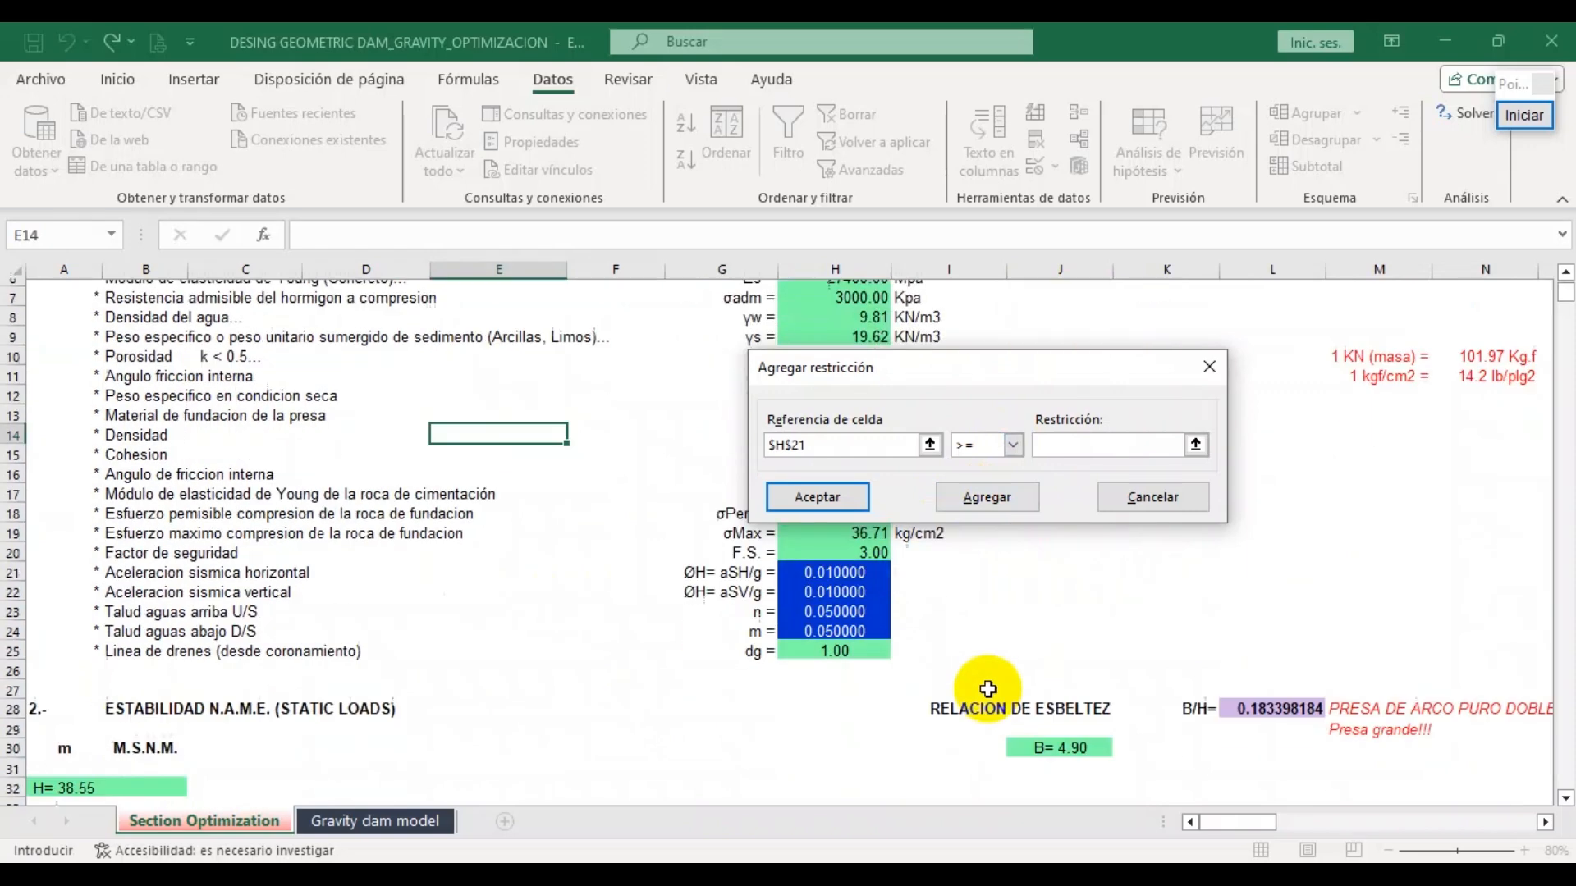
scroll(1224, 658, "down", 20)
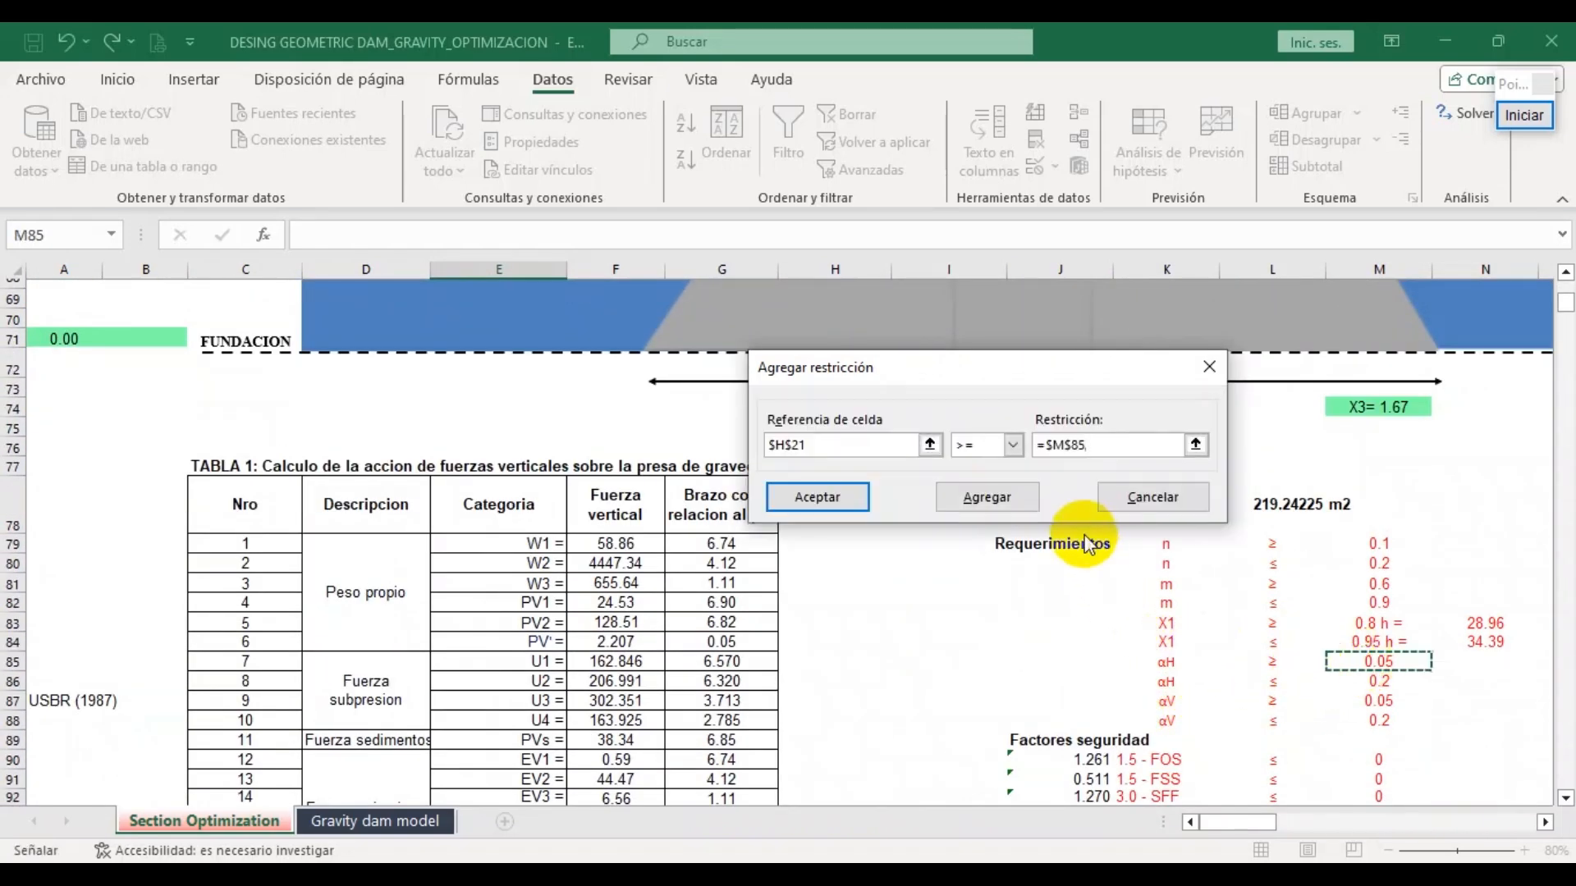
left_click(967, 497)
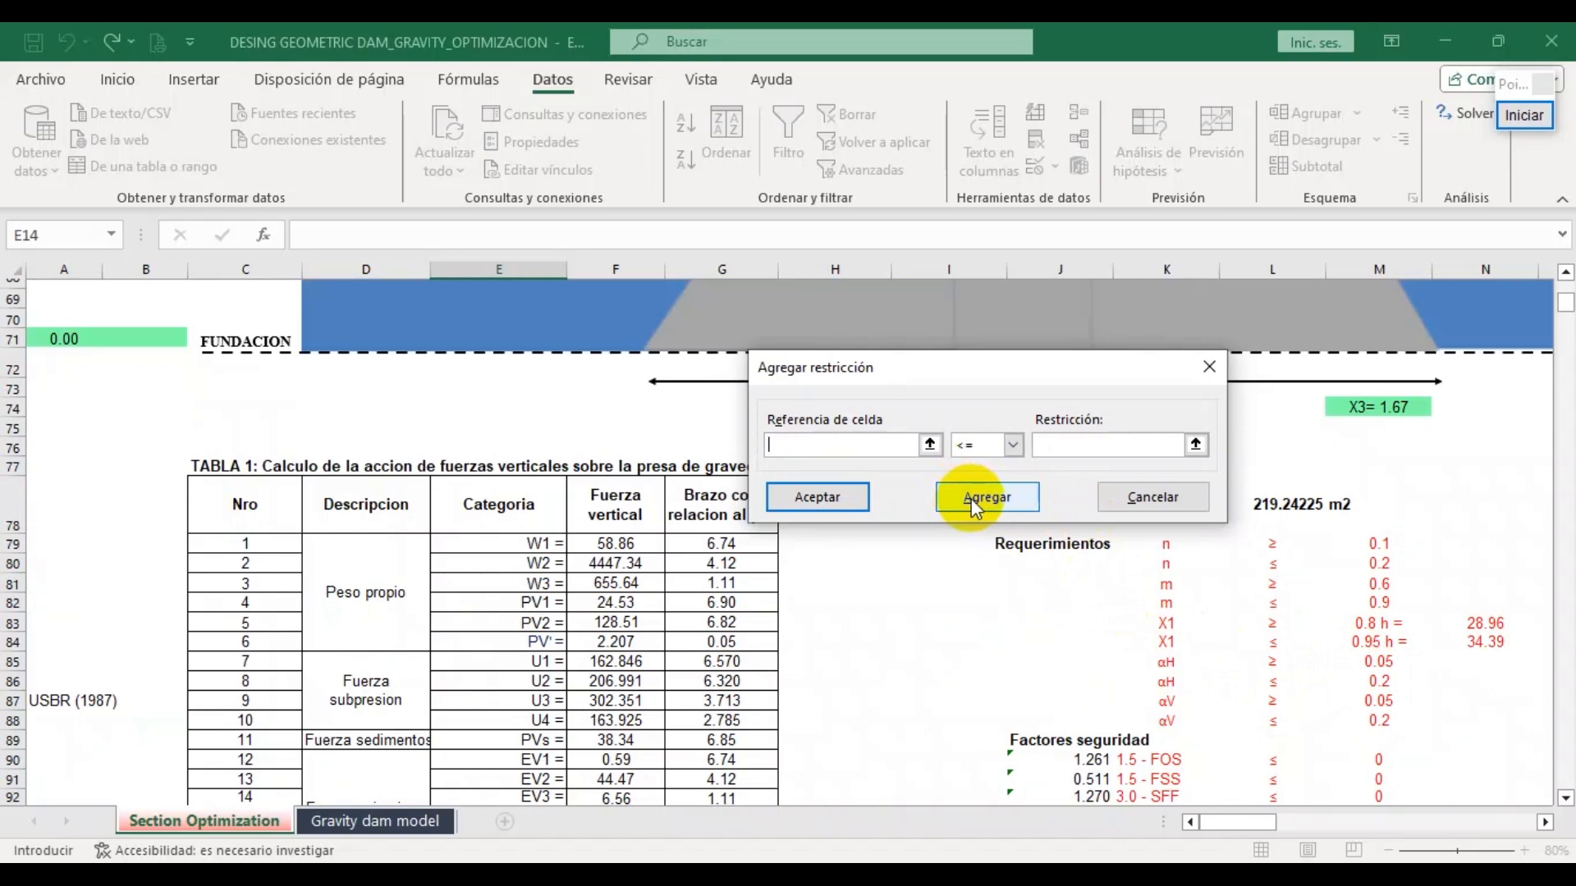
Add a constraint keeping the horizontal seismic acceleration in H21 less than or equal to the αH limit in M86
left_click(930, 444)
scroll(520, 520, "up", 18)
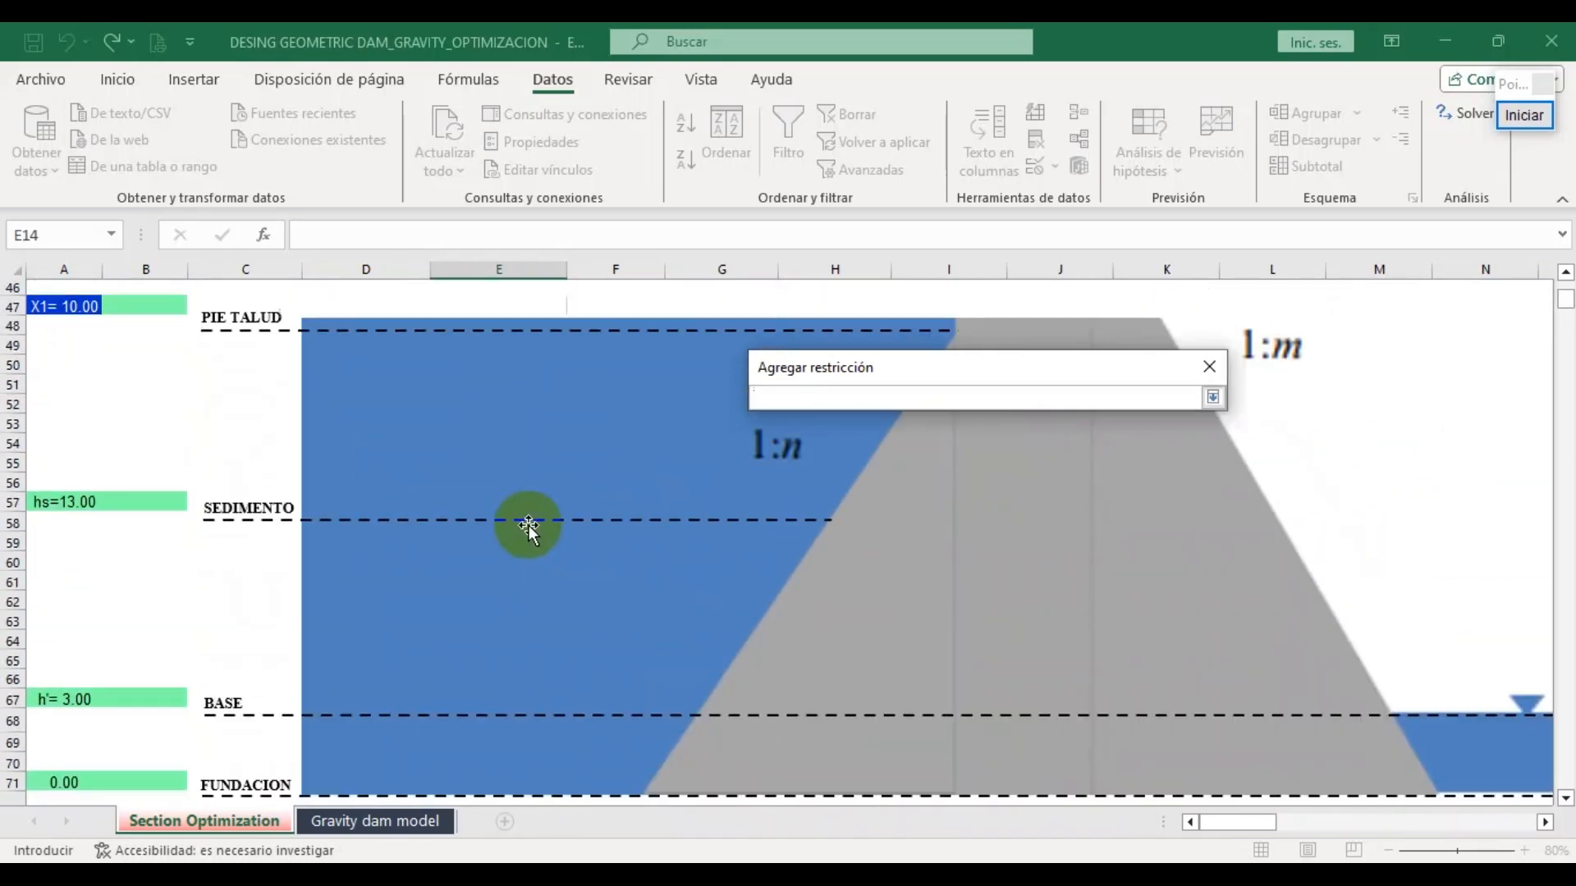
scroll(696, 587, "up", 2)
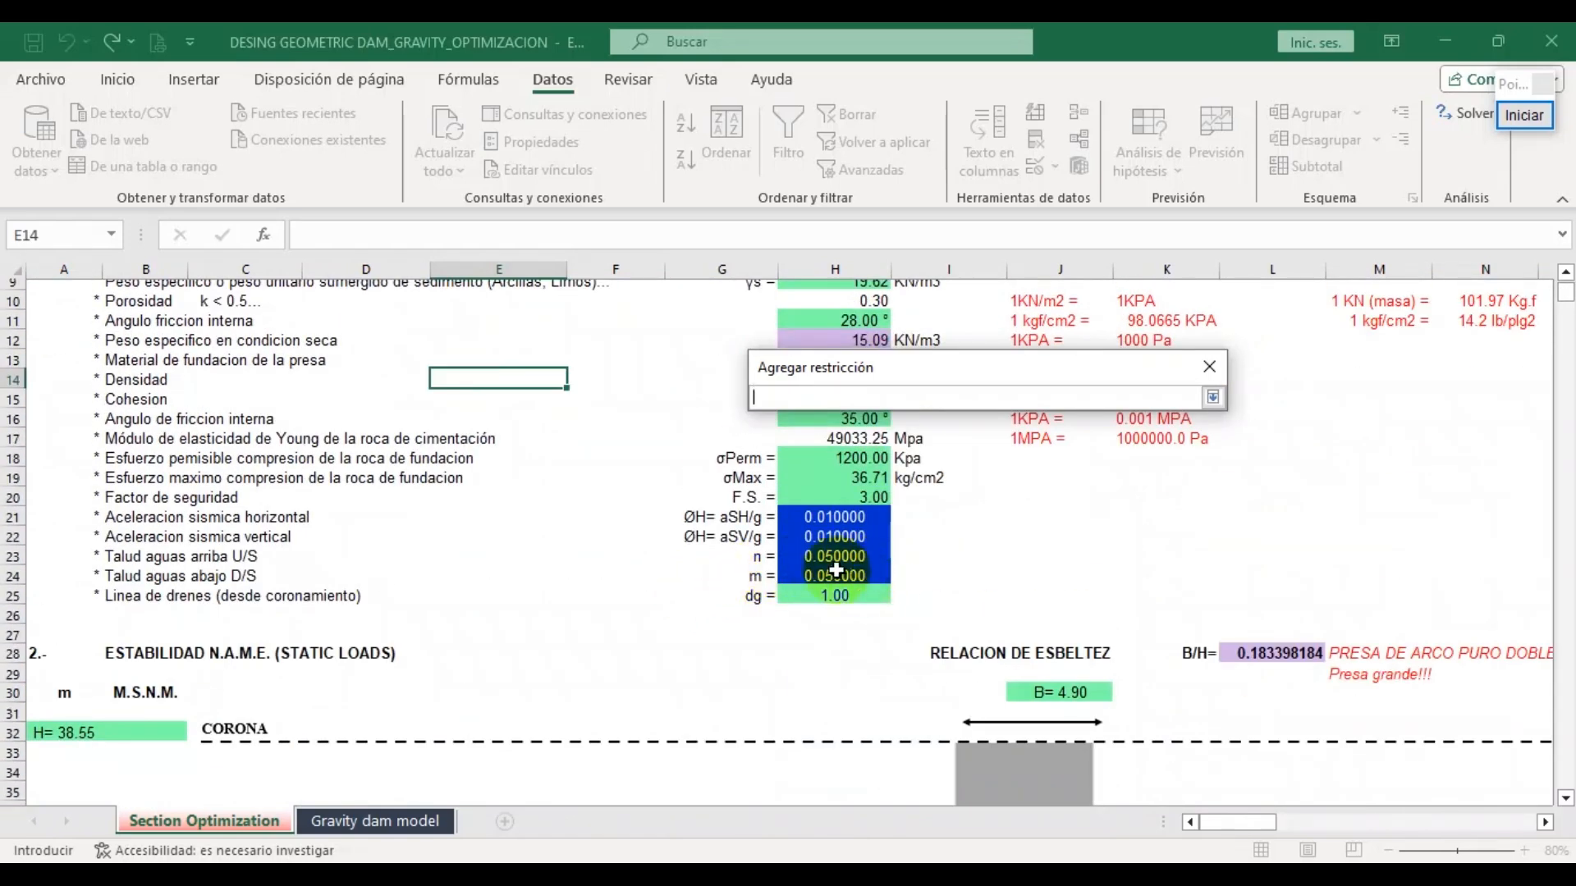
left_click(835, 517)
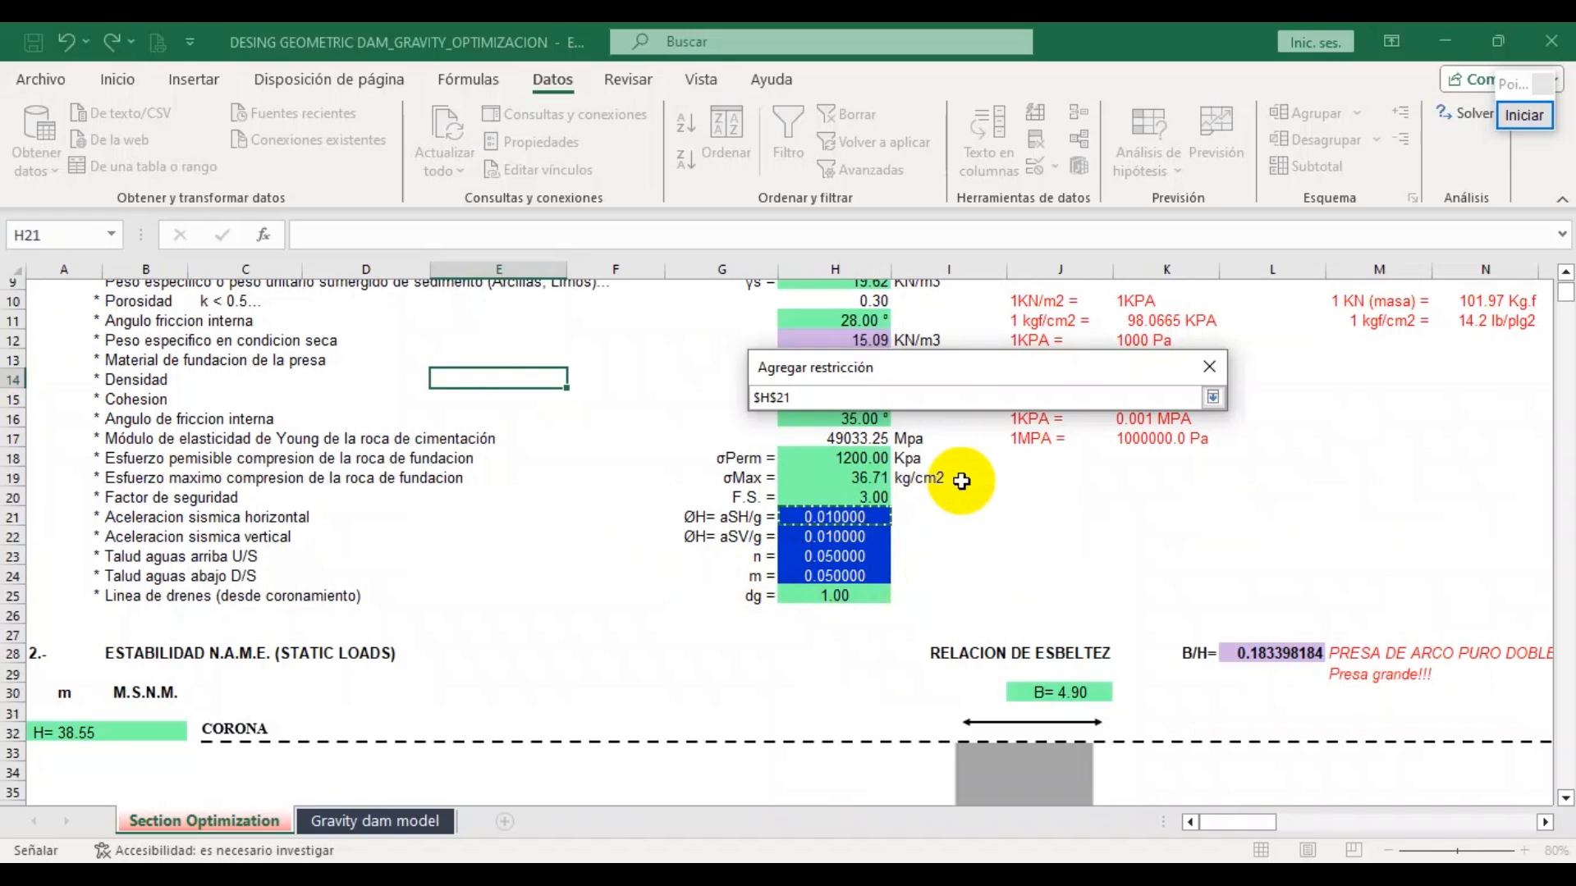
key("Return")
left_click(1195, 444)
scroll(1305, 680, "down", 13)
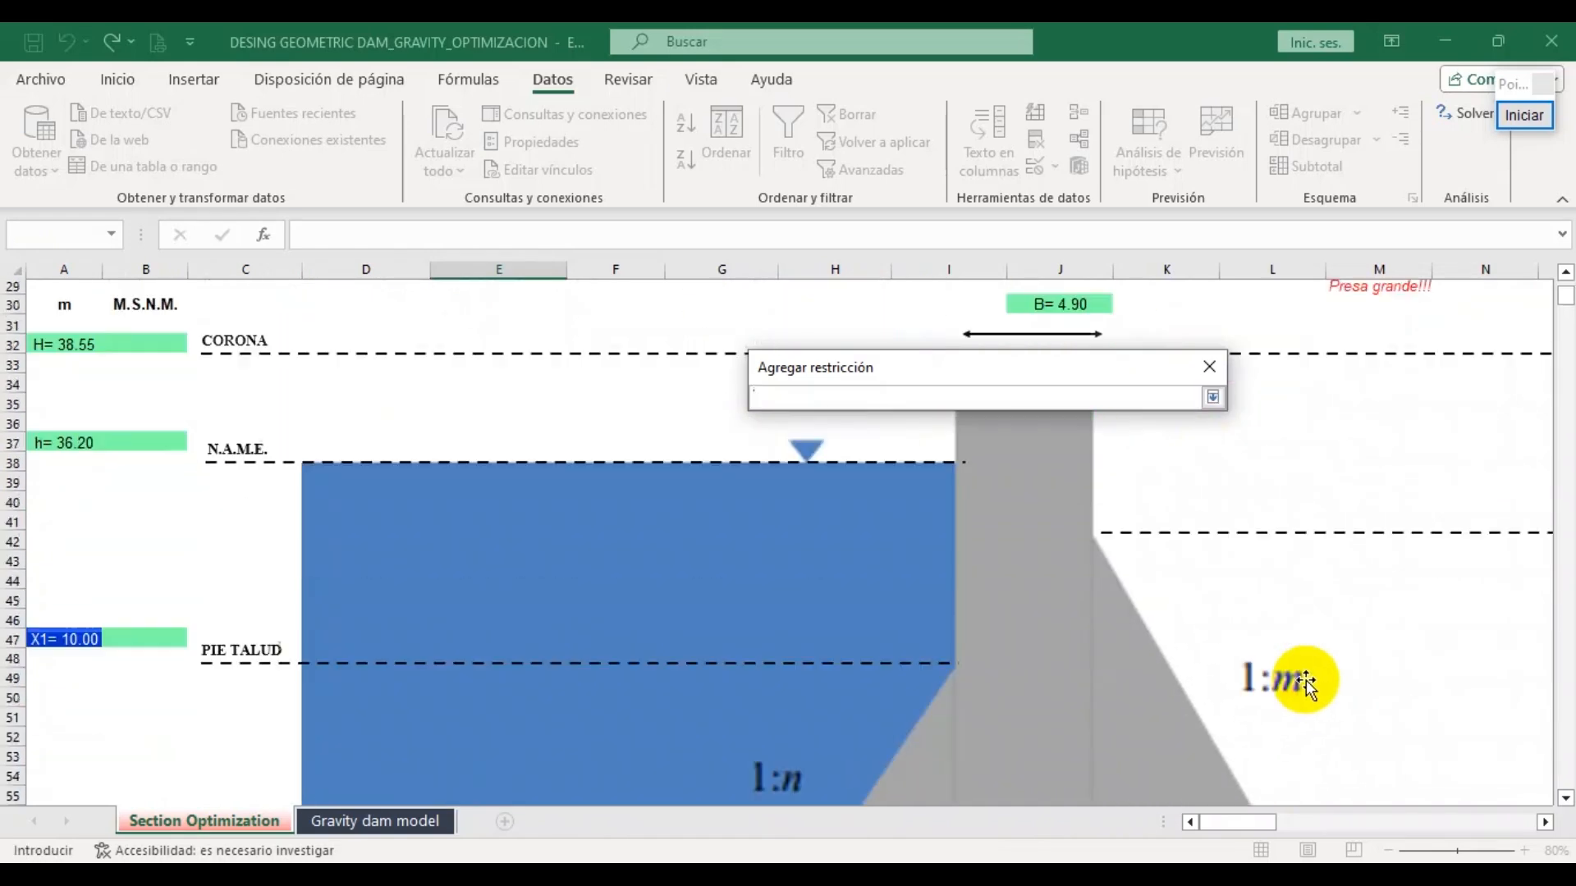
scroll(1319, 675, "down", 7)
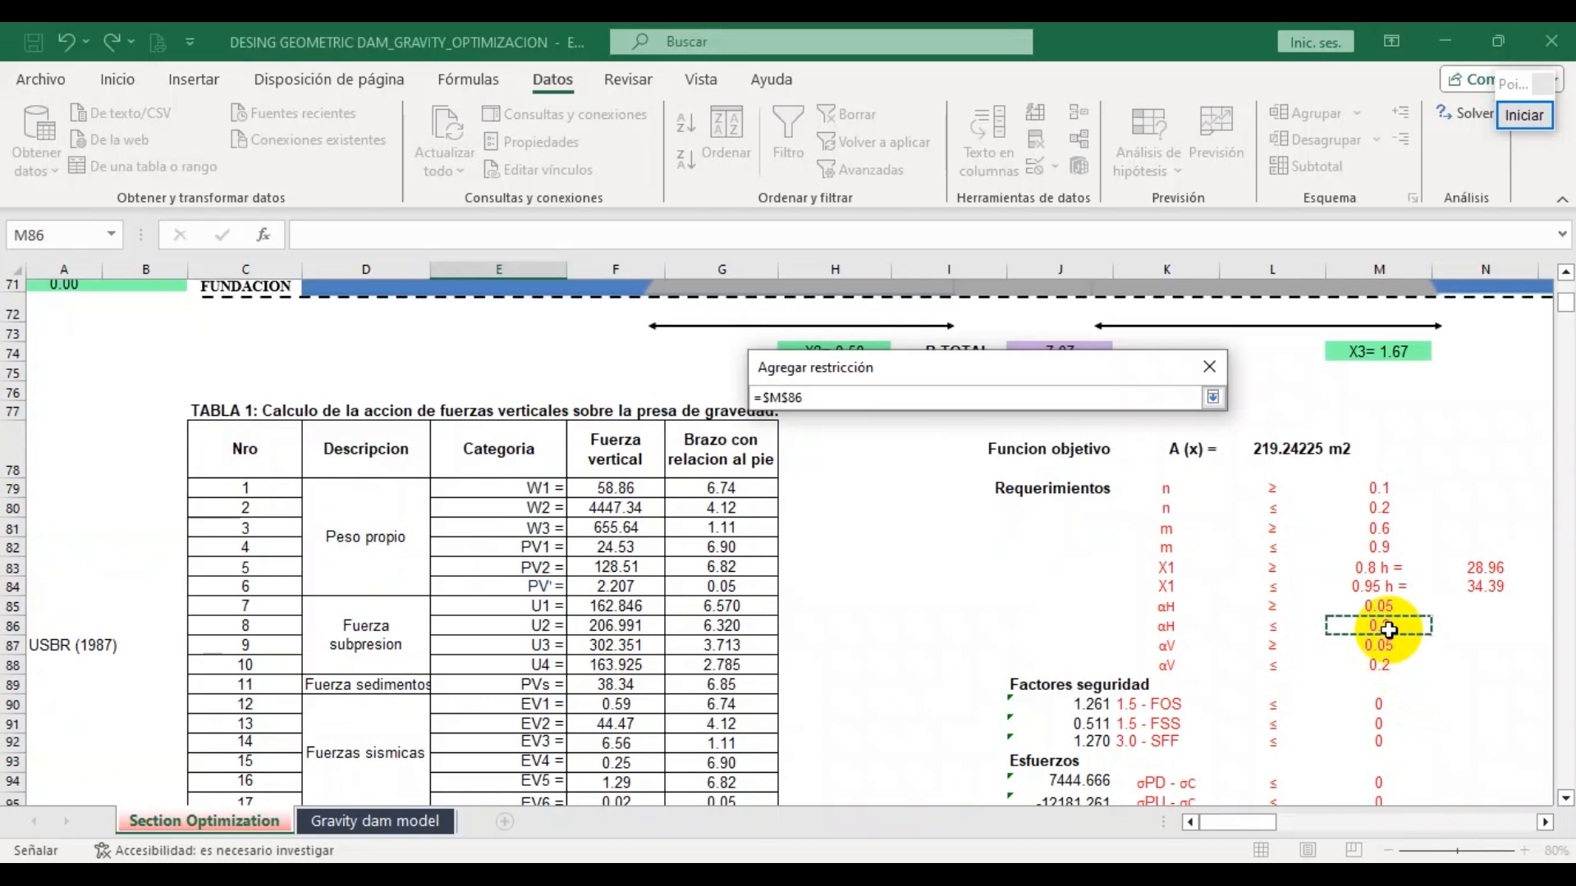
key("Return")
left_click(987, 495)
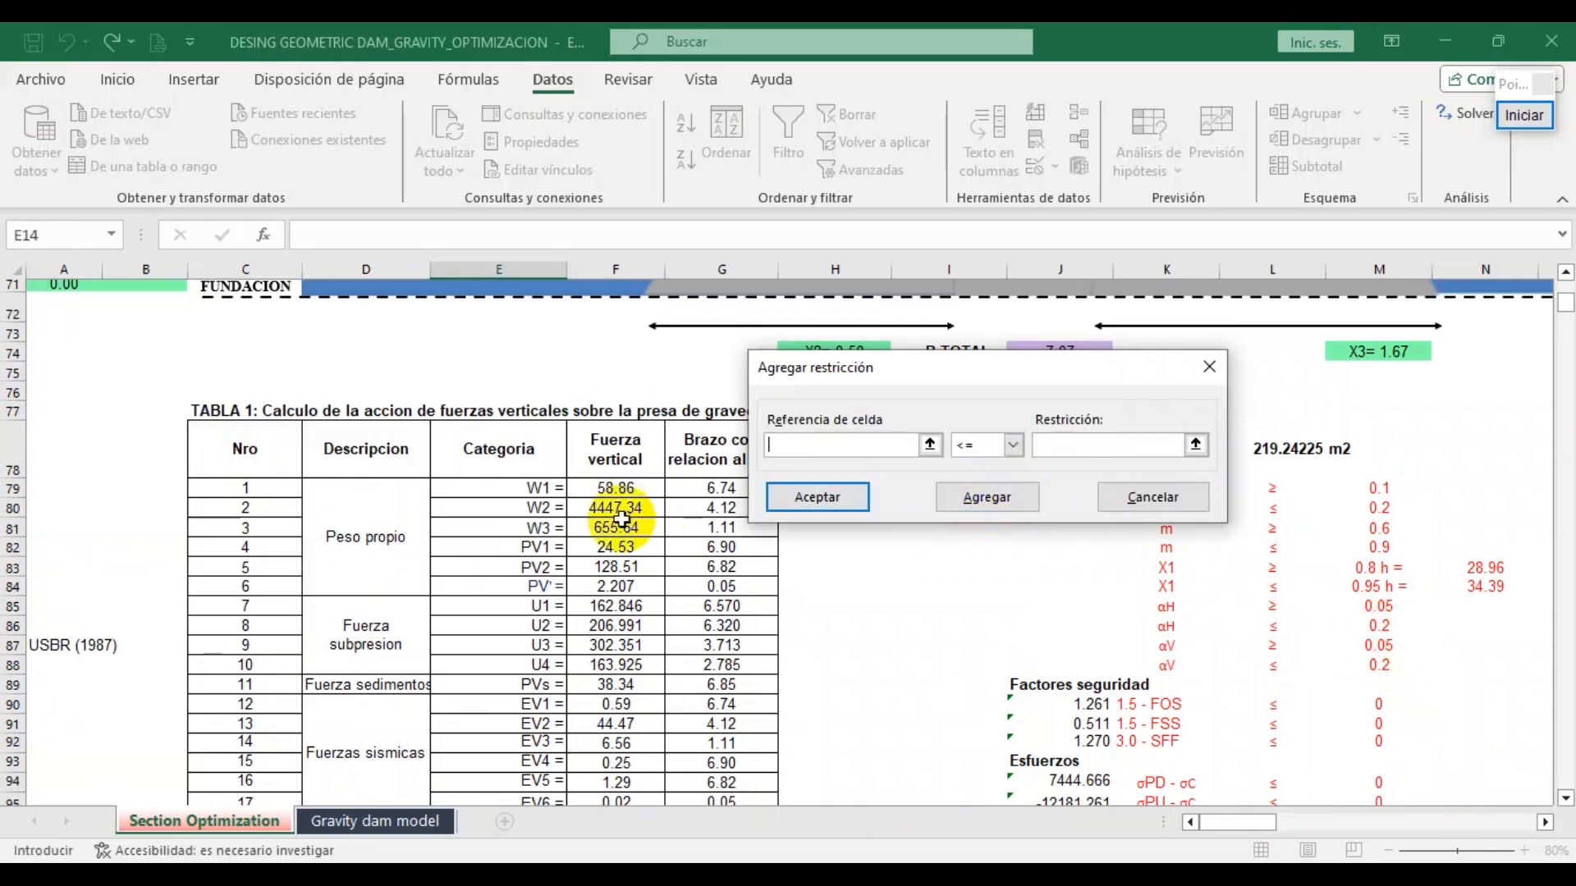
Add a constraint requiring the vertical seismic acceleration in H22 to be greater than or equal to the αV limit in M87
scroll(577, 530, "up", 7)
scroll(576, 529, "up", 14)
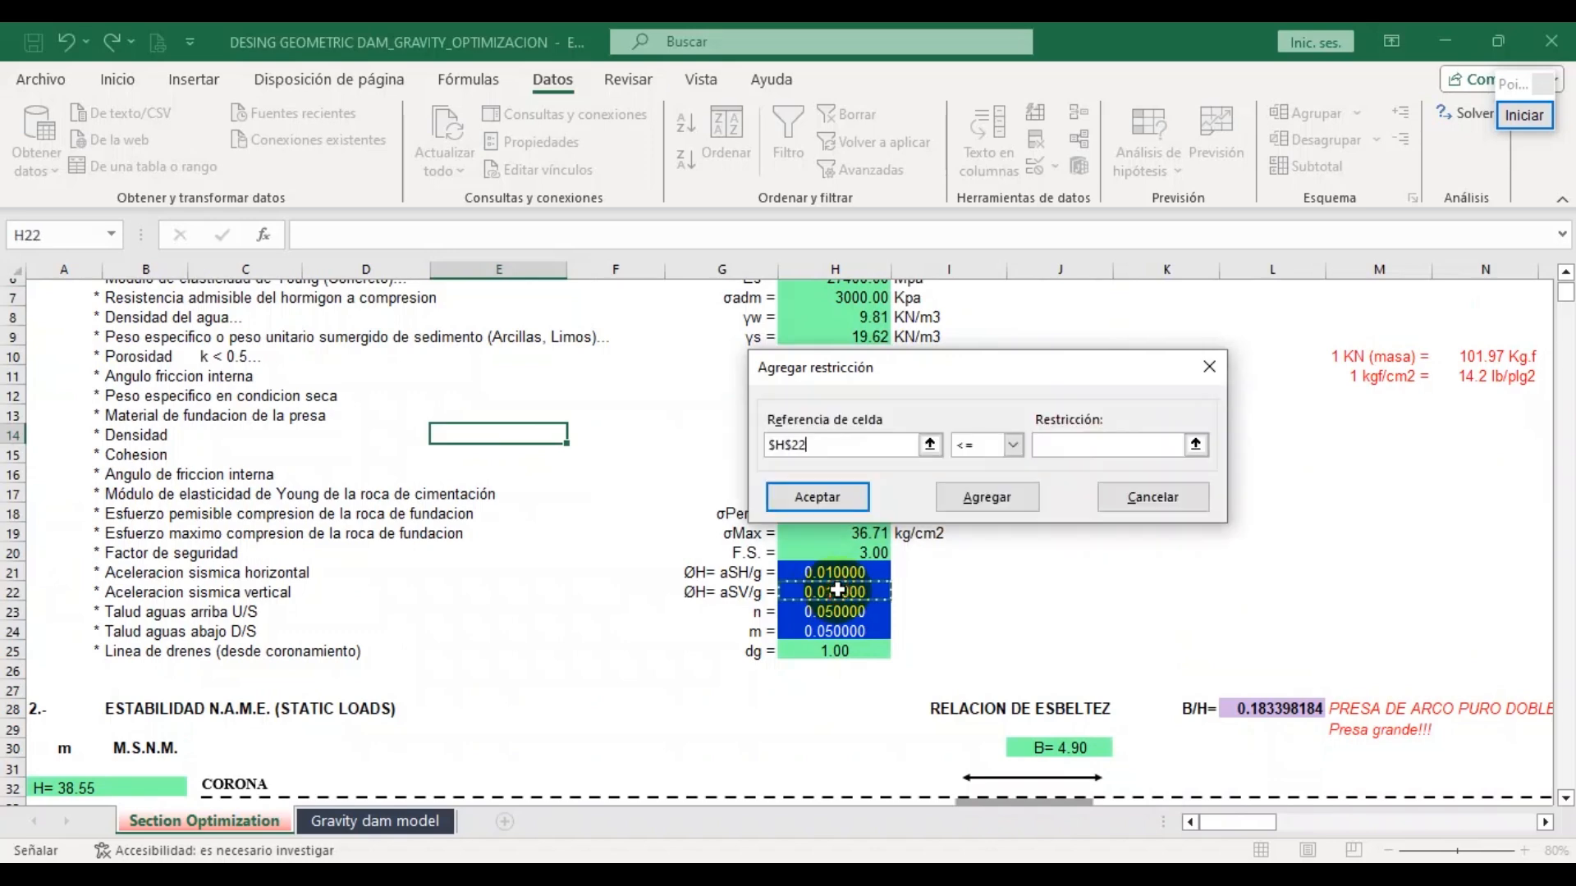
left_click(1011, 447)
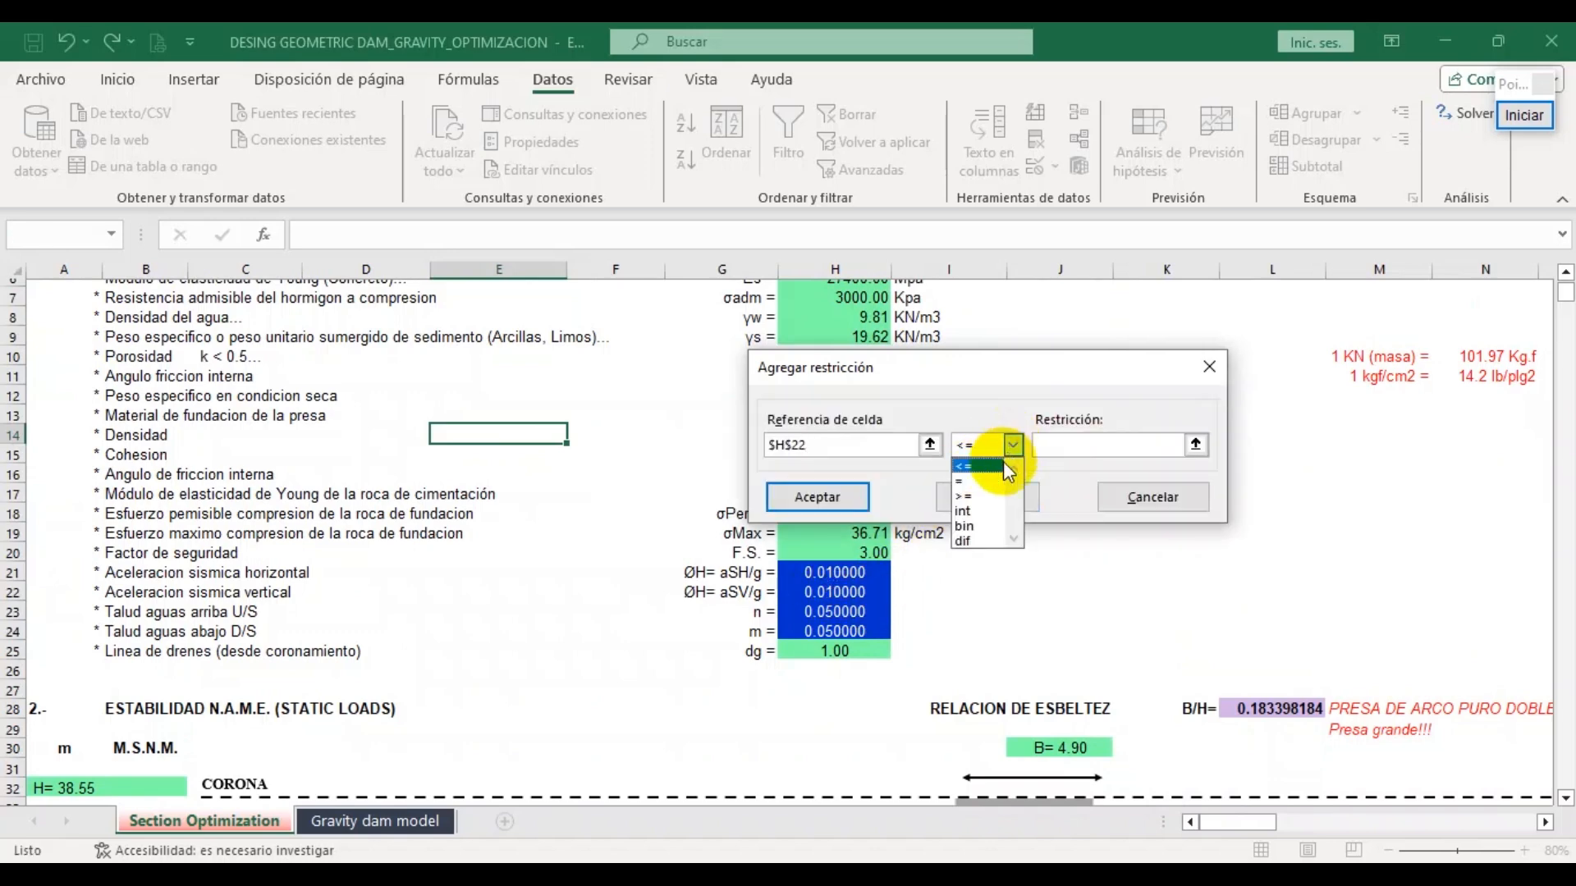
left_click(994, 503)
left_click(1149, 448)
left_click(1195, 445)
scroll(1281, 653, "down", 20)
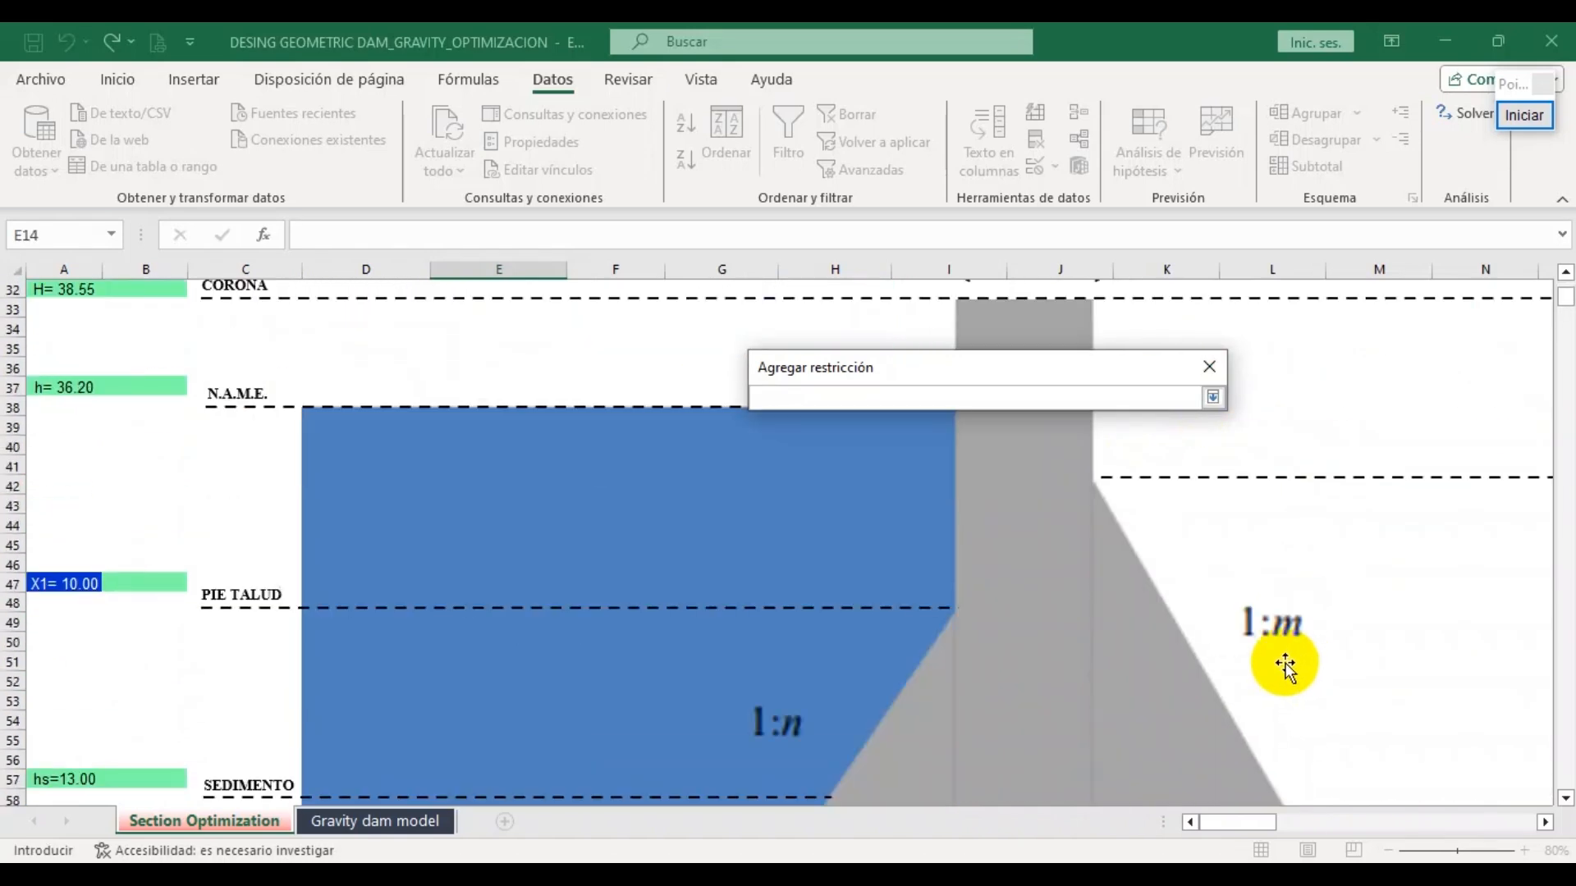
scroll(1323, 649, "down", 2)
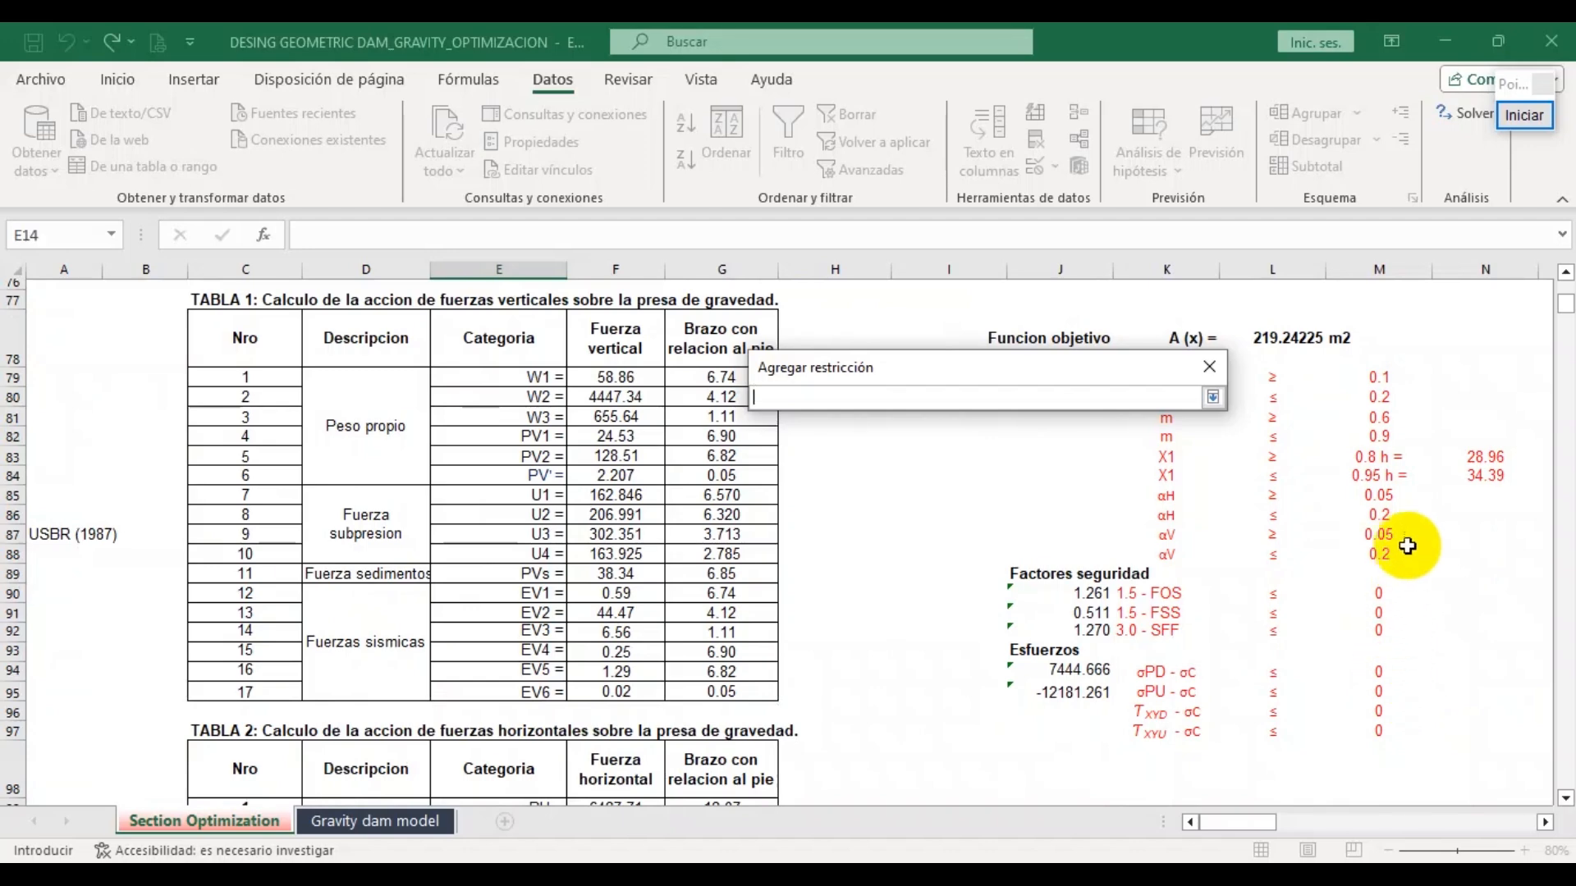
key("Return")
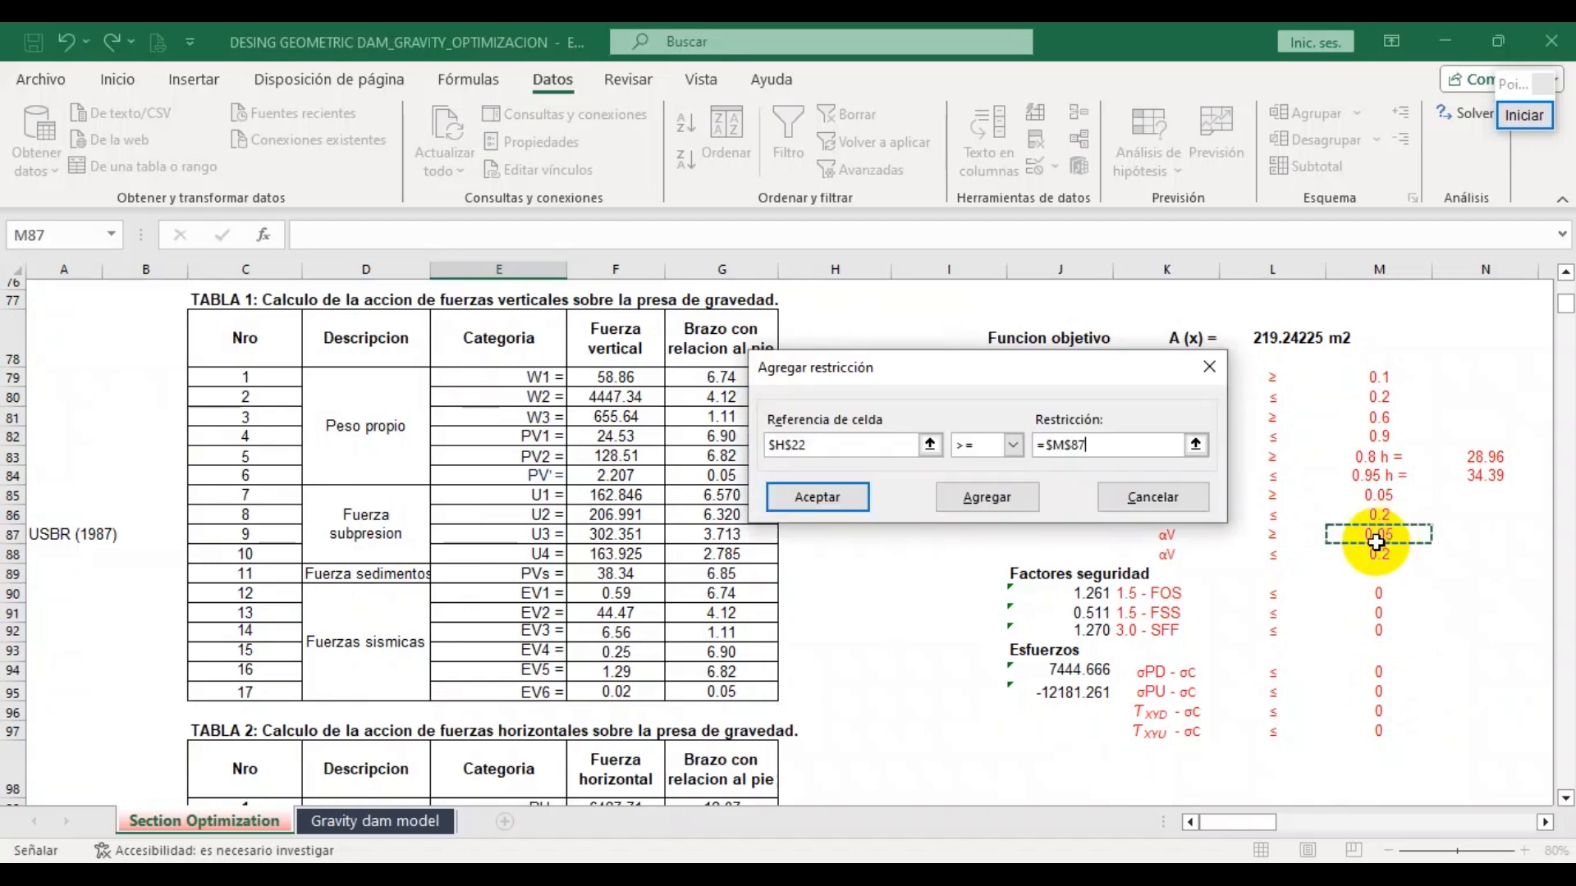
left_click(990, 498)
Add a constraint keeping the vertical seismic acceleration in H22 less than or equal to the αV limit in M88
scroll(615, 528, "up", 20)
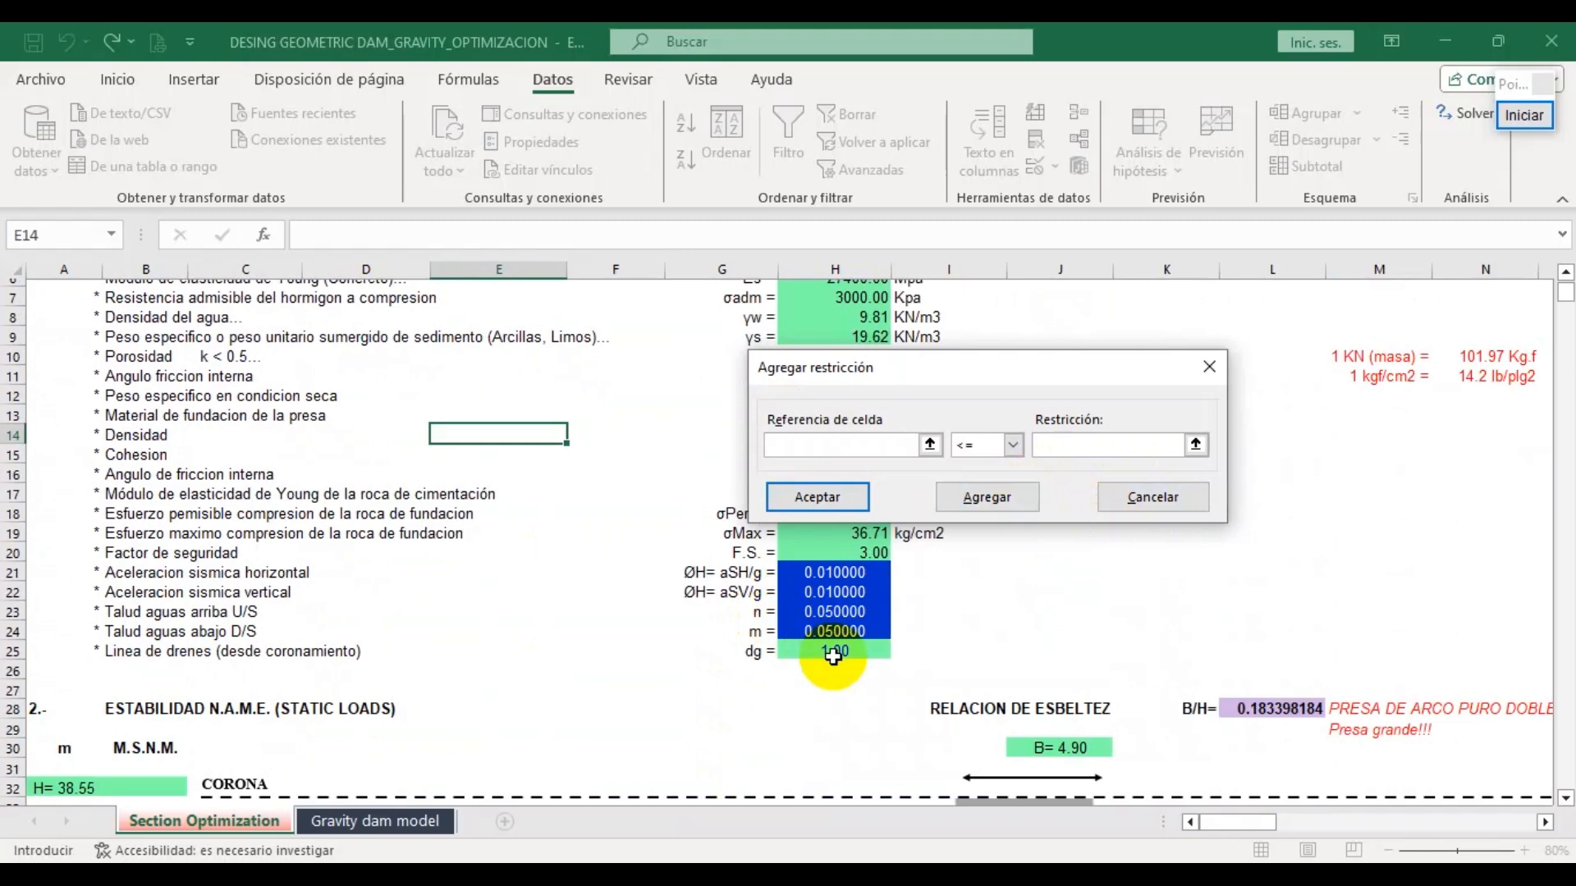
left_click(831, 593)
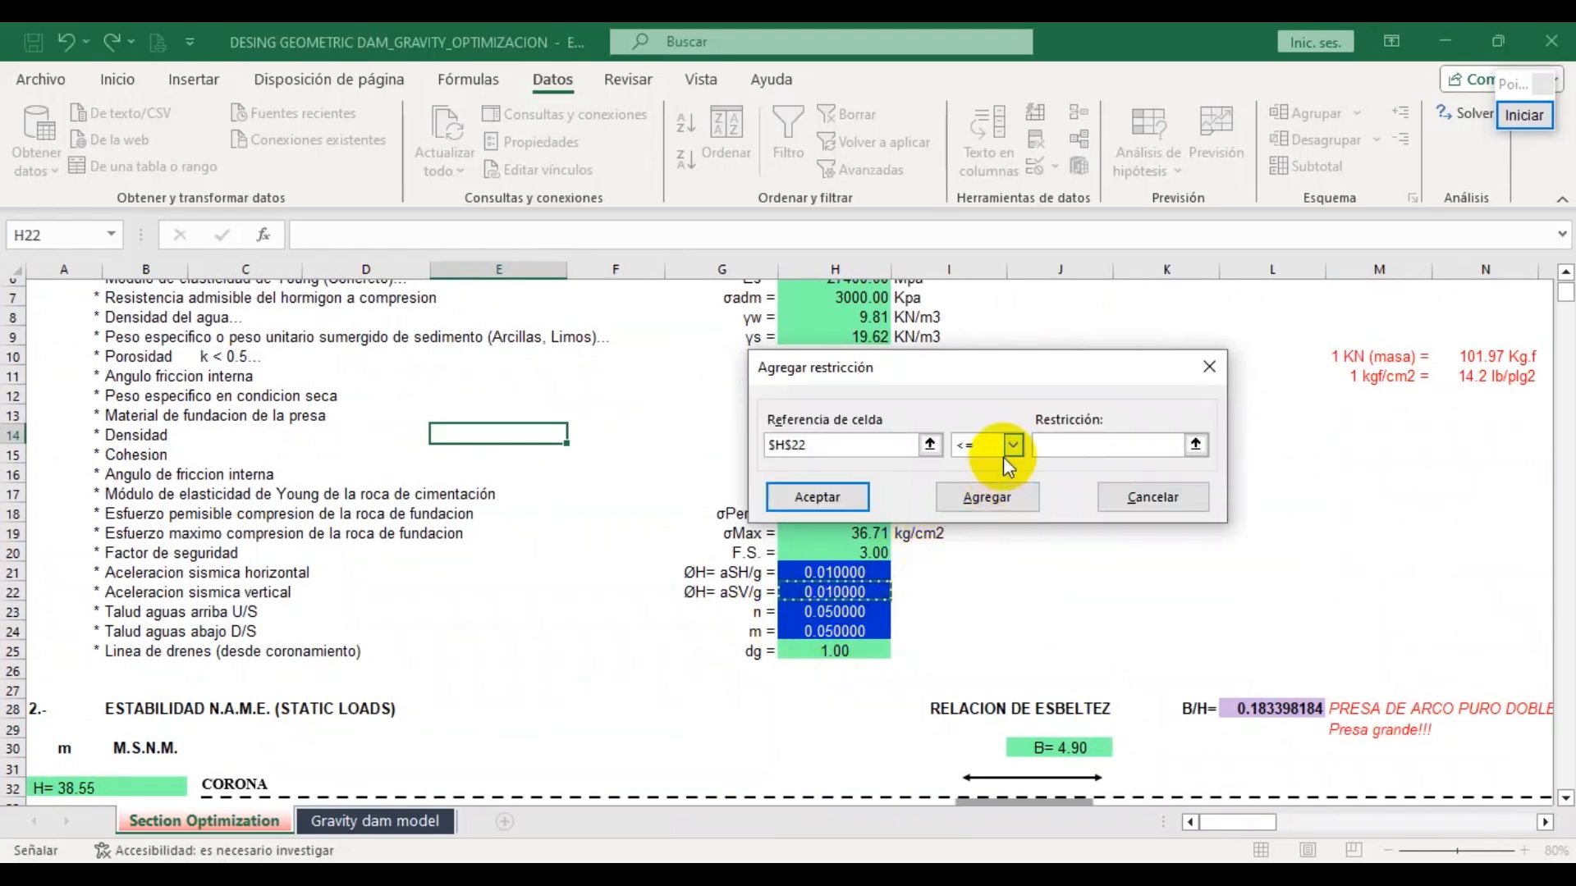
left_click(1195, 444)
scroll(1302, 705, "down", 14)
scroll(1327, 711, "down", 10)
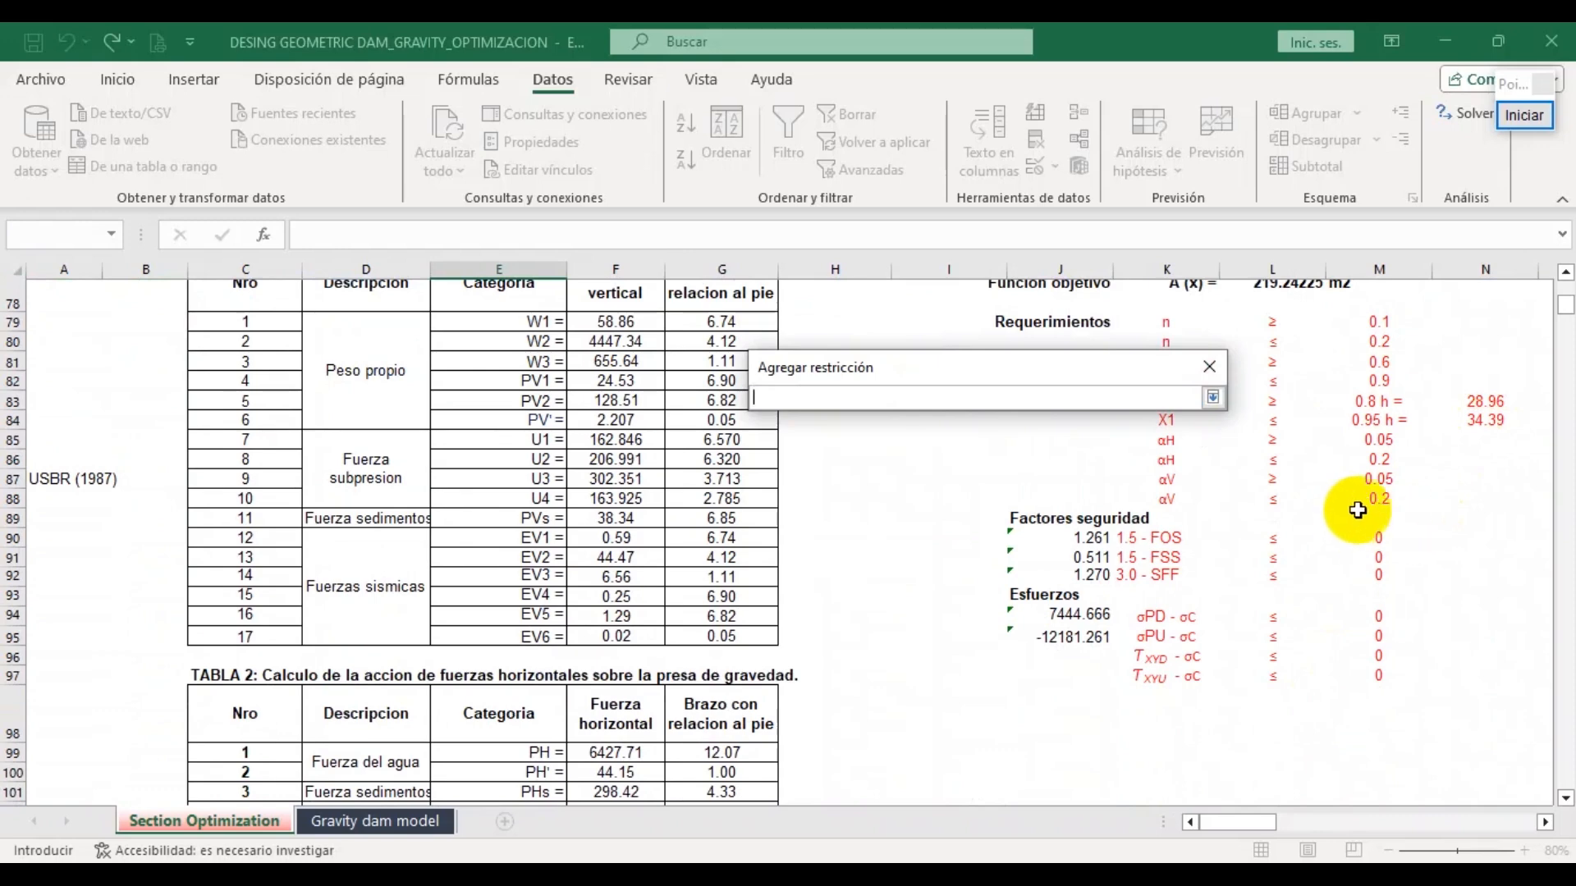
key("Return")
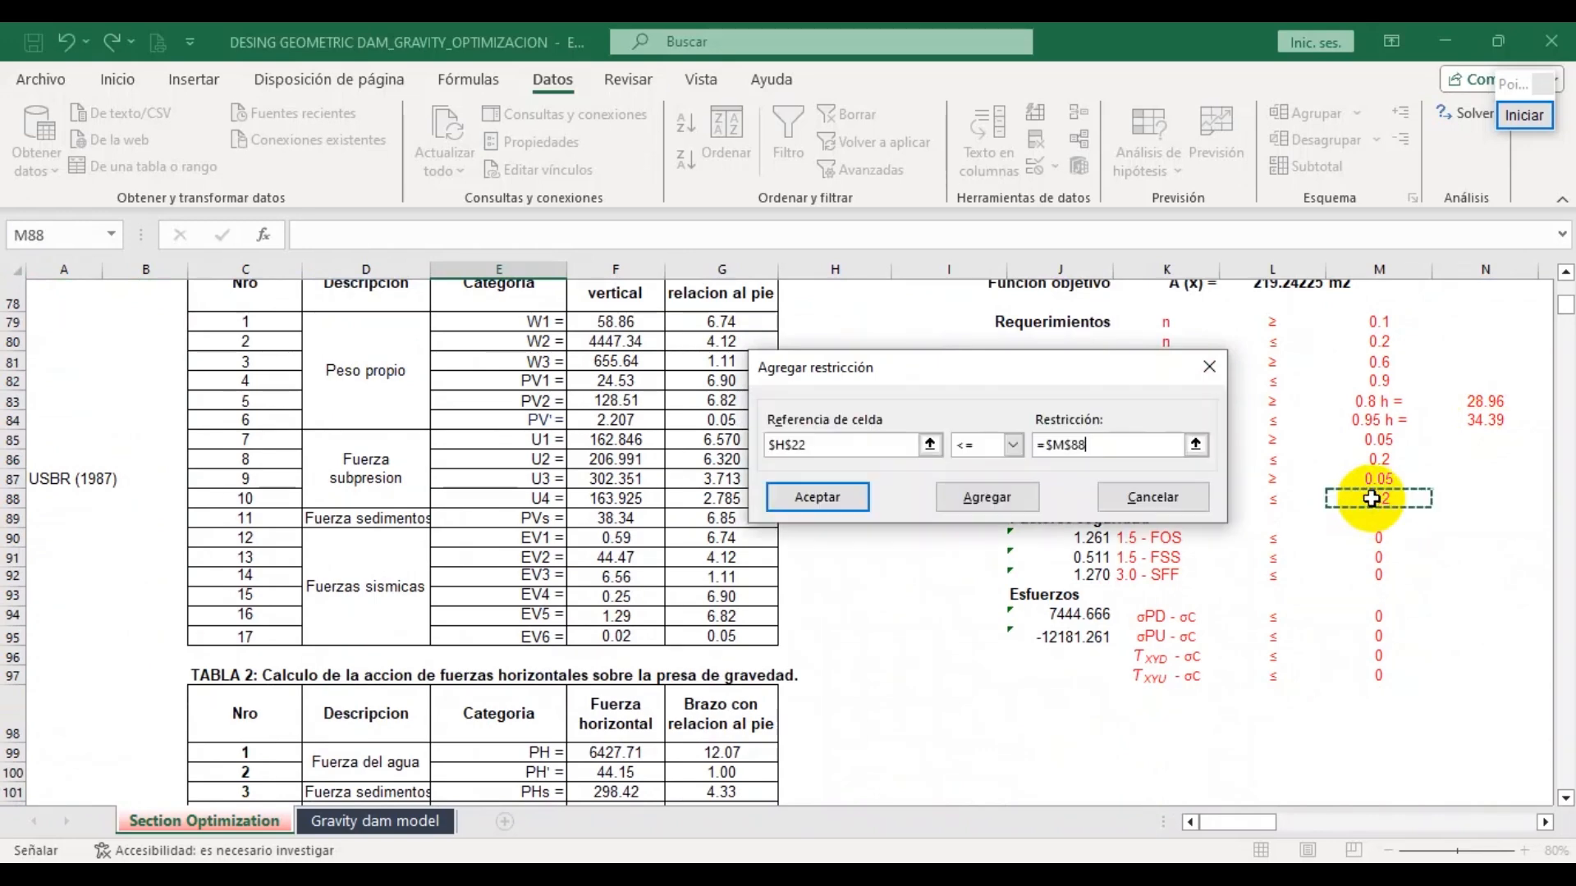
left_click(975, 499)
Add a constraint keeping the 1.5 - FOS safety factor expression in J90 less than or equal to M90
scroll(1030, 675, "up", 2)
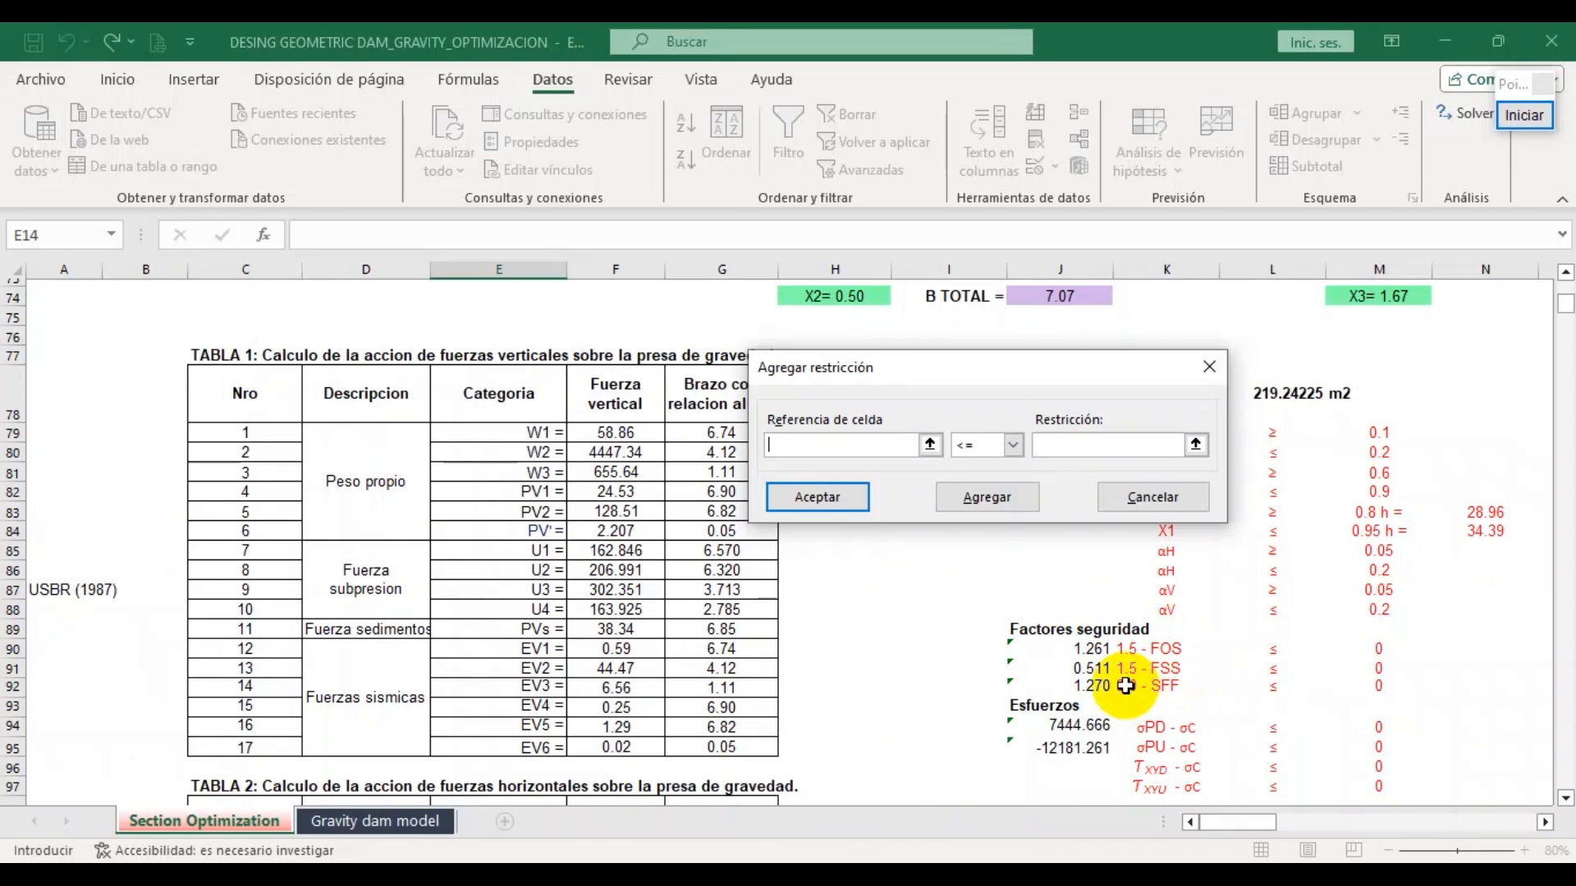
left_click(1085, 649)
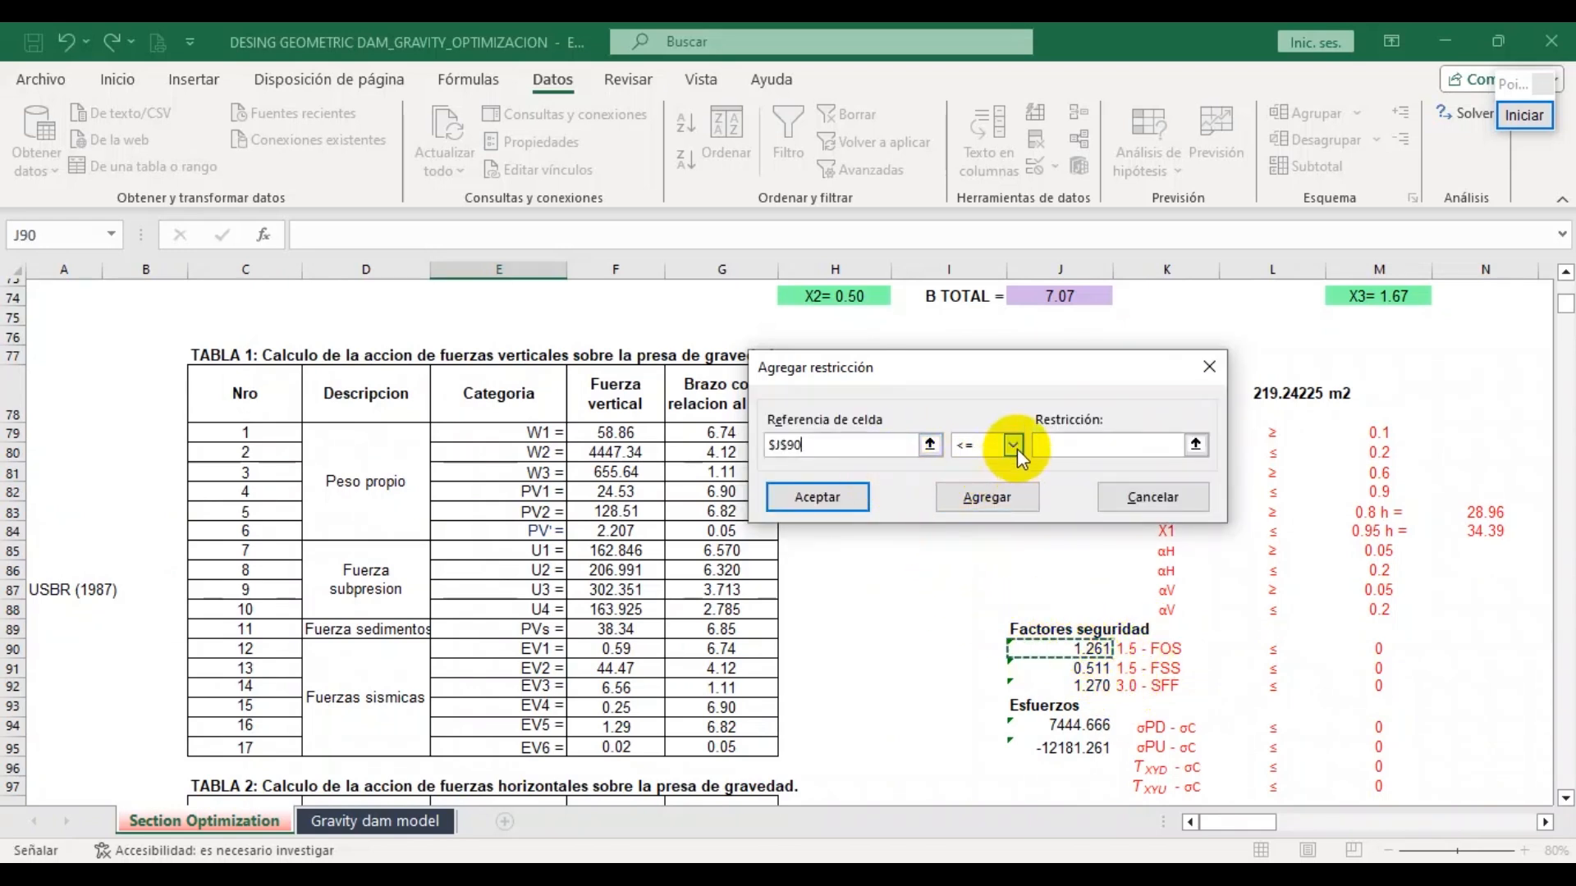
left_click(1196, 444)
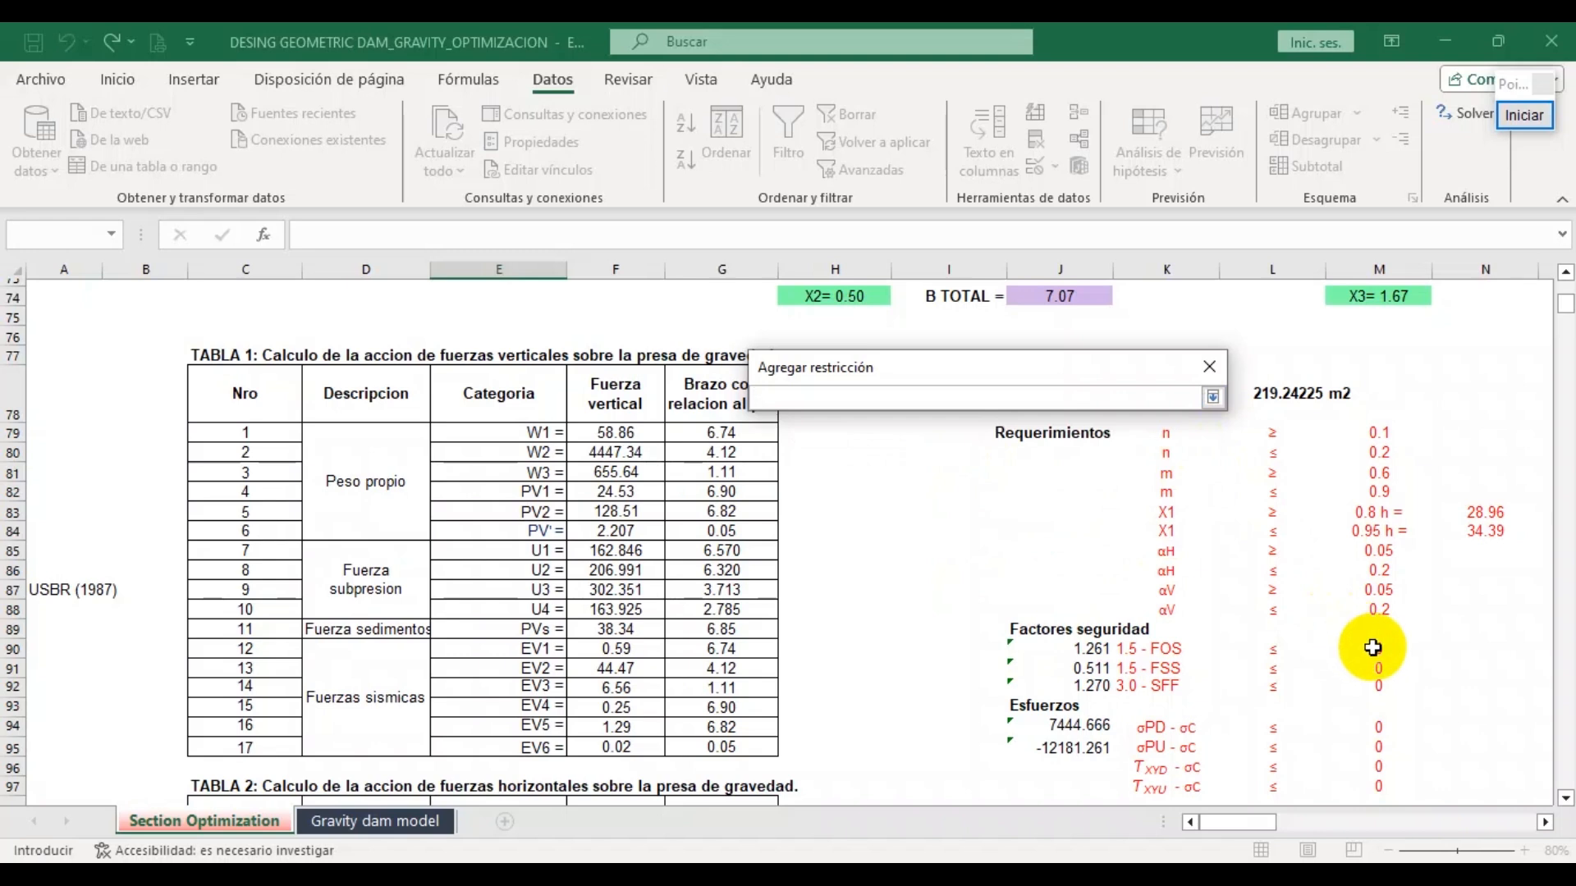
key("Return")
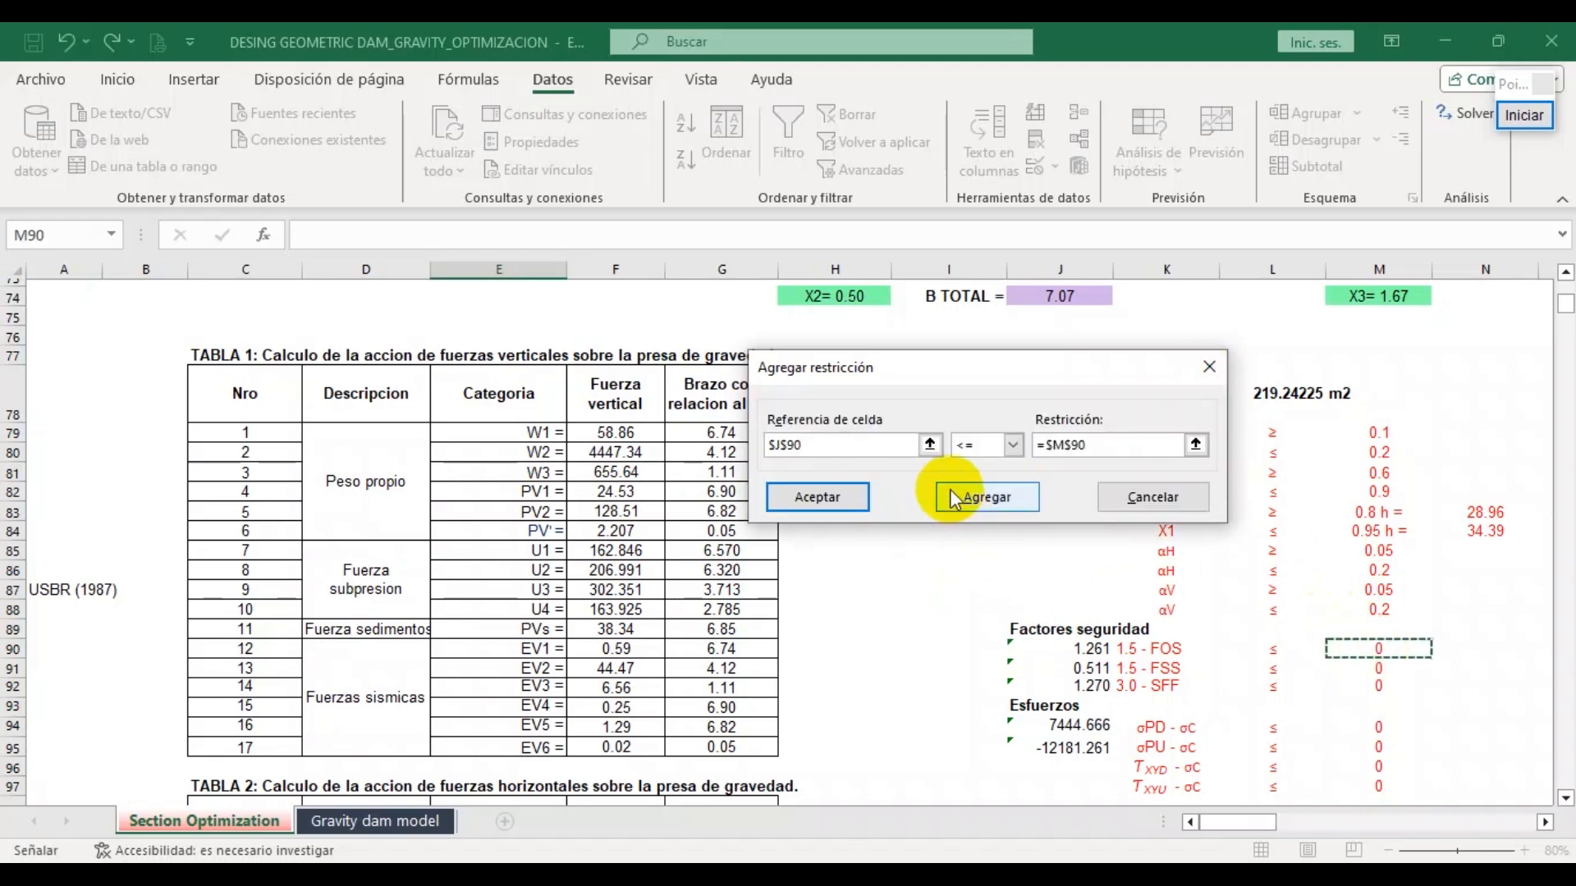
left_click(982, 499)
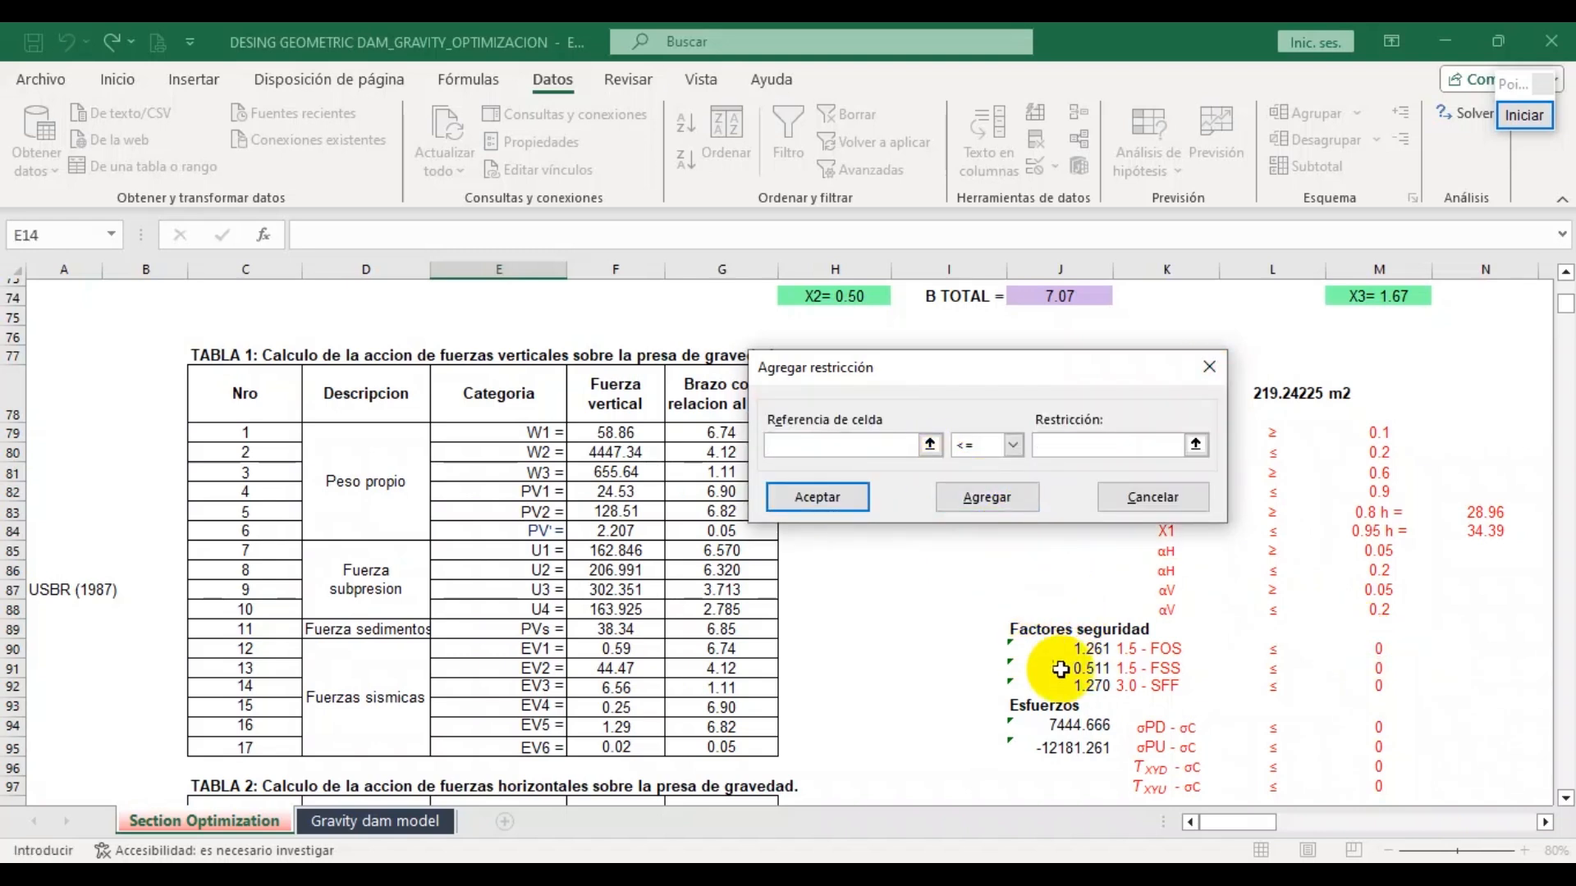
Add a constraint keeping the 1.5 - FSS safety factor expression in J91 less than or equal to M91
left_click(1196, 444)
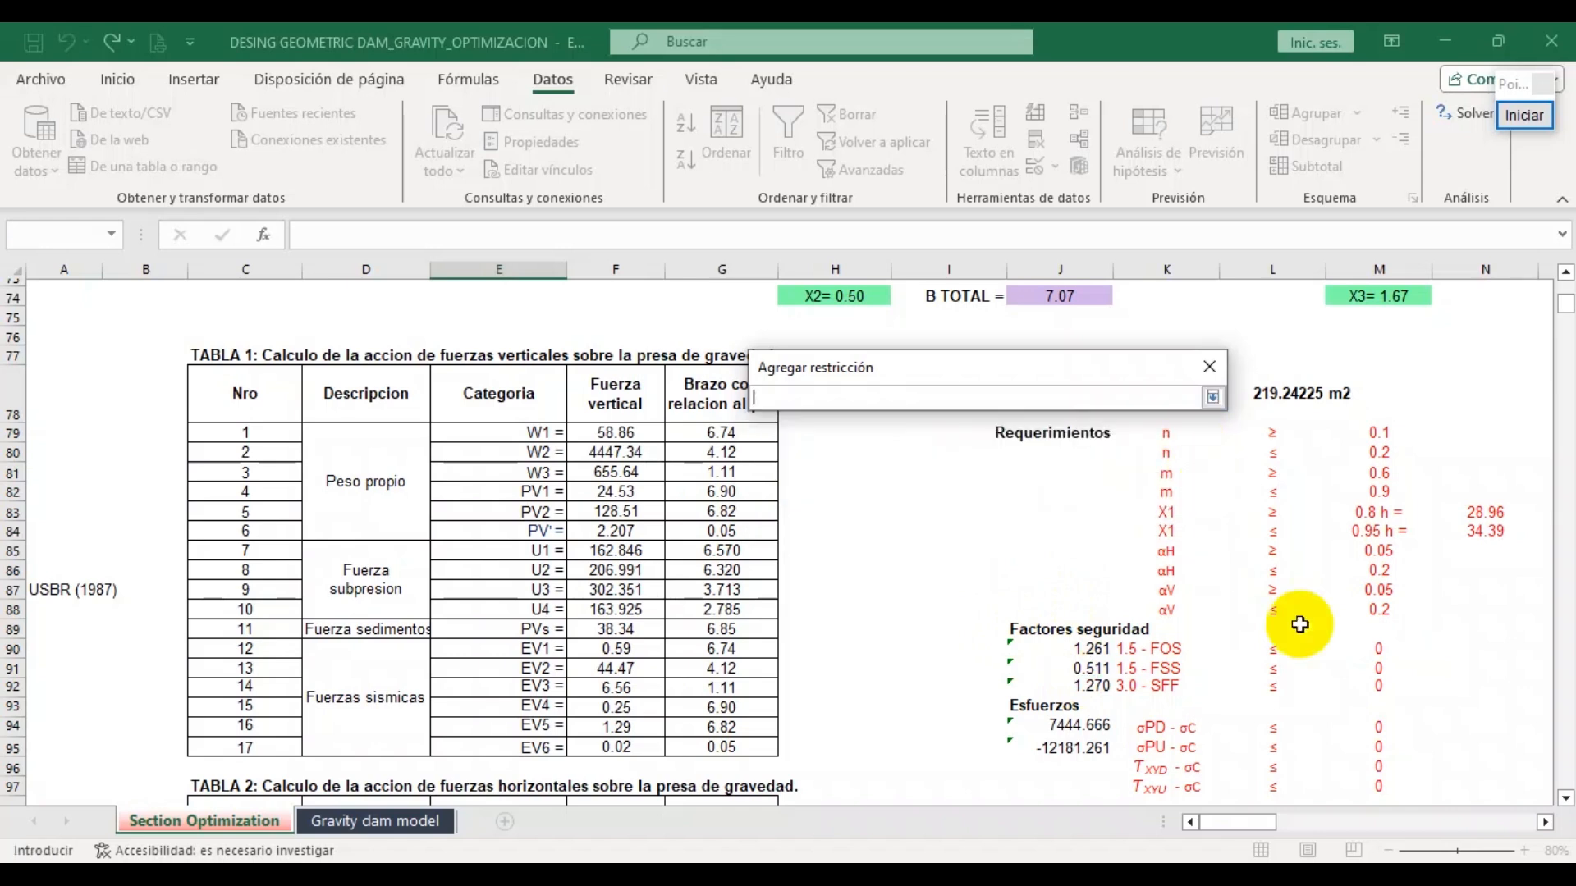
left_click(1379, 669)
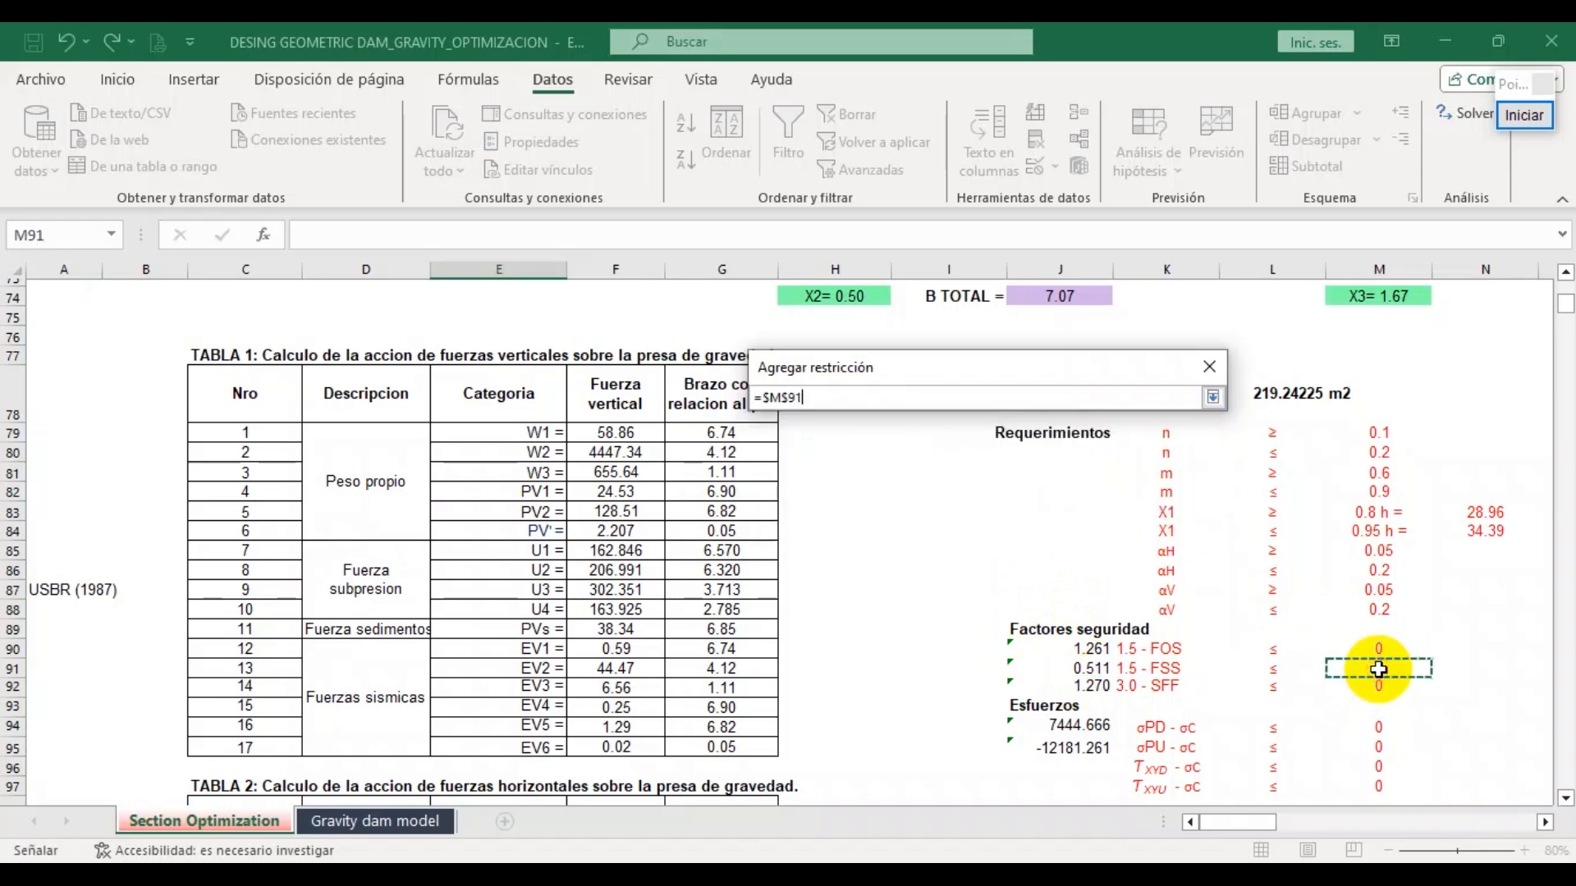
key("Return")
left_click(985, 500)
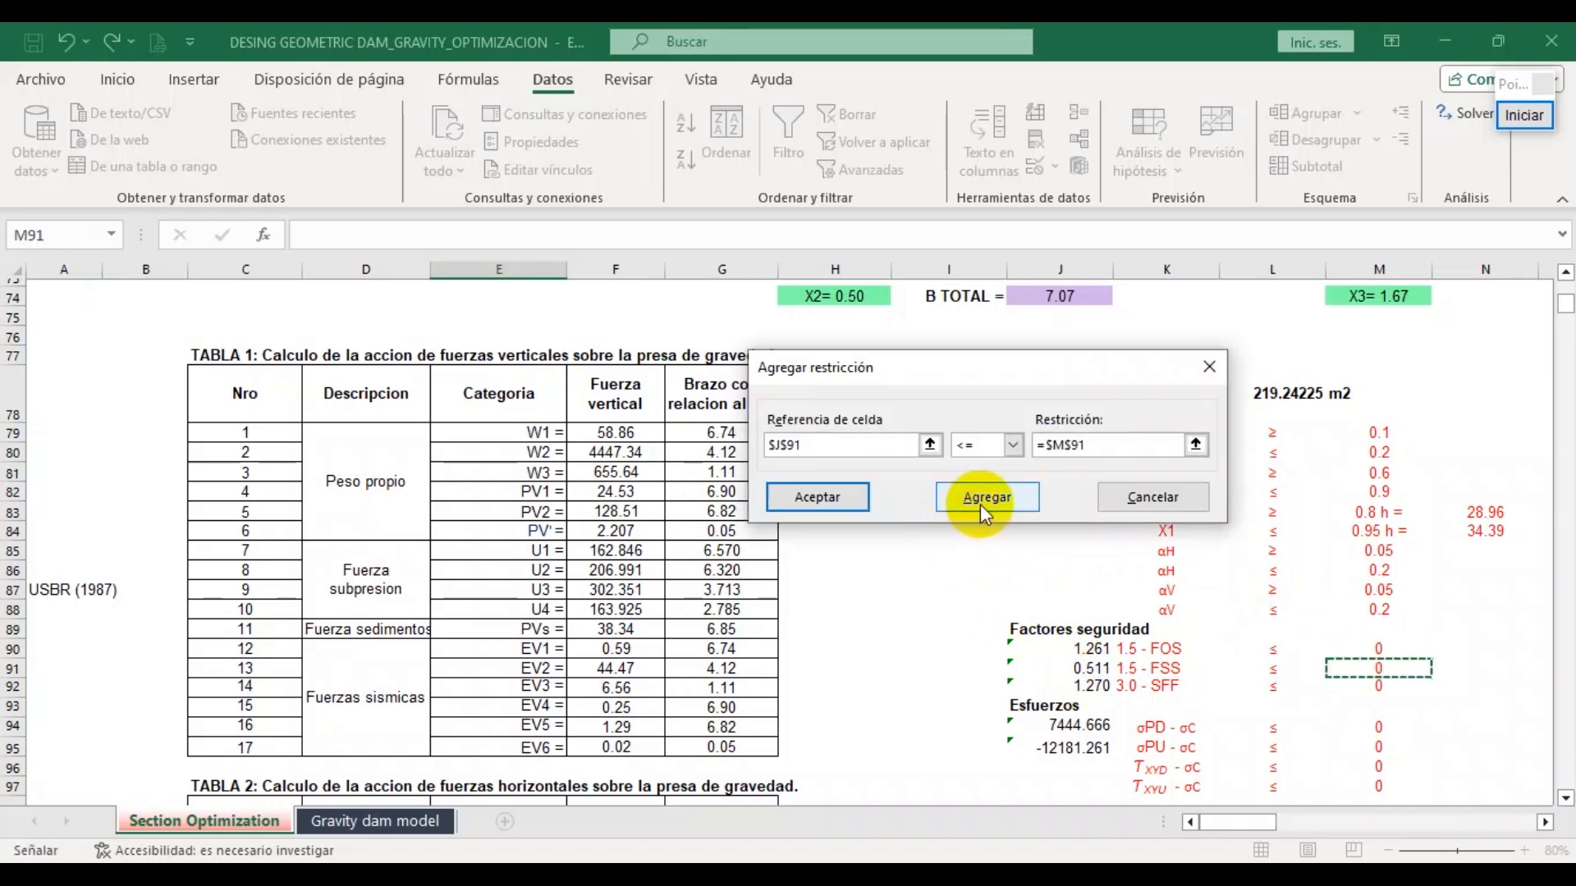
Add a constraint keeping the 3.0 - SFF safety factor expression in J92 less than or equal to M92
left_click(1098, 673)
left_click(1196, 444)
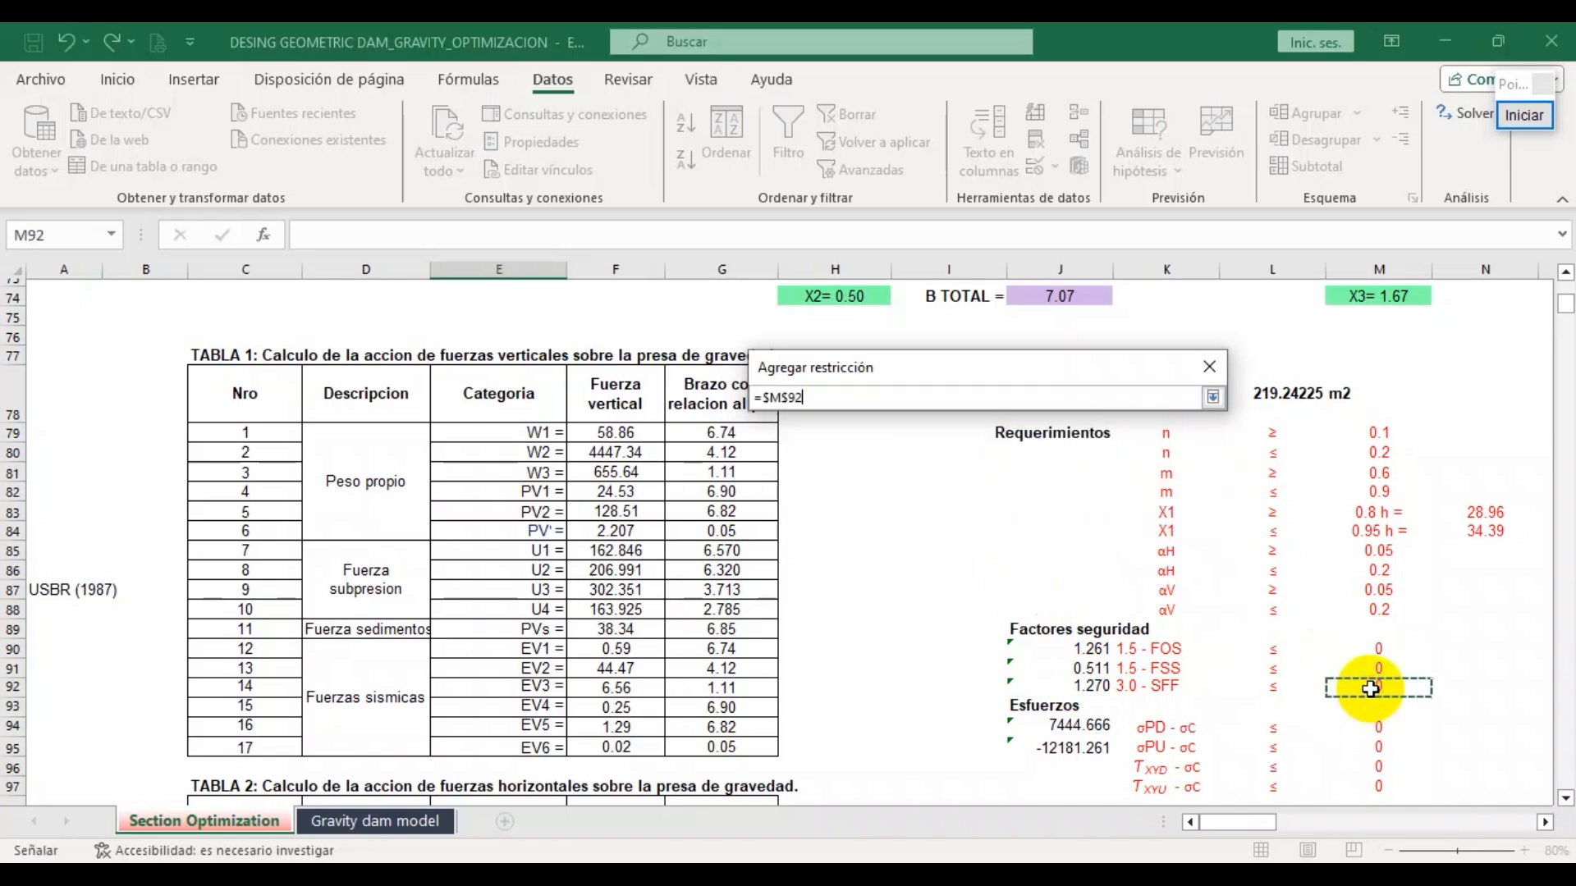
key("Return")
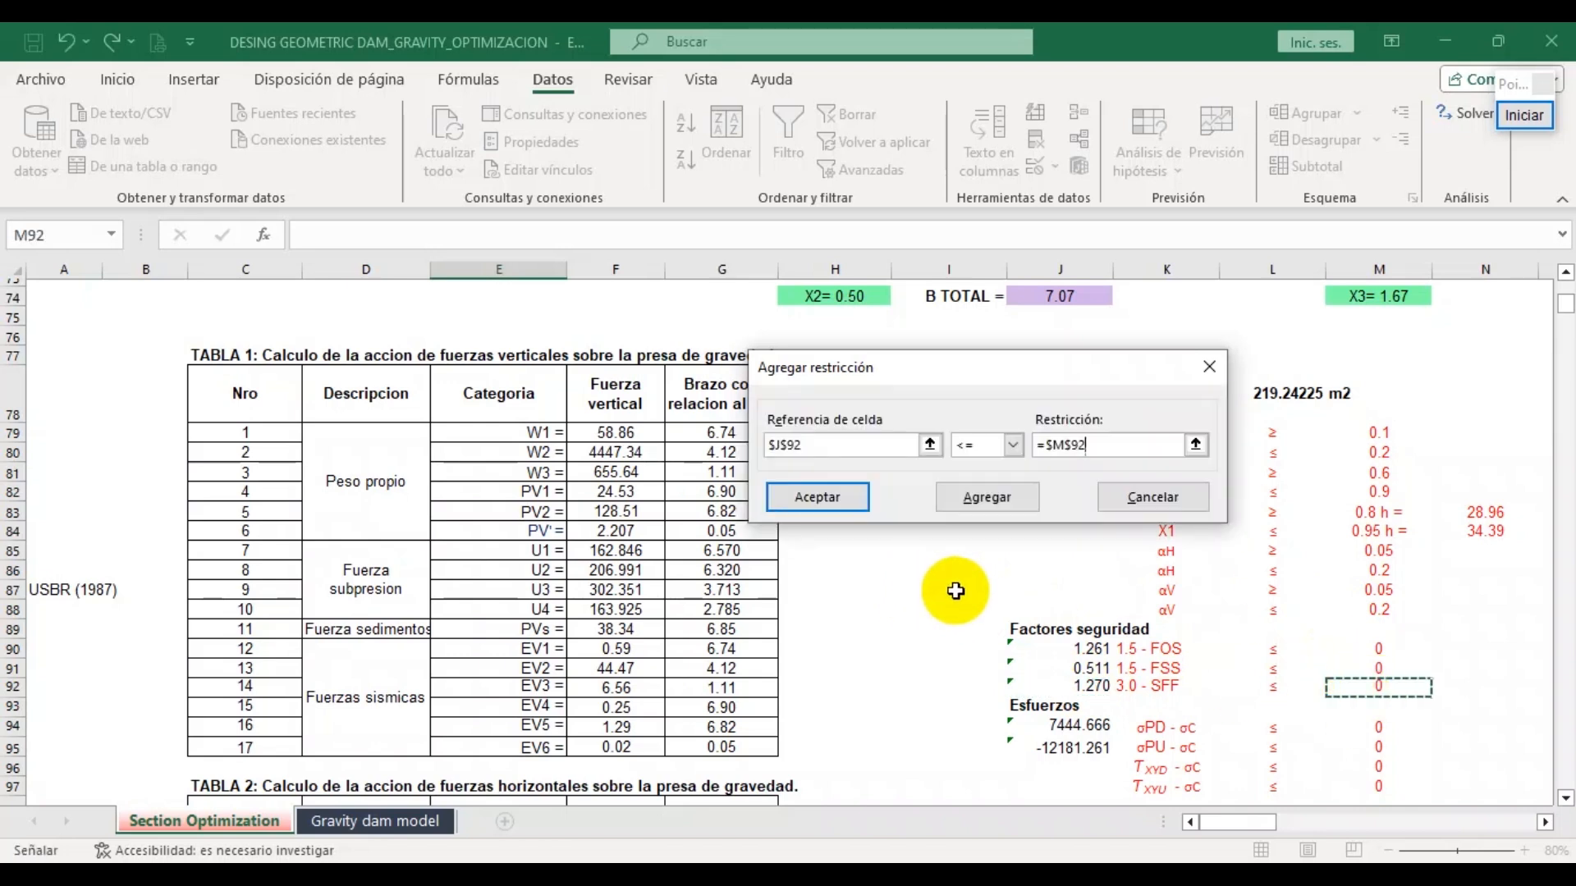
left_click(989, 497)
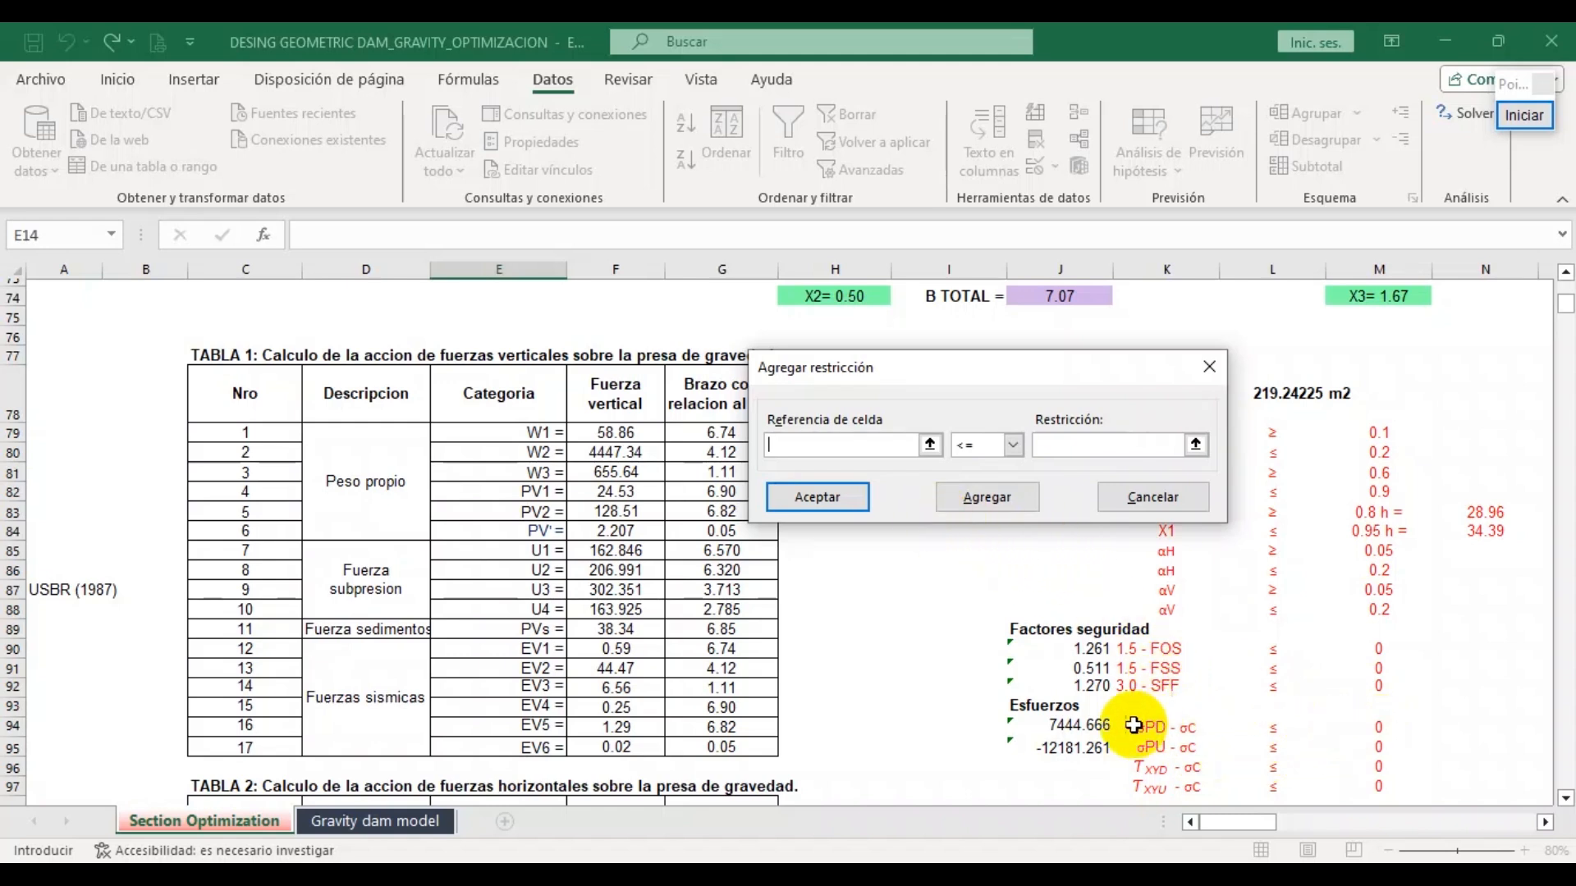
Add a constraint keeping the σPD - σC stress expression in J94 less than or equal to M94
left_click(1067, 725)
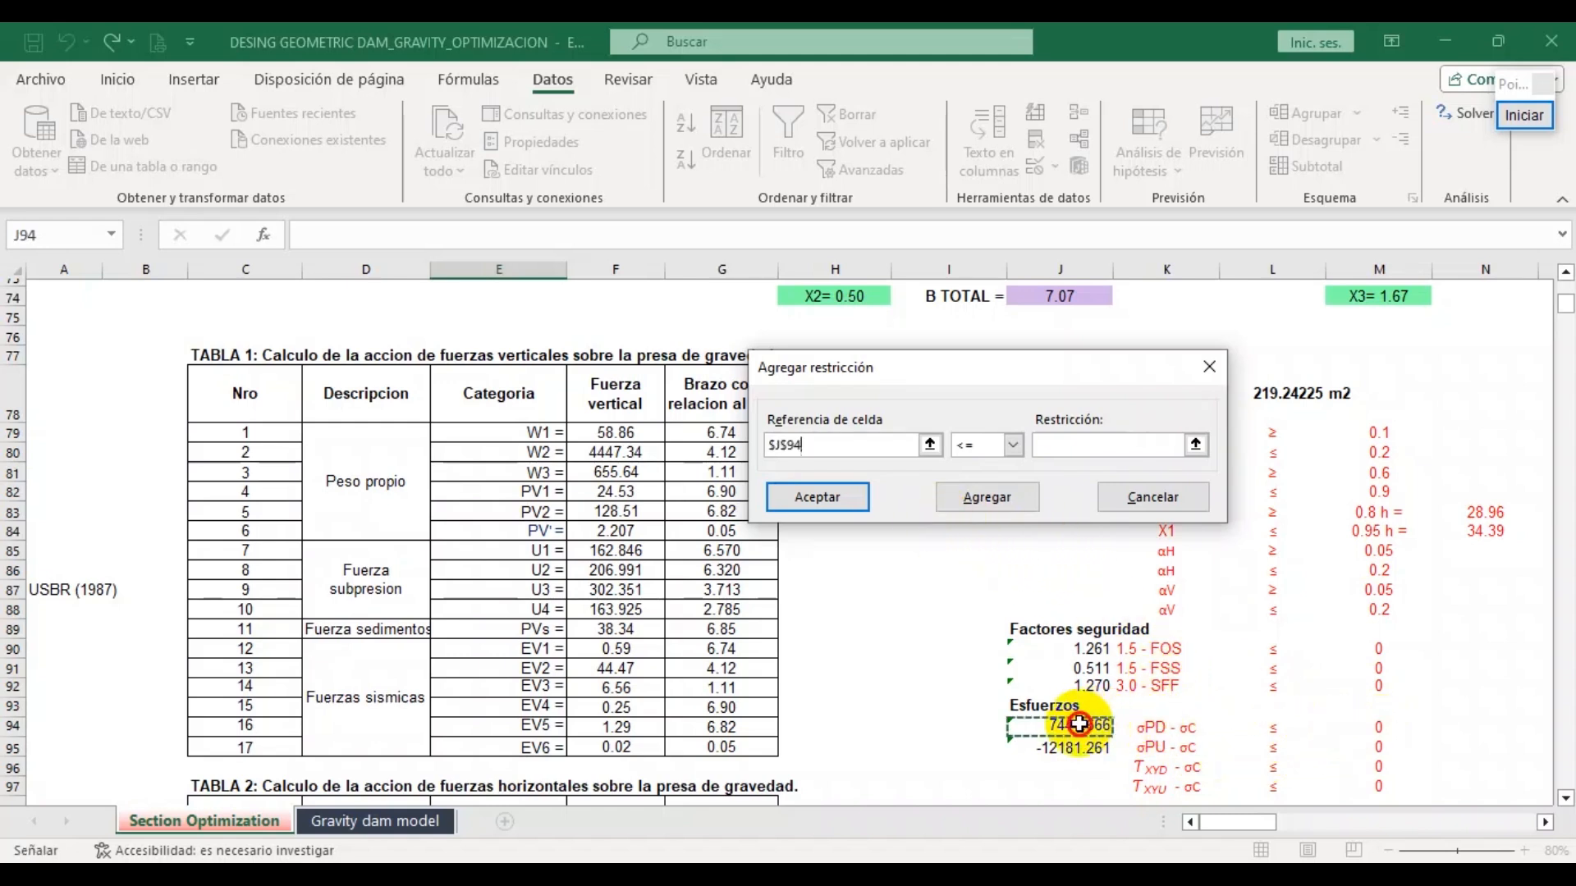
left_click(1196, 444)
left_click(1389, 736)
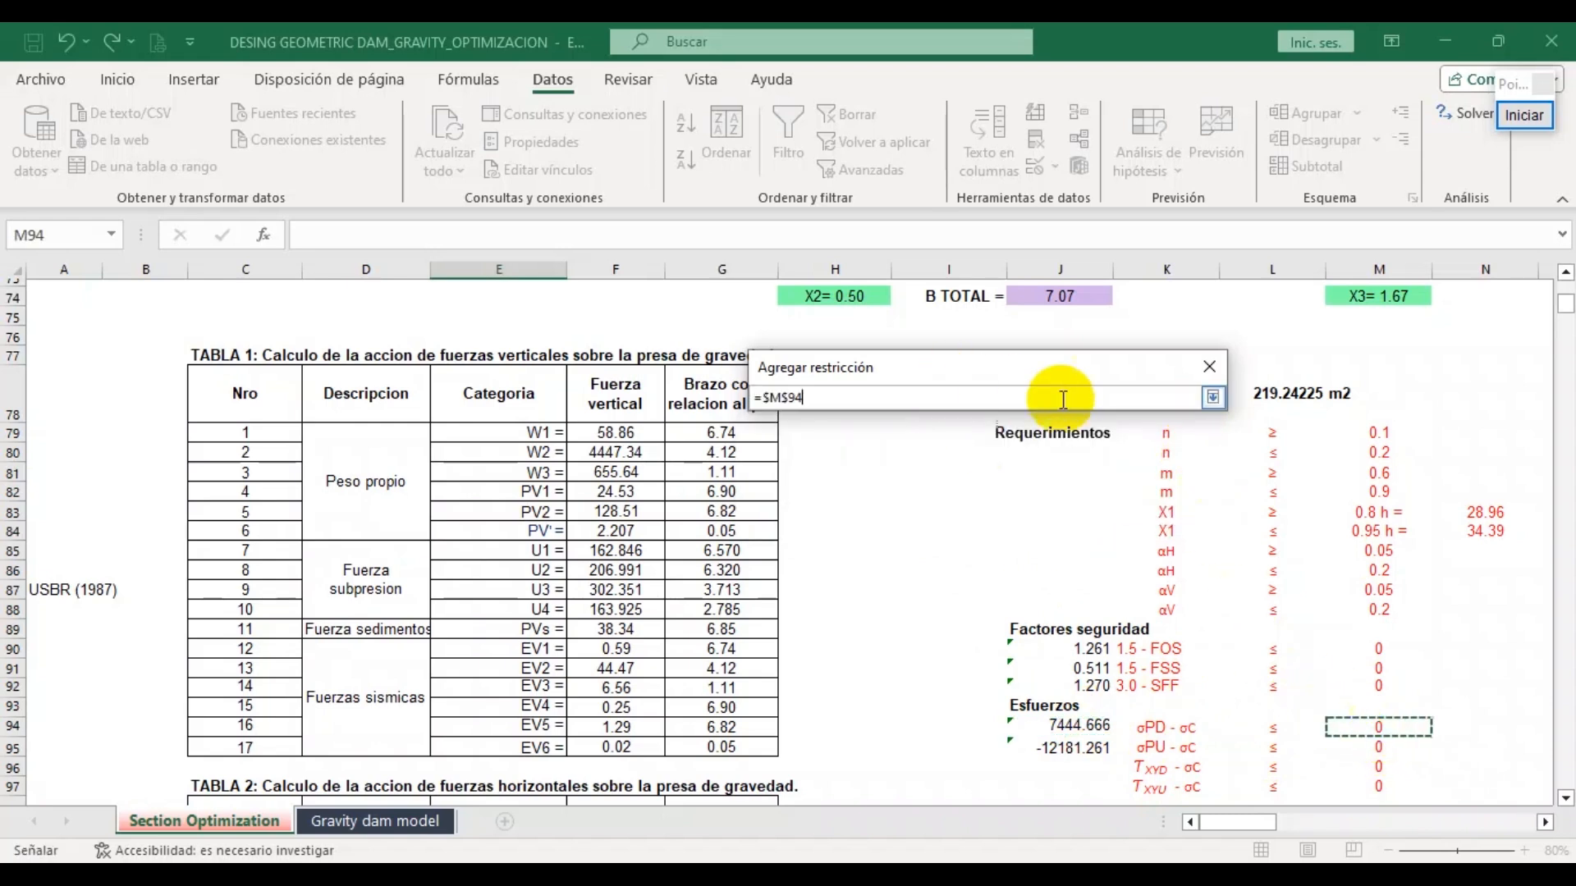
key("Return")
left_click(987, 496)
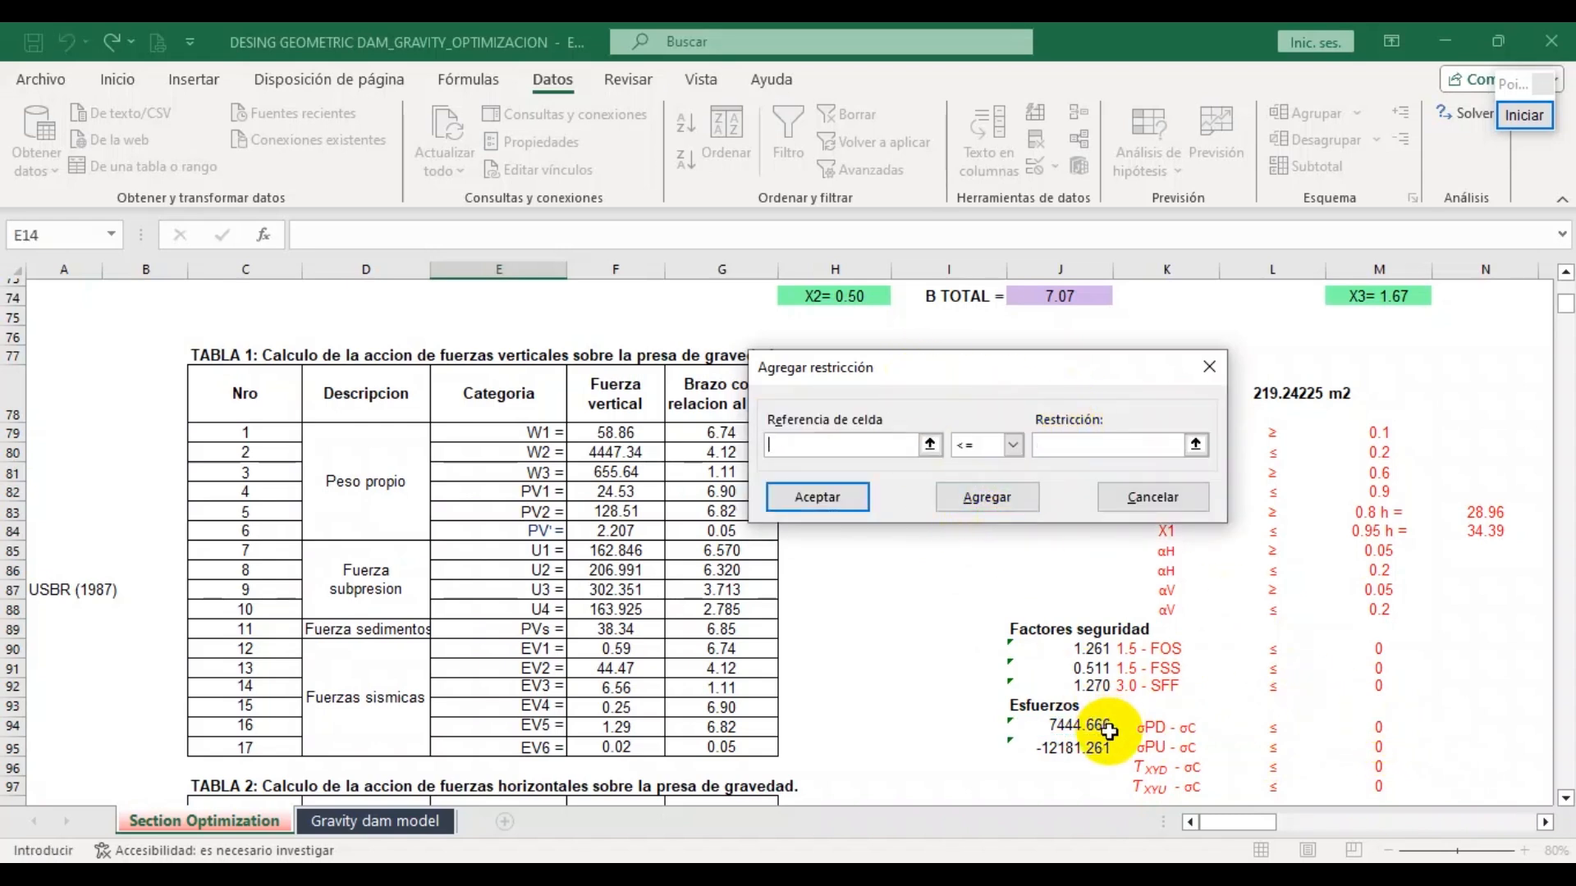
Add a final constraint keeping the σPU - σC stress expression in J95 less than or equal to M95 and return to the Solver parameters
left_click(1091, 750)
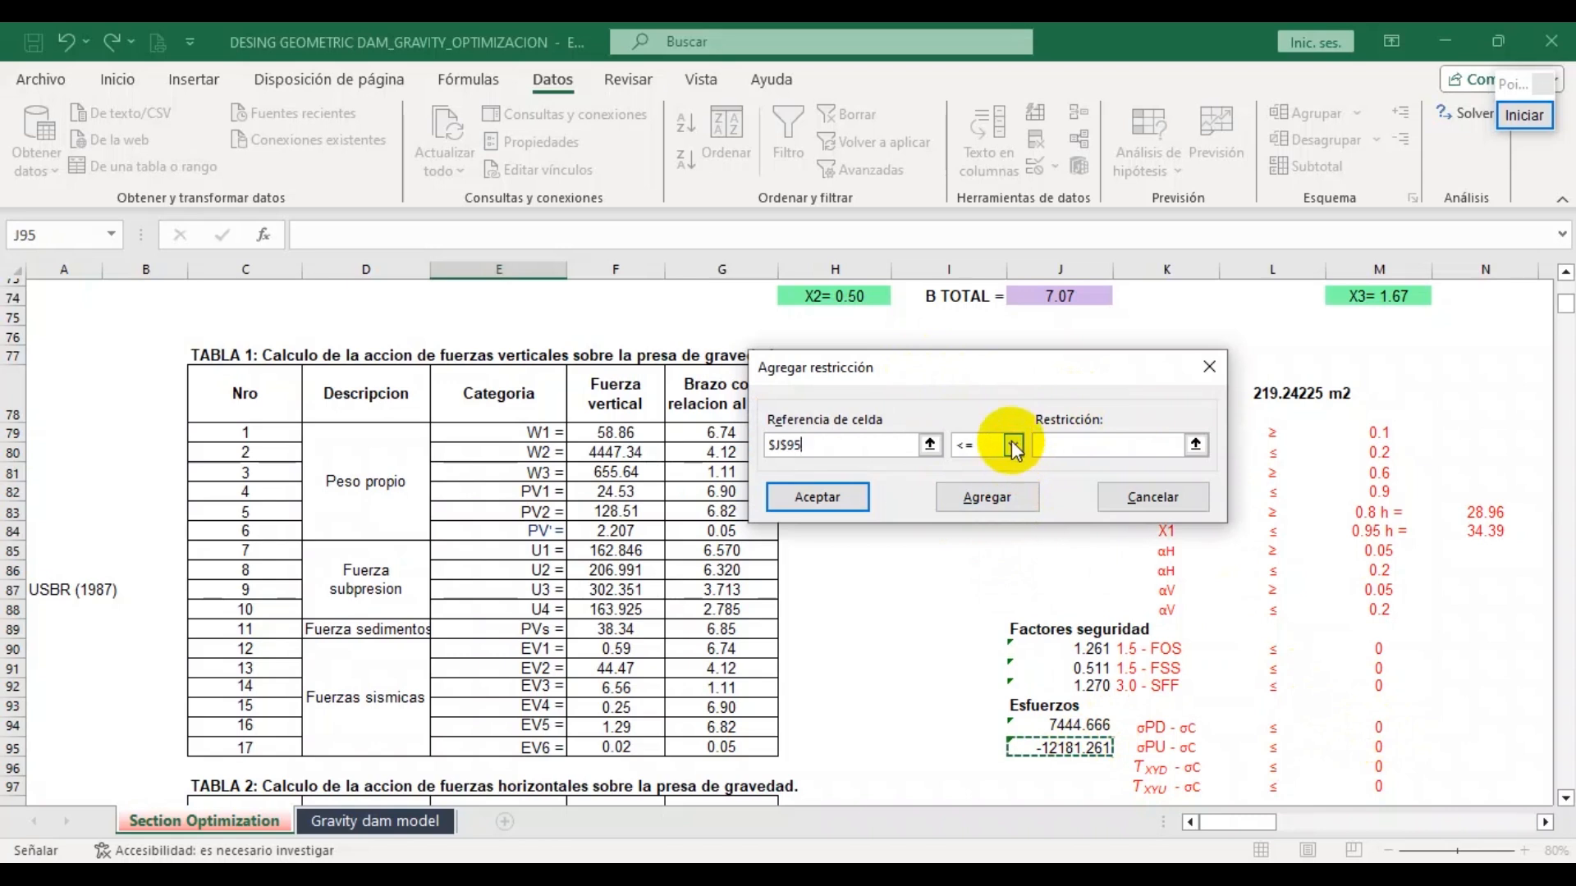
left_click(1148, 448)
left_click(1195, 445)
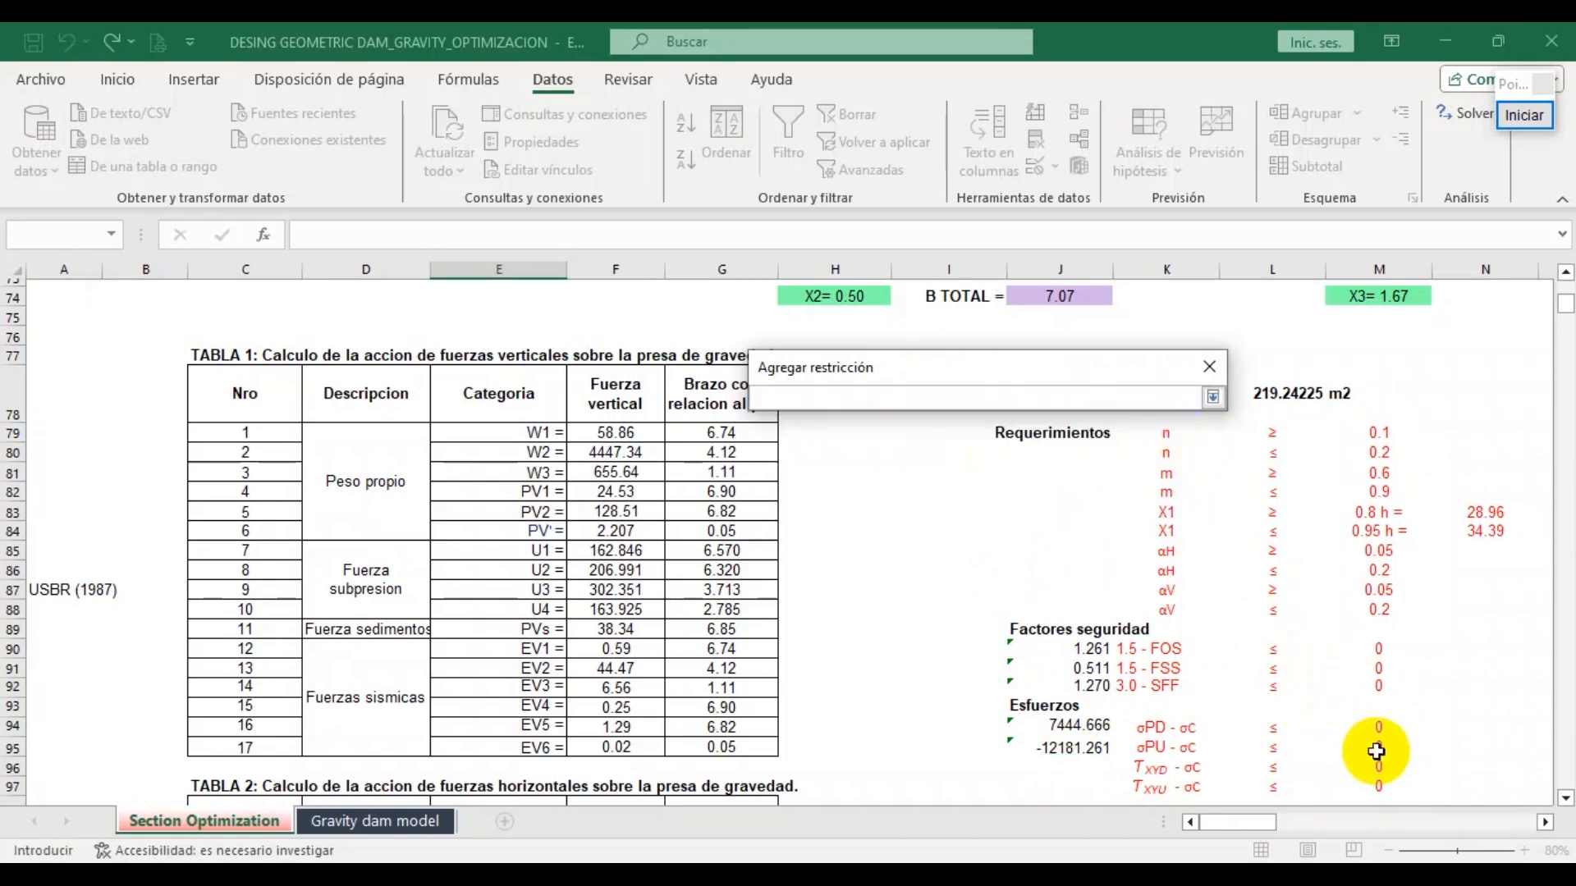
key("Return")
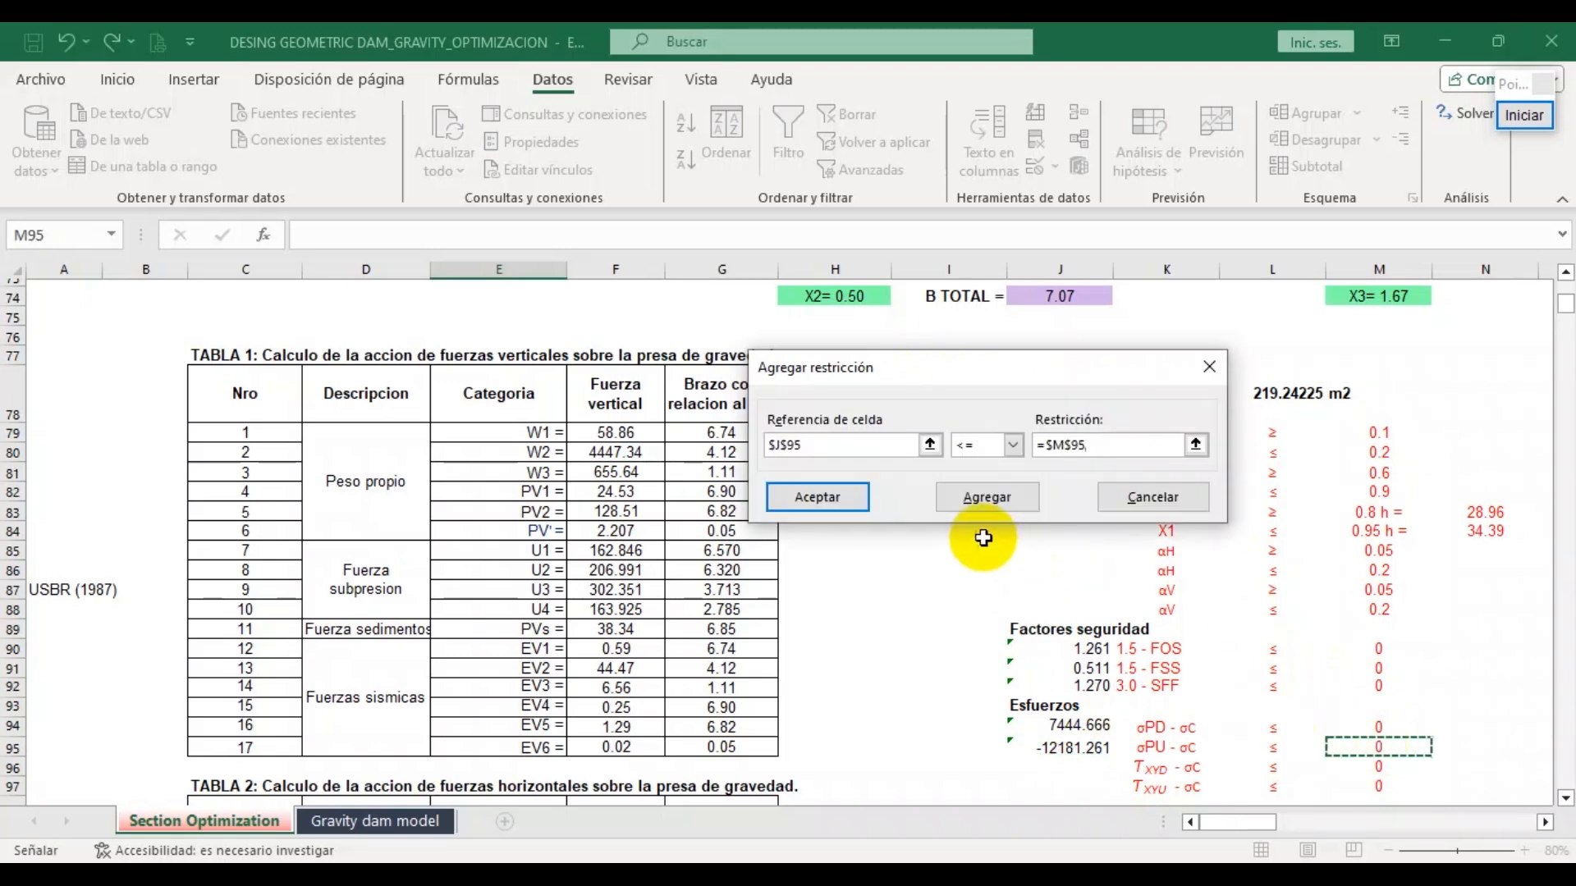
left_click(832, 495)
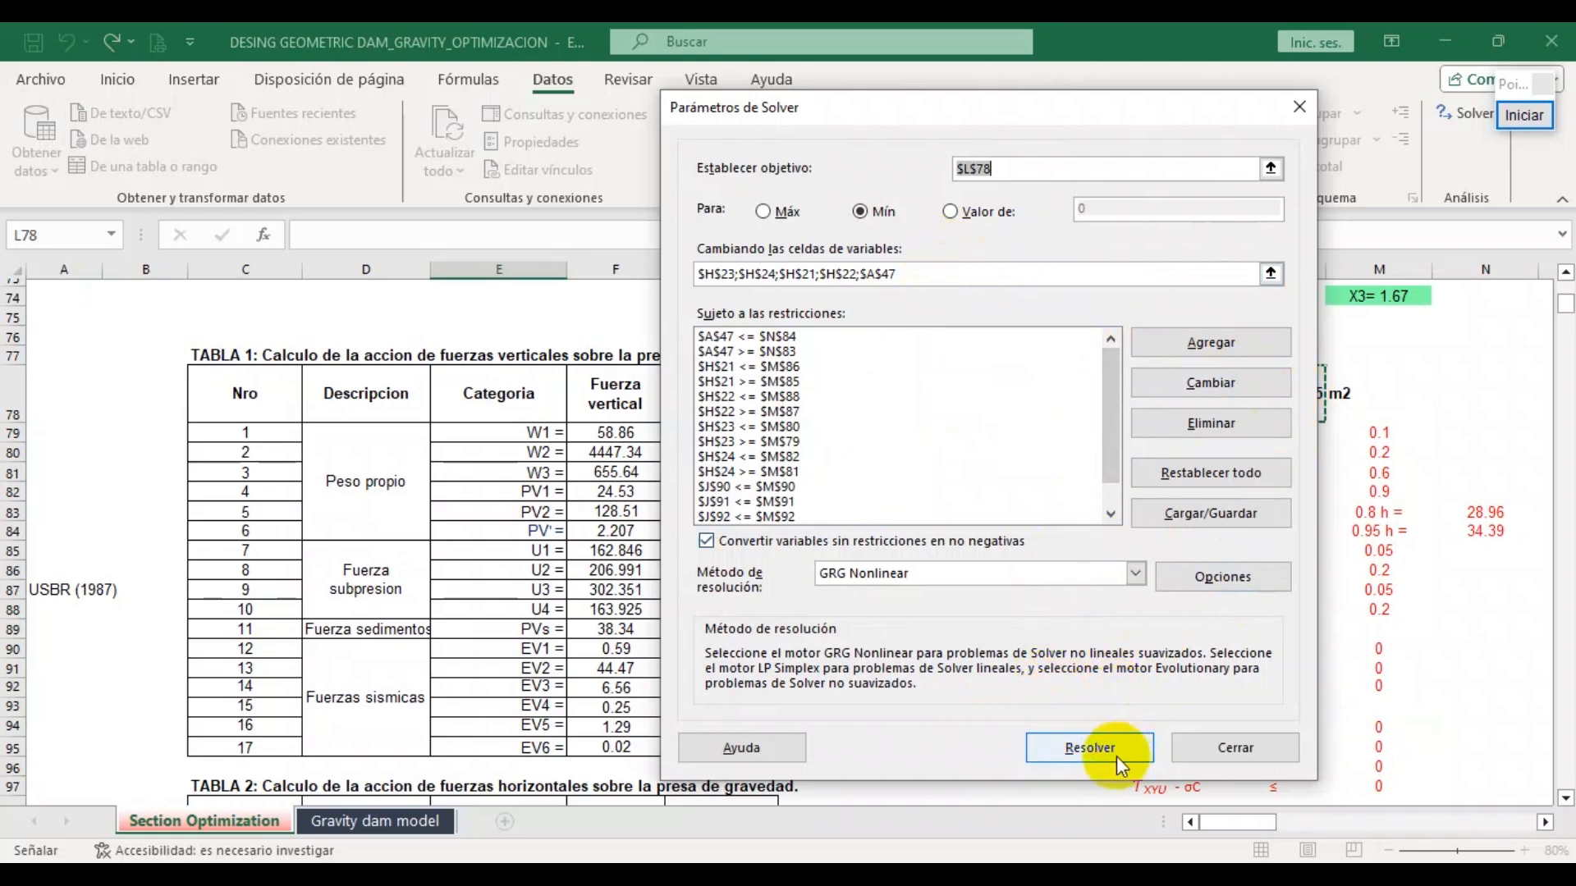
Run Solver with the GRG Nonlinear method to minimise the section area in L78 under the listed constraints
left_click_drag(1128, 120, 1109, 107)
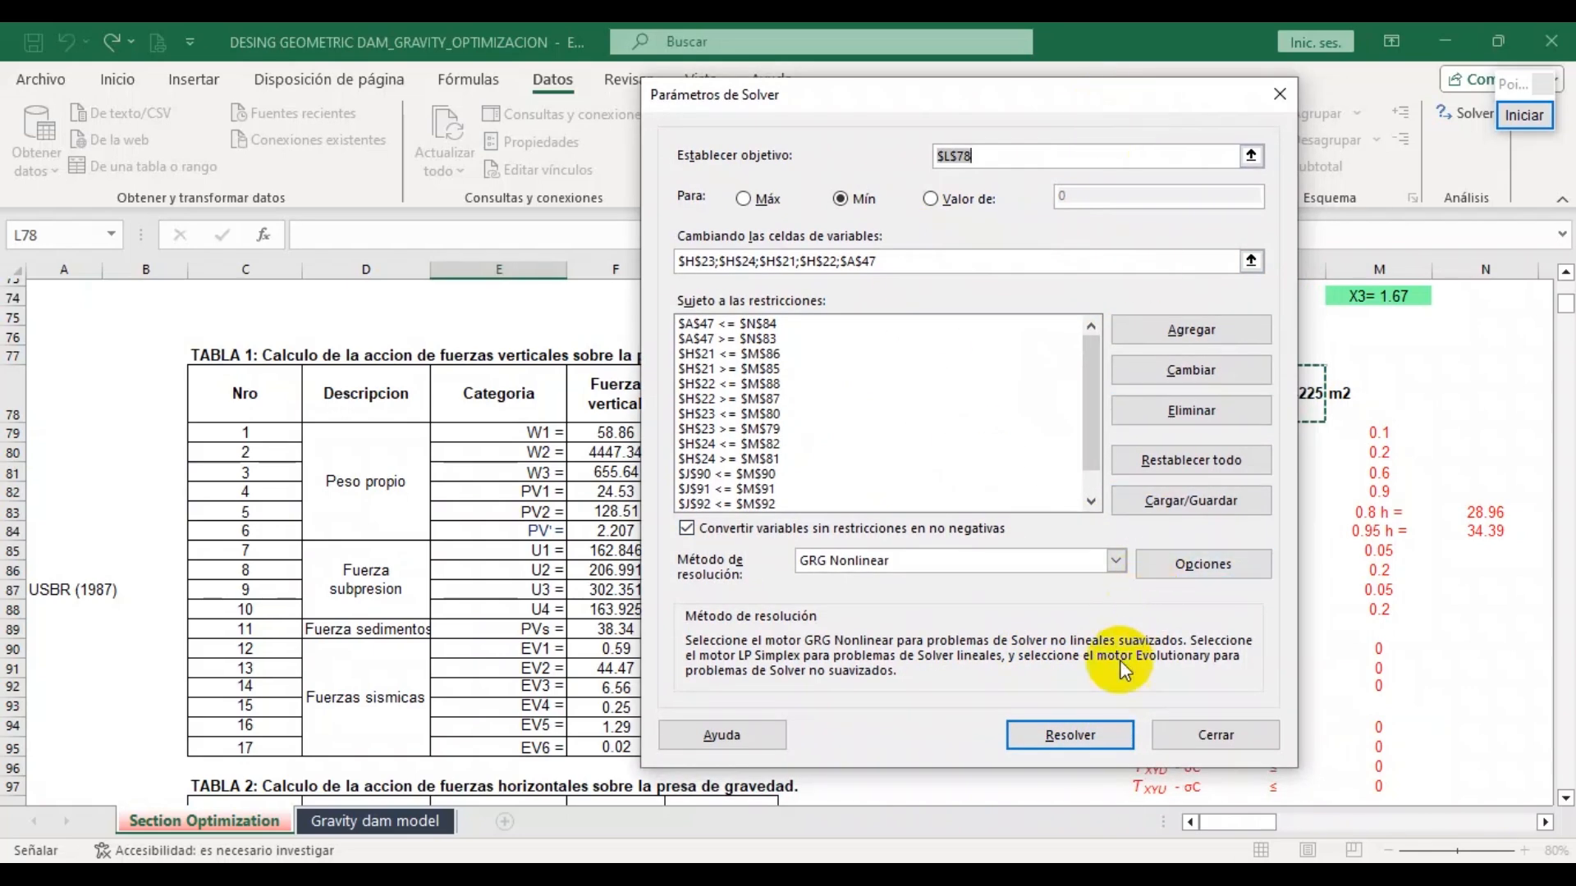
left_click(1071, 736)
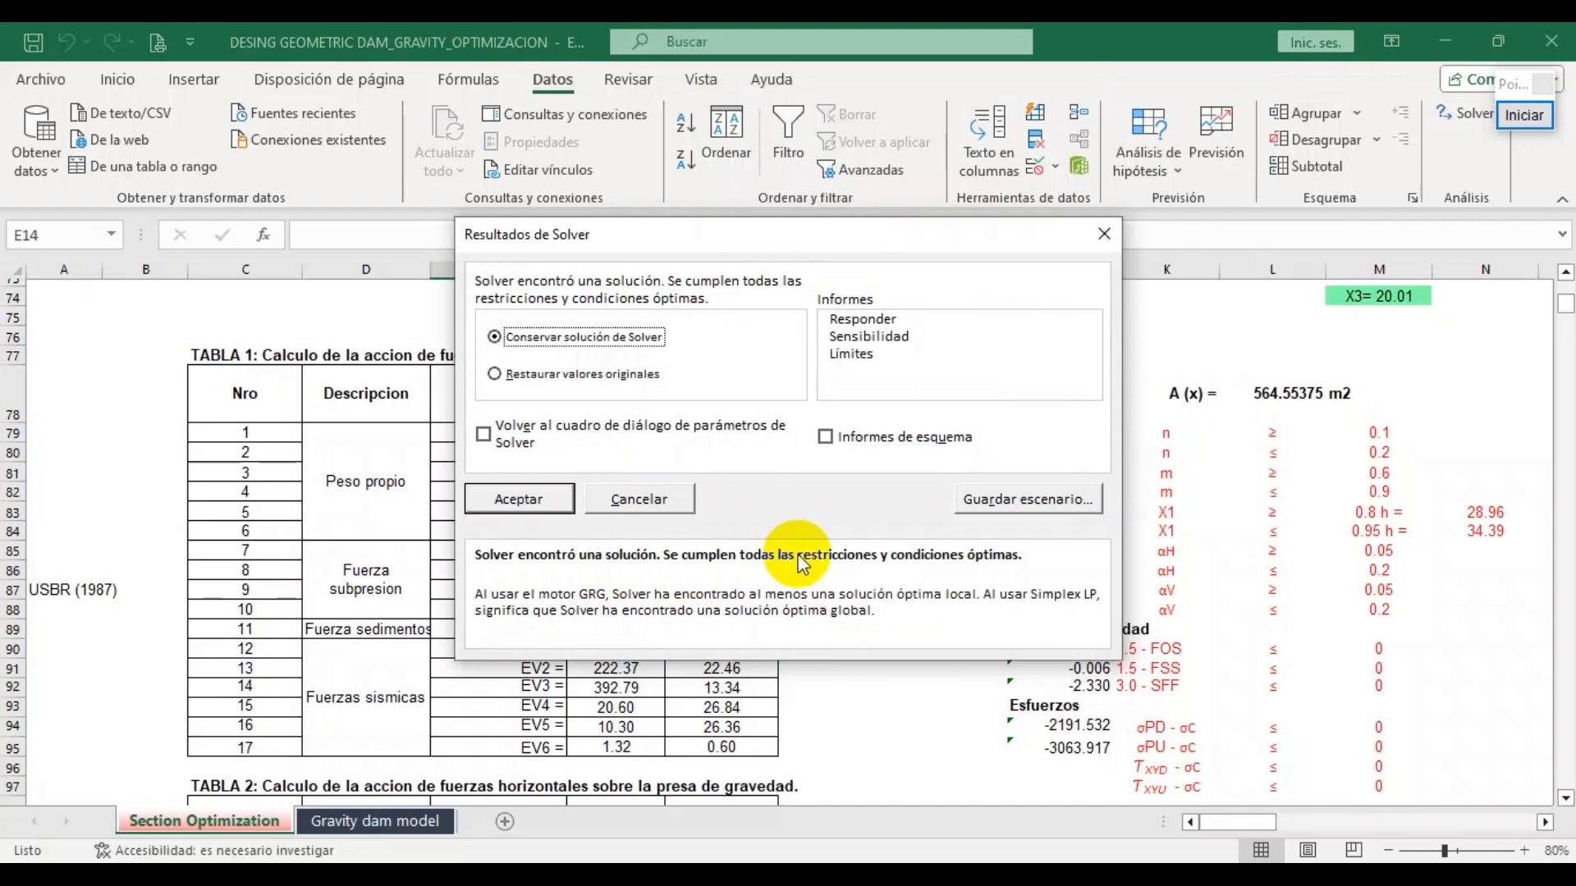
Keep the Solver solution and check the optimised upstream slope n and downstream slope m in the input data
left_click(517, 499)
scroll(651, 504, "up", 19)
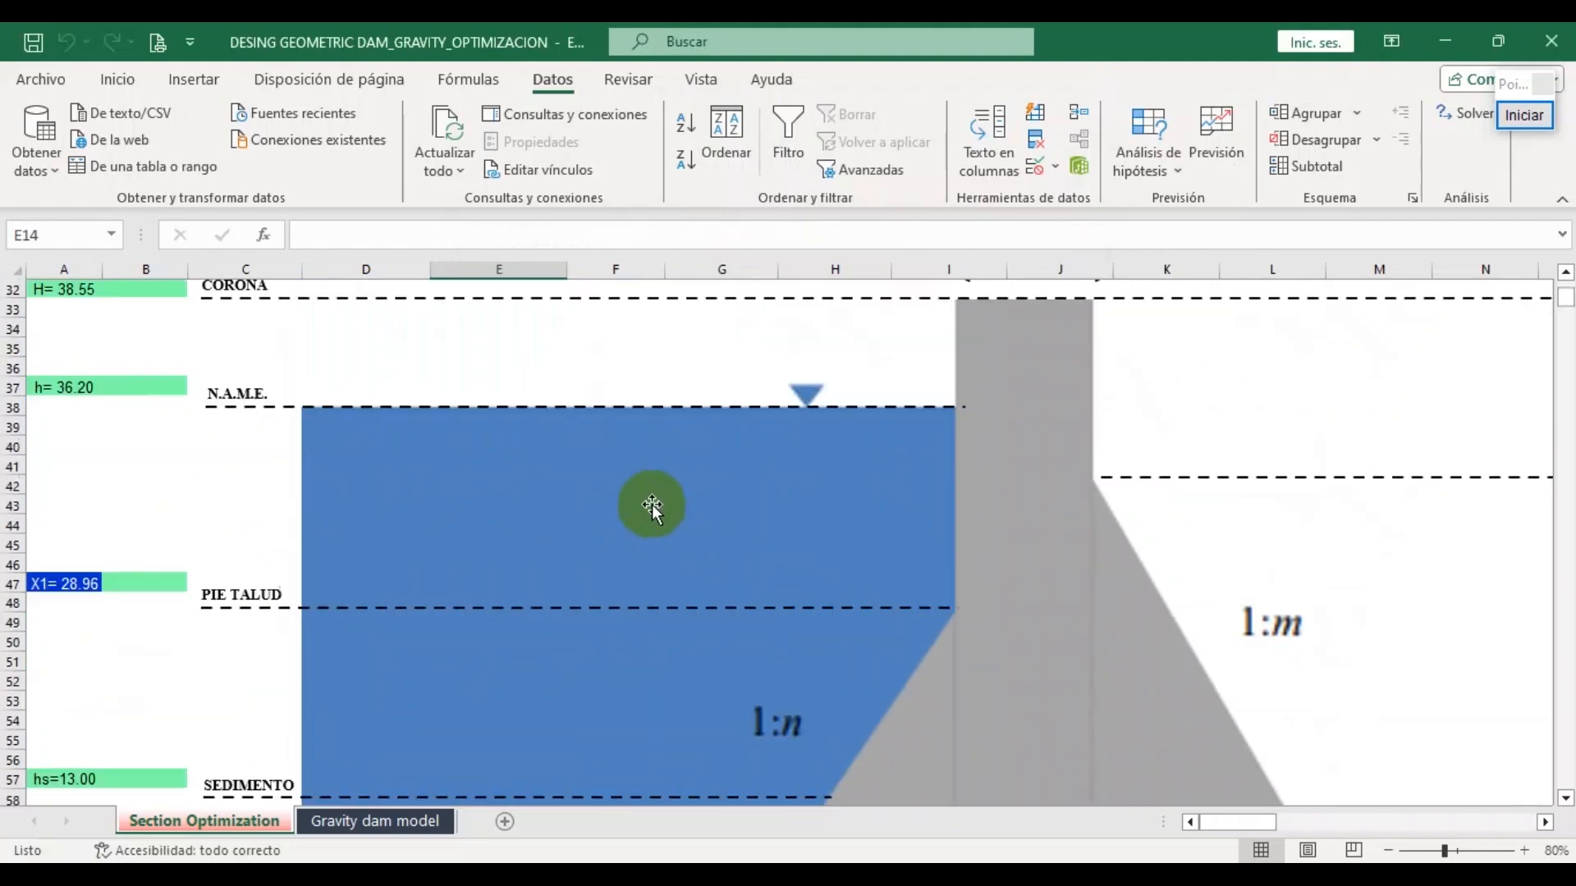
scroll(652, 504, "up", 1)
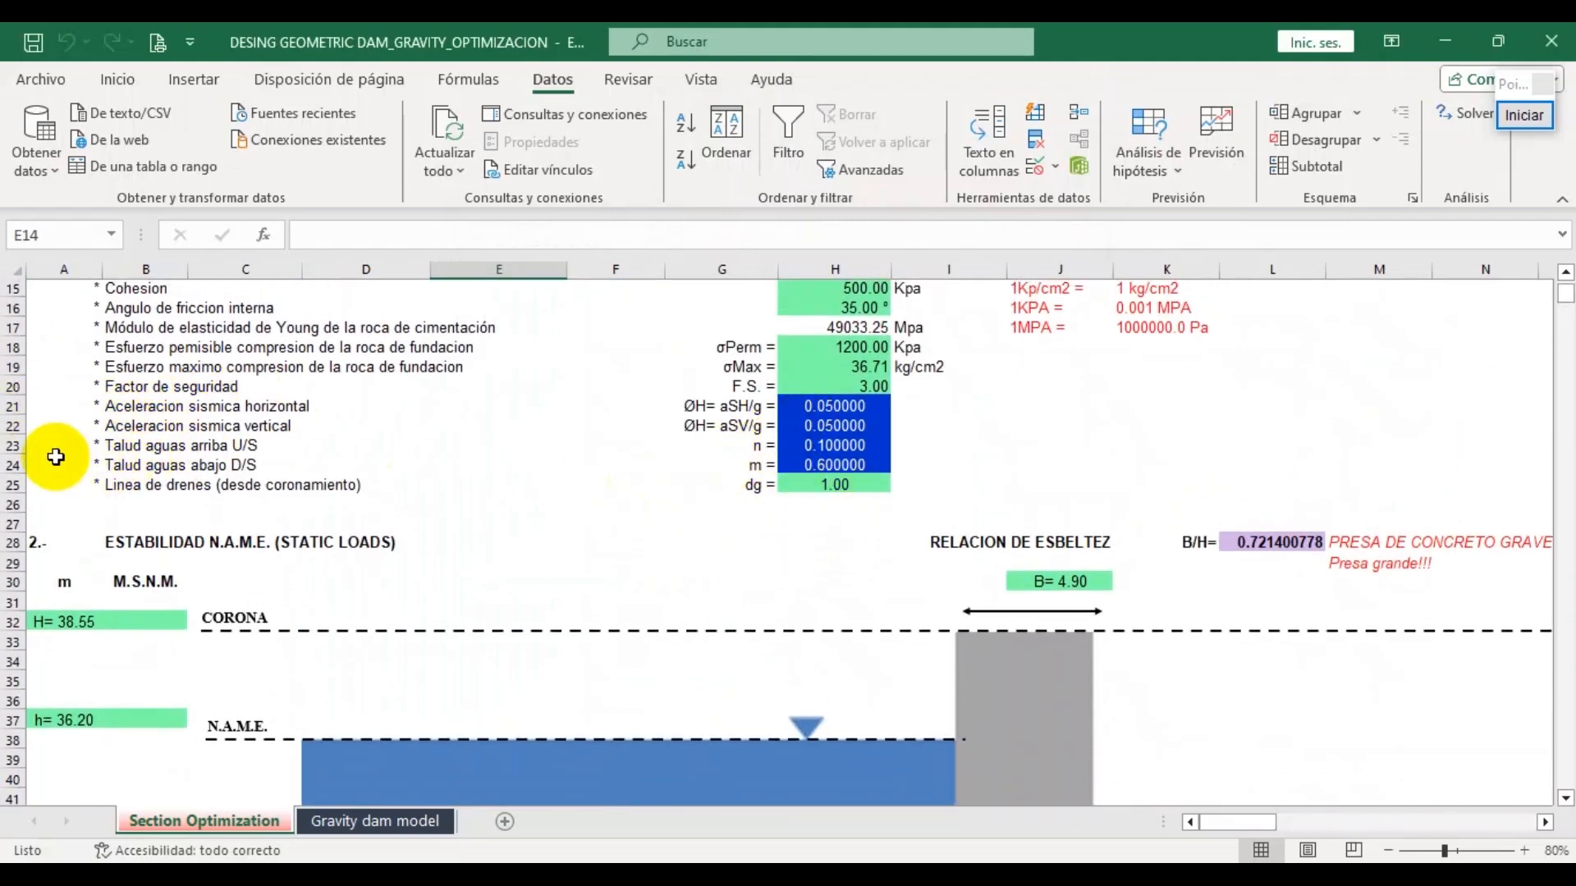
left_click(10, 445)
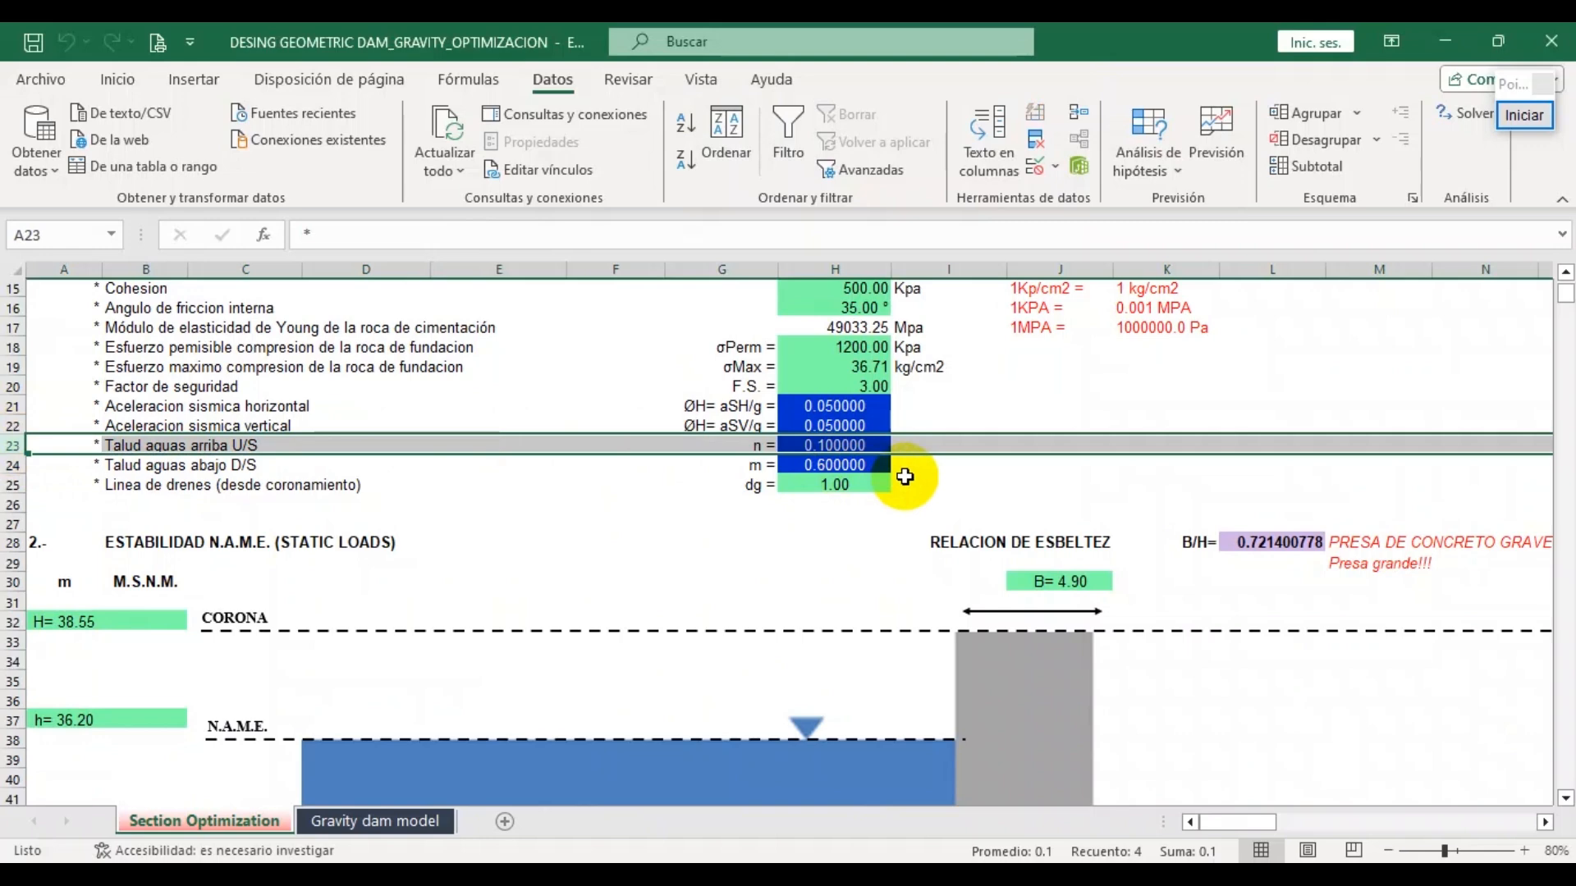
left_click(12, 466)
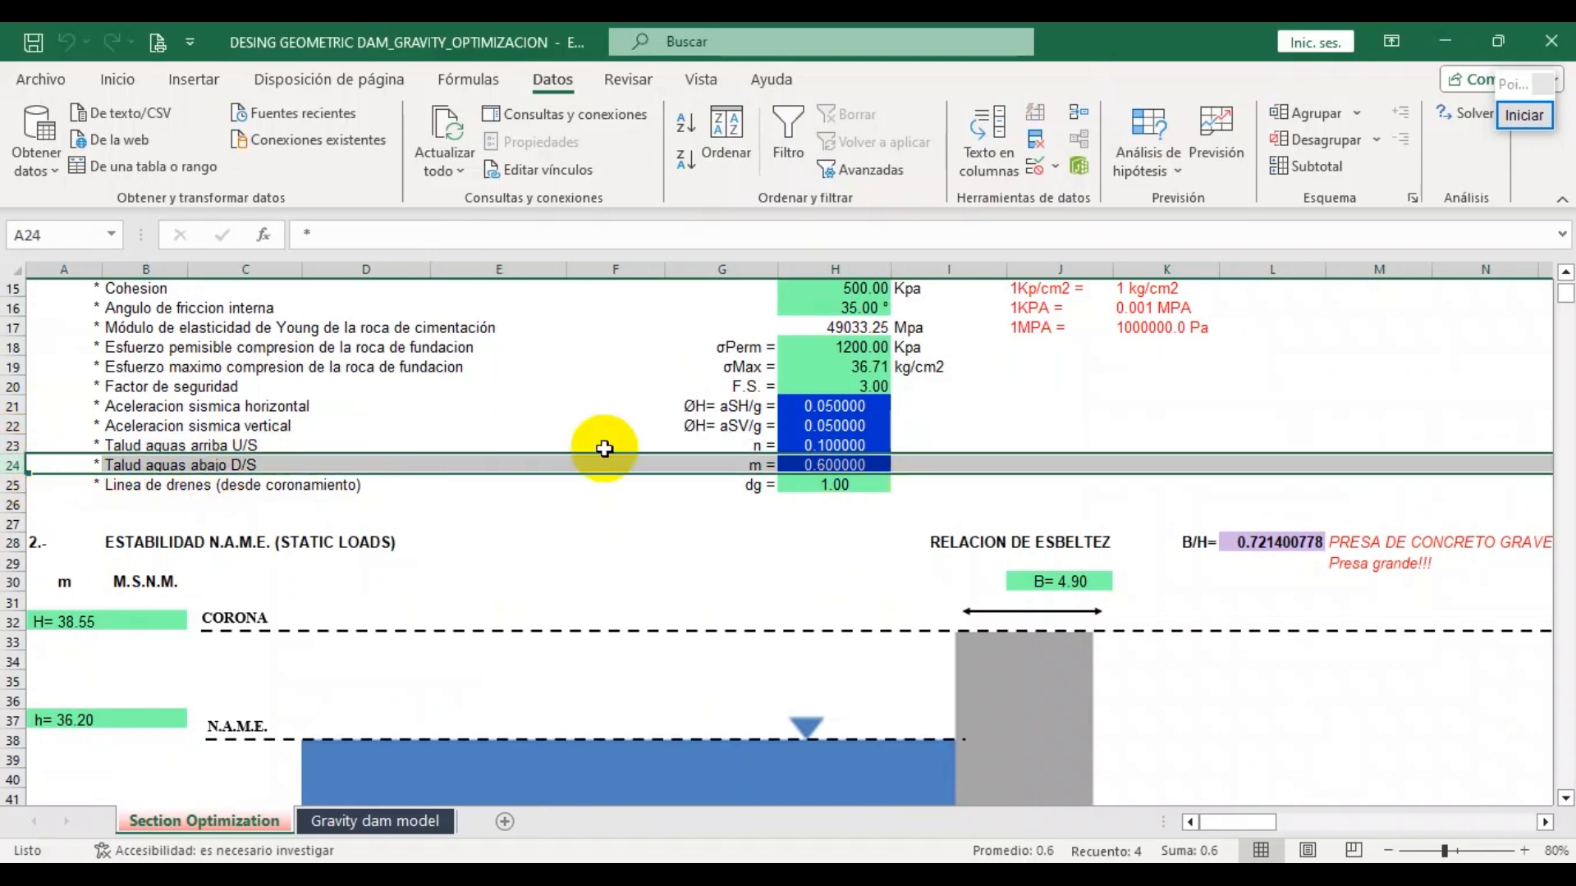
left_click(806, 465)
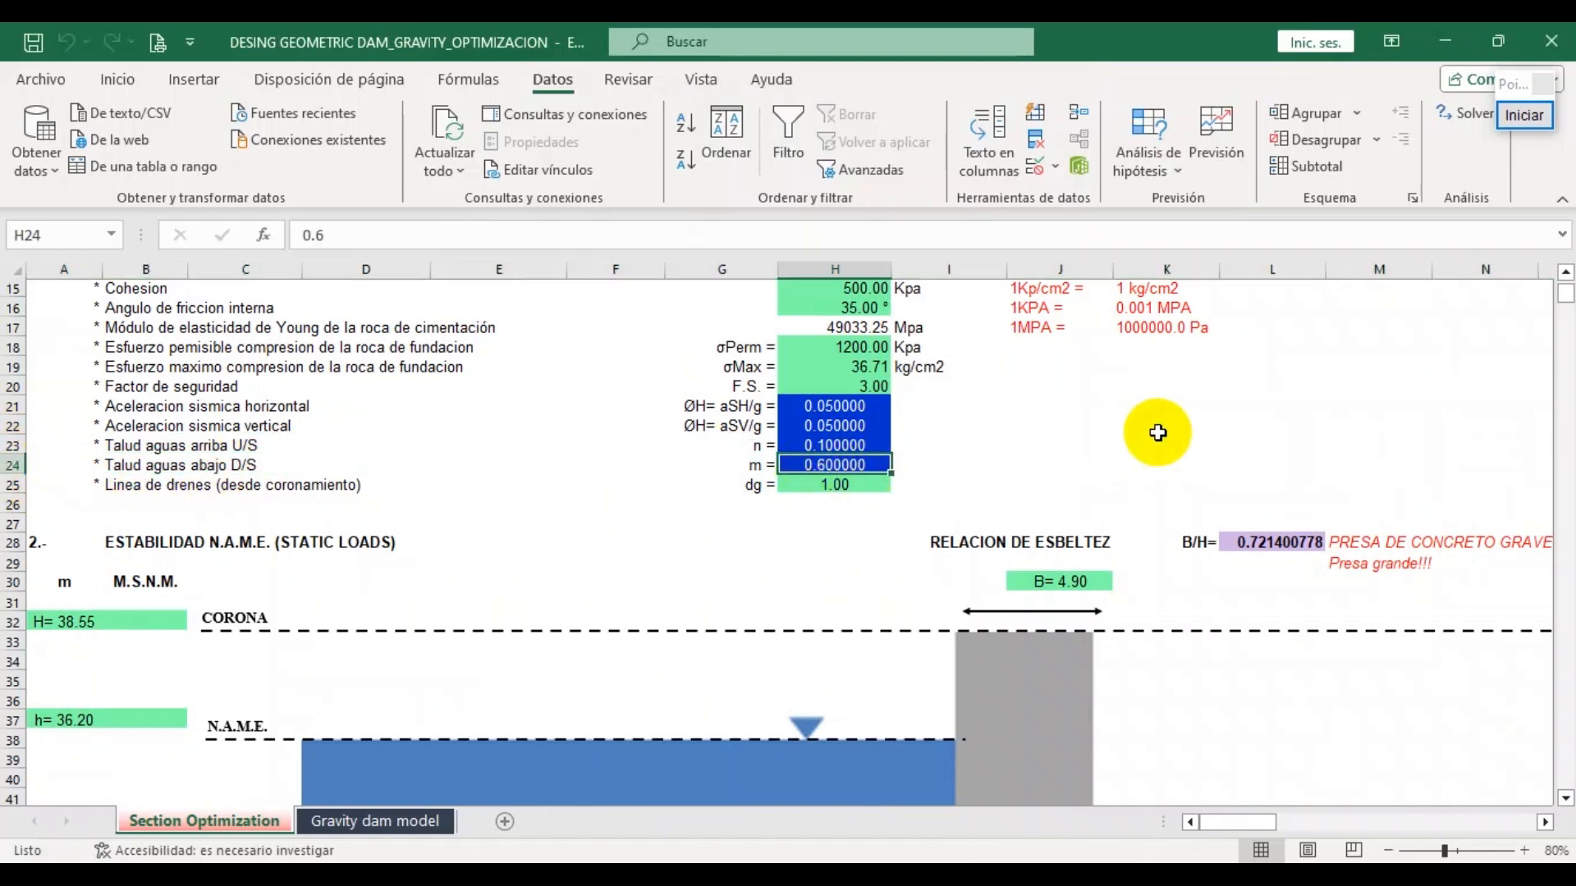
Switch to the Optimizacion_Dam Gravity PDF in Edge and review the optimum design variables per algorithm in Table 5
scroll(1182, 464, "down", 8)
scroll(1182, 464, "down", 11)
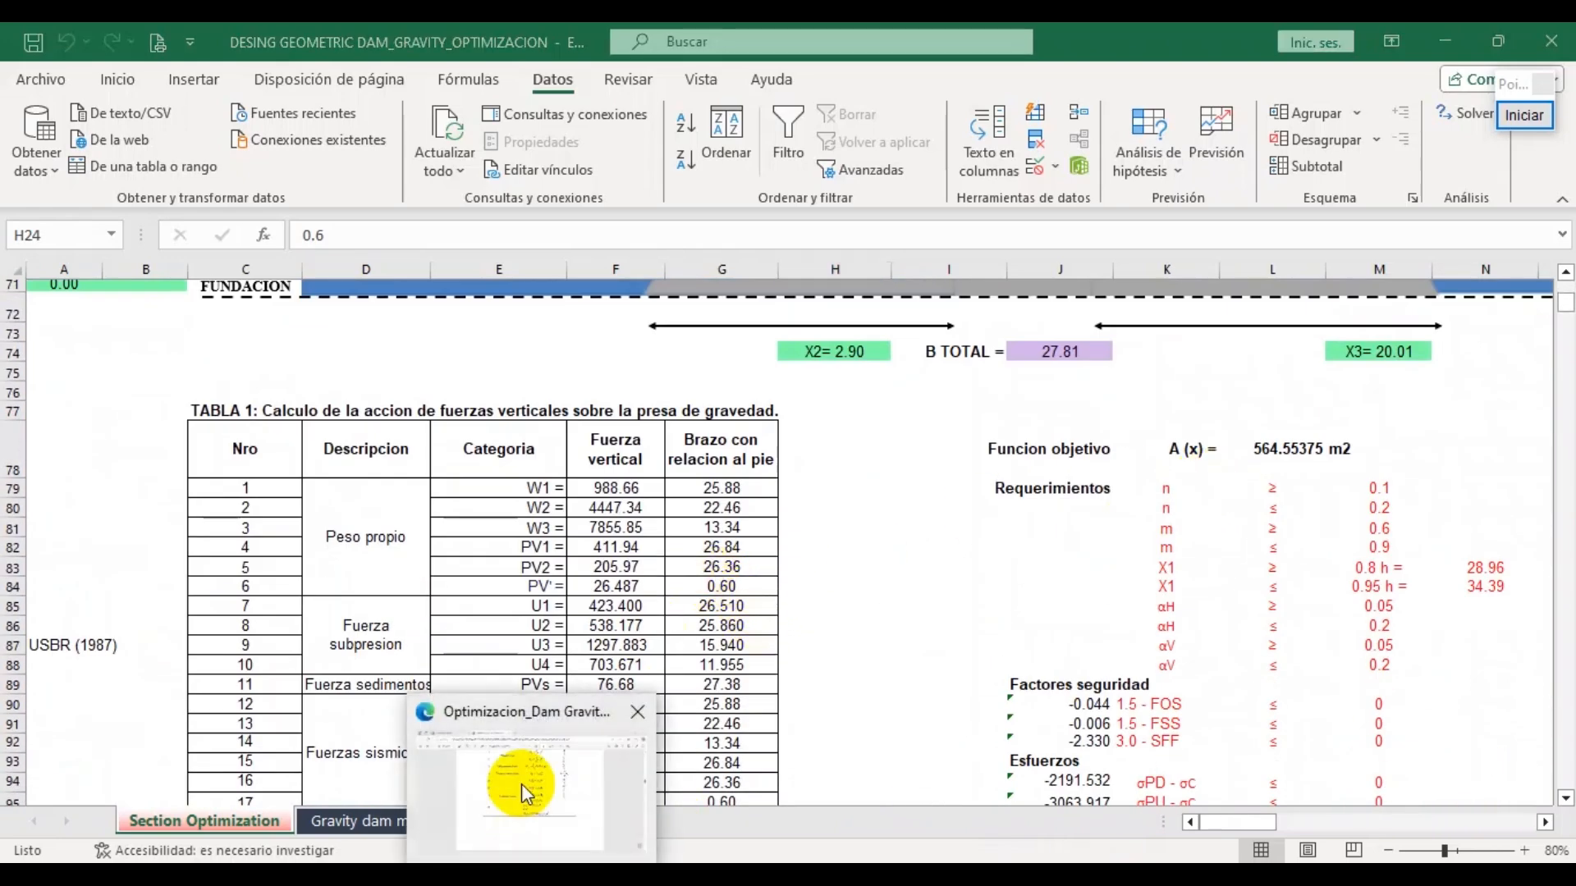
left_click(521, 789)
scroll(821, 496, "up", 5)
scroll(800, 492, "down", 20)
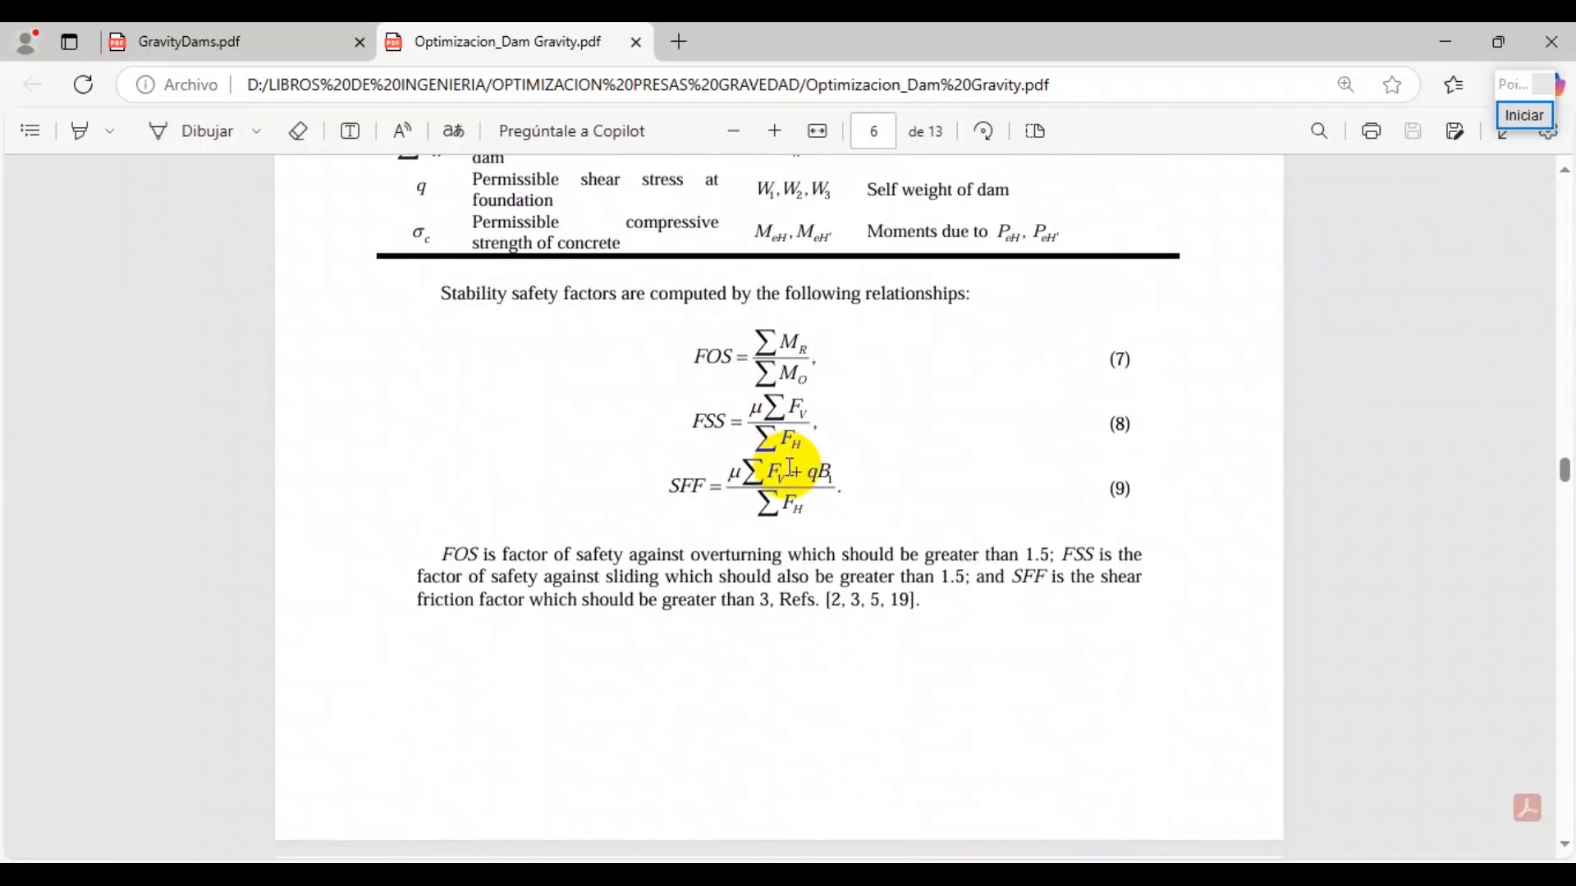
scroll(794, 459, "down", 20)
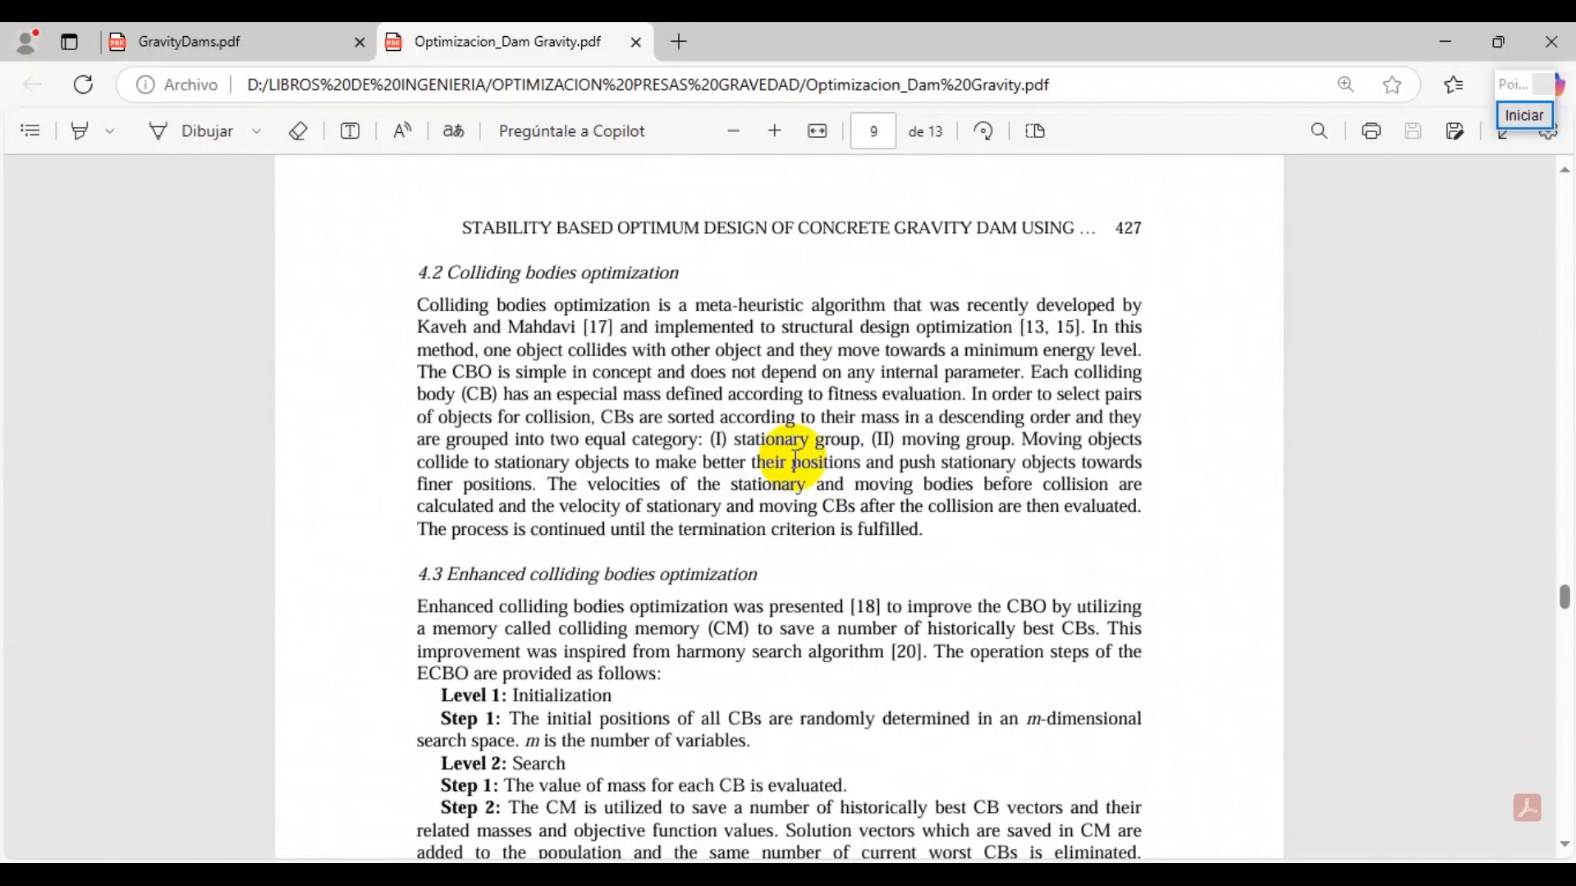
scroll(798, 462, "down", 7)
scroll(890, 461, "up", 3)
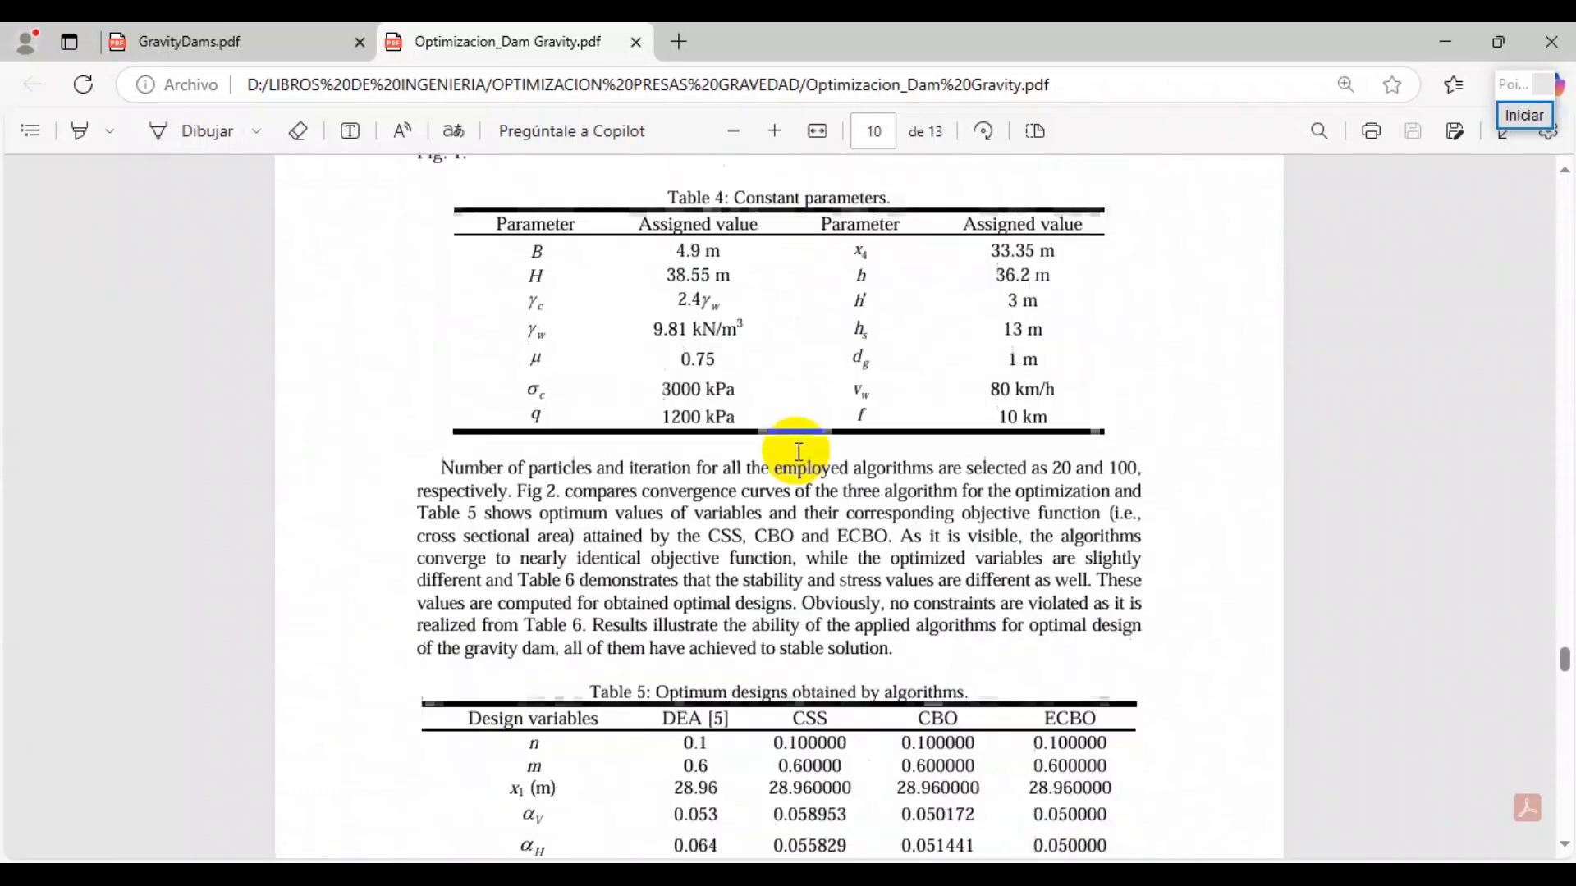
scroll(890, 461, "down", 3)
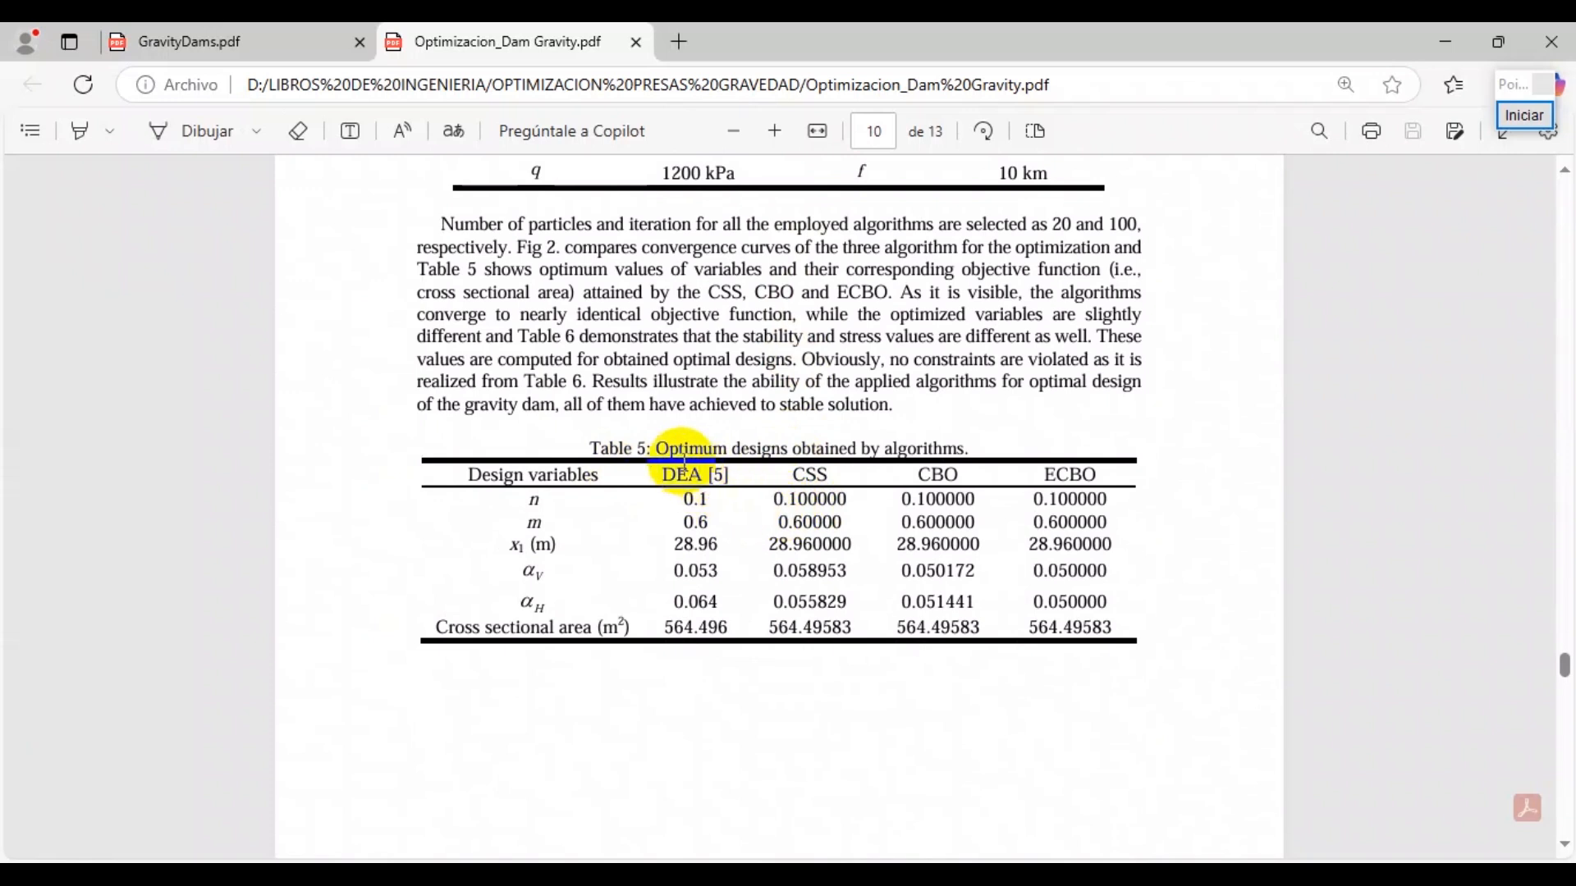
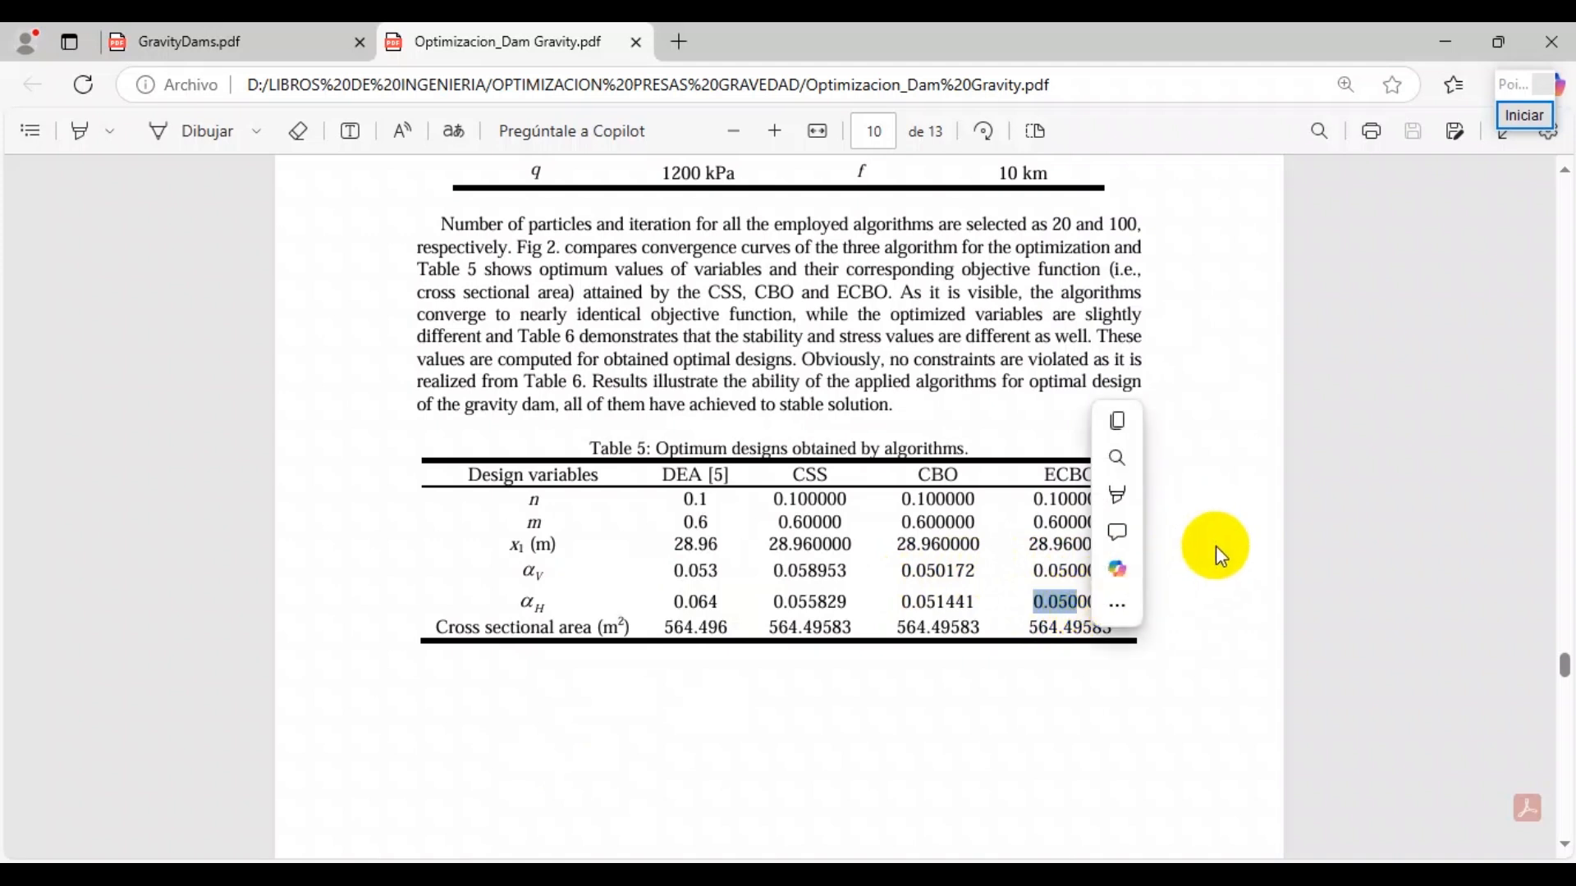
left_click(1119, 532)
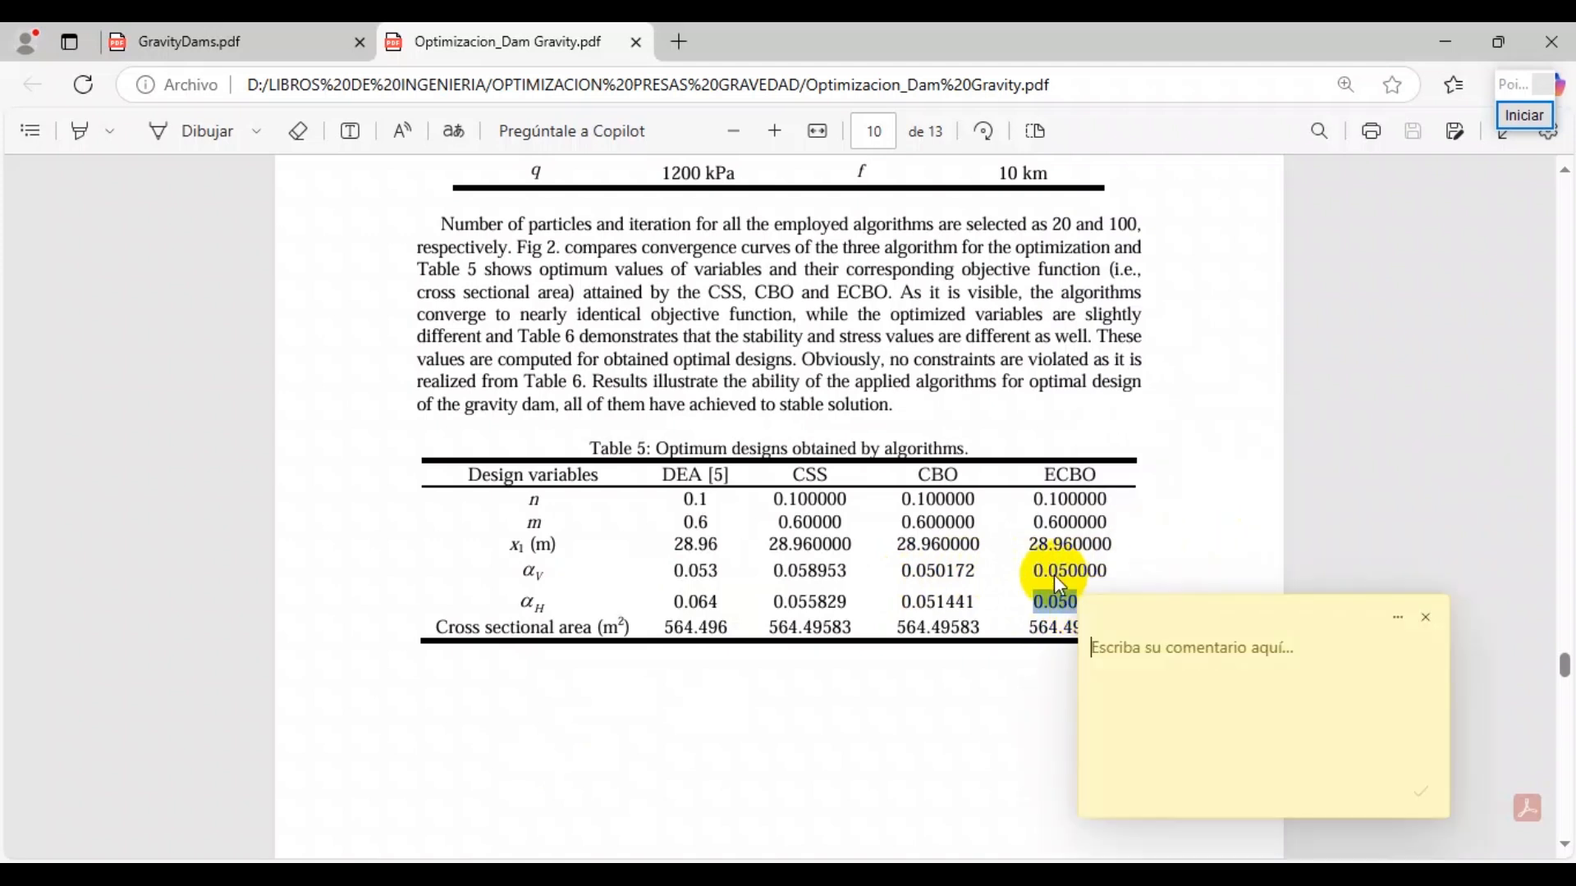
left_click(1425, 625)
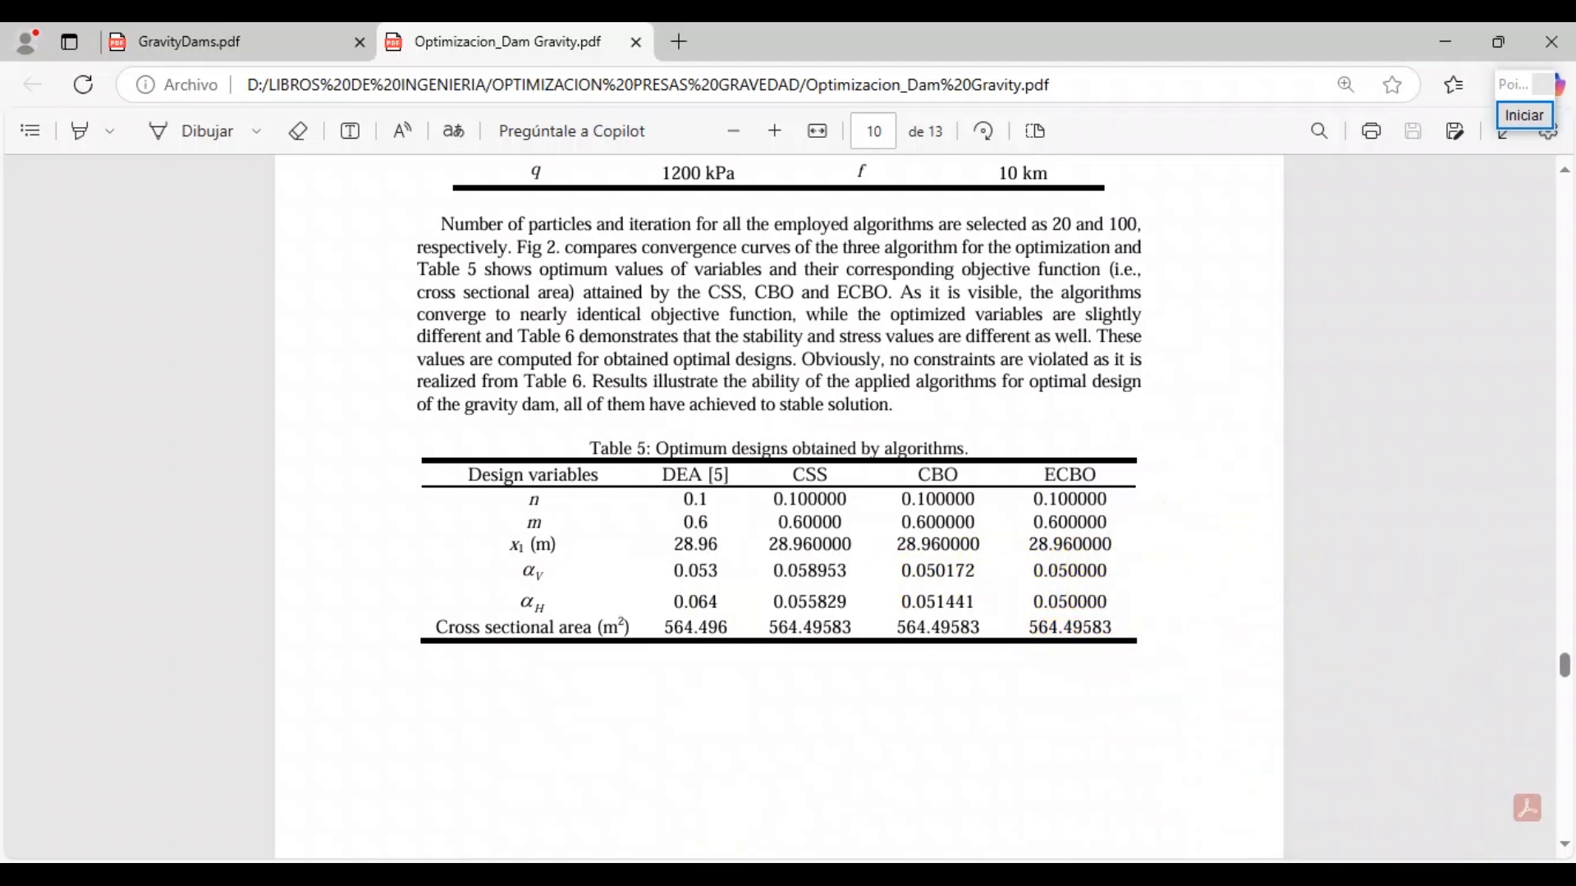
Switch back to Excel and check the optimised horizontal and vertical seismic accelerations in H21 and H22
key("alt+Tab")
left_click(853, 352)
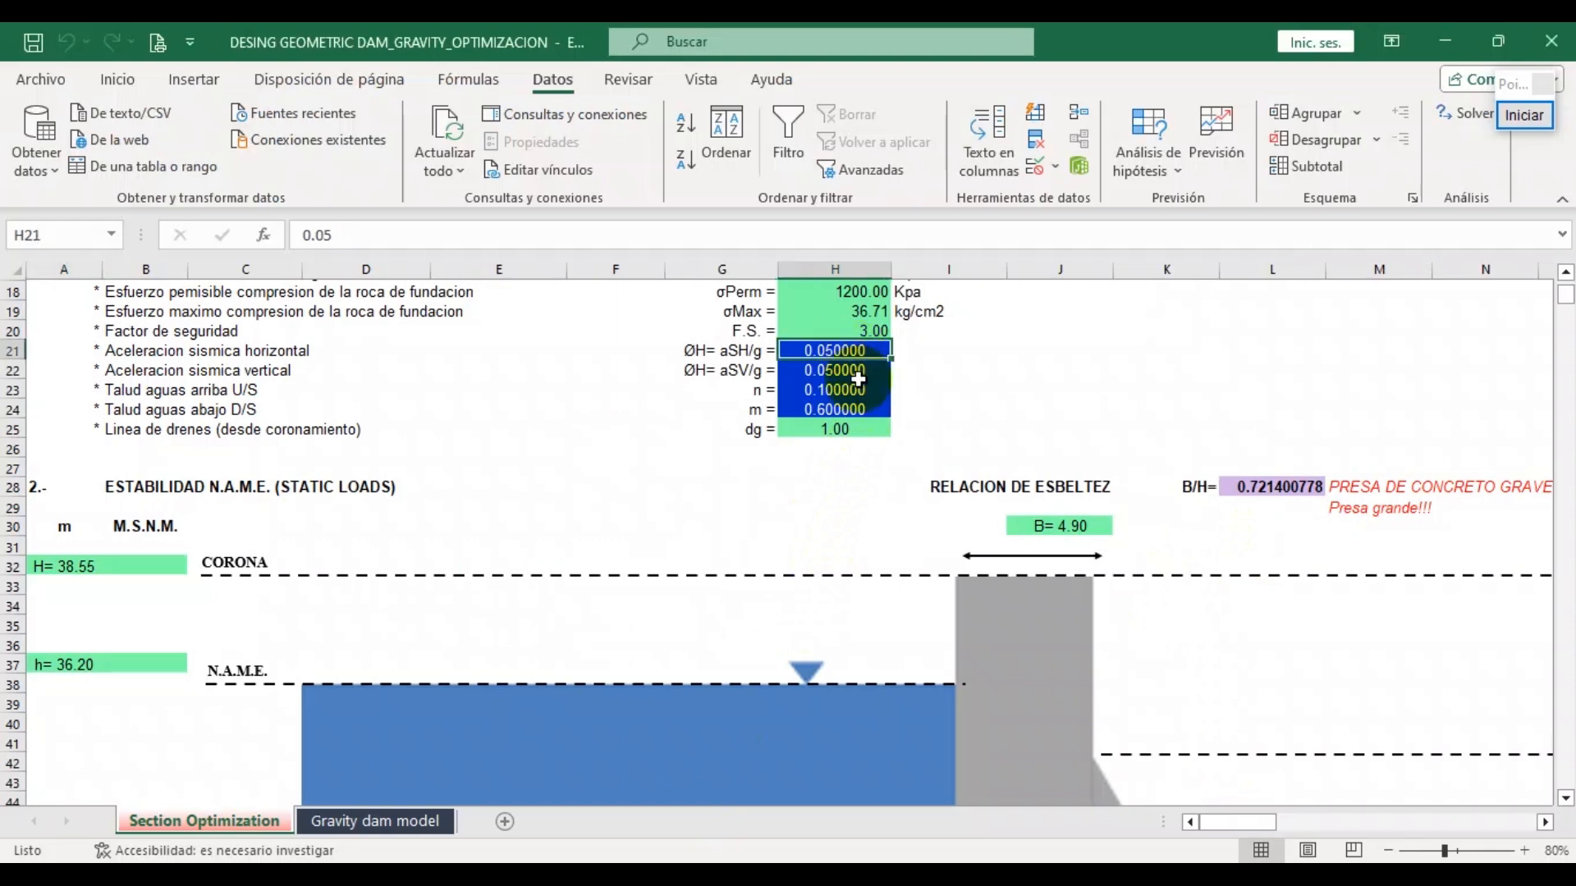
left_click(857, 373)
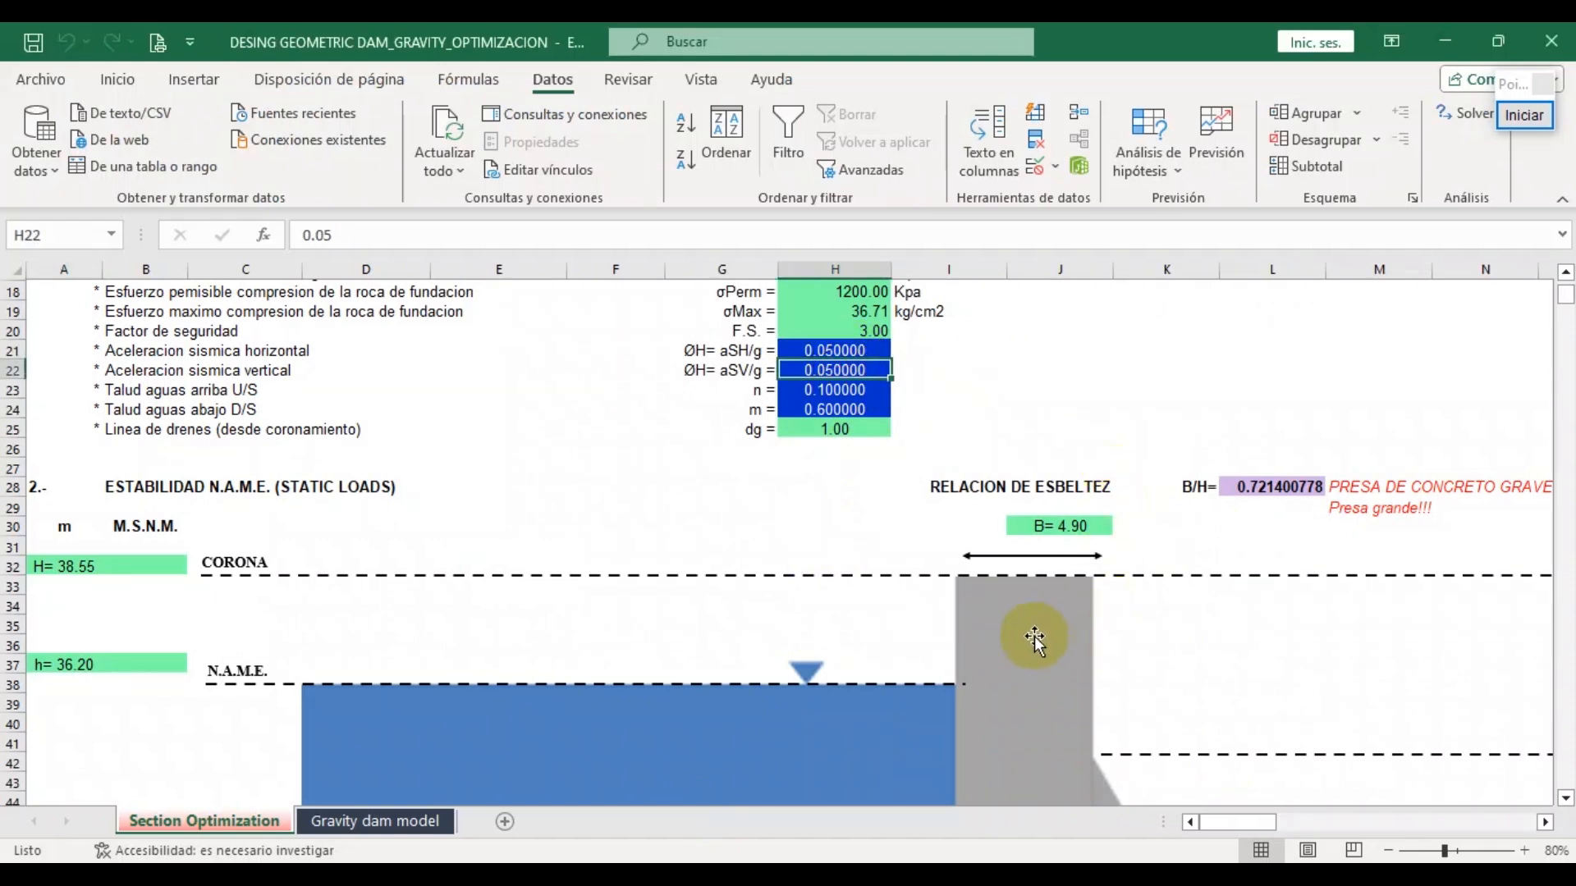
Compare the section area A(x) in L78 of the Excel sheet with the cross sectional areas in the paper's Table 5
key("alt+Tab")
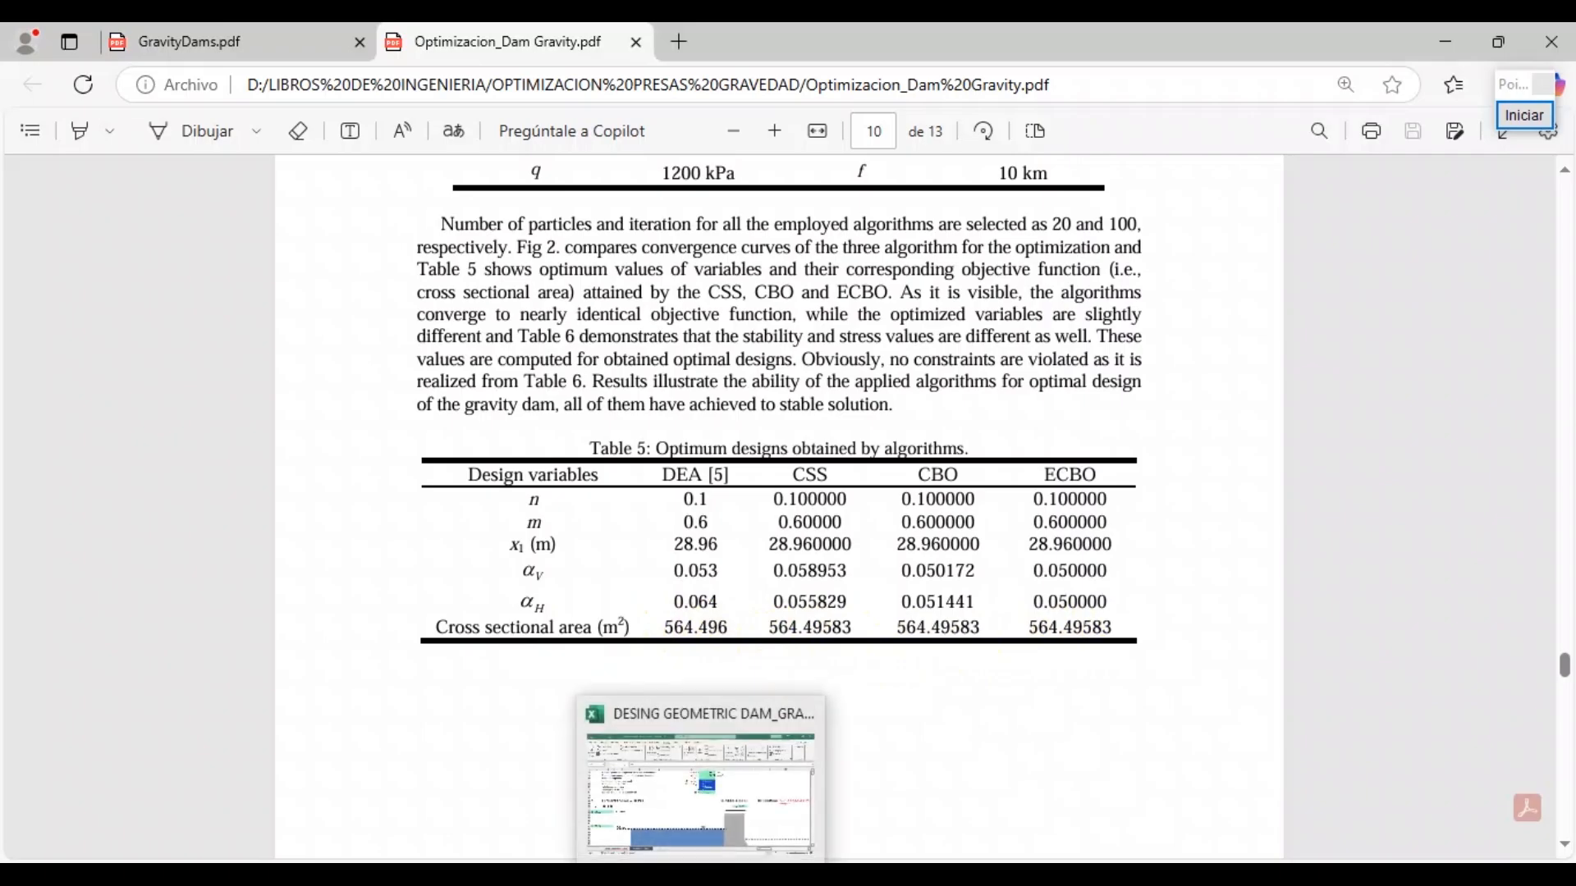
left_click(730, 786)
scroll(1124, 649, "down", 12)
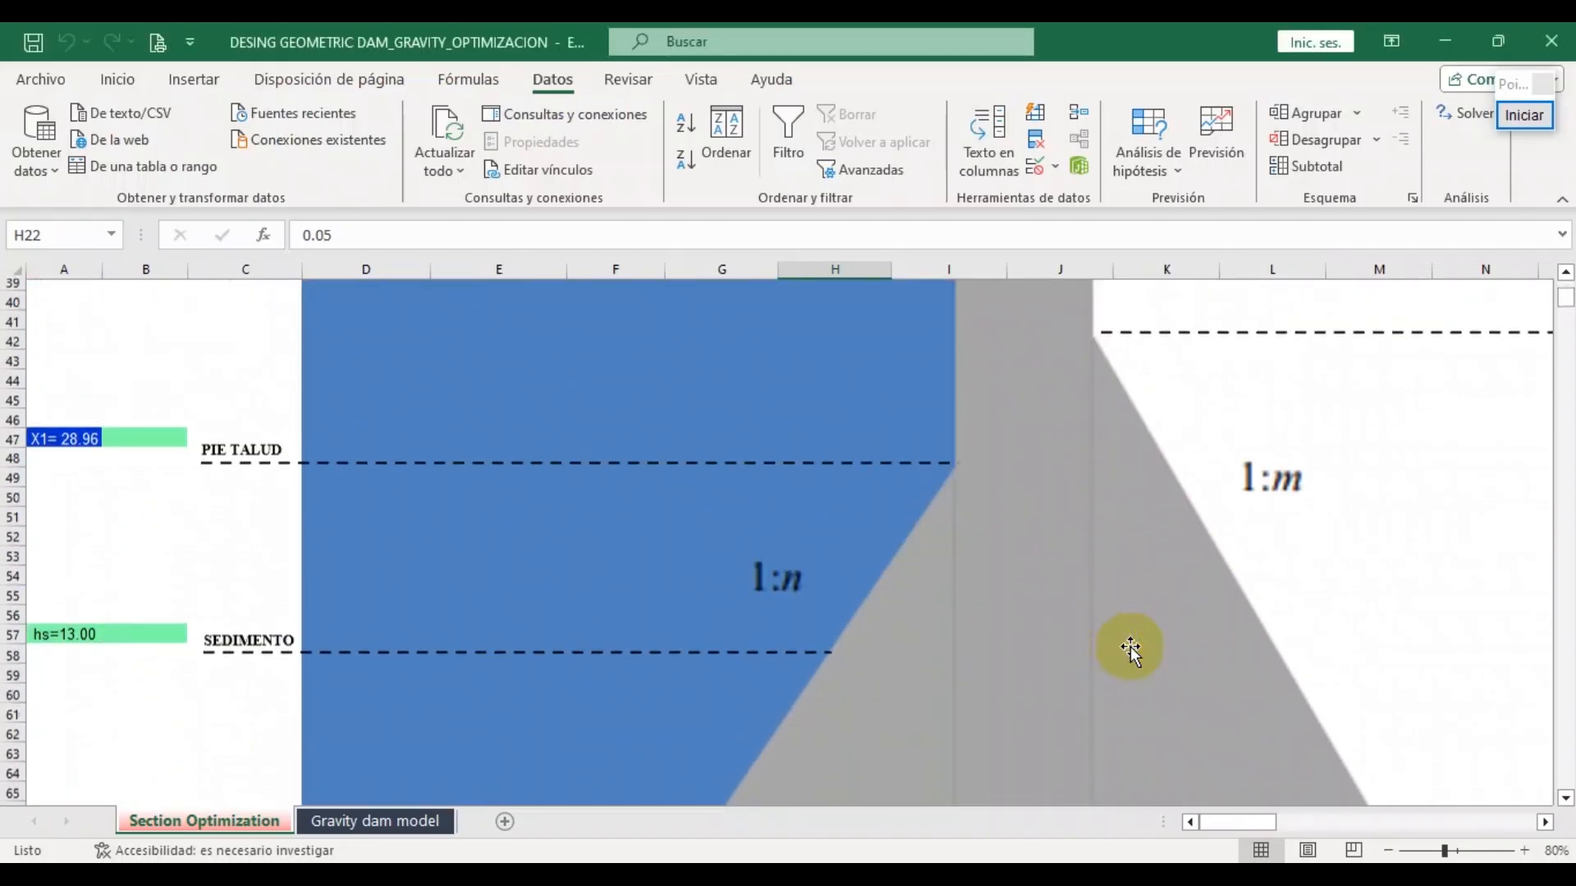
left_click_drag(1215, 820, 1229, 821)
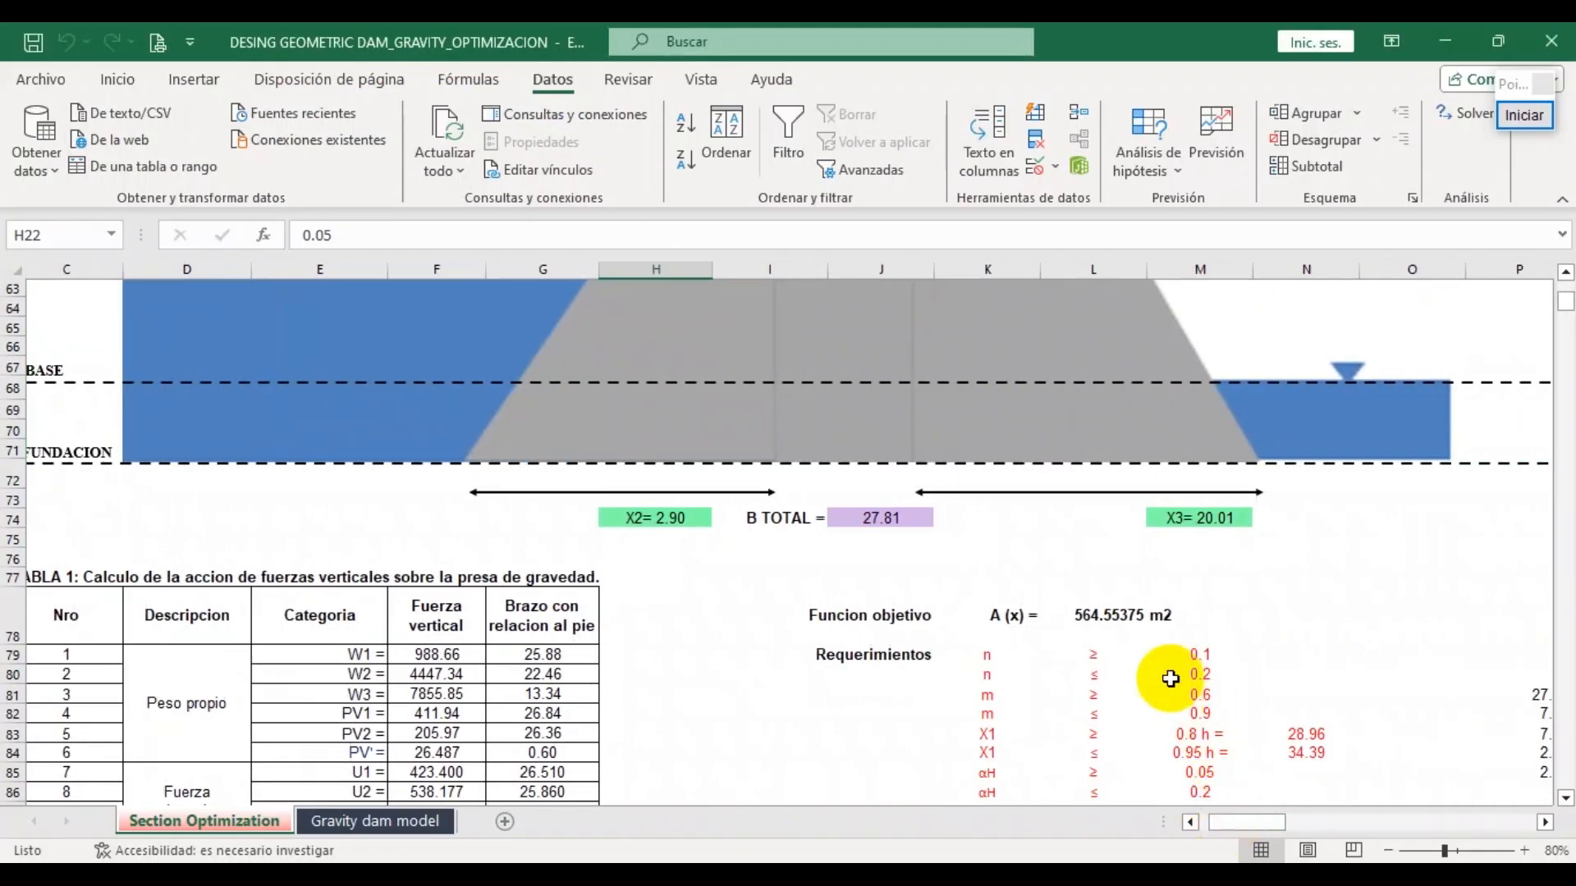
left_click(1099, 618)
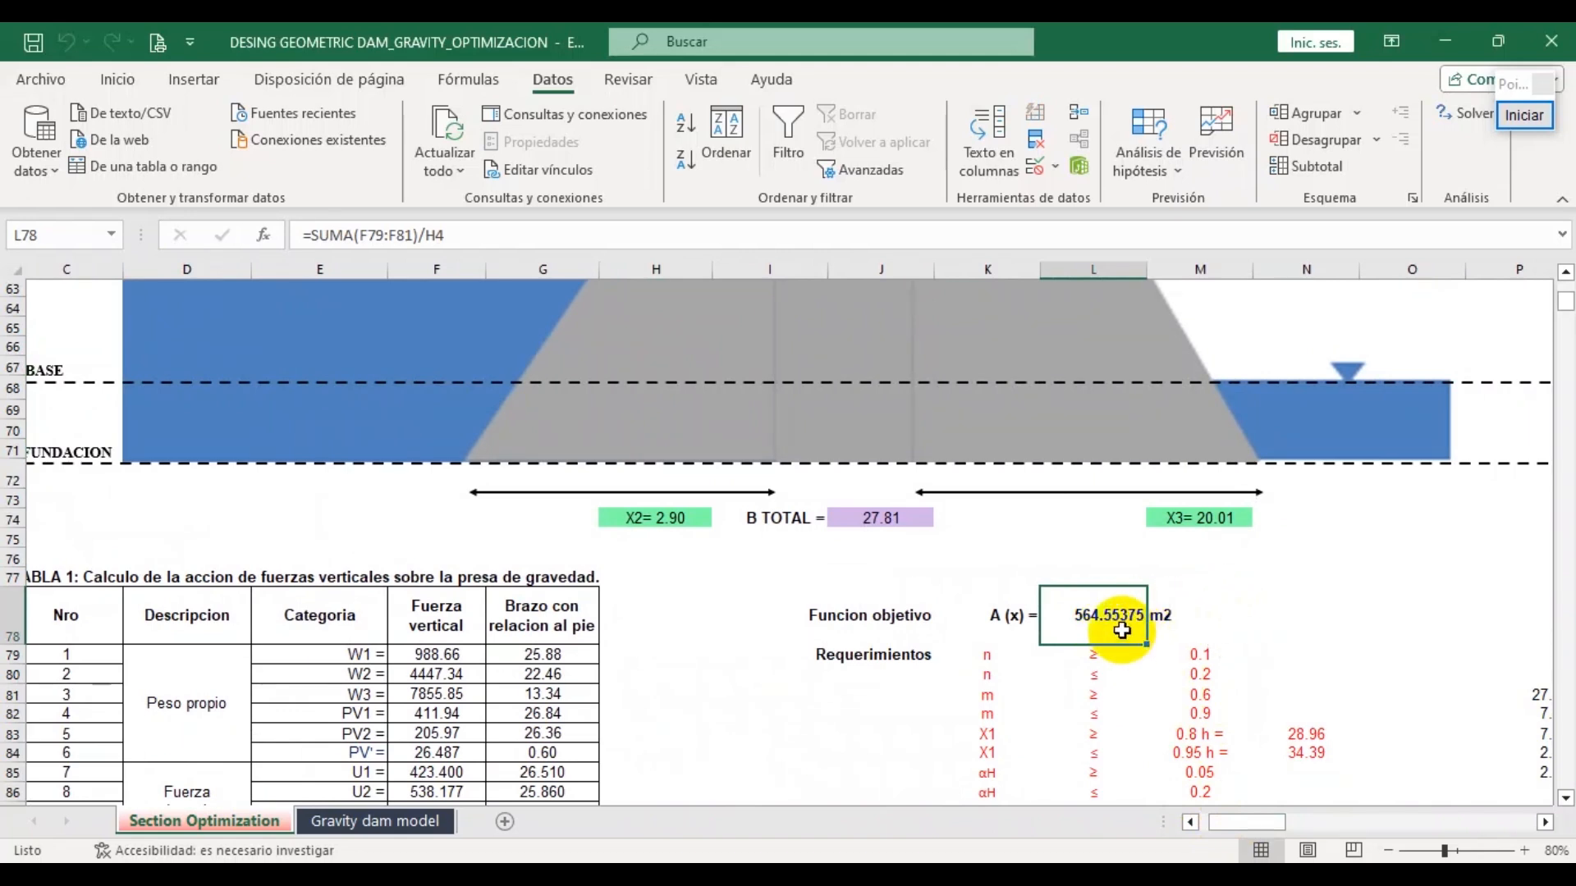
left_click(1343, 599)
scroll(1313, 607, "down", 1)
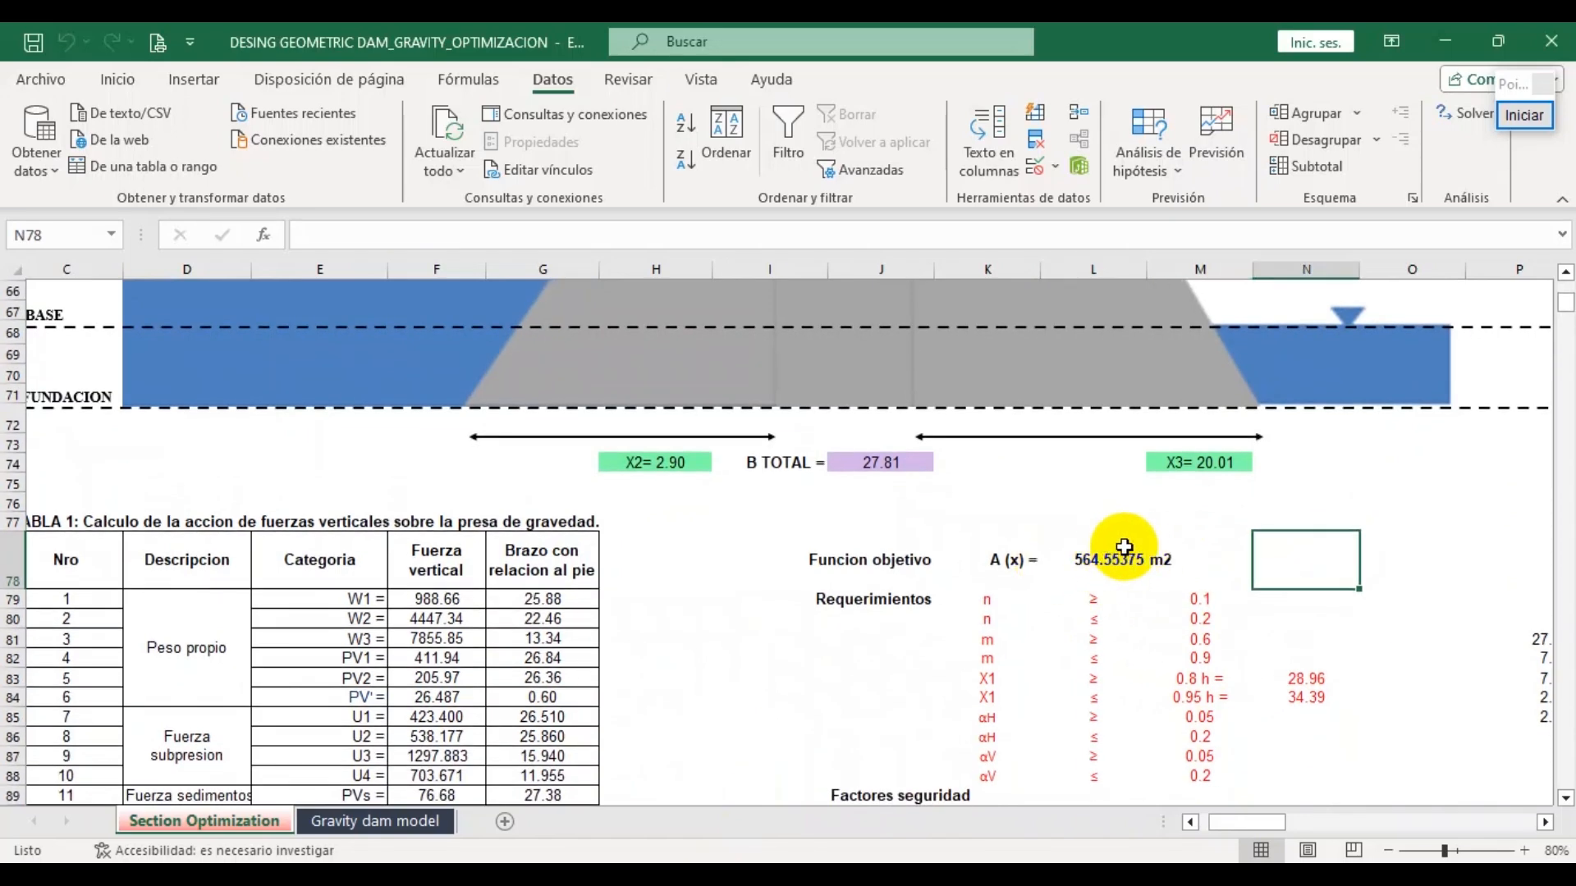
scroll(1121, 558, "down", 4)
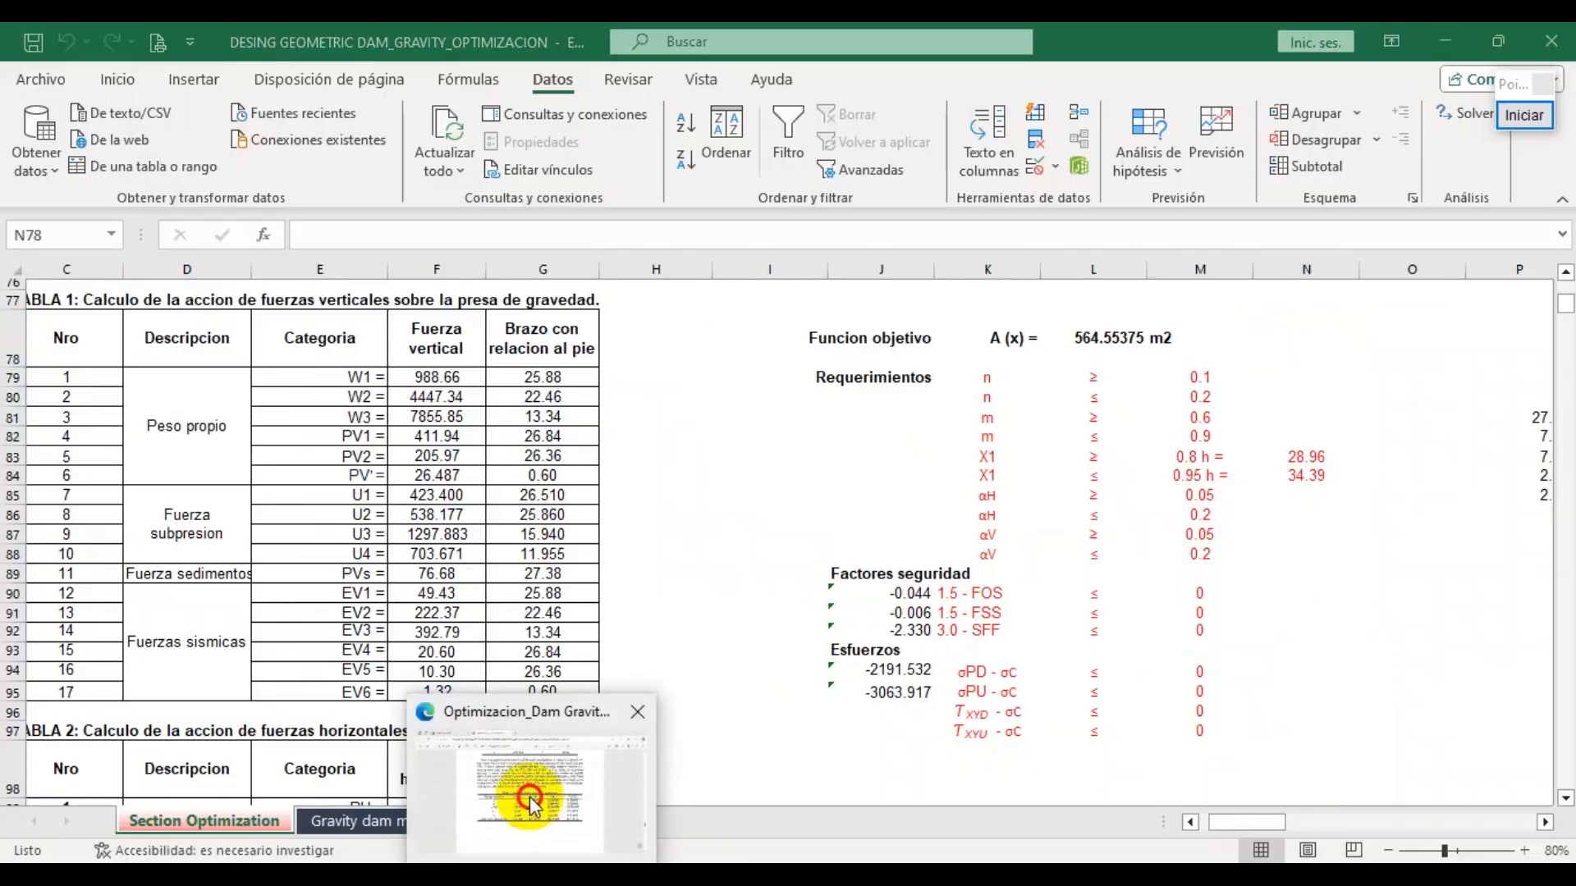
Switch to the PDF in Edge and examine the FOS values of CSS, CBO and ECBO in Table 6
left_click(529, 796)
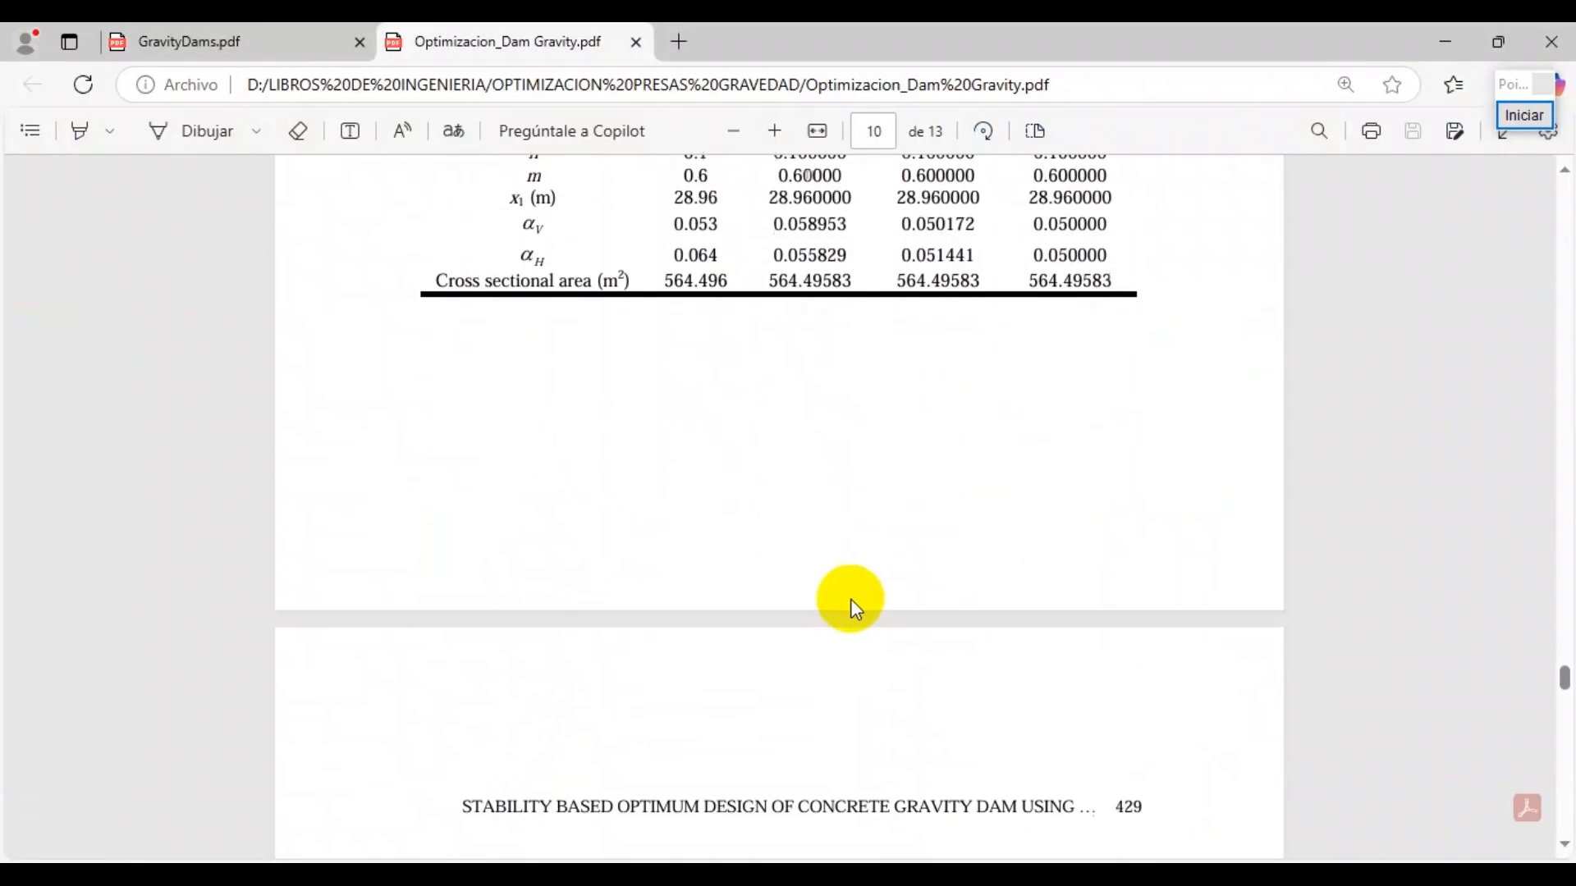
scroll(855, 605, "down", 7)
scroll(727, 550, "down", 7)
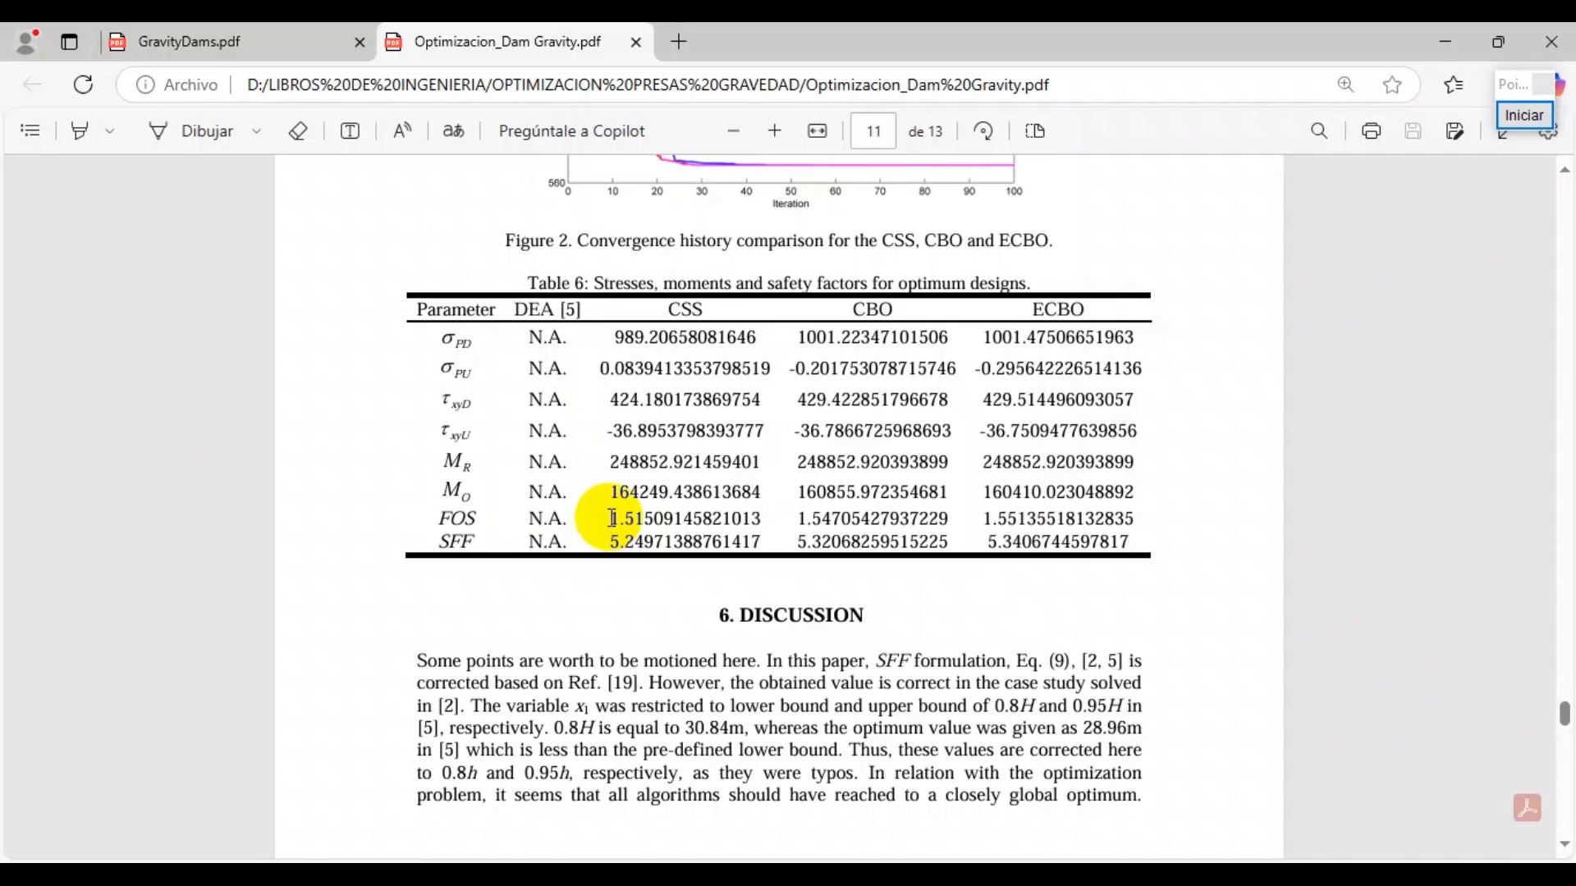
left_click_drag(613, 519, 644, 518)
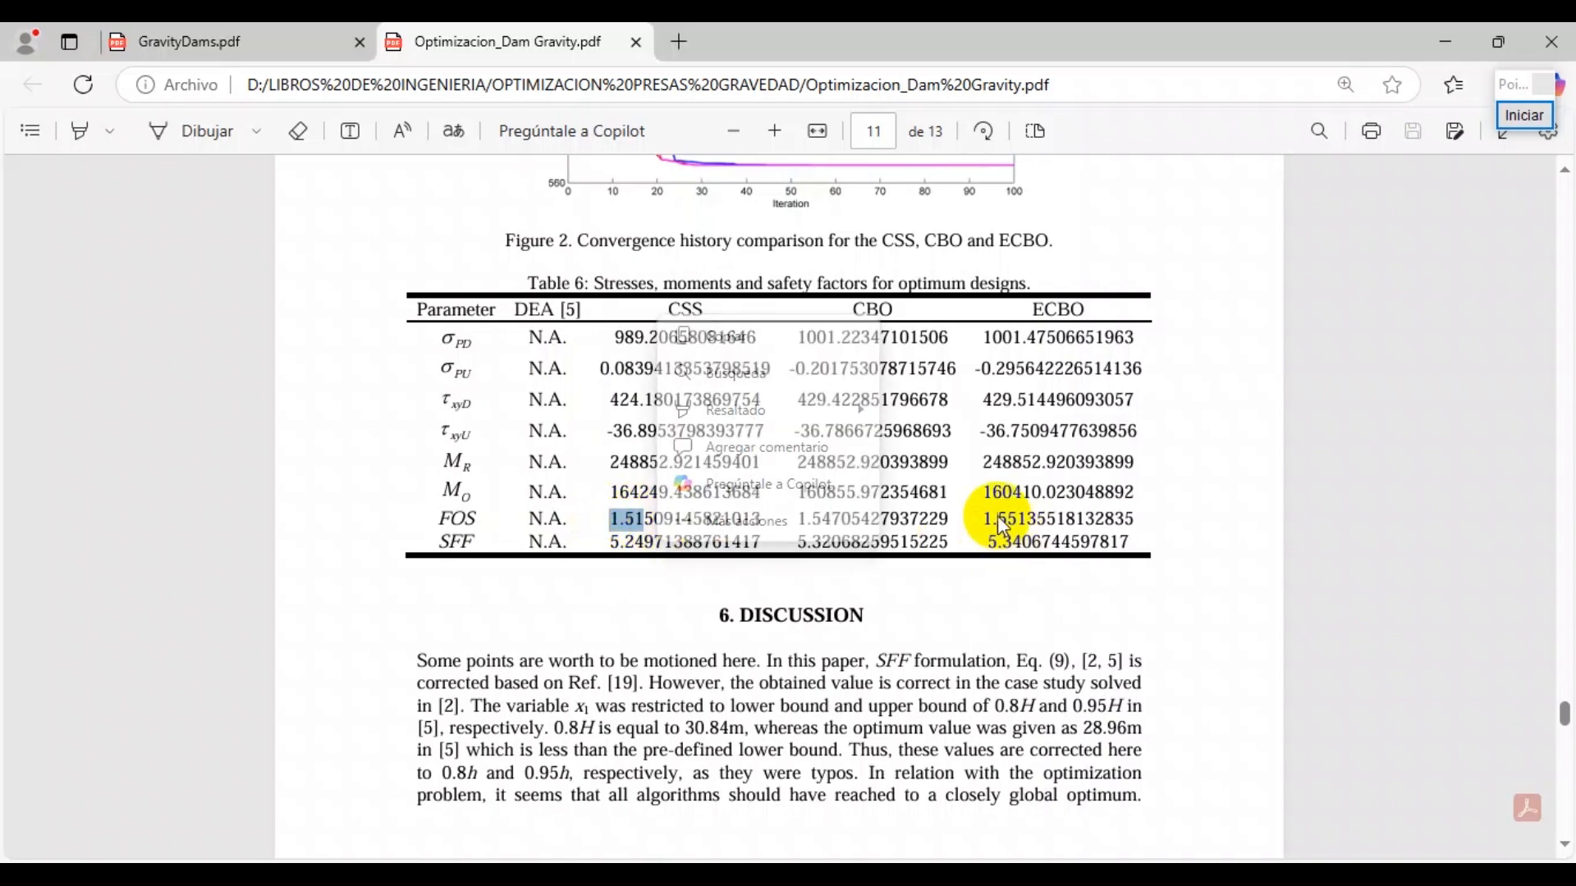
left_click_drag(985, 519, 1008, 519)
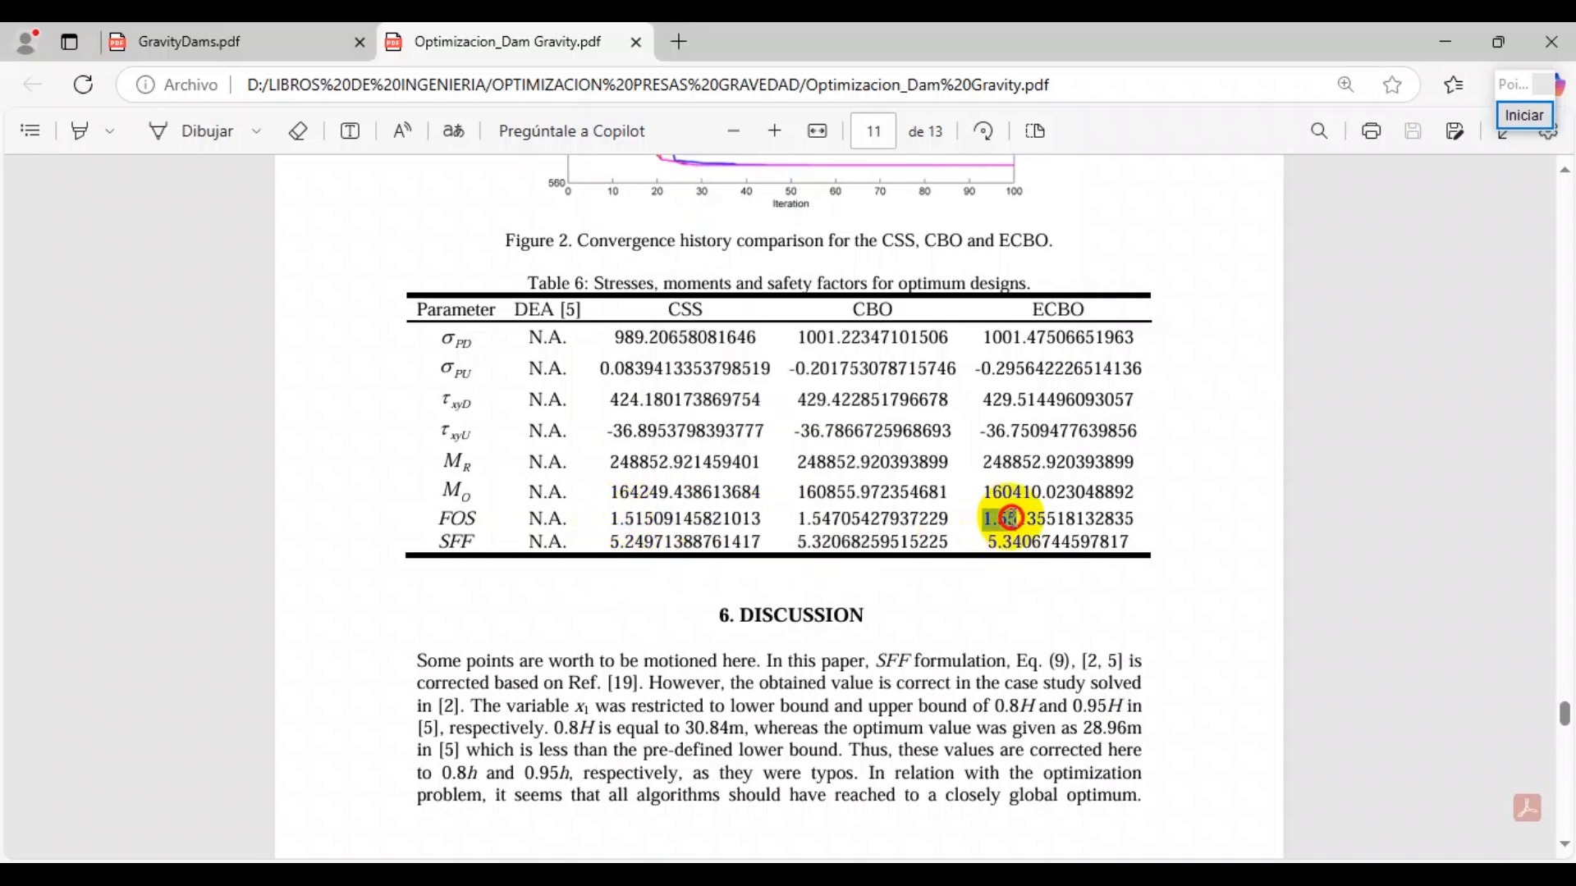
left_click(806, 513)
left_click_drag(796, 518, 829, 519)
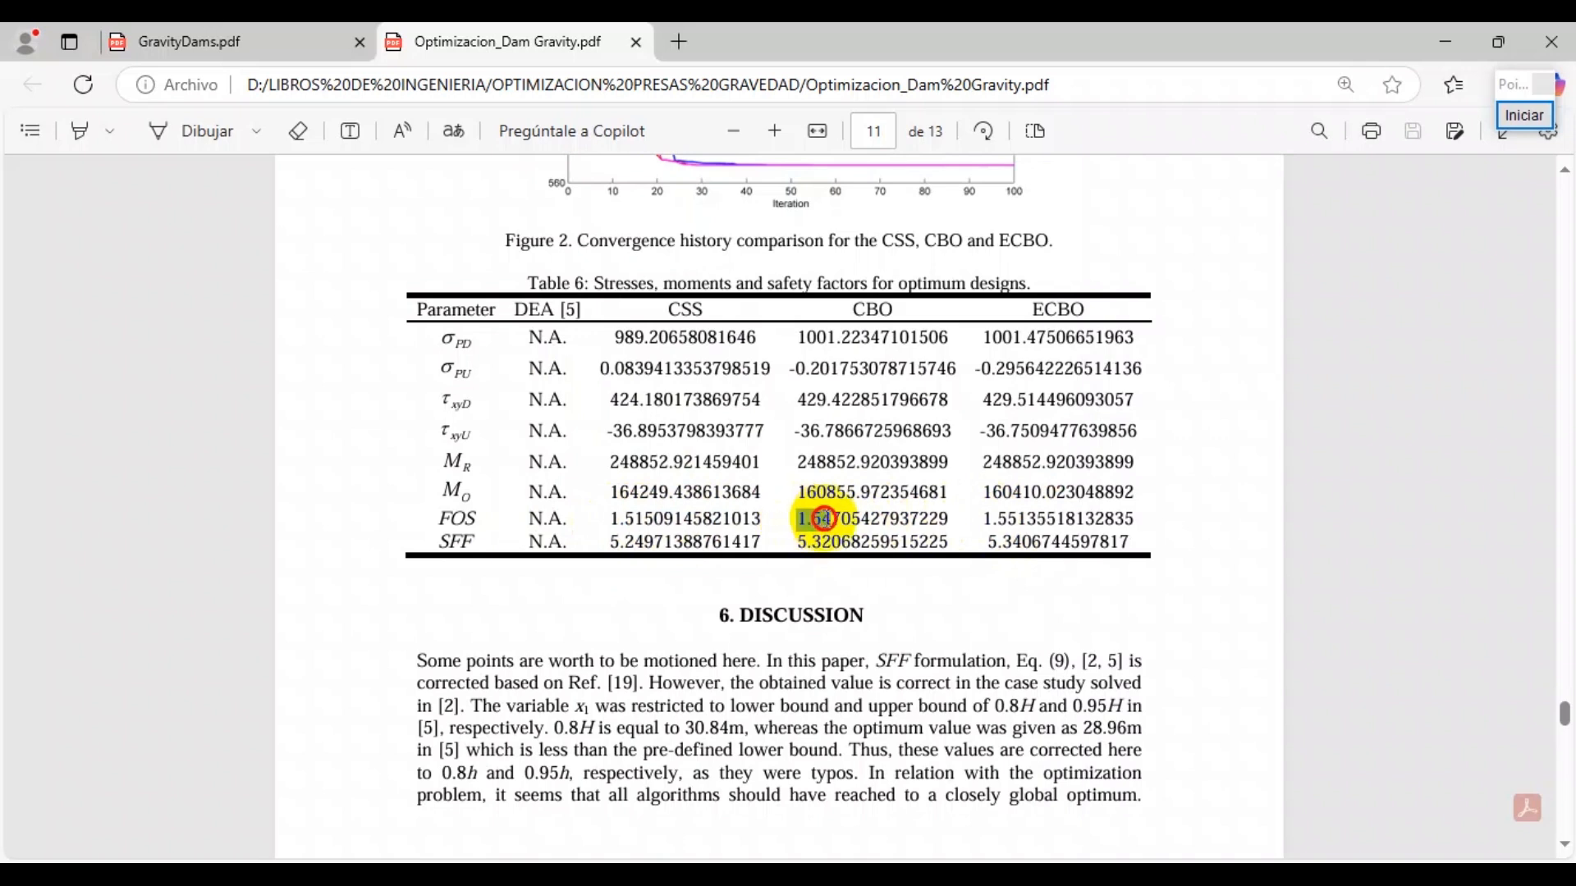
left_click(362, 601)
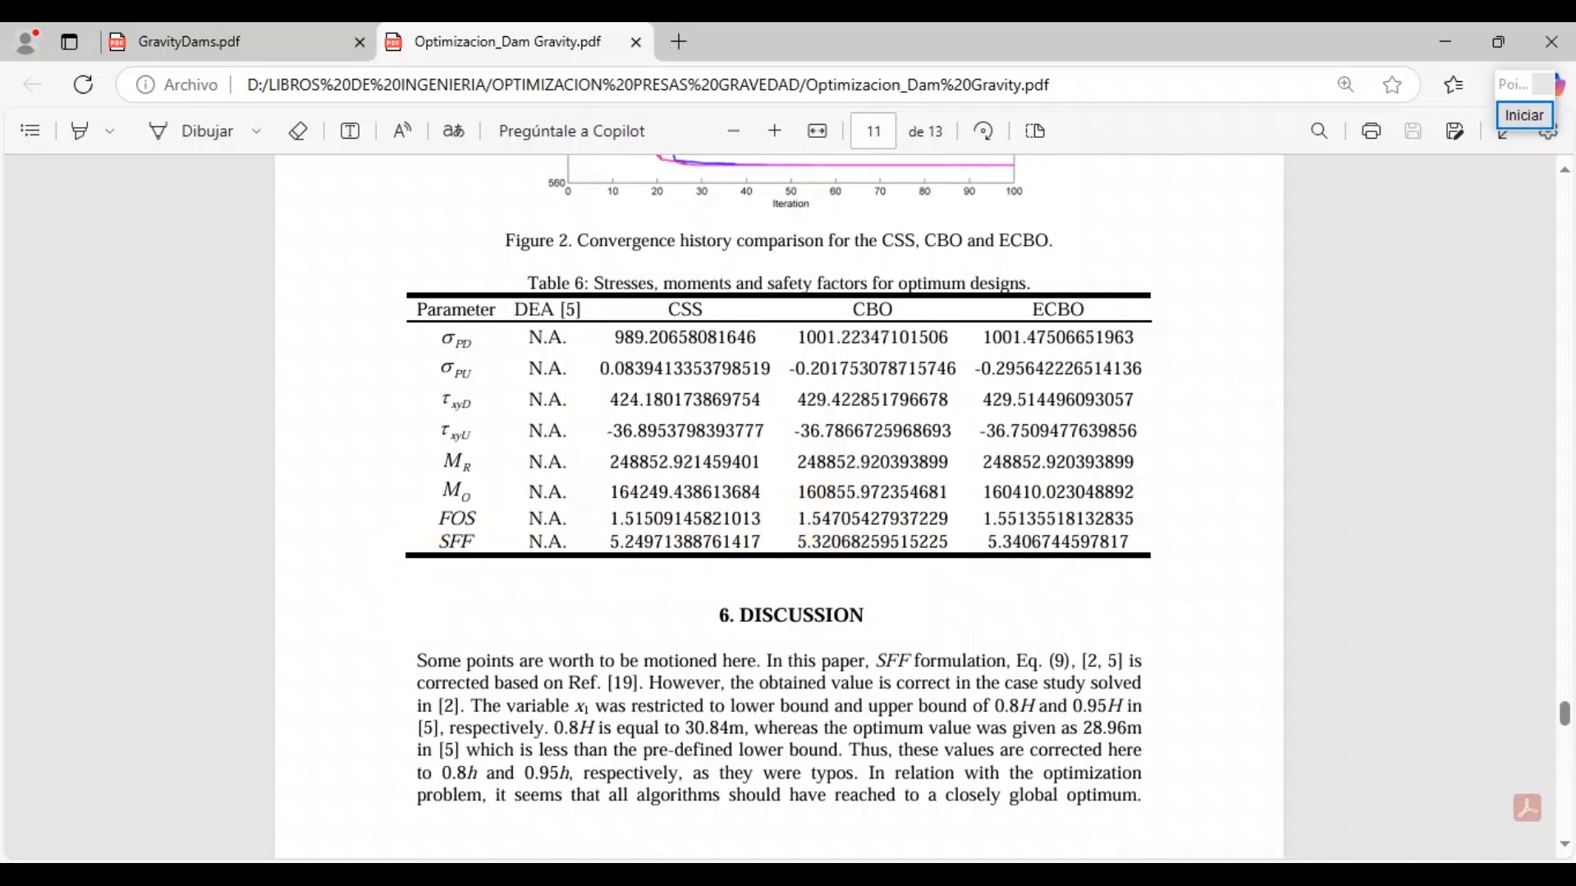
Switch to Excel and check the overturning safety factor FOS in D139 of the stability calculations
mouse_move(694, 875)
left_click(662, 766)
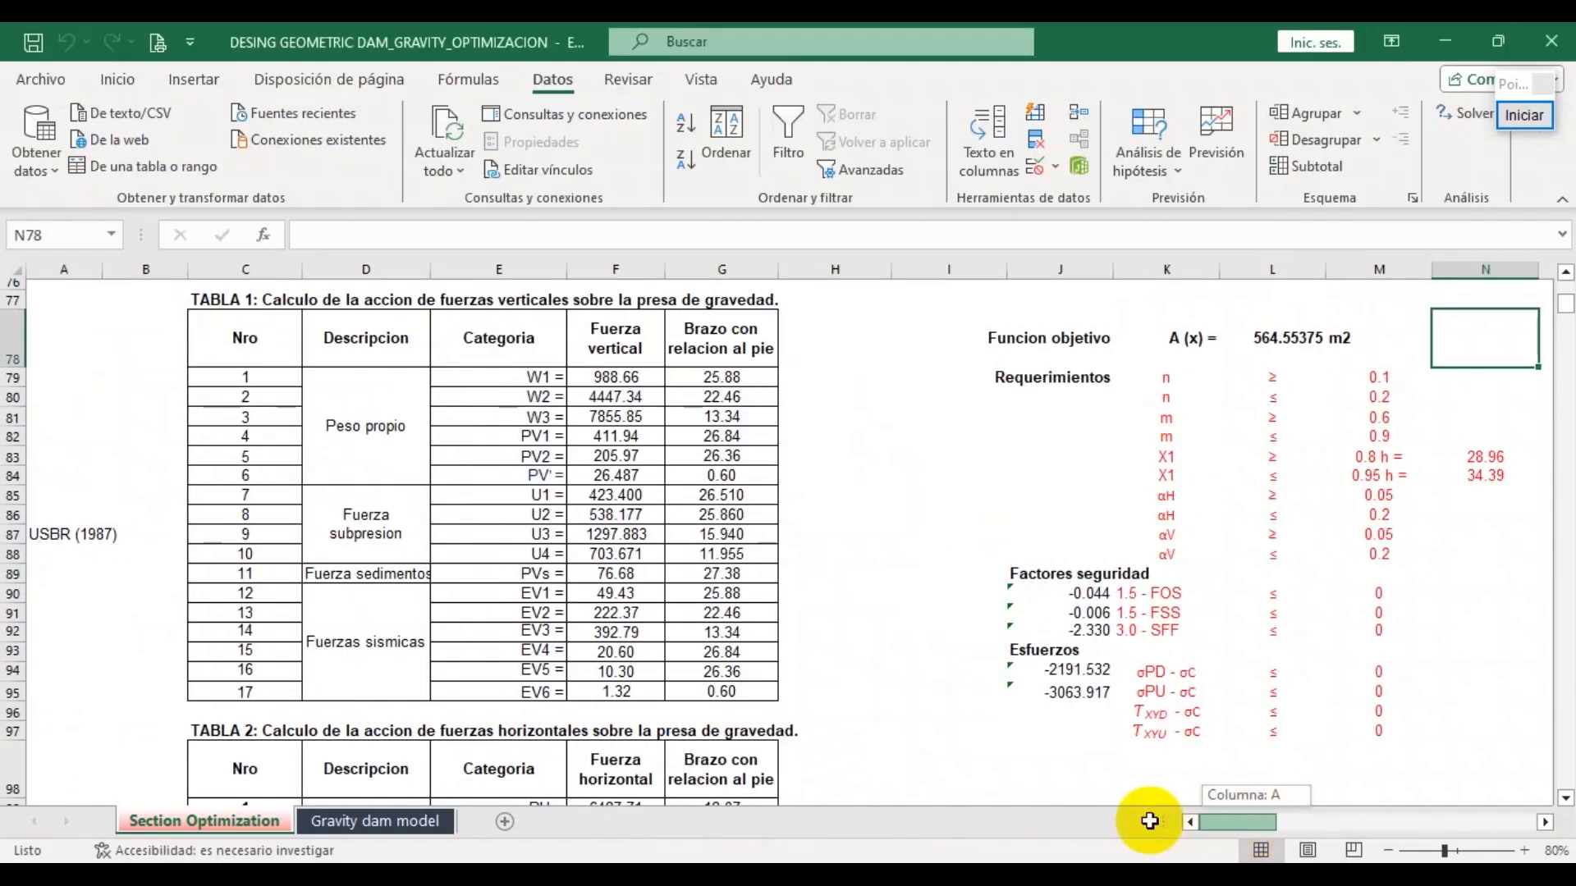
scroll(309, 605, "down", 18)
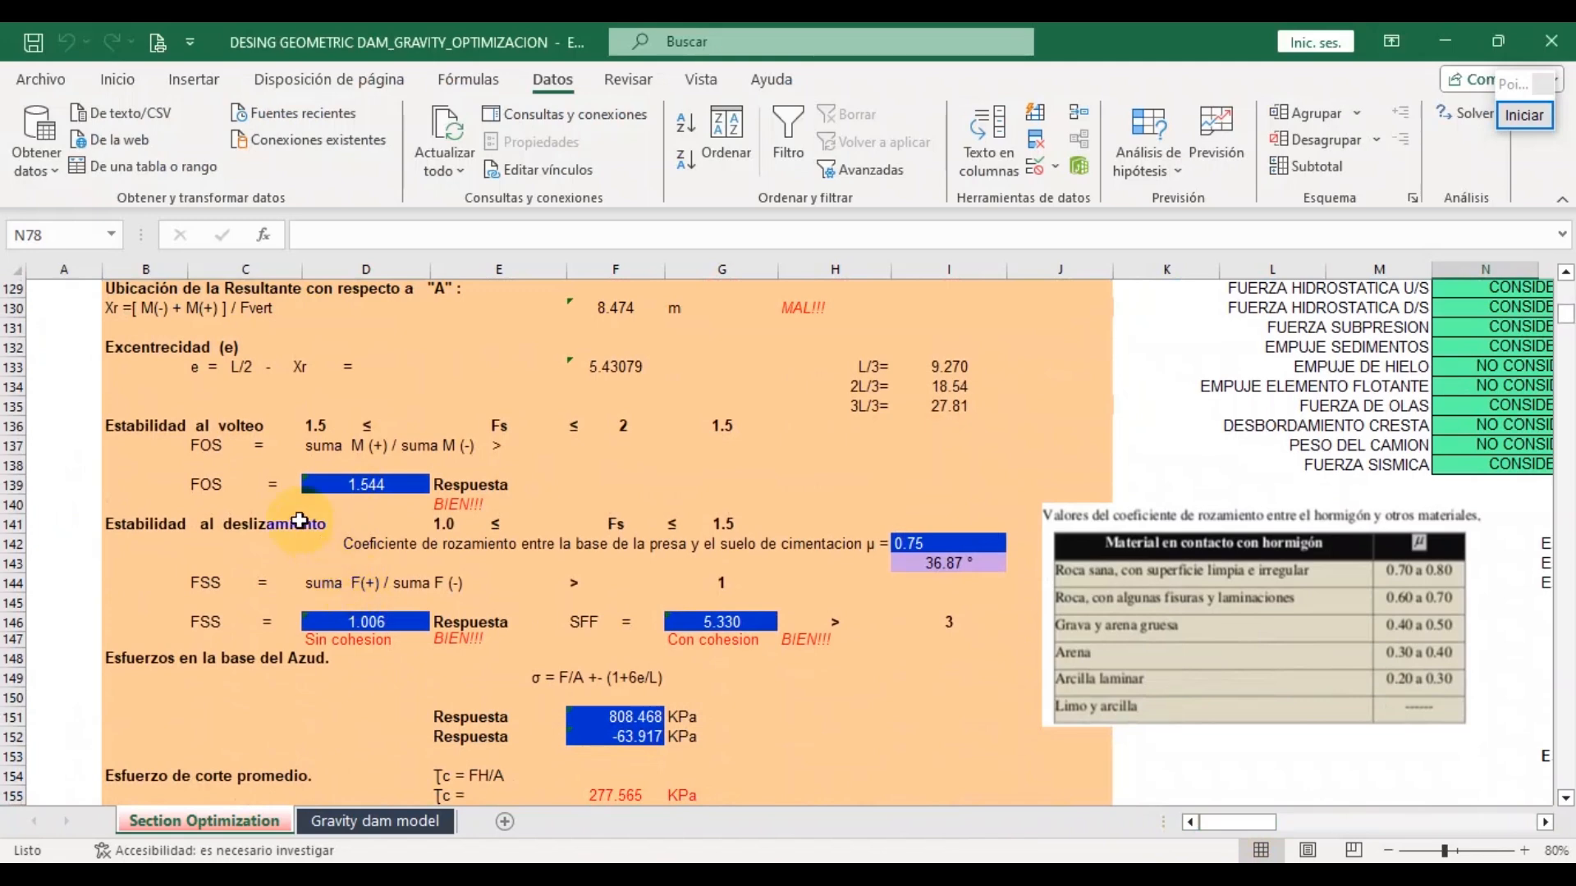
scroll(299, 522, "up", 2)
left_click(374, 602)
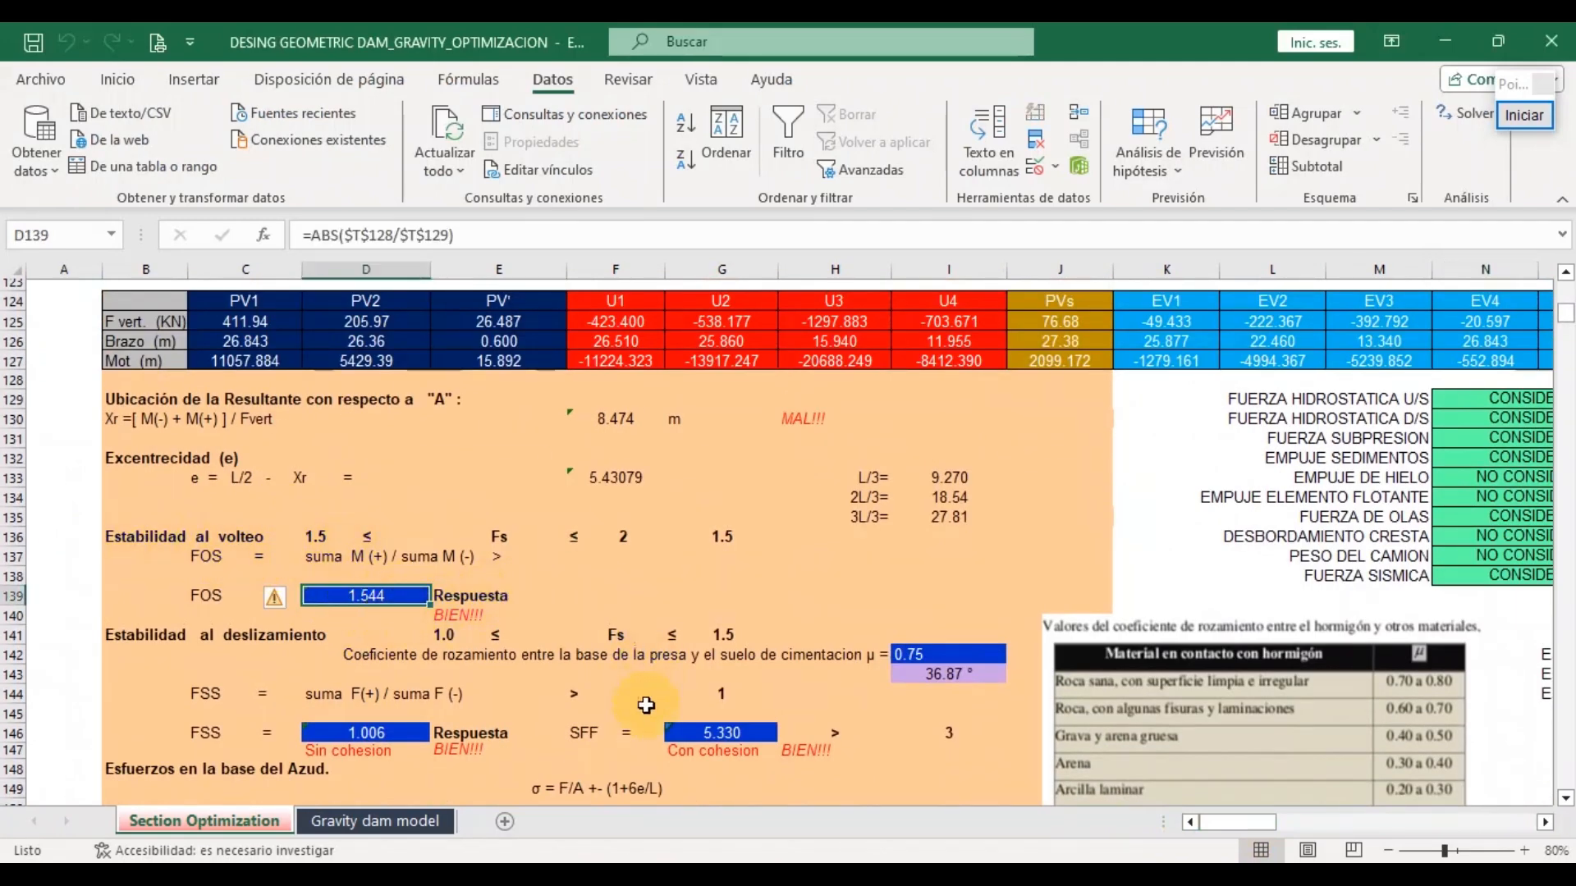
Return to Table 6 of the PDF in Edge and compare its FOS and SFF values with the worksheet results
key("alt+Tab")
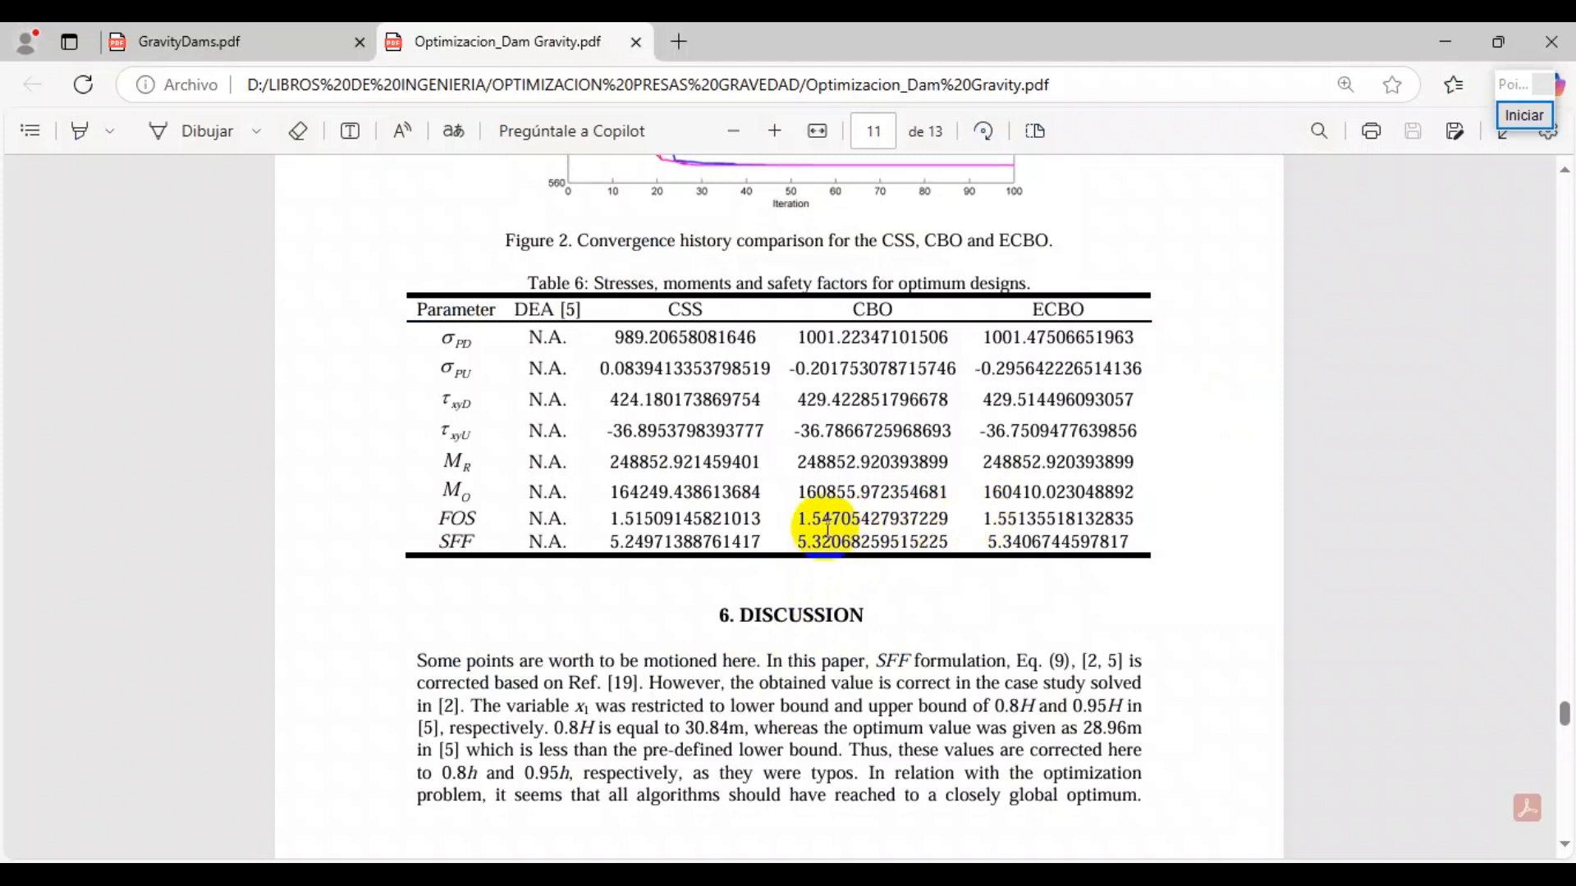
left_click_drag(803, 526, 829, 523)
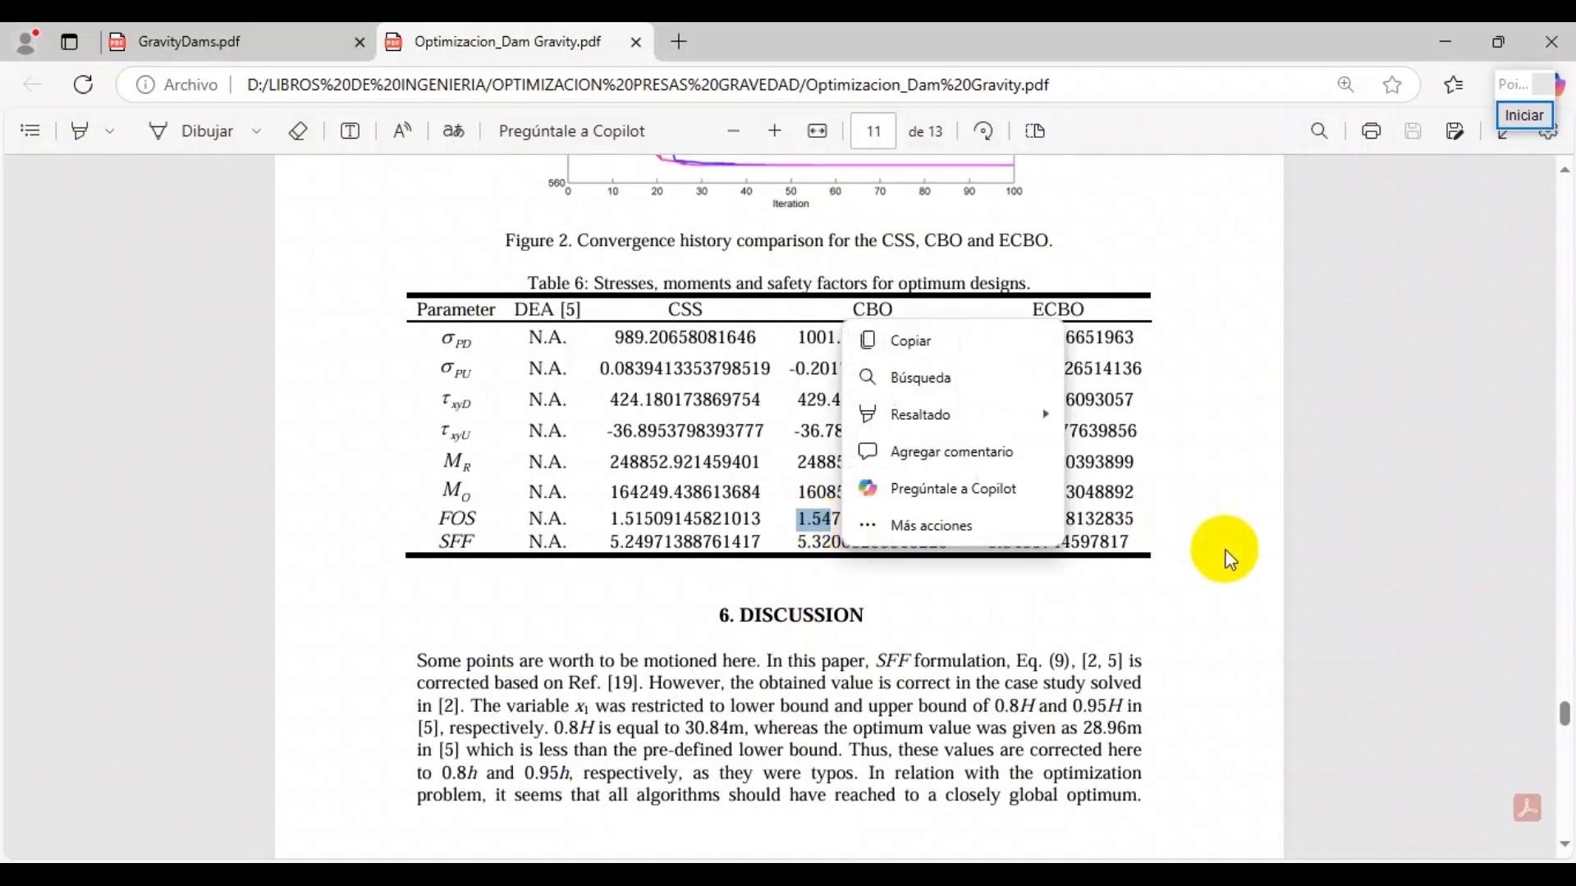
left_click(1222, 552)
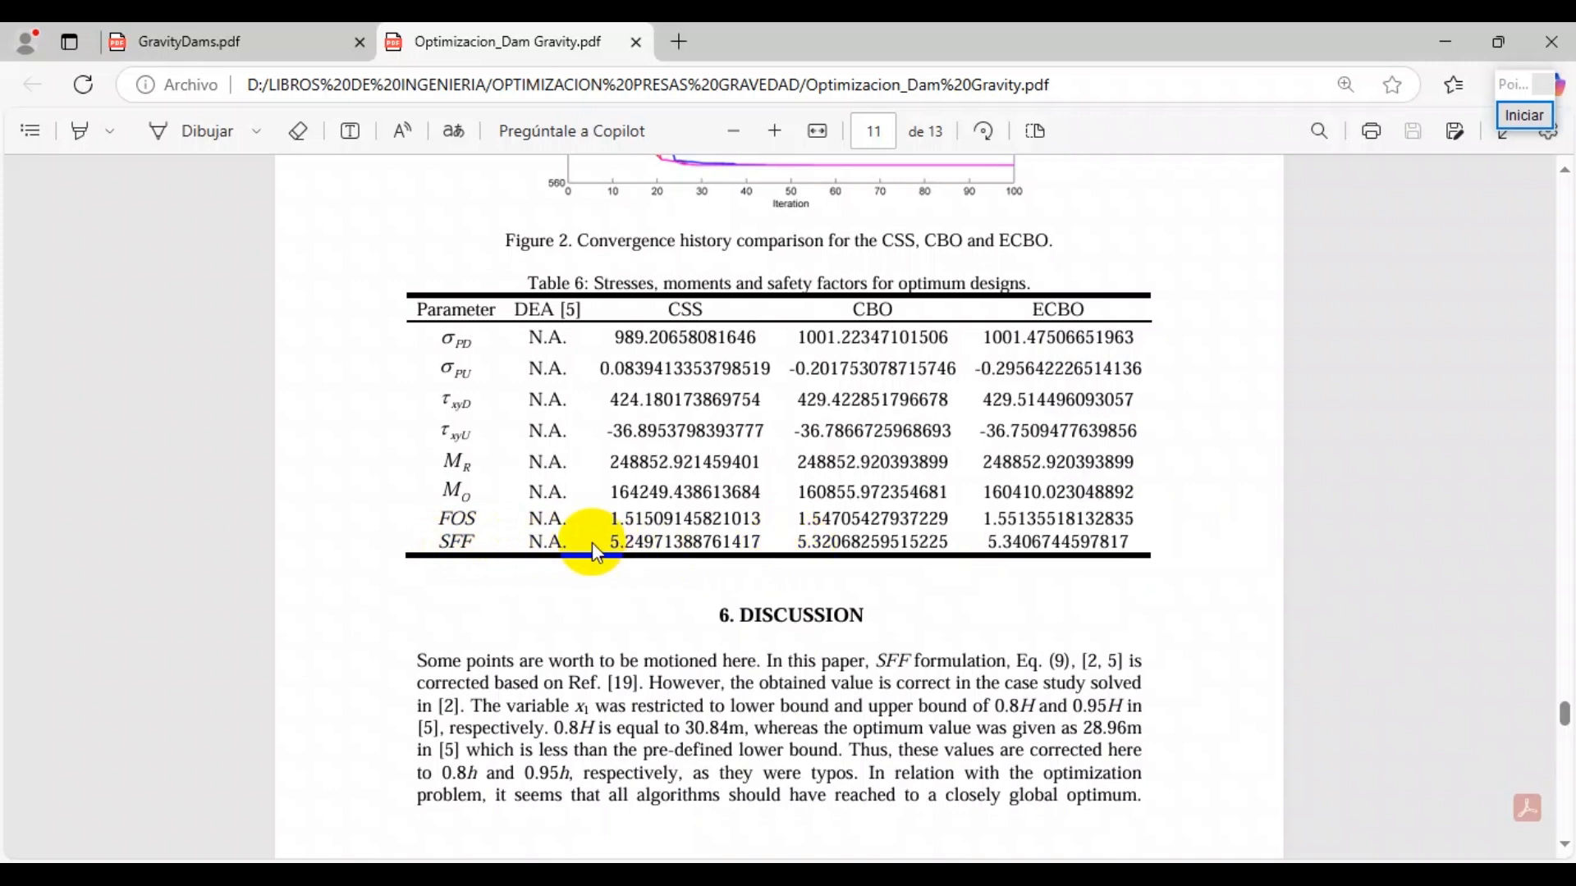
left_click_drag(609, 539, 674, 541)
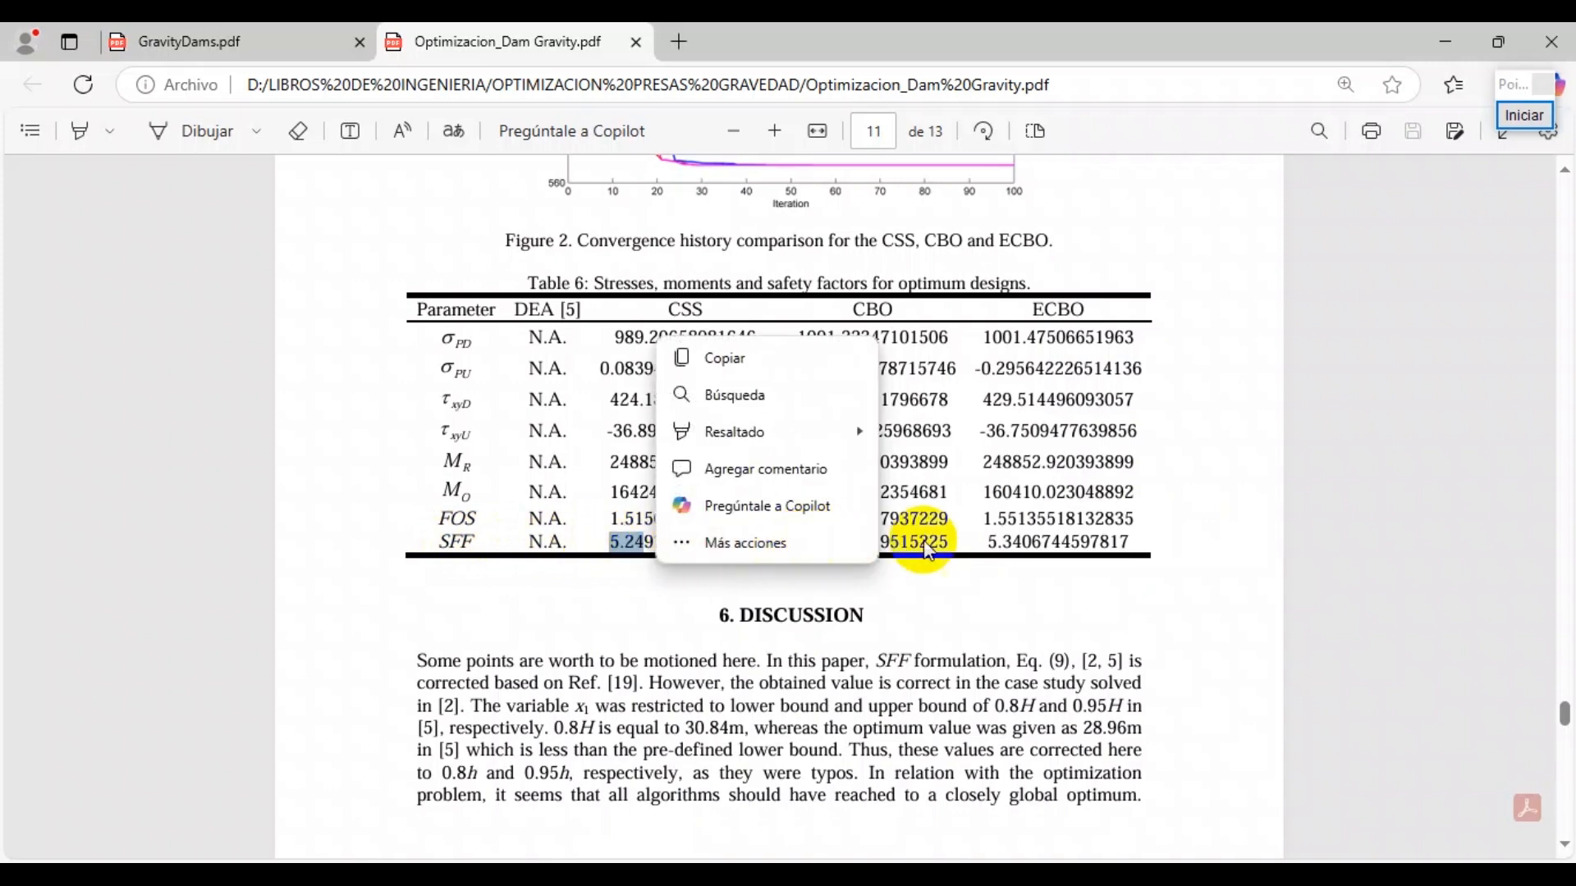
left_click(950, 536)
left_click_drag(953, 535, 1026, 543)
left_click(1199, 521)
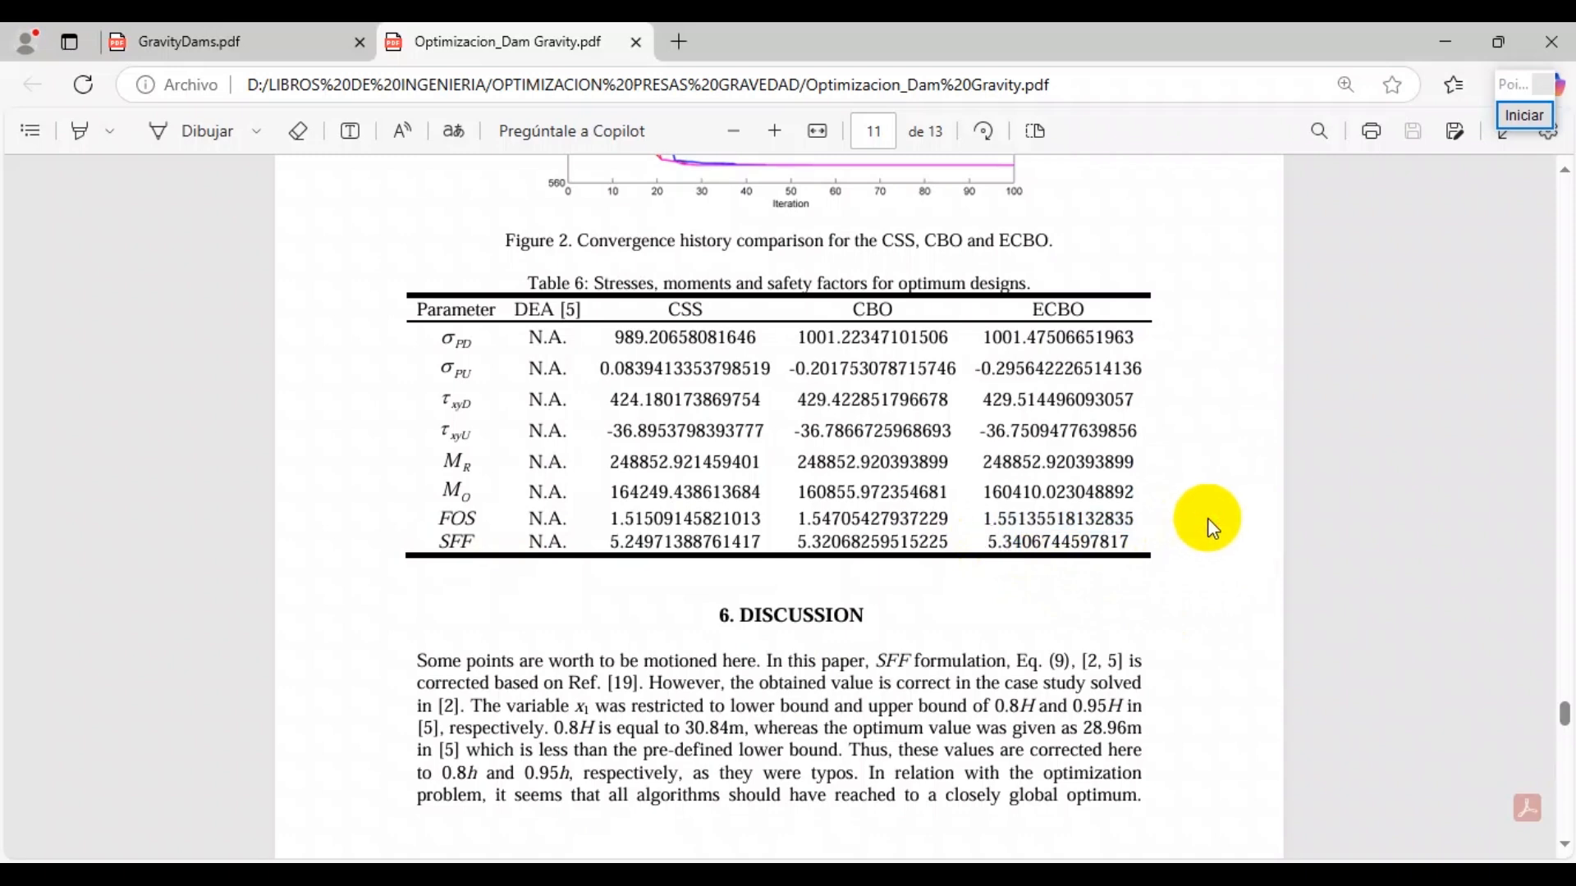
Switch to Excel and check the shear friction factor SFF in G146 of the sliding stability calculations
mouse_move(702, 862)
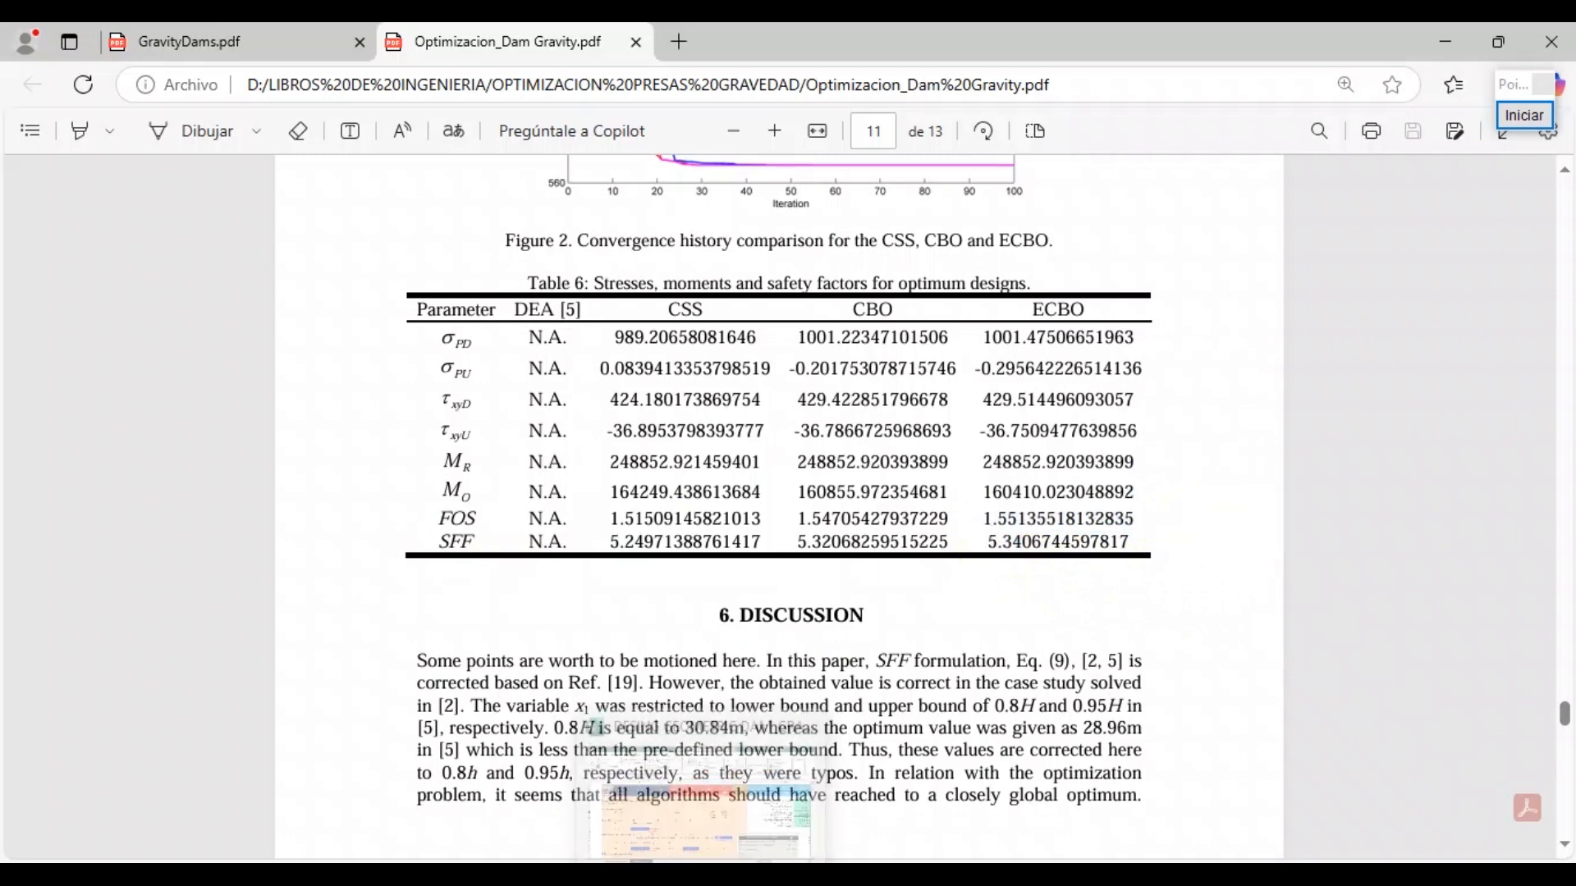
left_click(665, 742)
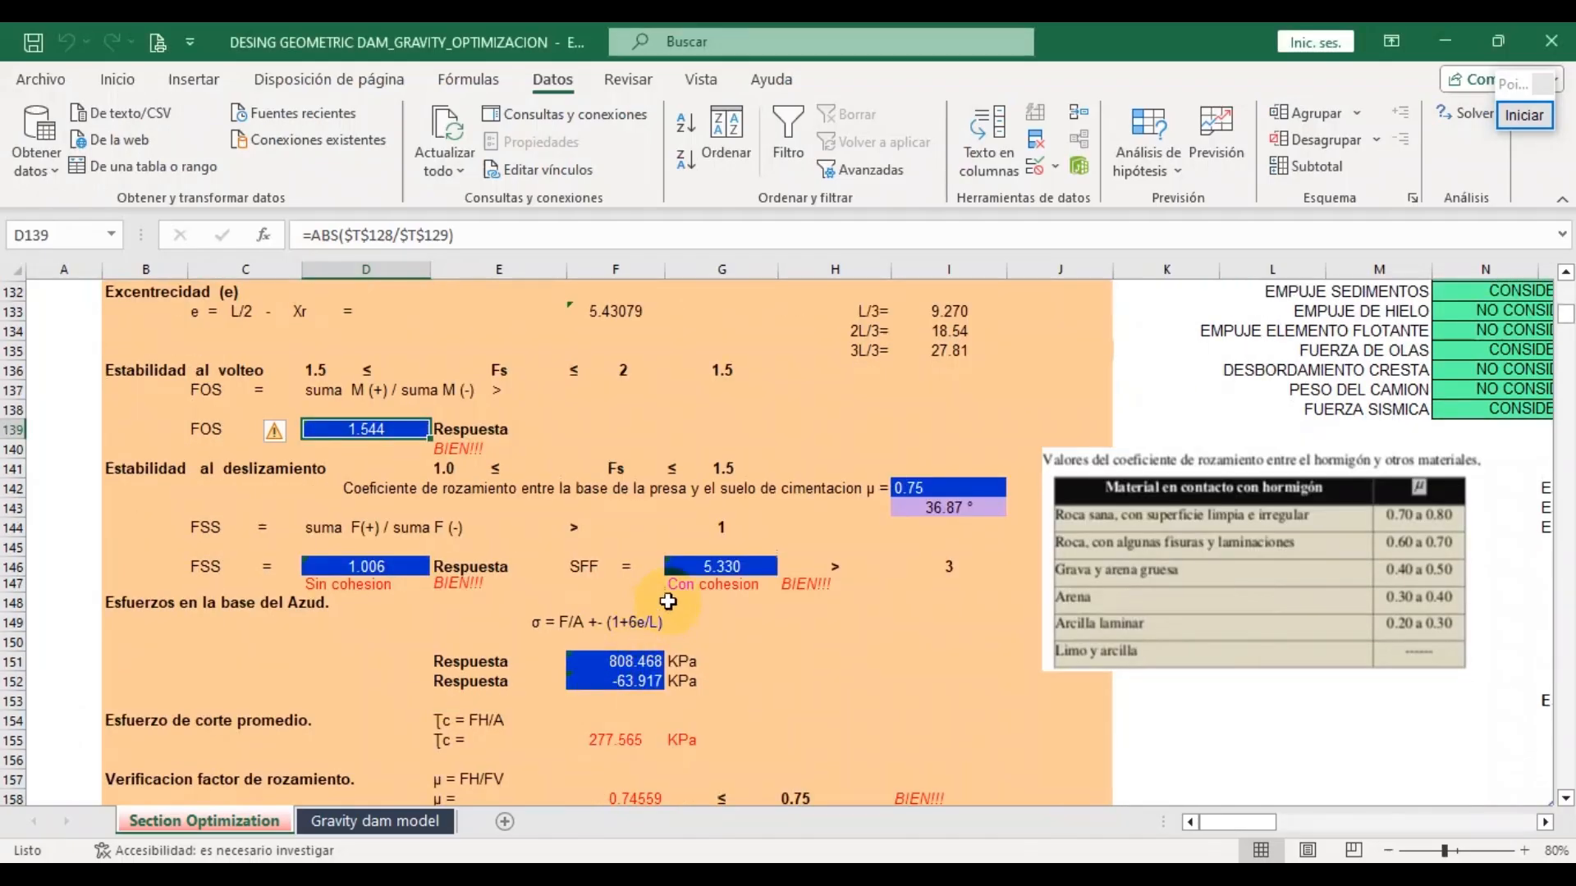
left_click(721, 566)
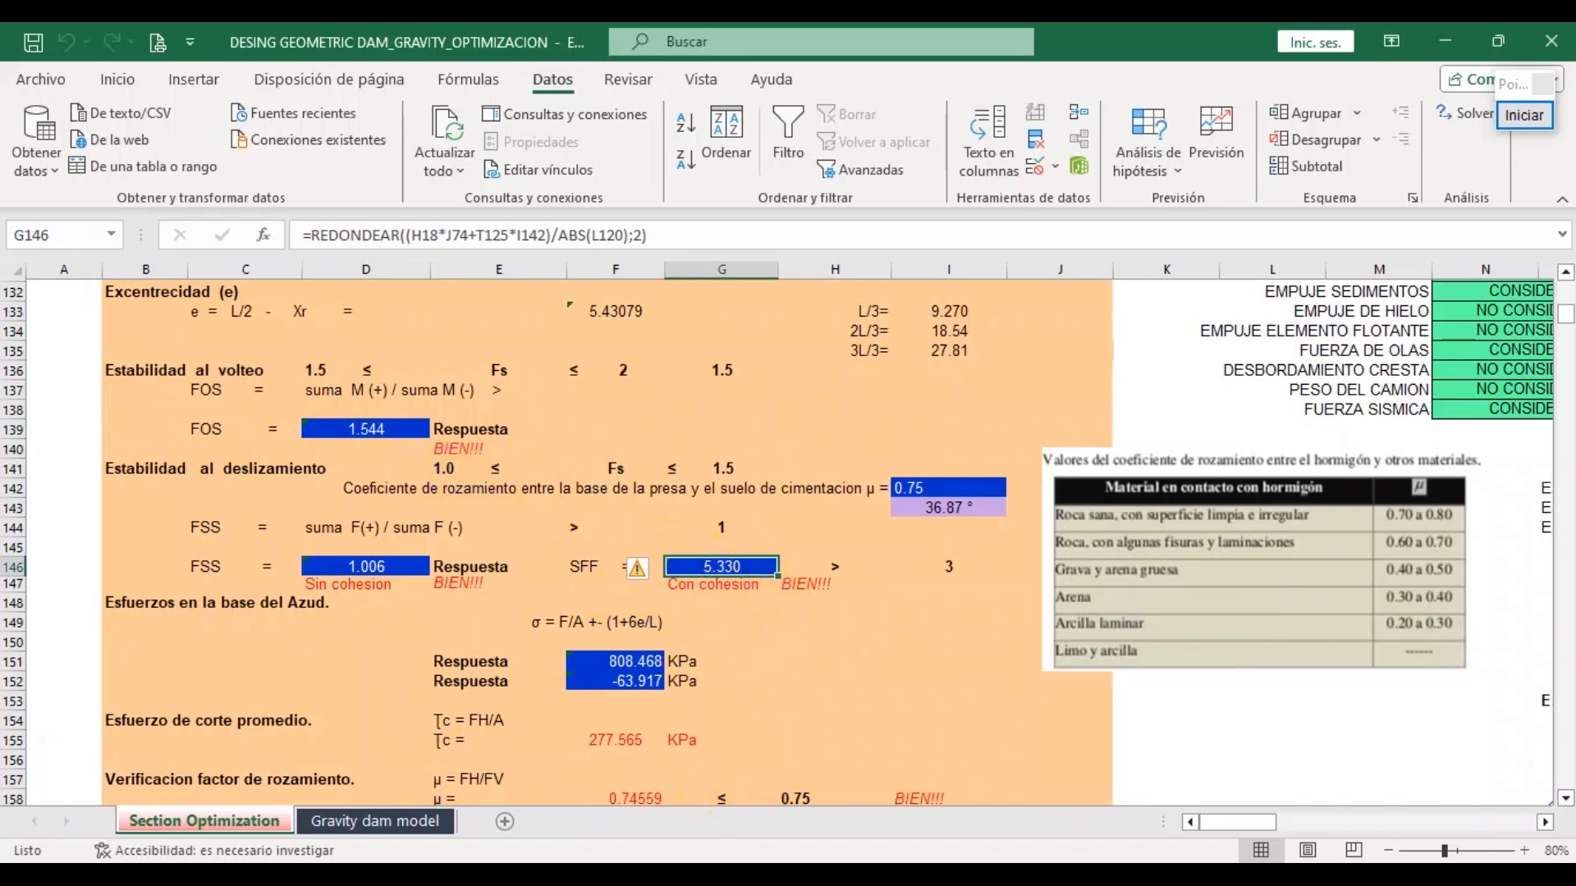
Return to Table 6 of the PDF in Edge and examine the σPD values of CSS, CBO and ECBO
mouse_move(534, 862)
left_click(534, 764)
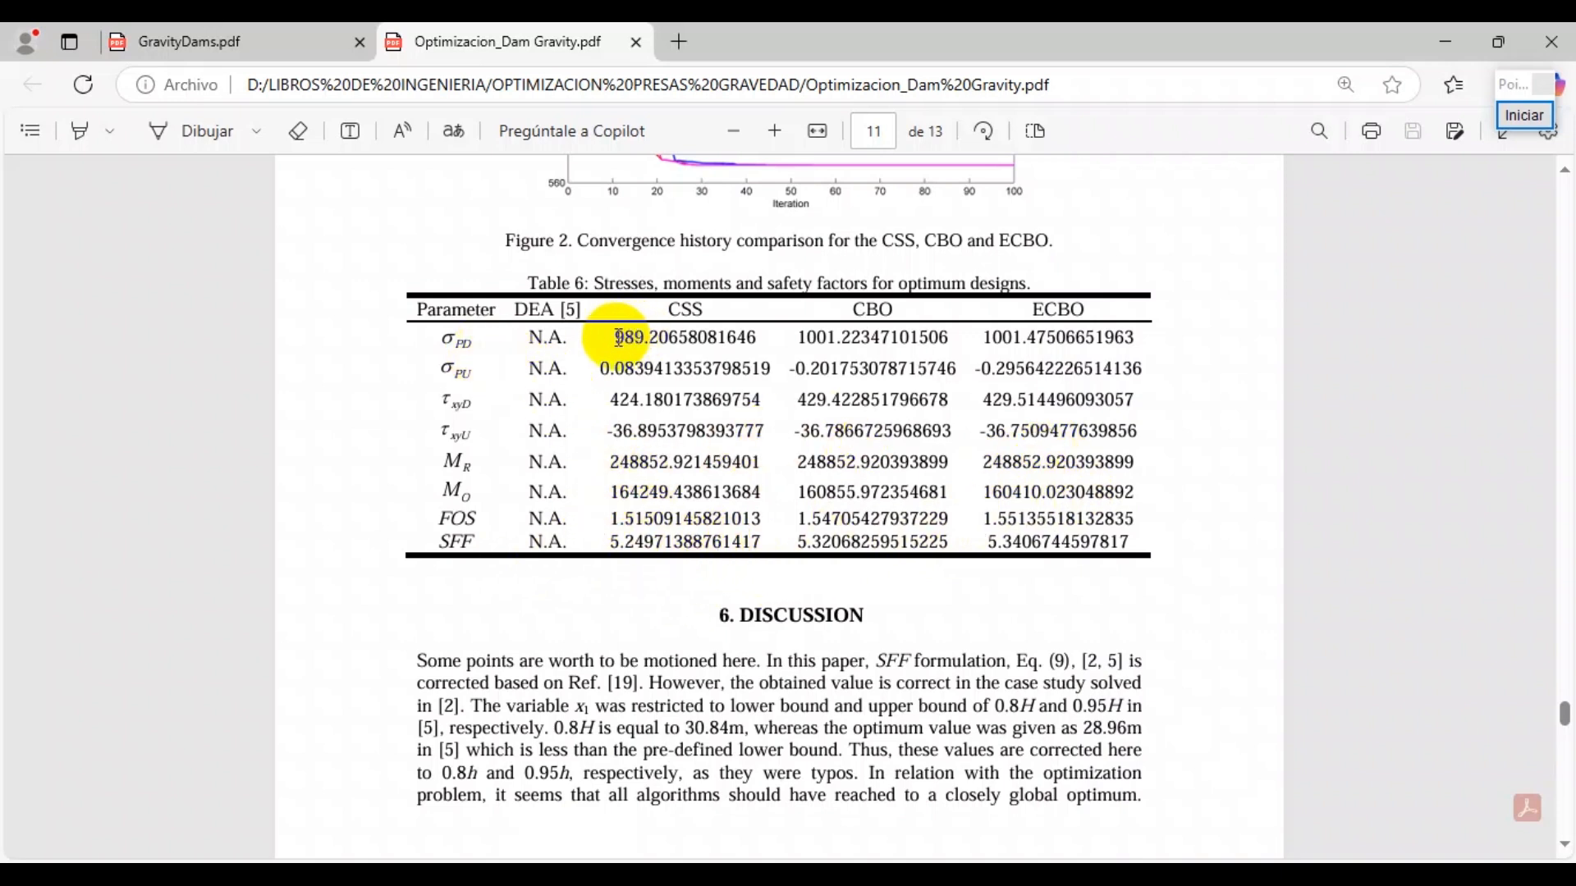
left_click_drag(619, 338, 706, 337)
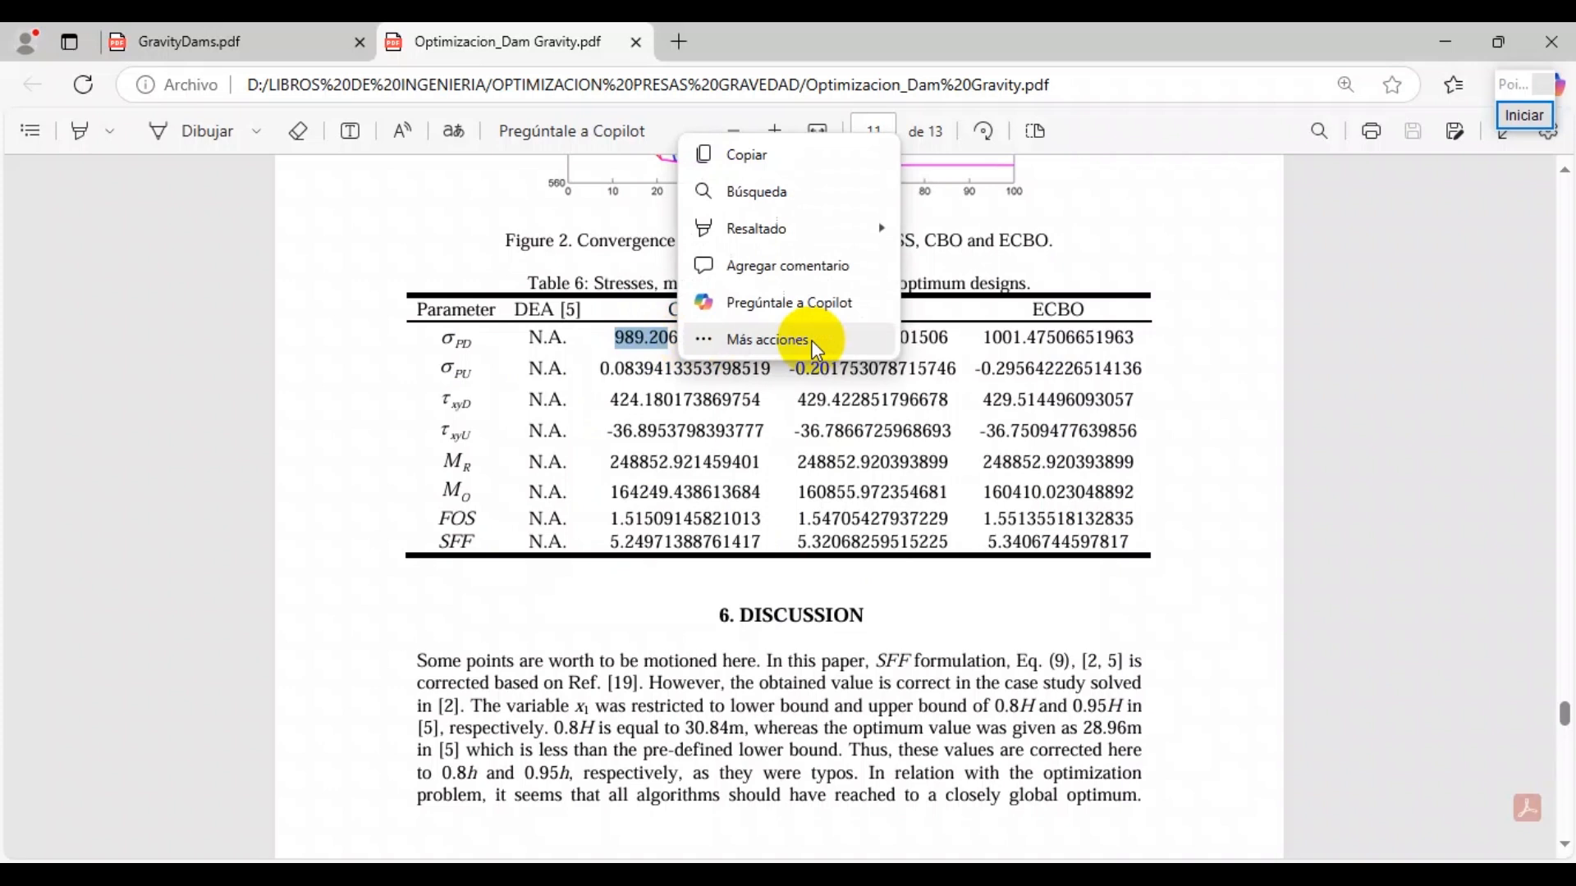
left_click(948, 347)
left_click_drag(804, 337, 839, 343)
left_click(1002, 344)
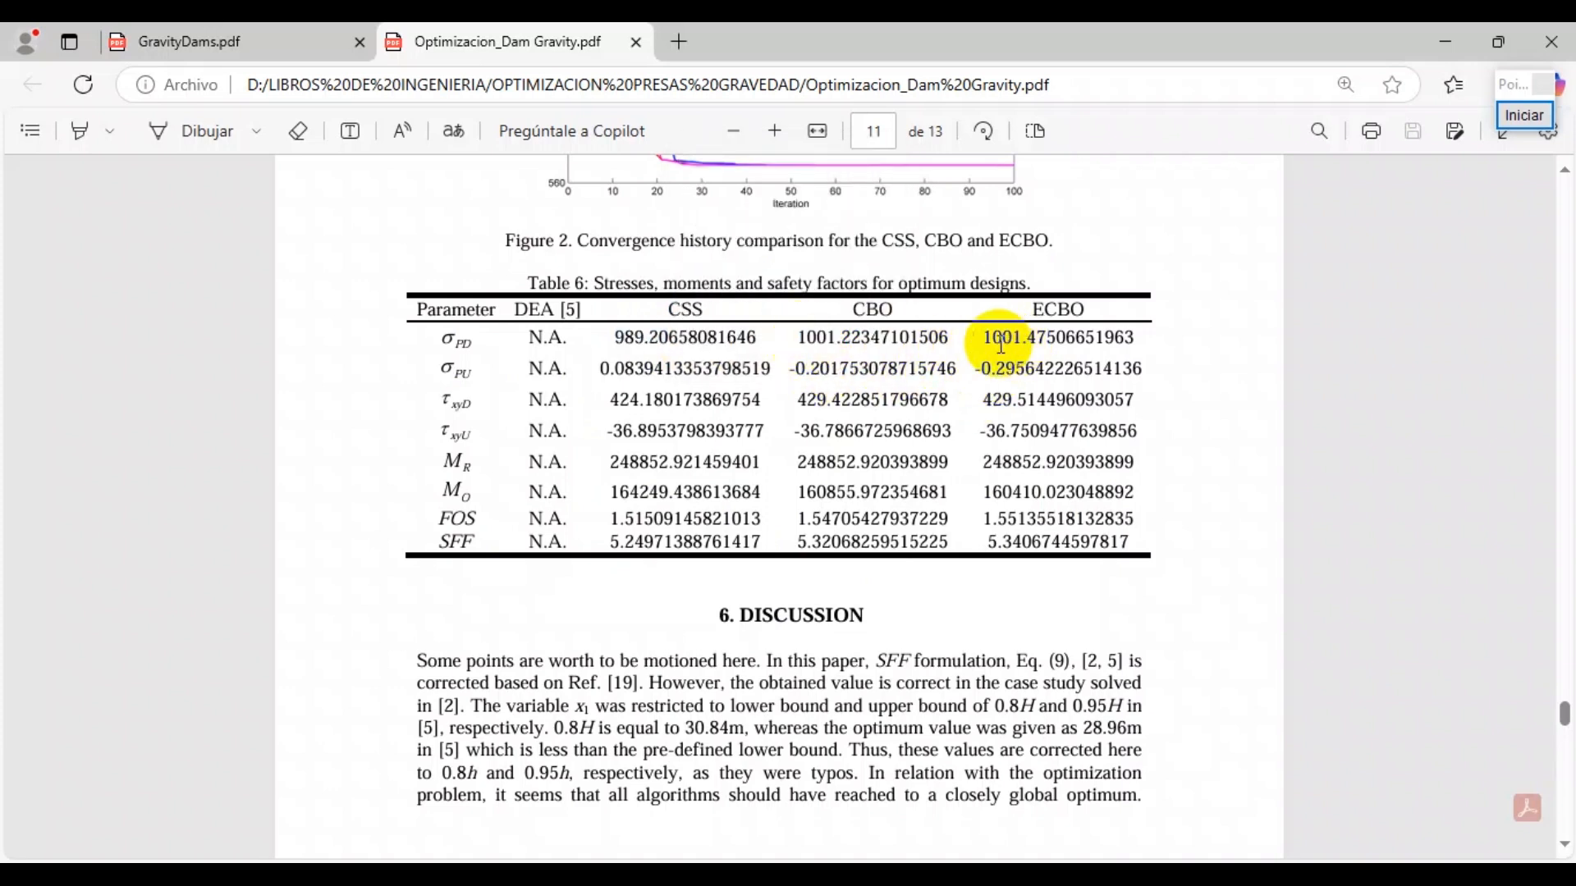
left_click_drag(986, 330, 1018, 339)
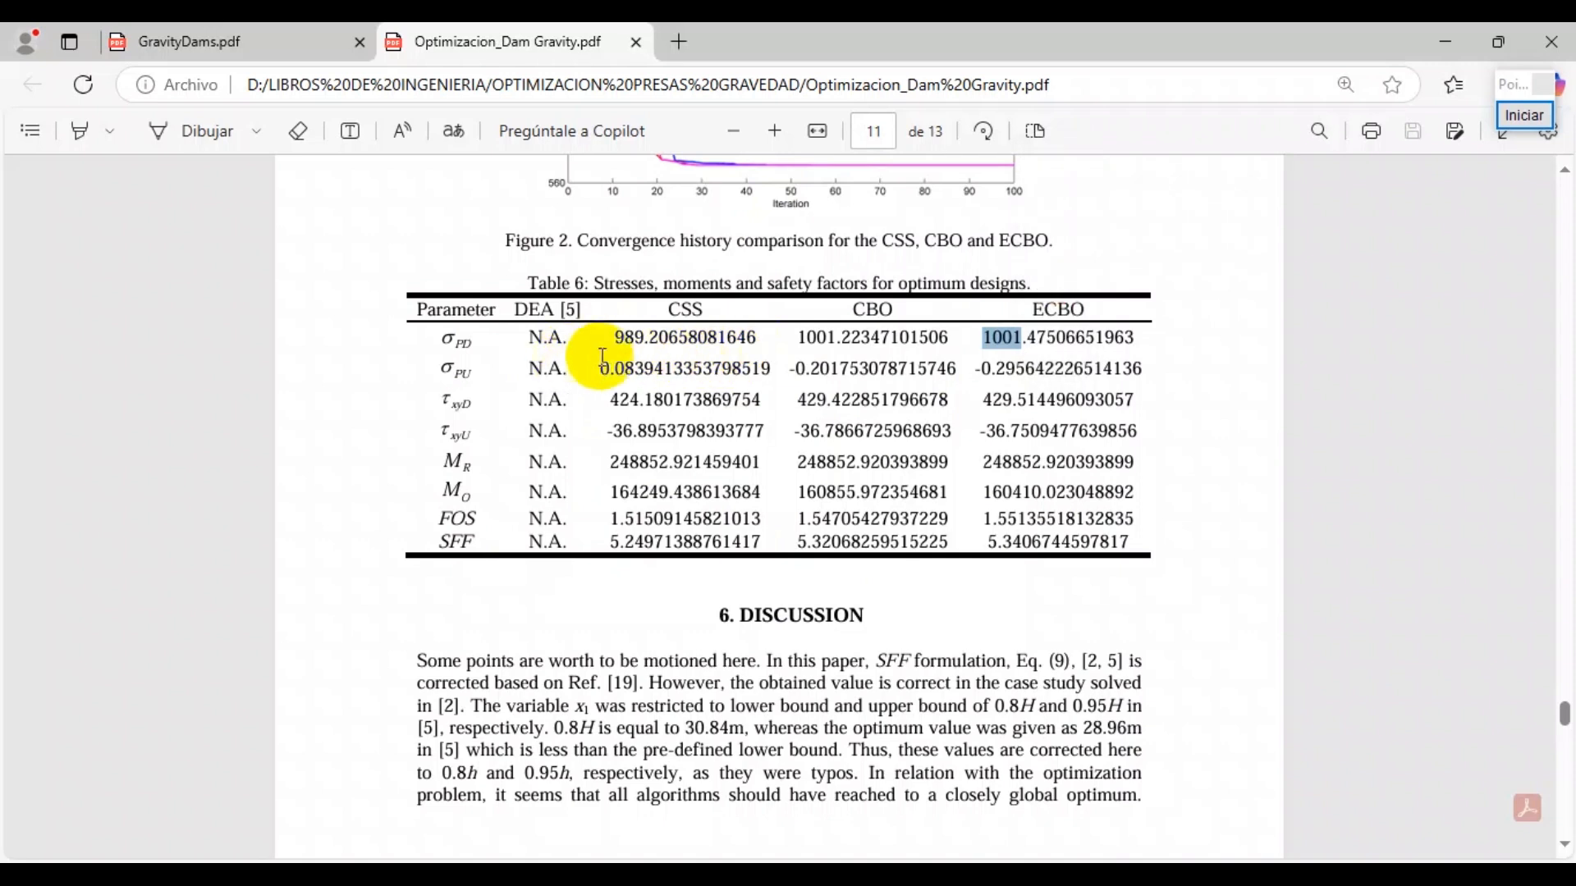
left_click_drag(614, 340, 688, 340)
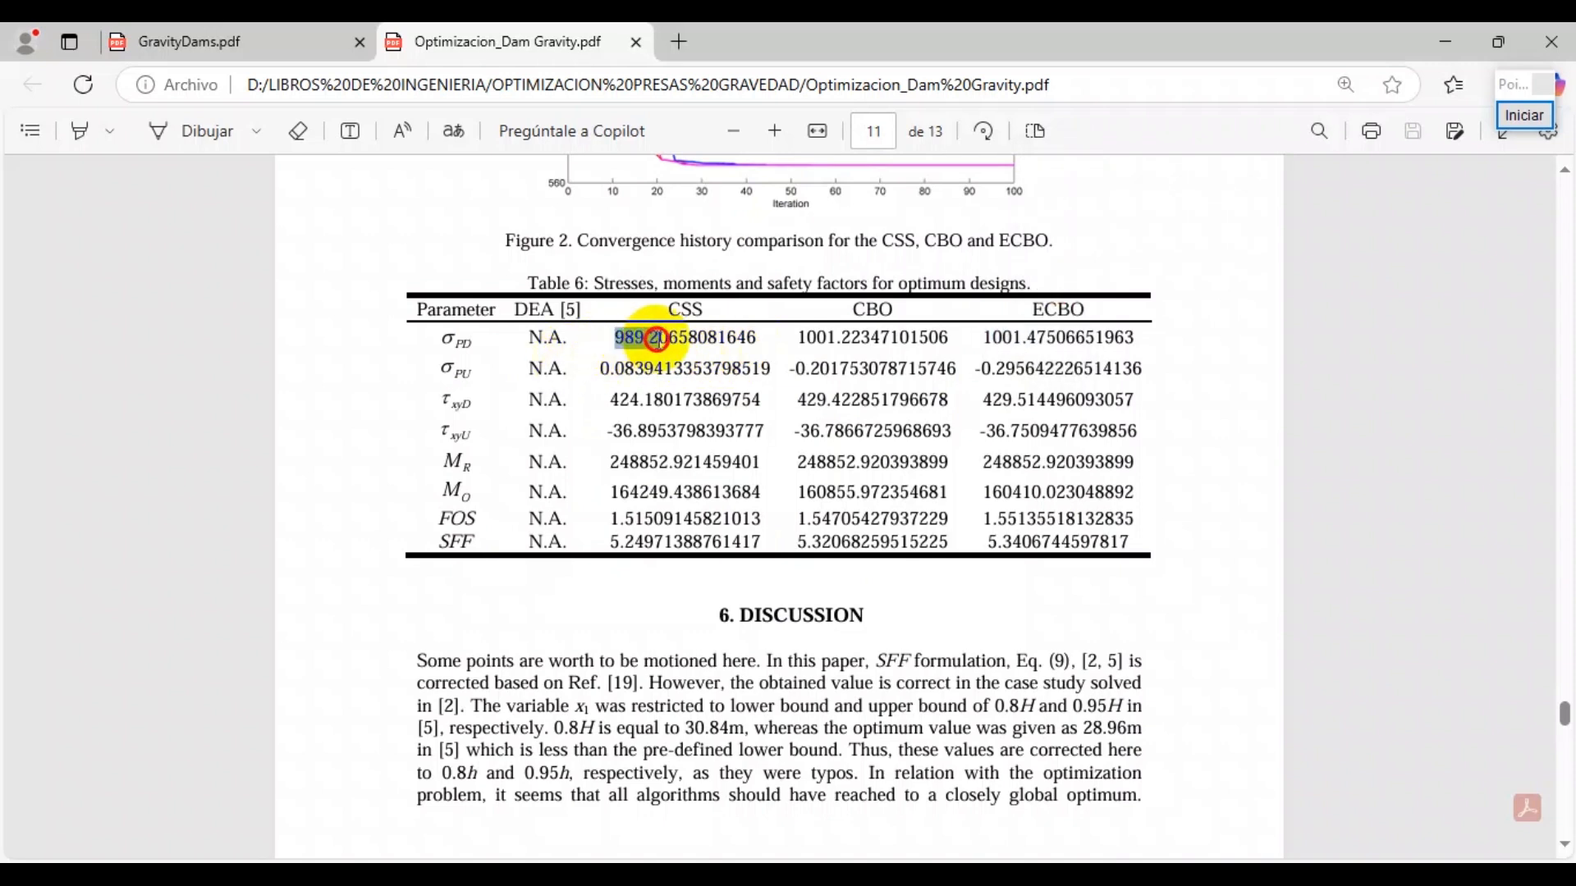
left_click(989, 333)
left_click_drag(989, 332, 1026, 336)
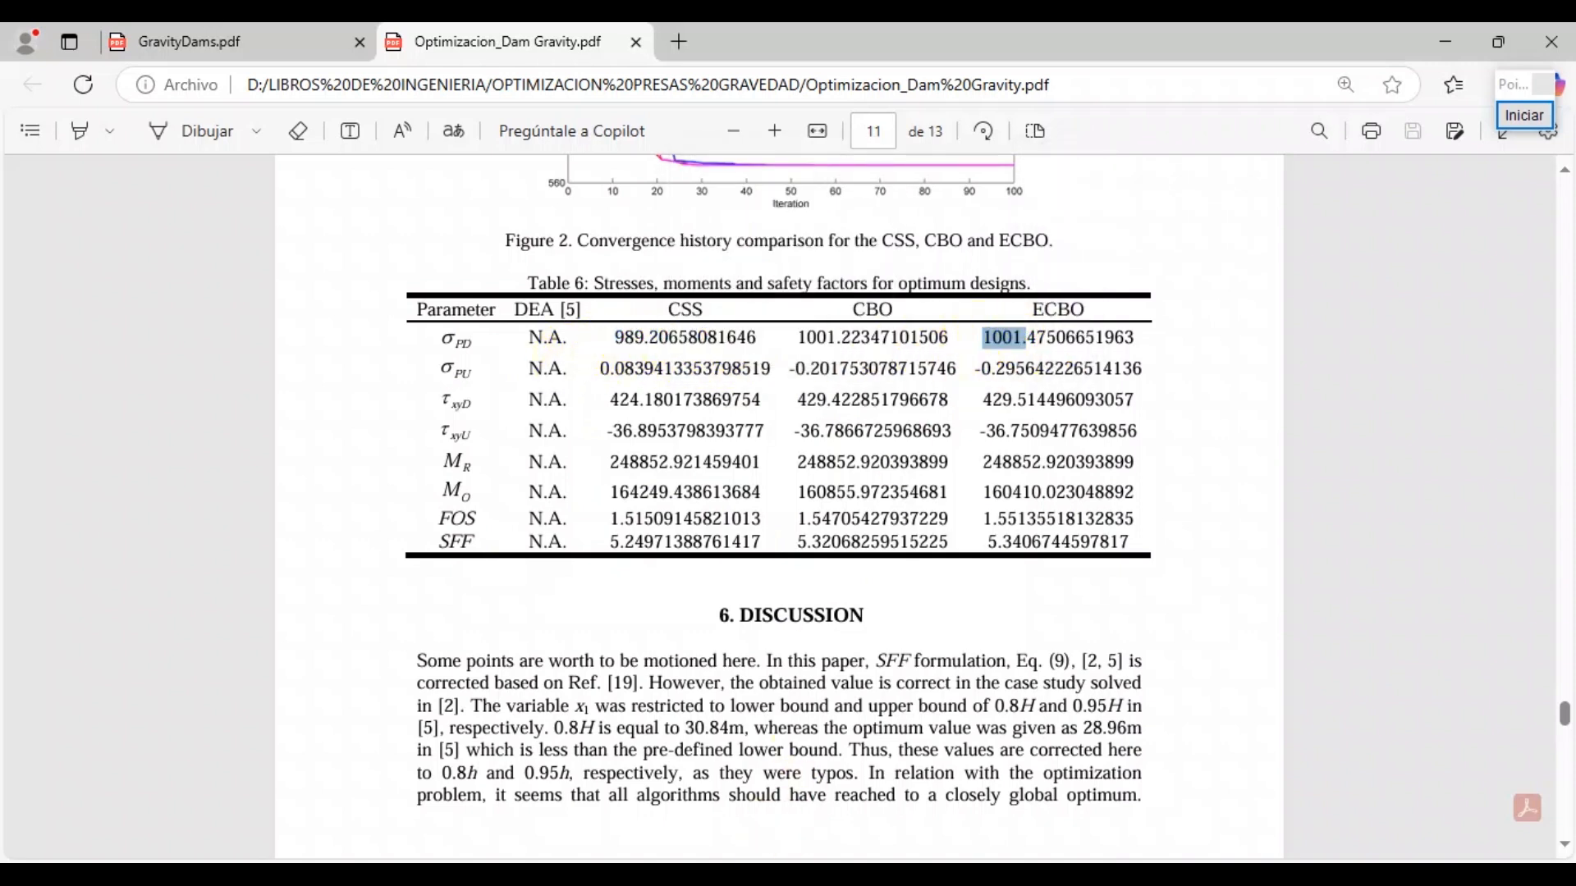
Switch to Excel and check the maximum stress σP in F162 under Esfuerzos maximo y minimo
left_click(608, 700)
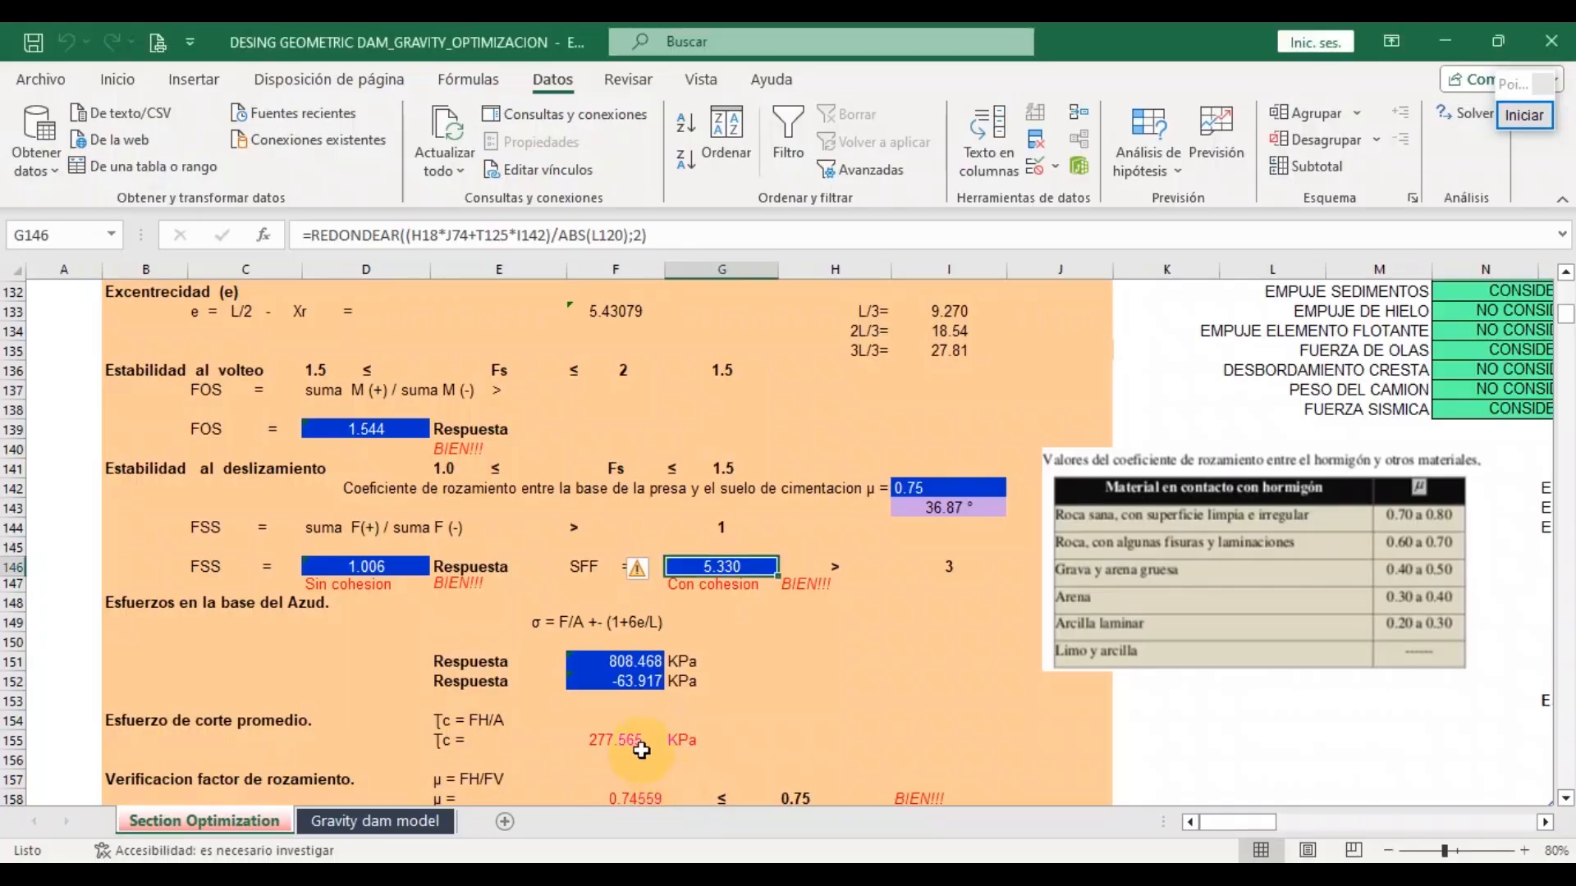
scroll(621, 692, "down", 2)
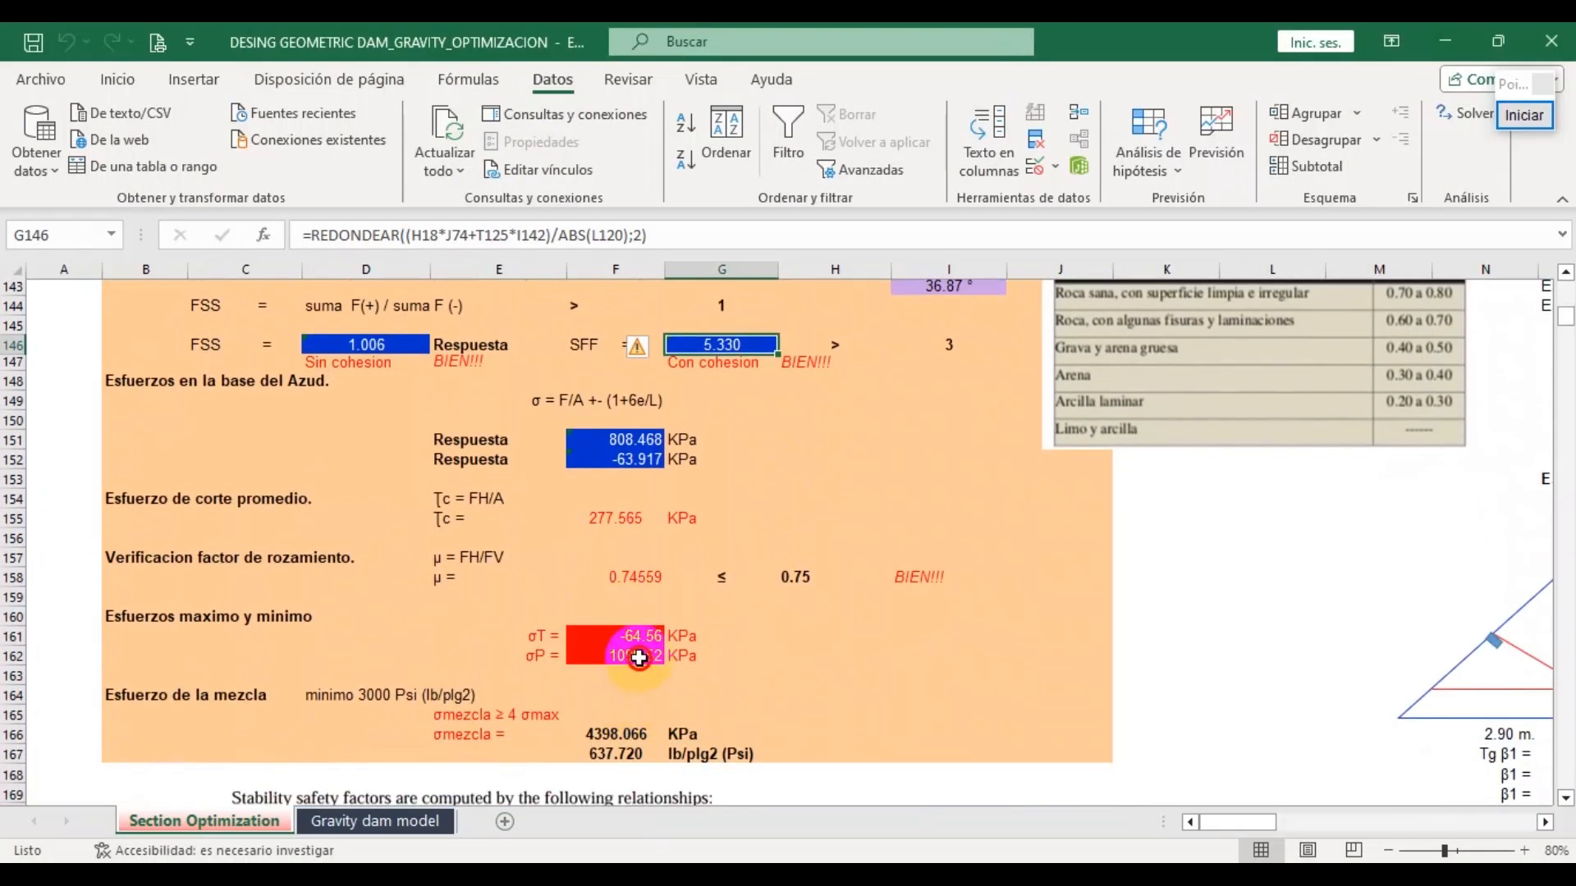
left_click(638, 658)
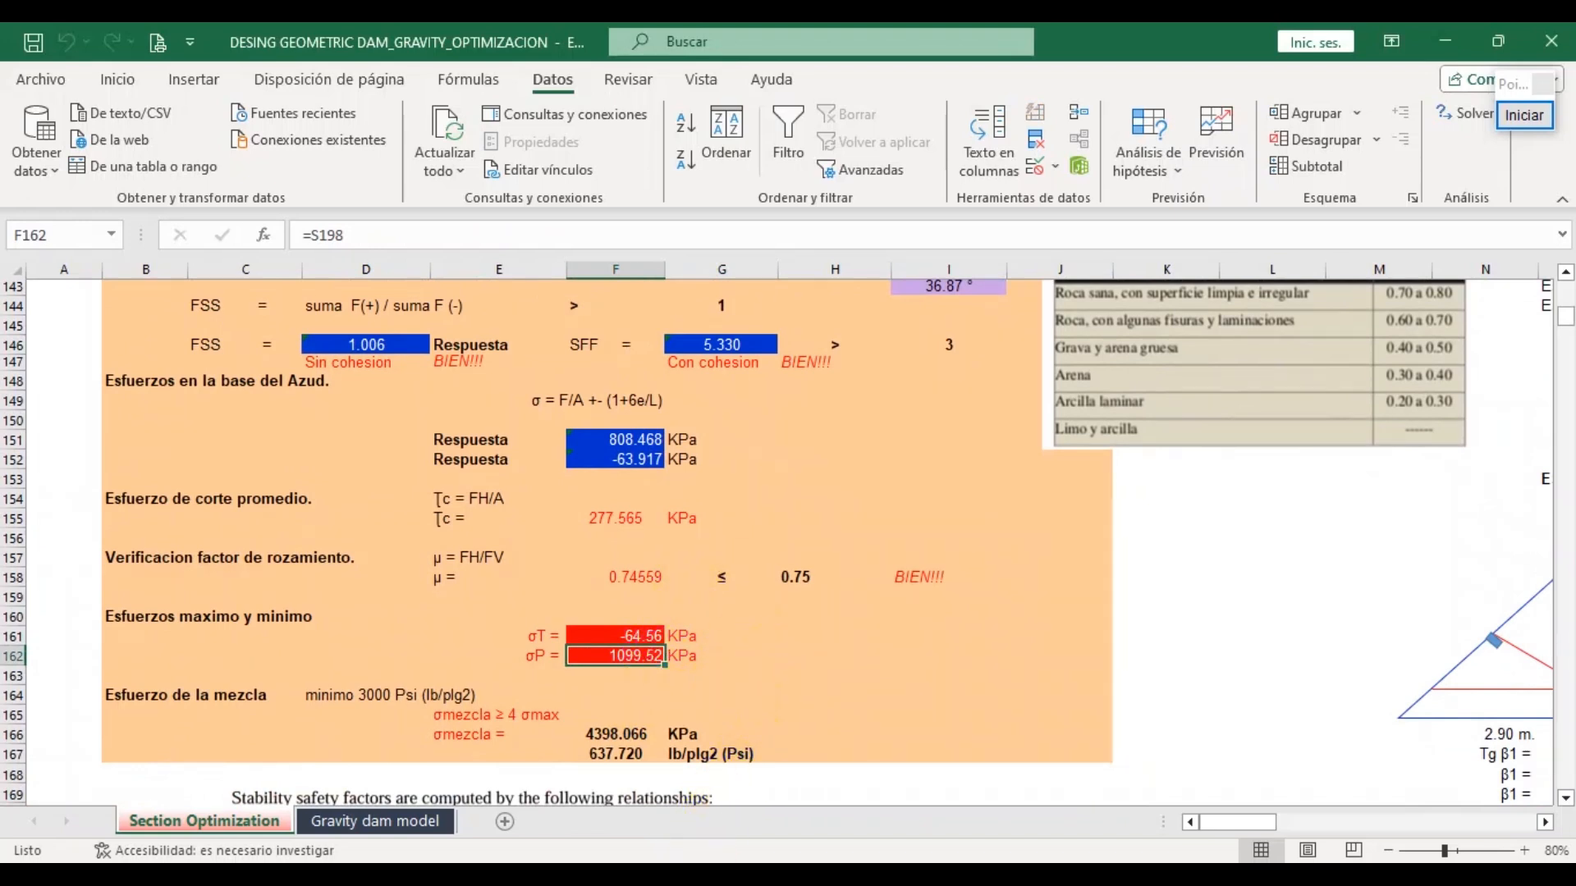
Go back to the PDF in Edge and find the principal stress at toe formula, Eq. (1), on page 5
left_click(546, 796)
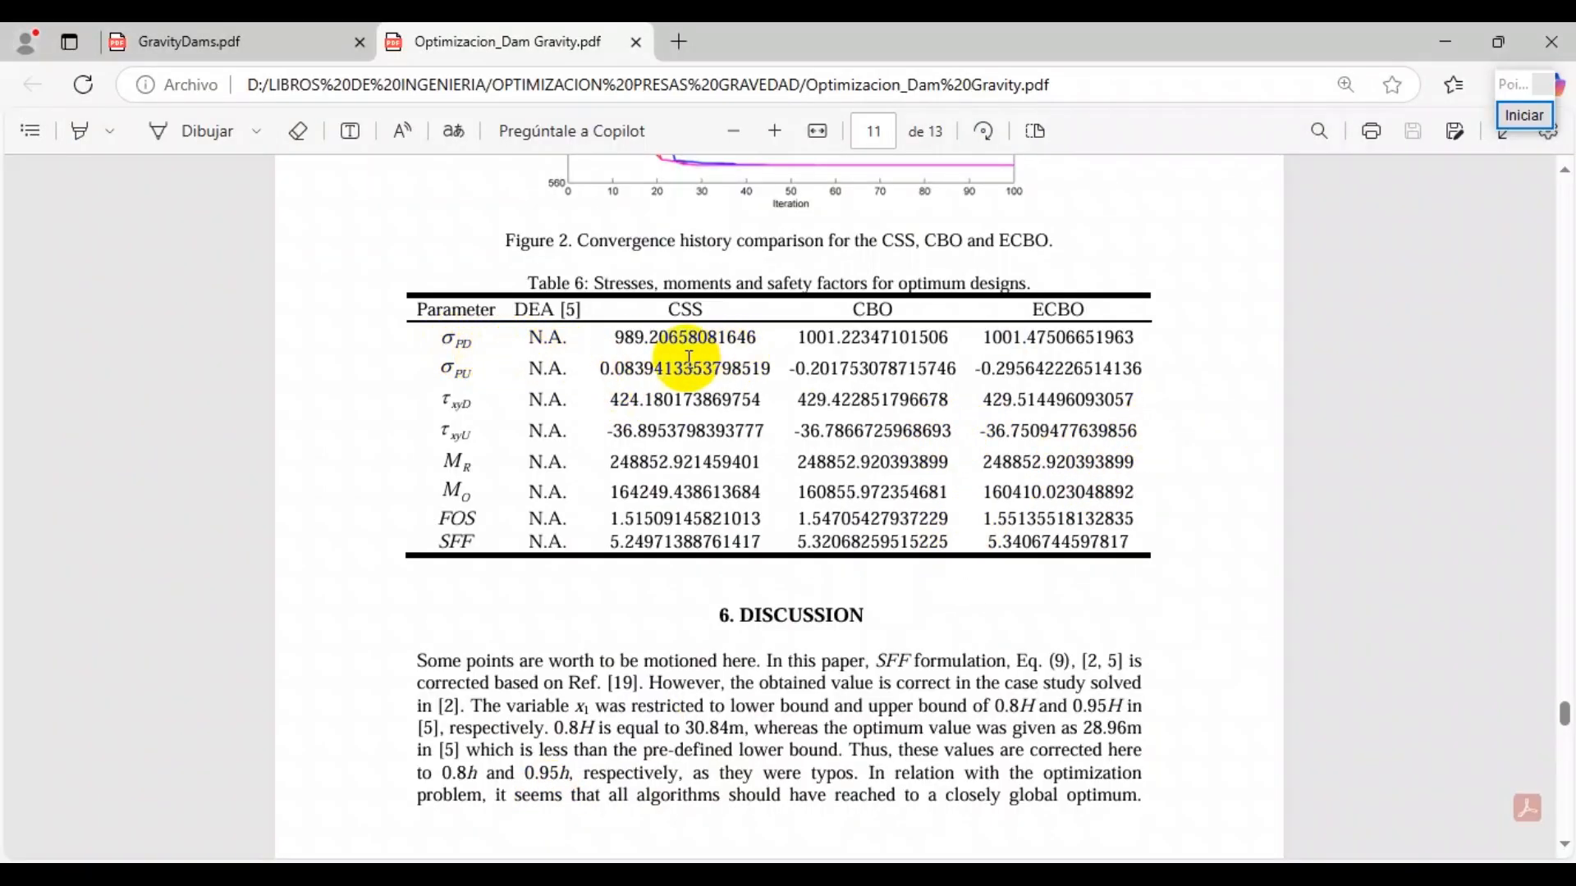
scroll(788, 435, "up", 5)
scroll(807, 444, "up", 20)
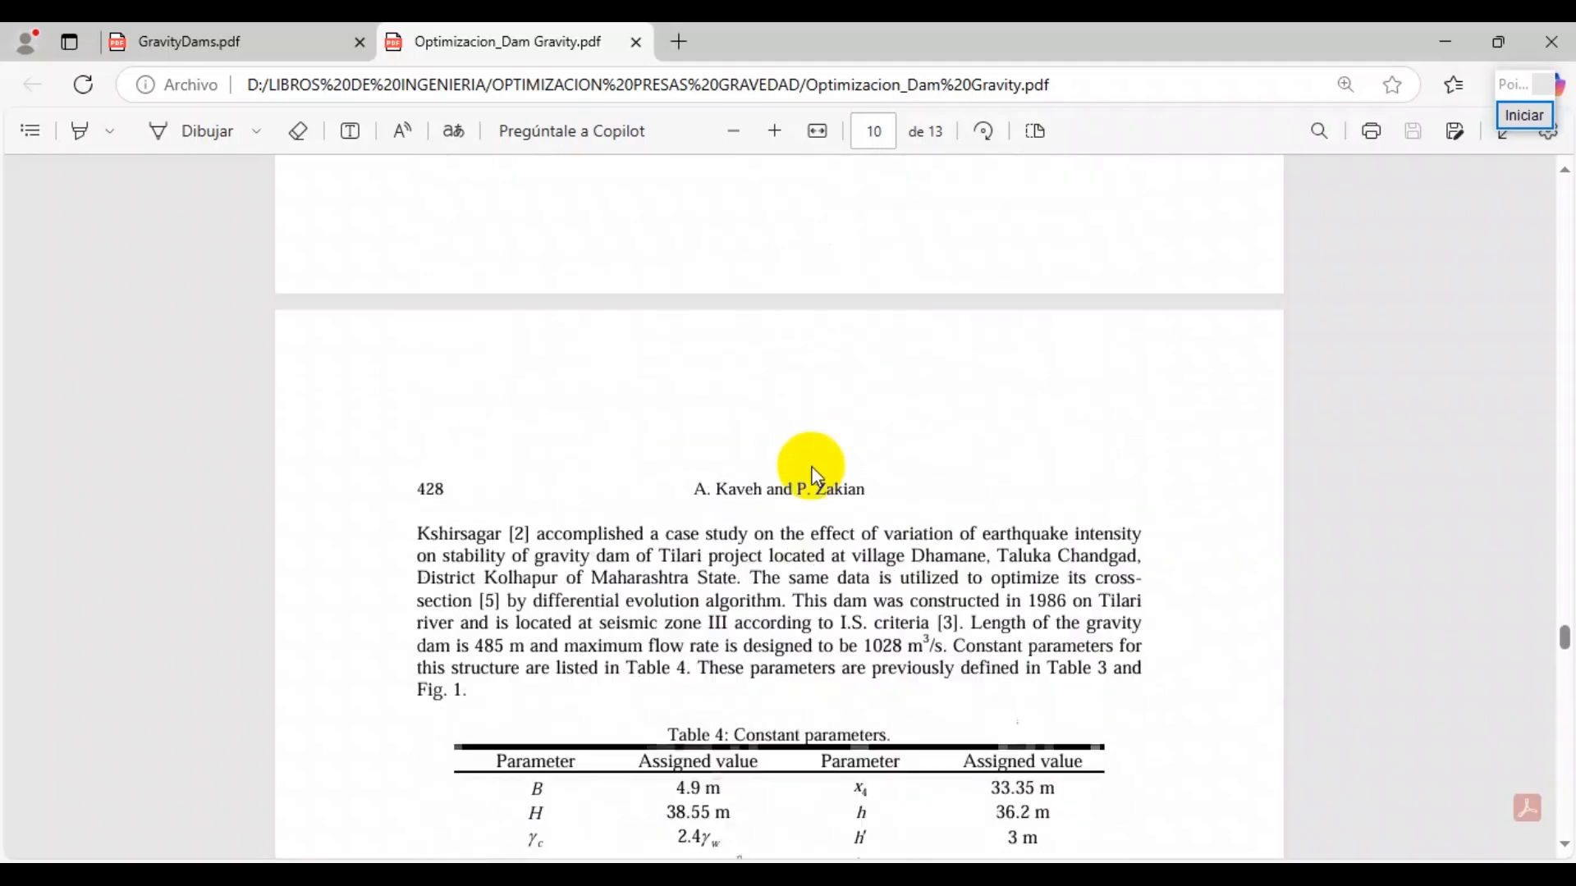
scroll(817, 469, "up", 20)
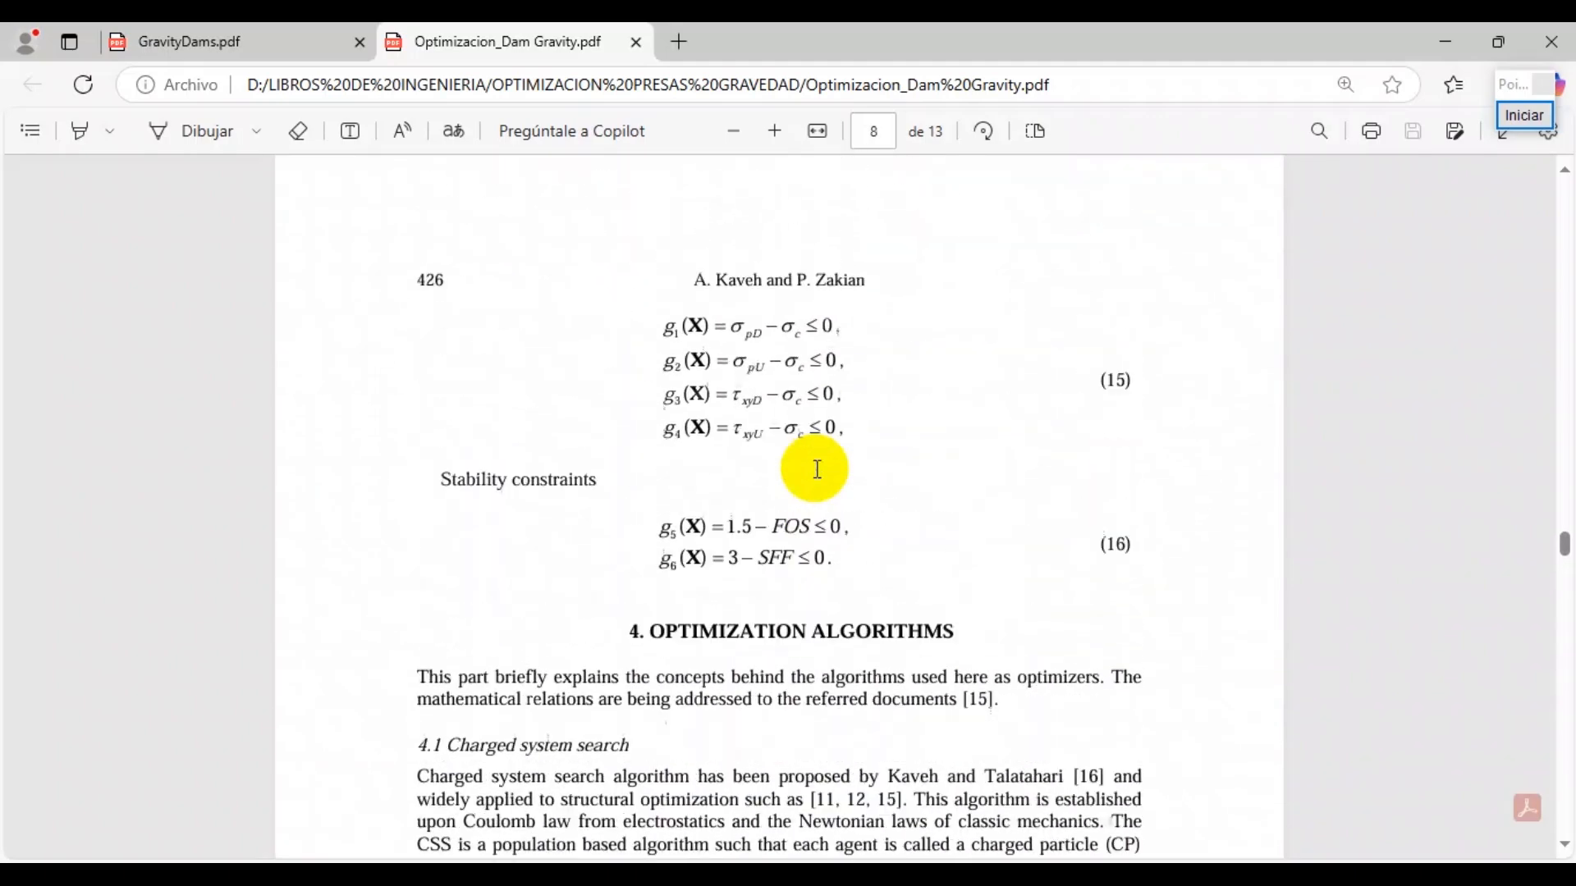
scroll(817, 470, "up", 20)
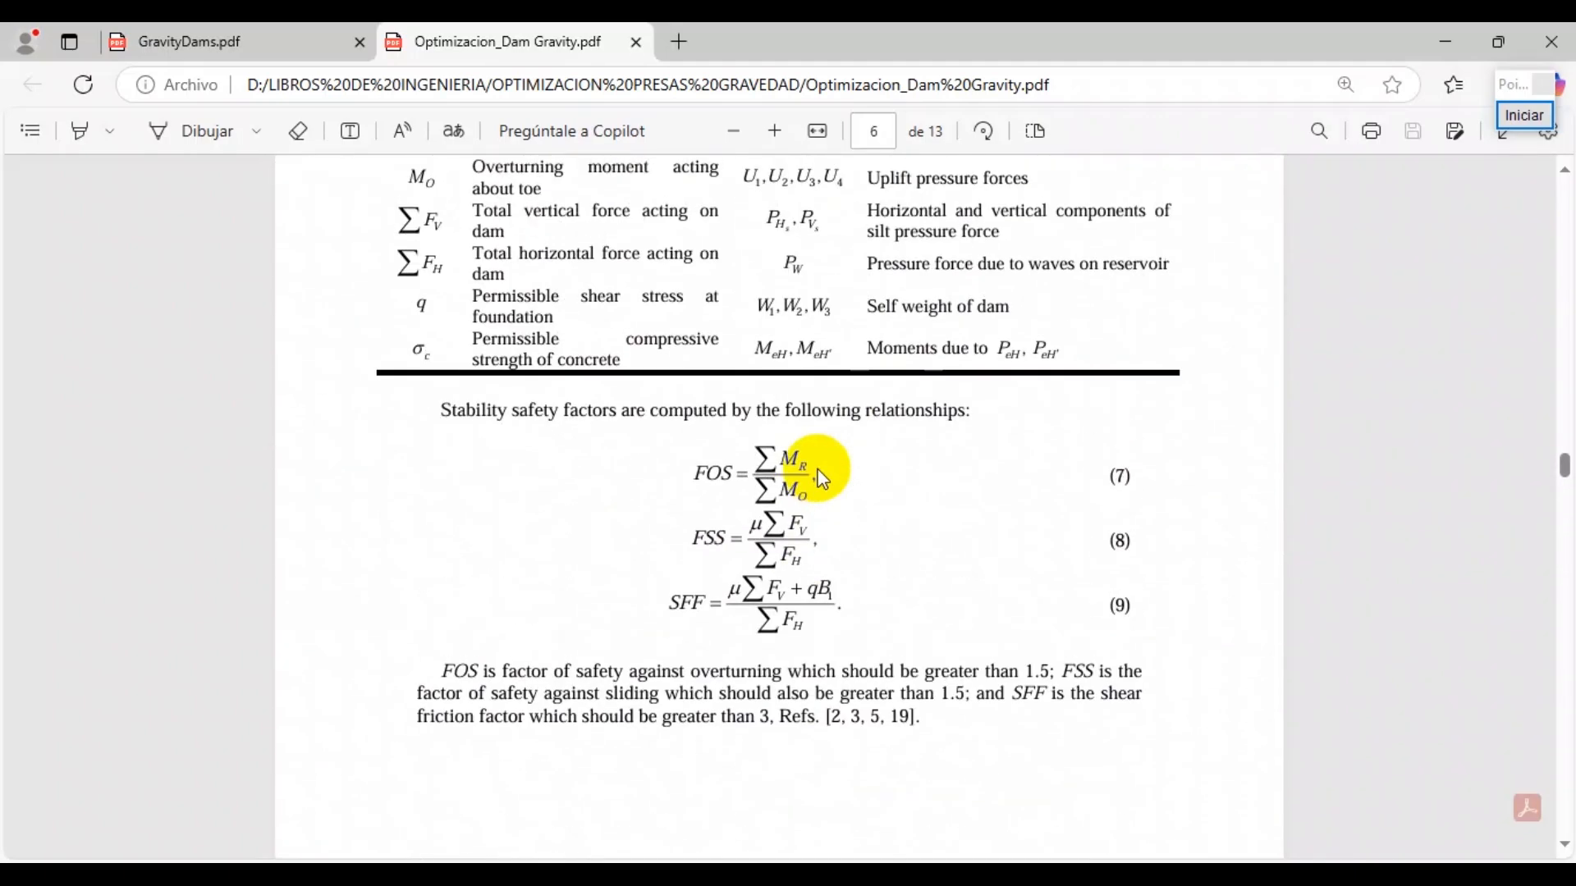
scroll(821, 471, "up", 10)
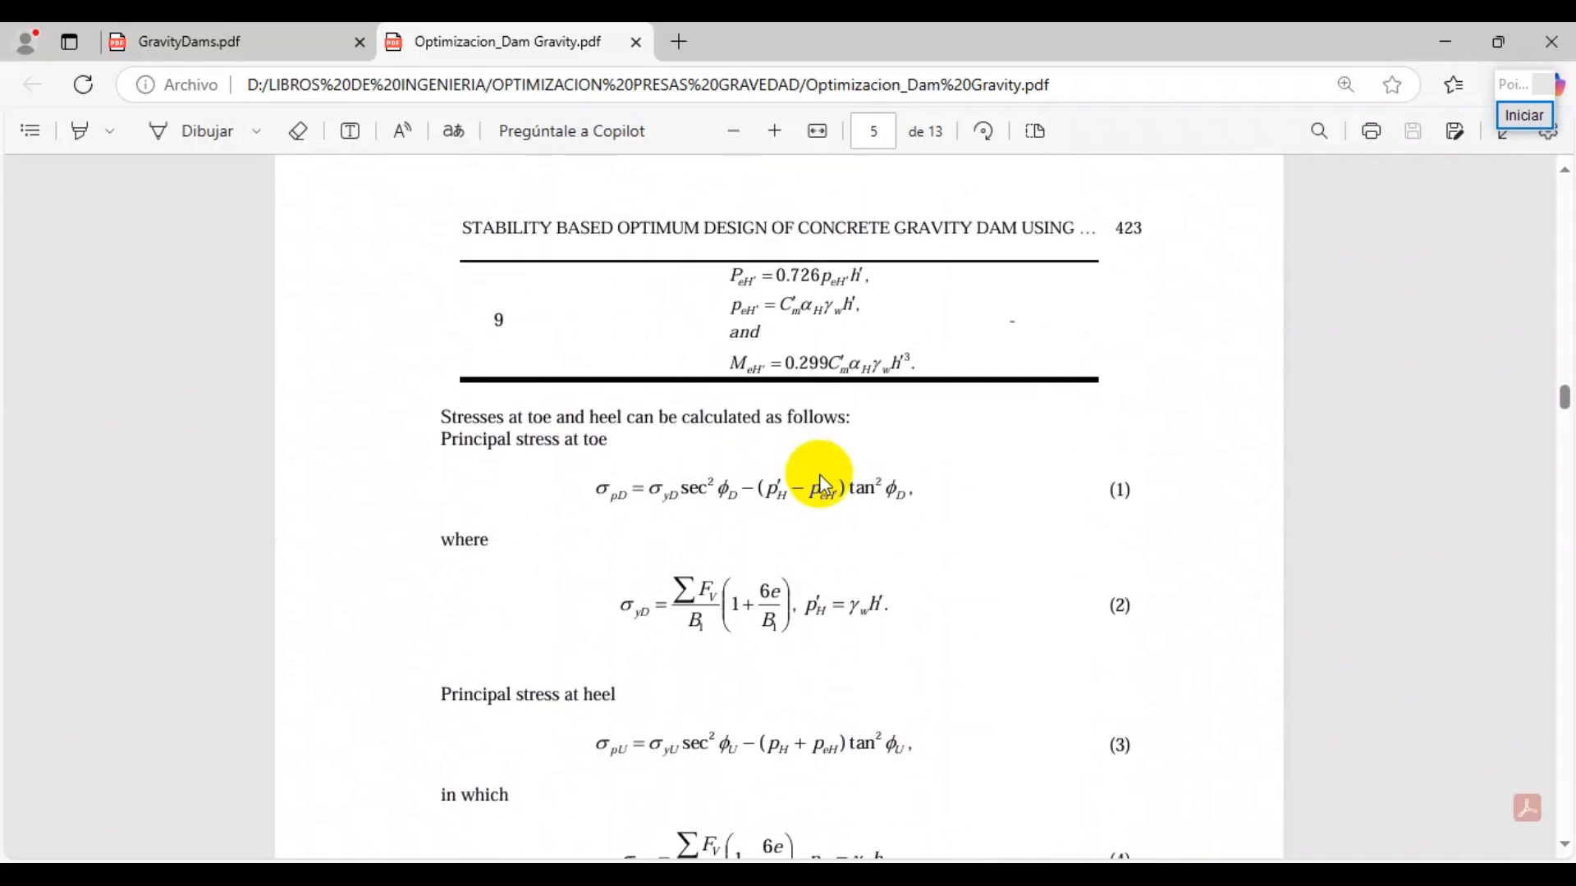
scroll(820, 527, "down", 3)
scroll(855, 397, "up", 3)
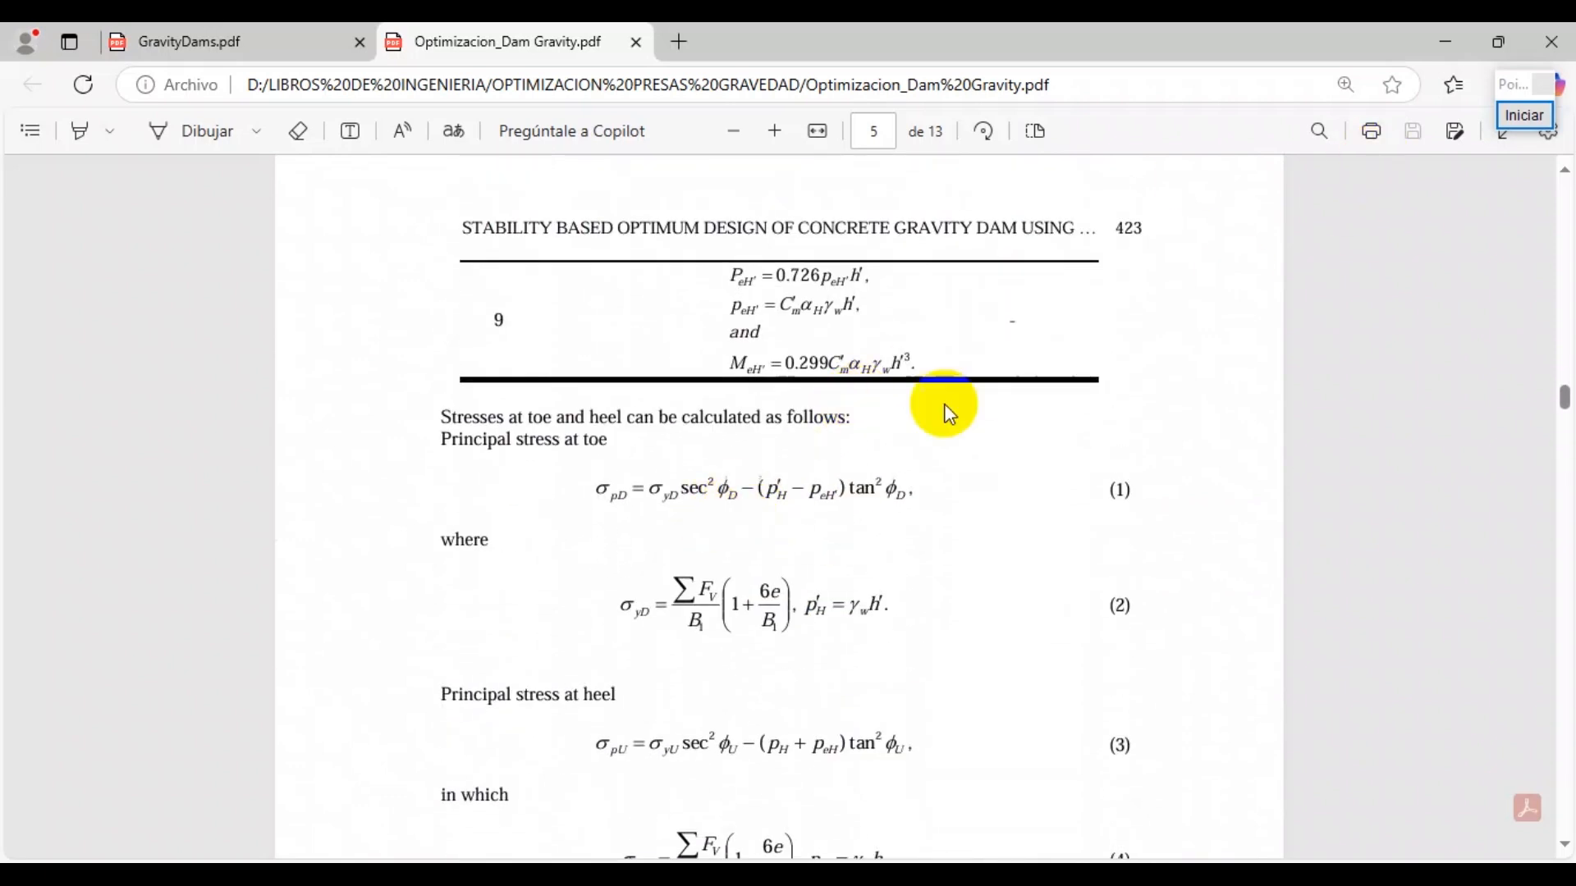
Start screen annotation and frame the −(p'H − peH')tan²φD term of Eq. (1) with a red rectangle
left_click(1506, 112)
left_click(1509, 415)
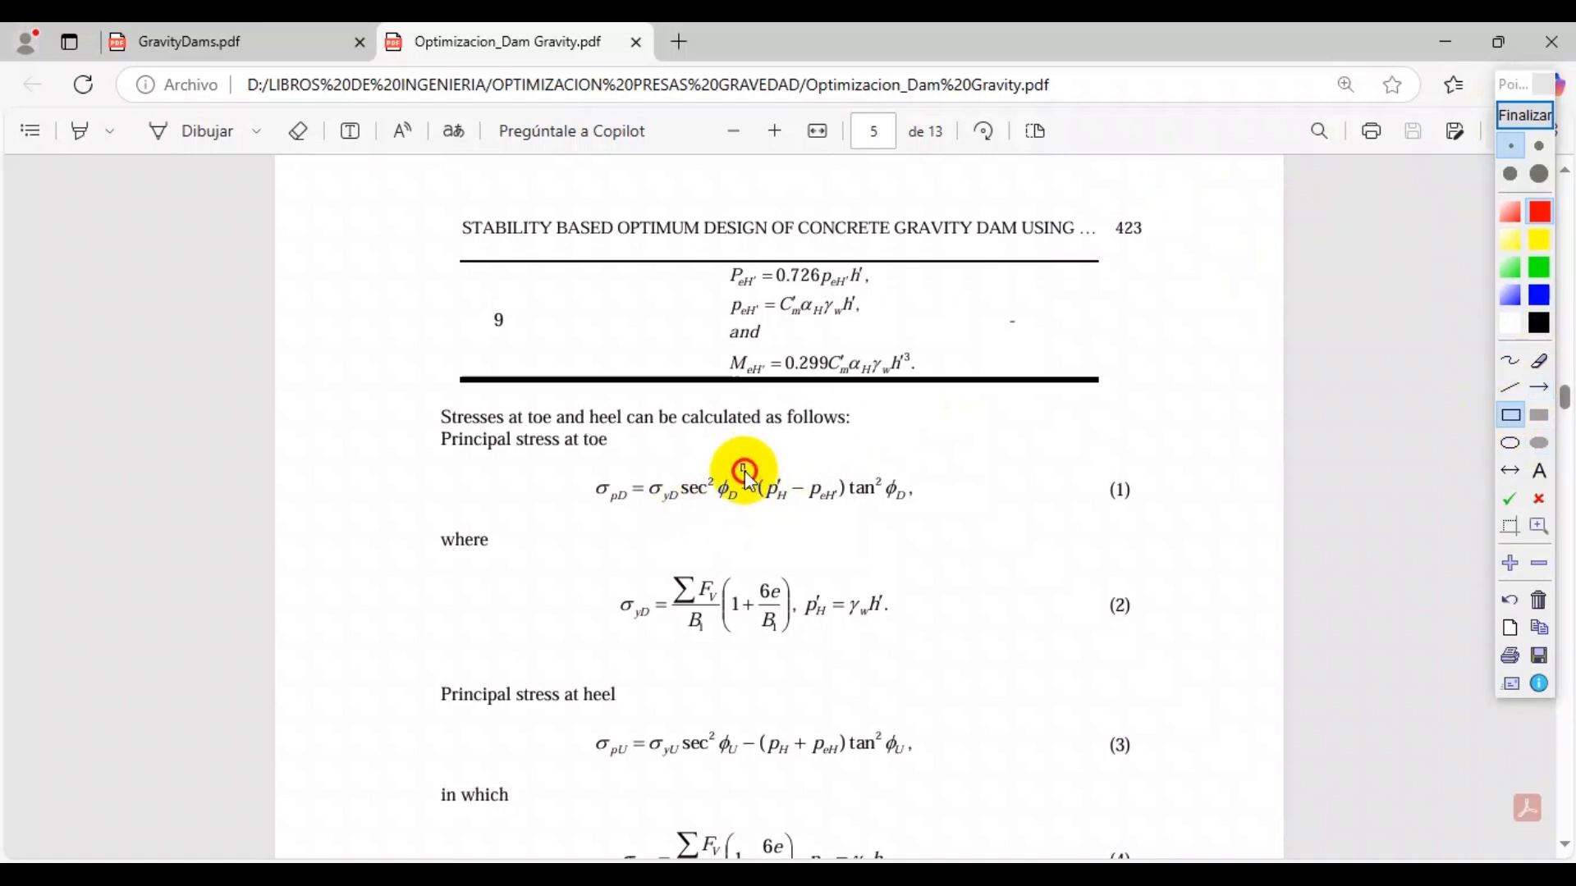
left_click_drag(742, 465, 931, 512)
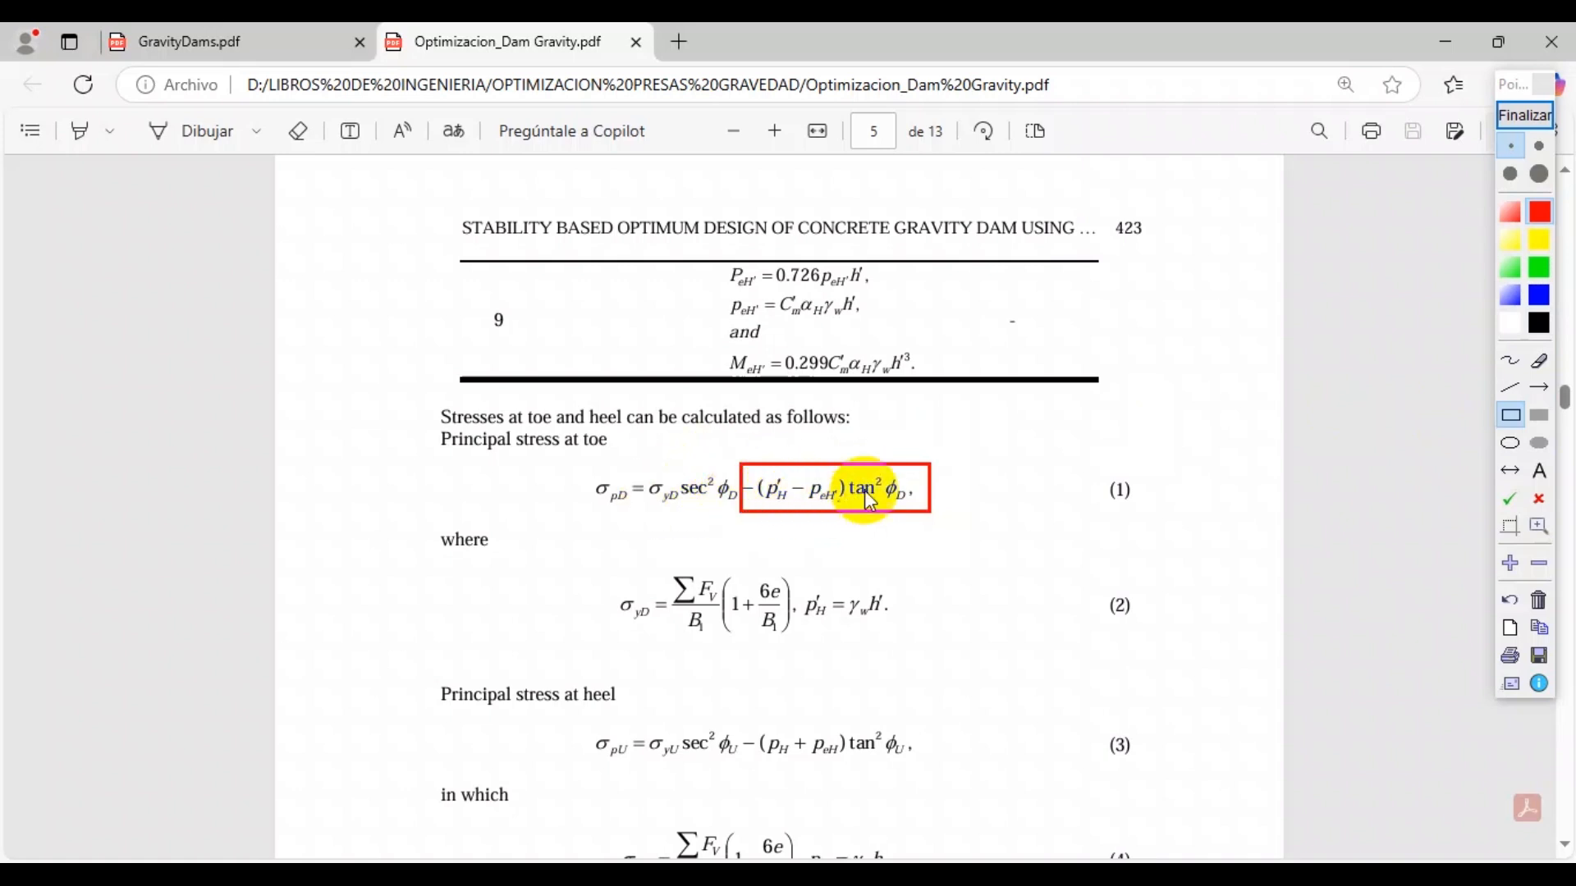
Strike through the framed term of Eq. (1) with a red diagonal arrow and label its tip 0
left_click(1540, 387)
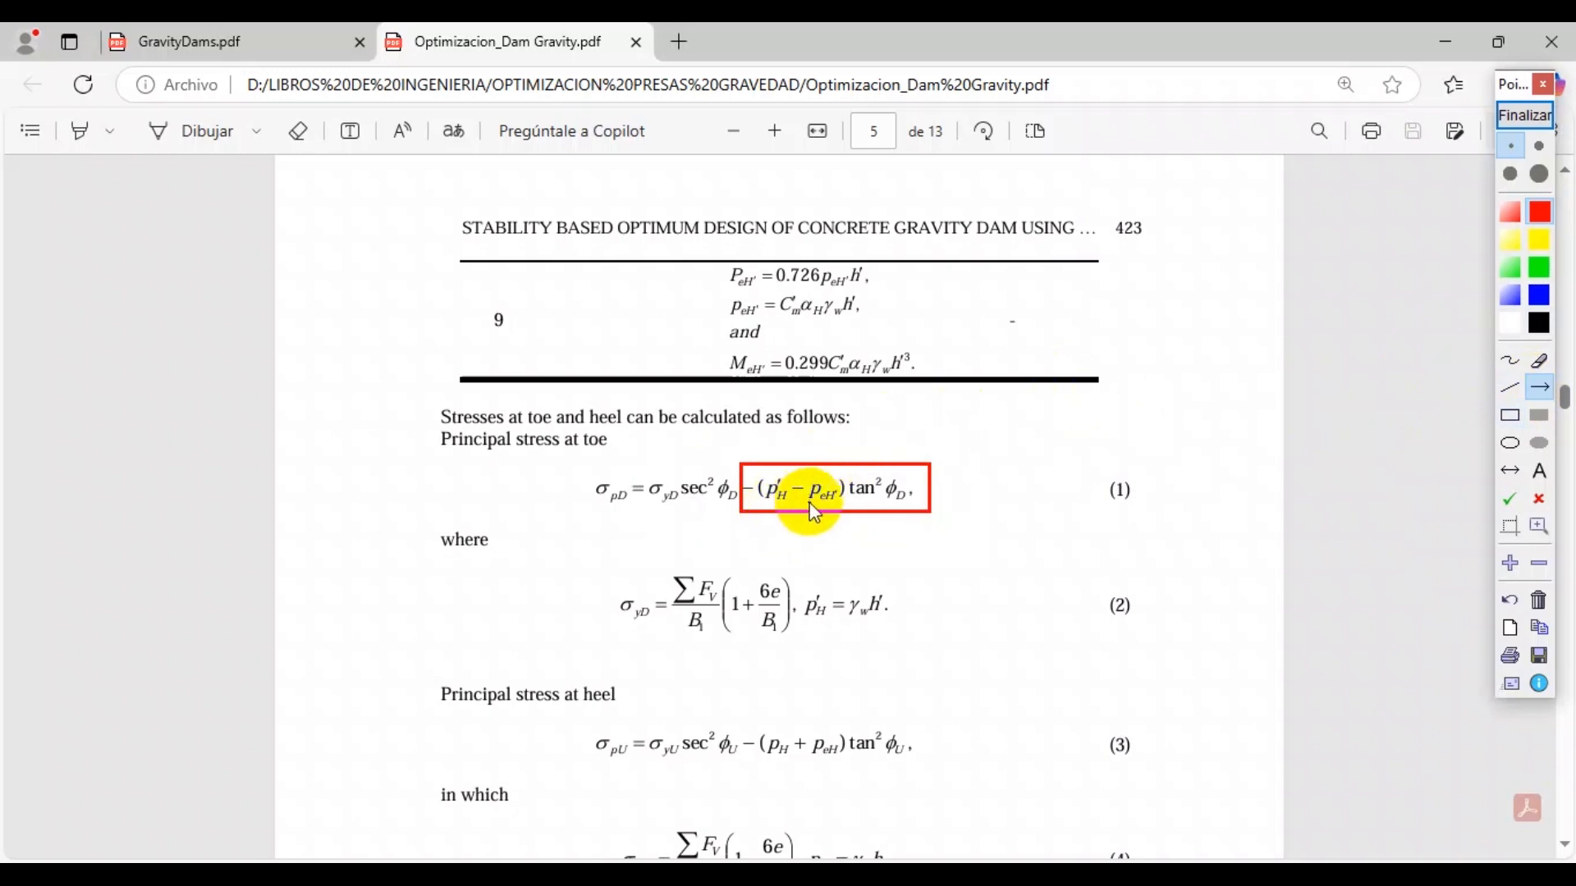
left_click_drag(736, 548, 863, 450)
left_click(1540, 471)
left_click(881, 451)
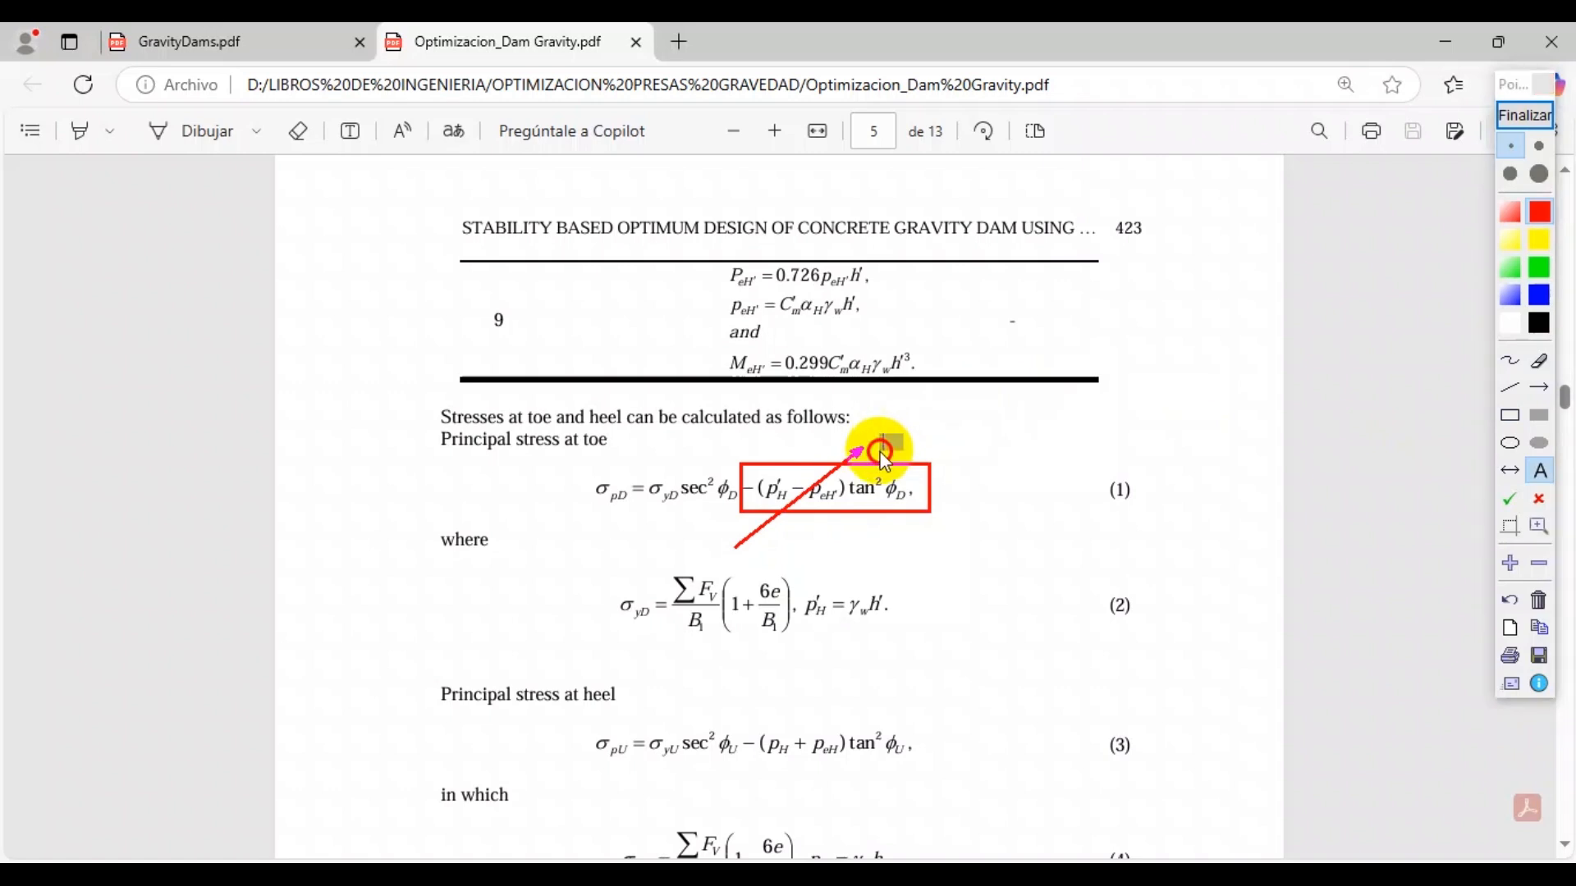
type("0")
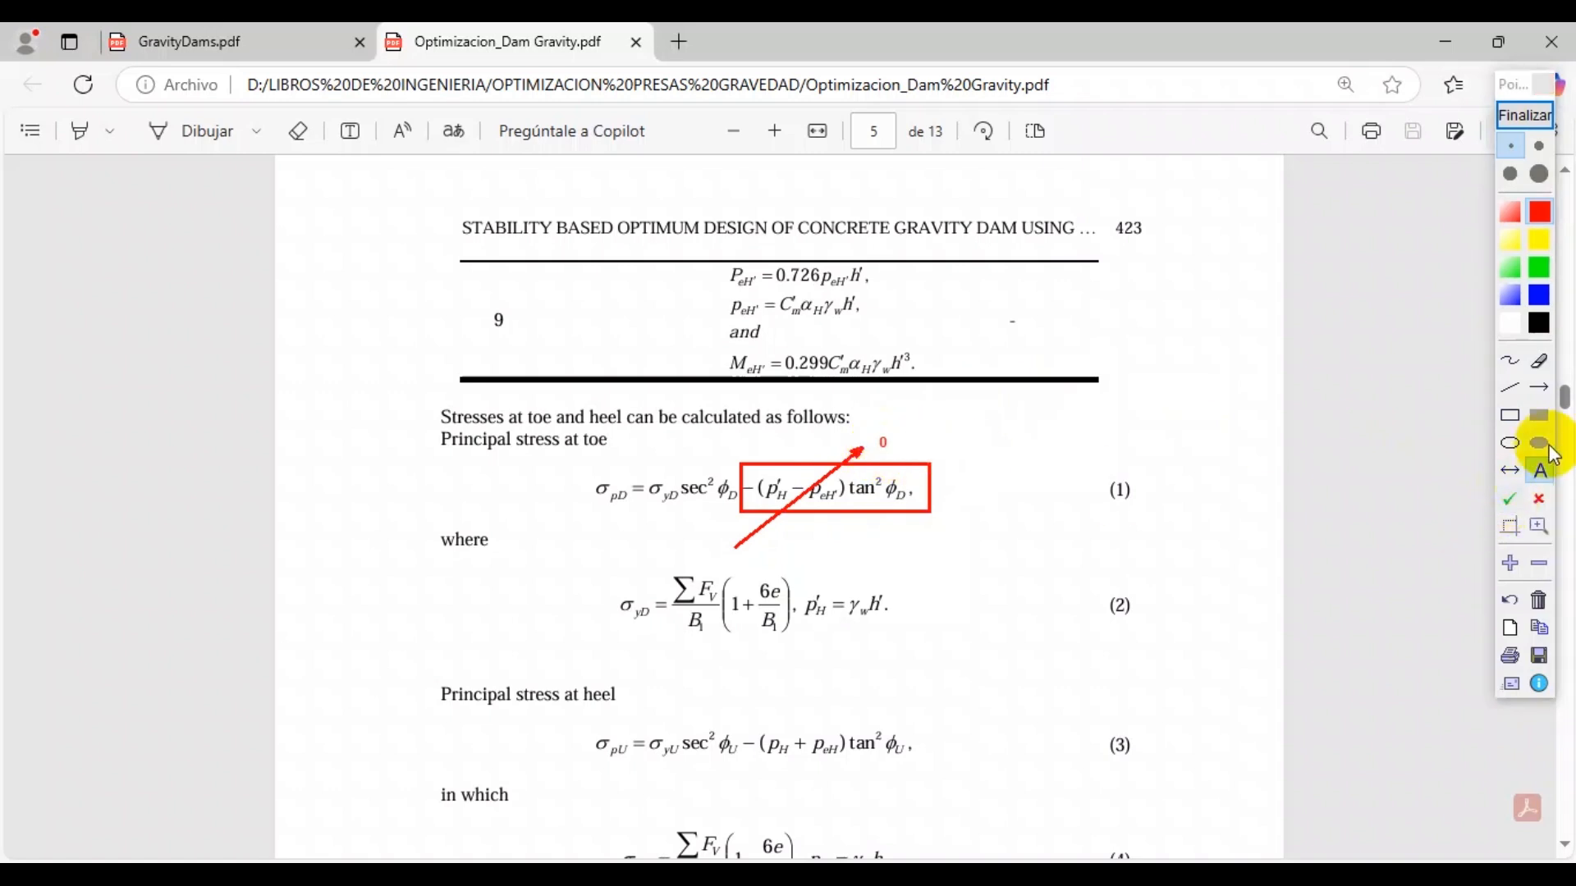
Frame σpD in Eq. (1) with a blue rectangle and end the screen annotation
left_click(1540, 391)
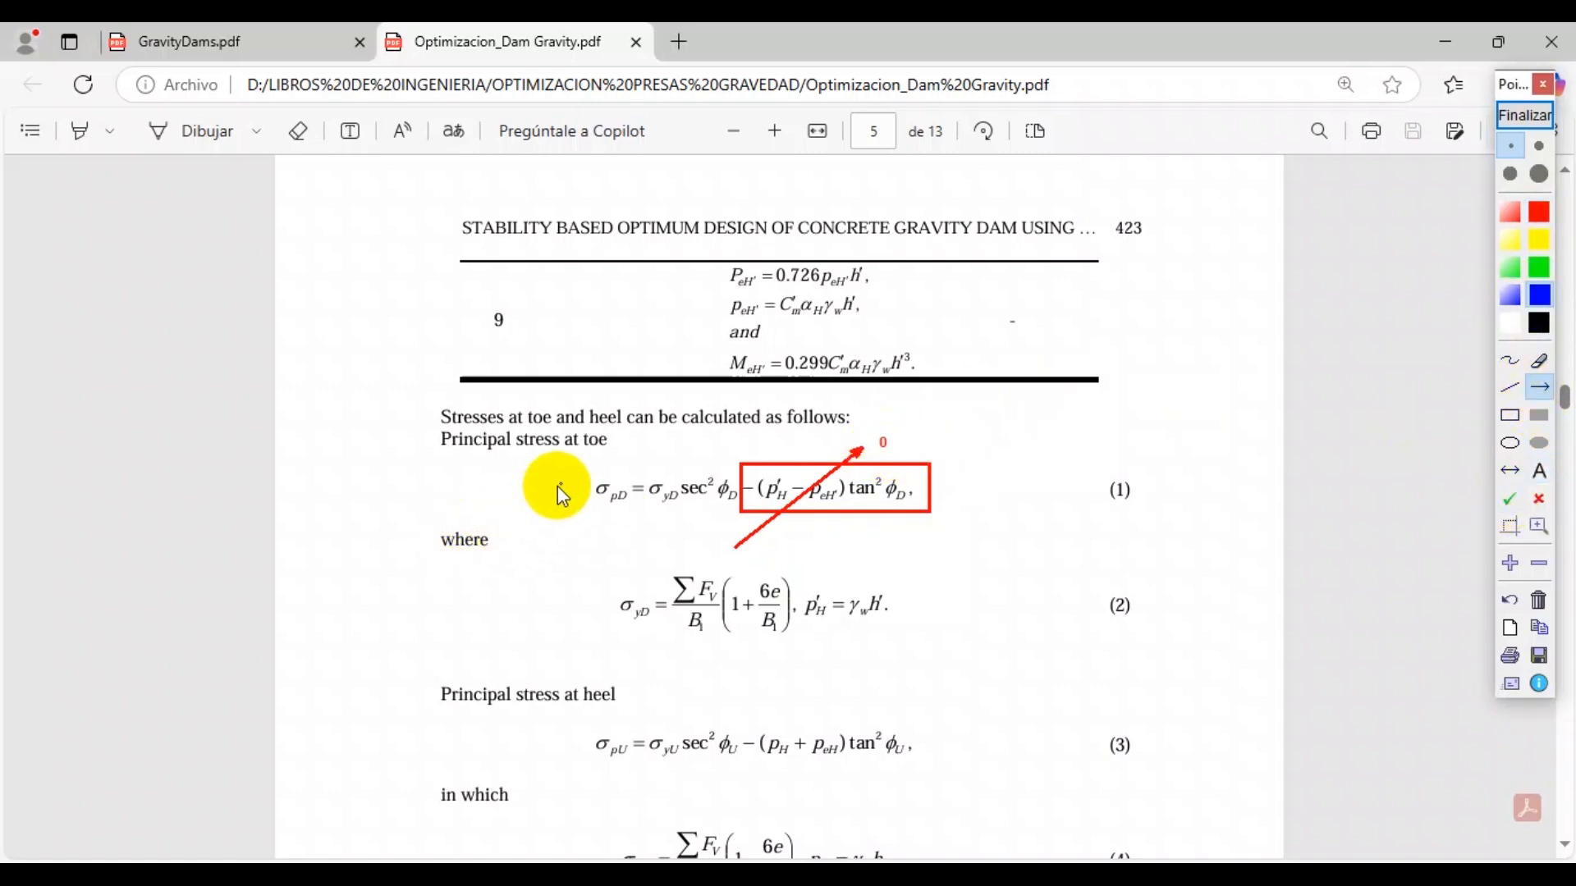
left_click(1510, 415)
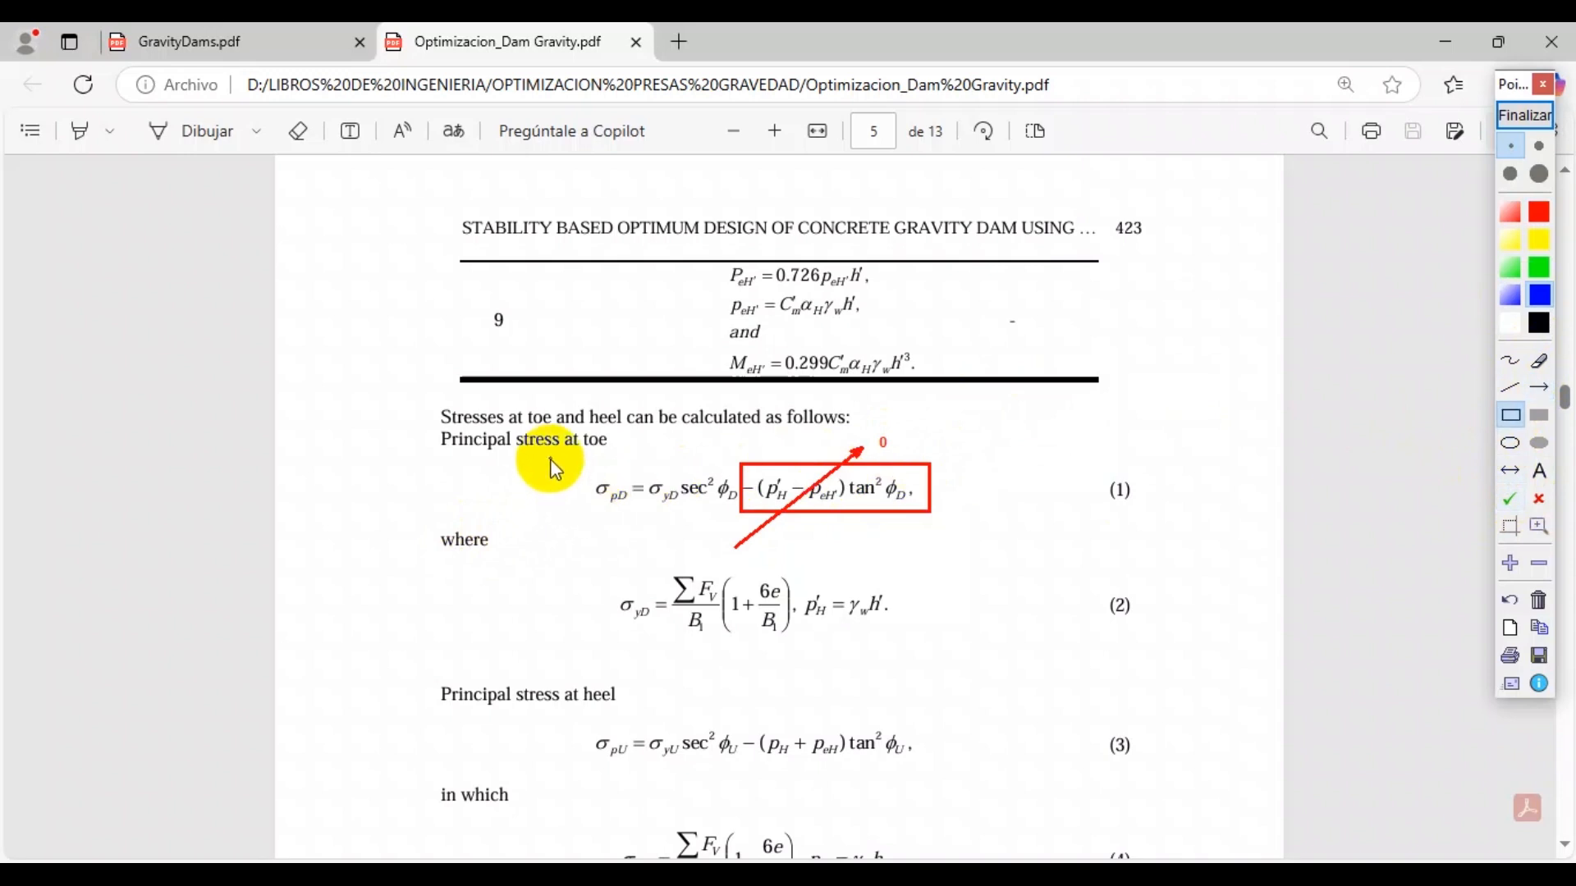
left_click_drag(553, 452, 645, 514)
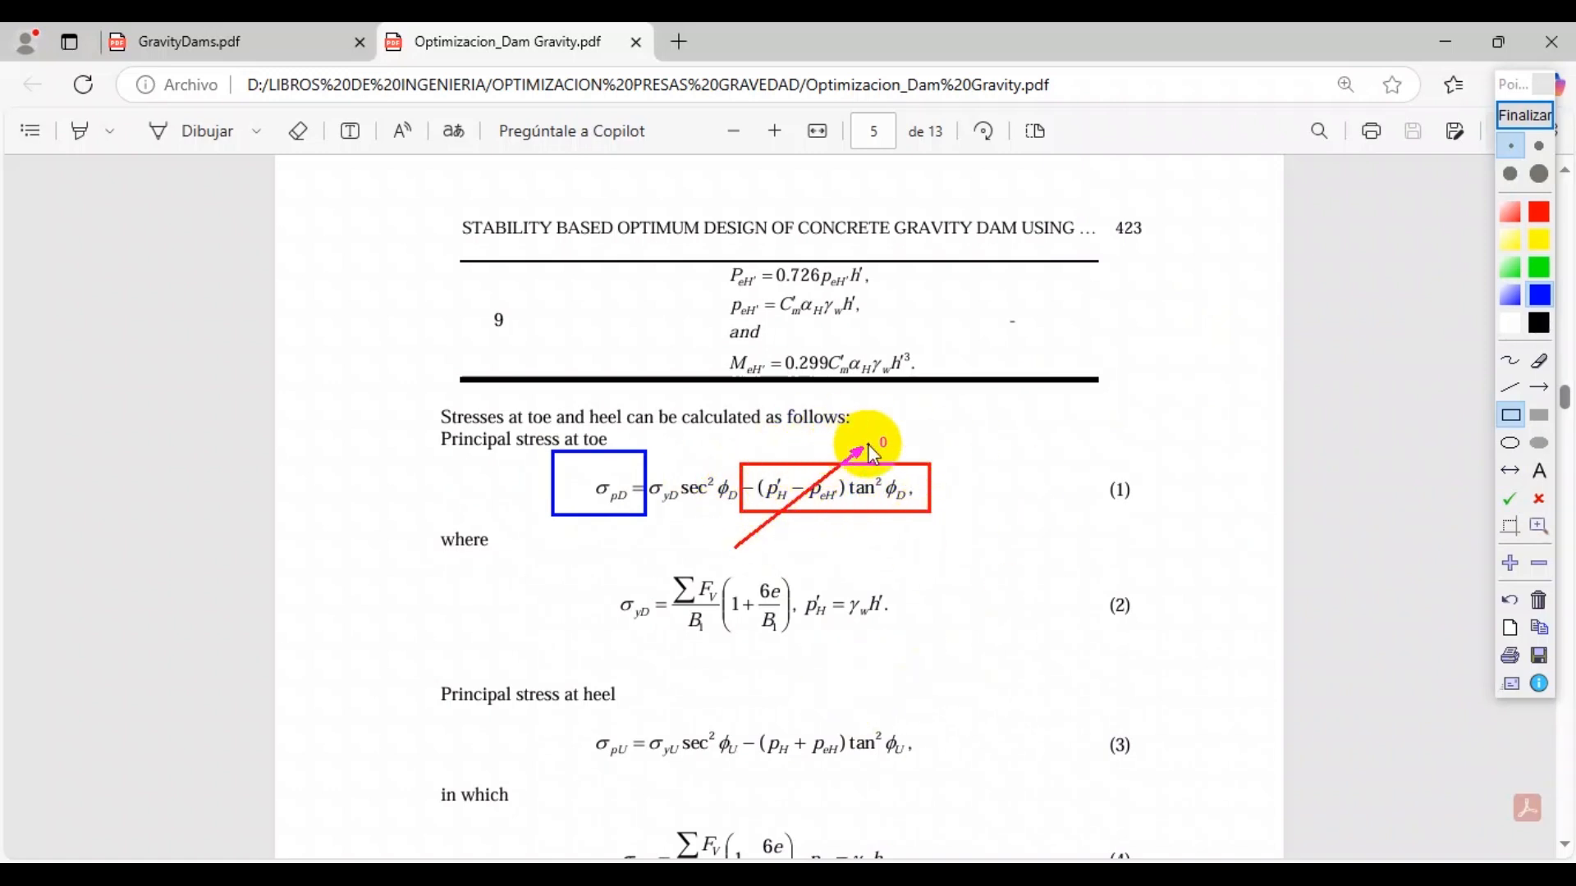
left_click(1507, 116)
Return to Table 6 on page 11 and compare its σPD values with σP in F162 of the Excel sheet
scroll(880, 549, "down", 10)
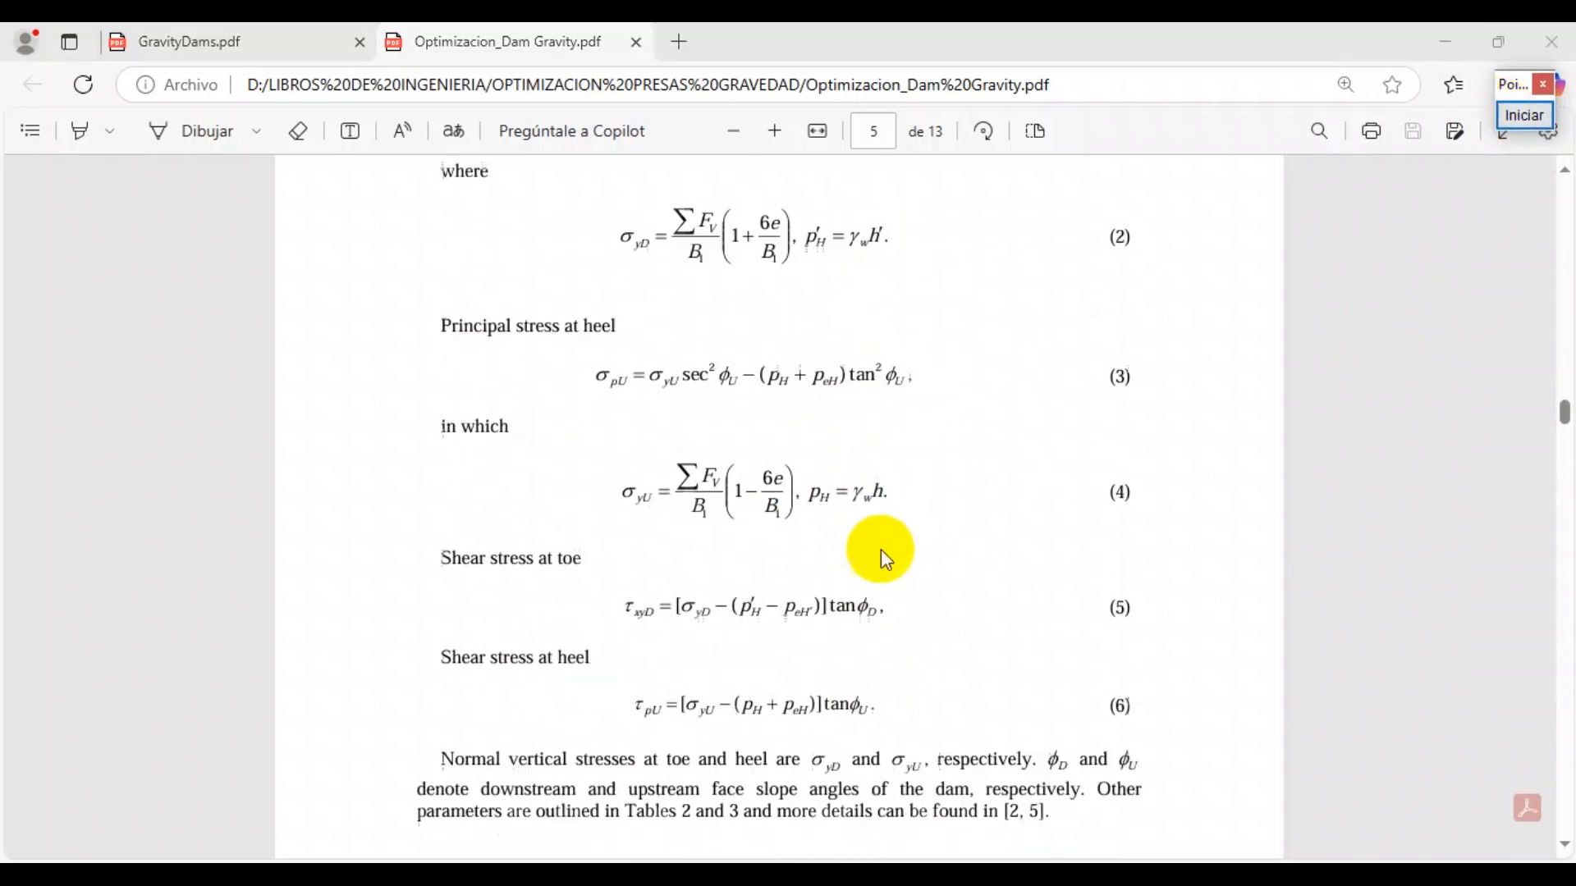
scroll(841, 526, "down", 15)
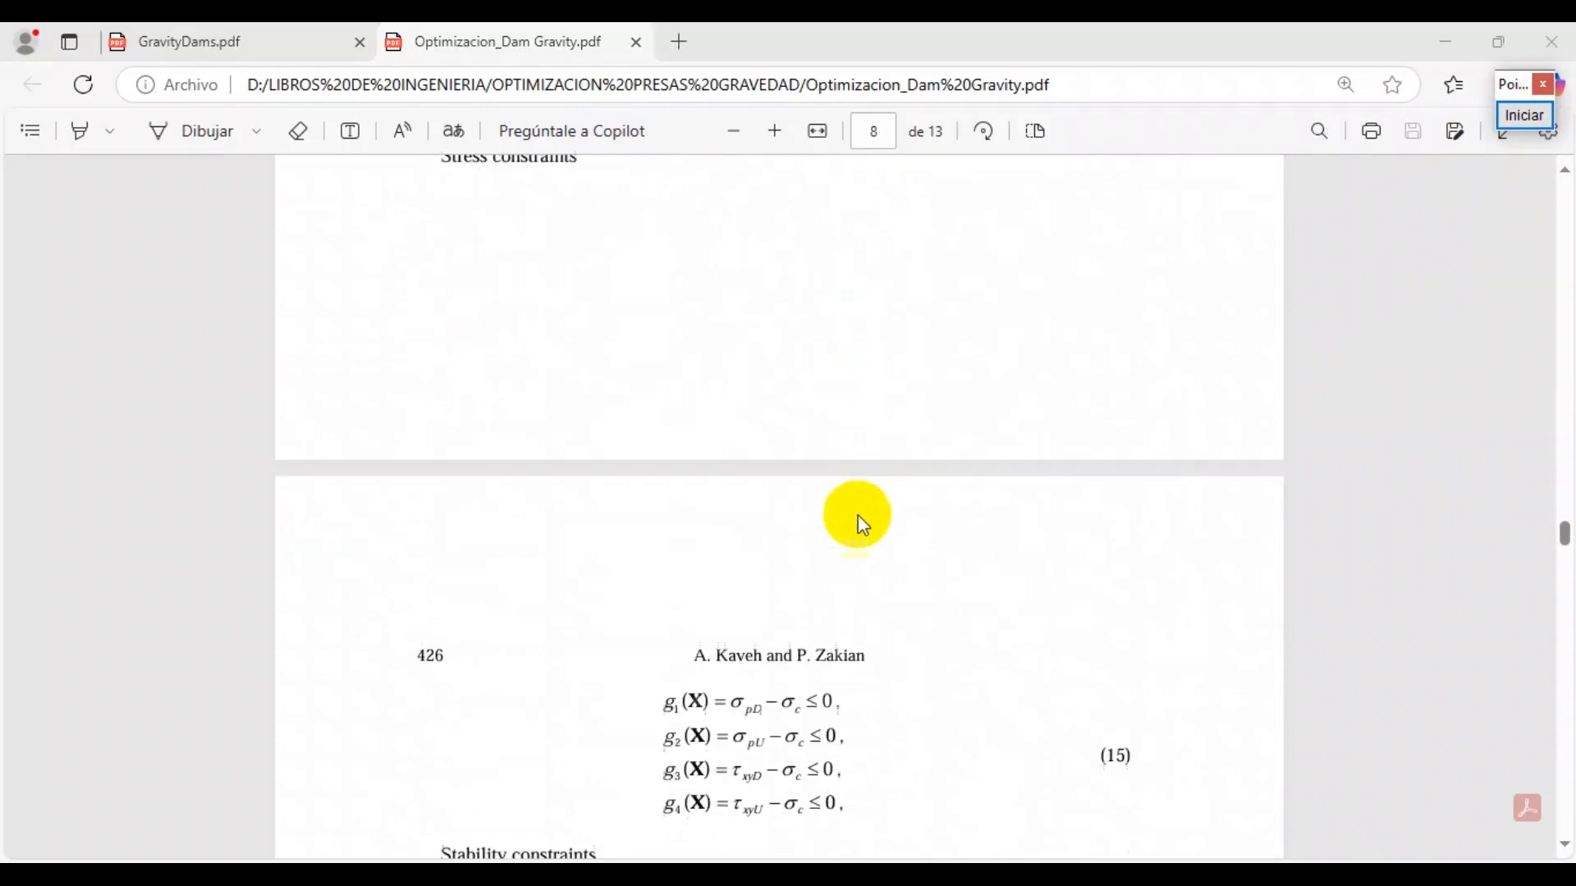
scroll(865, 515, "down", 20)
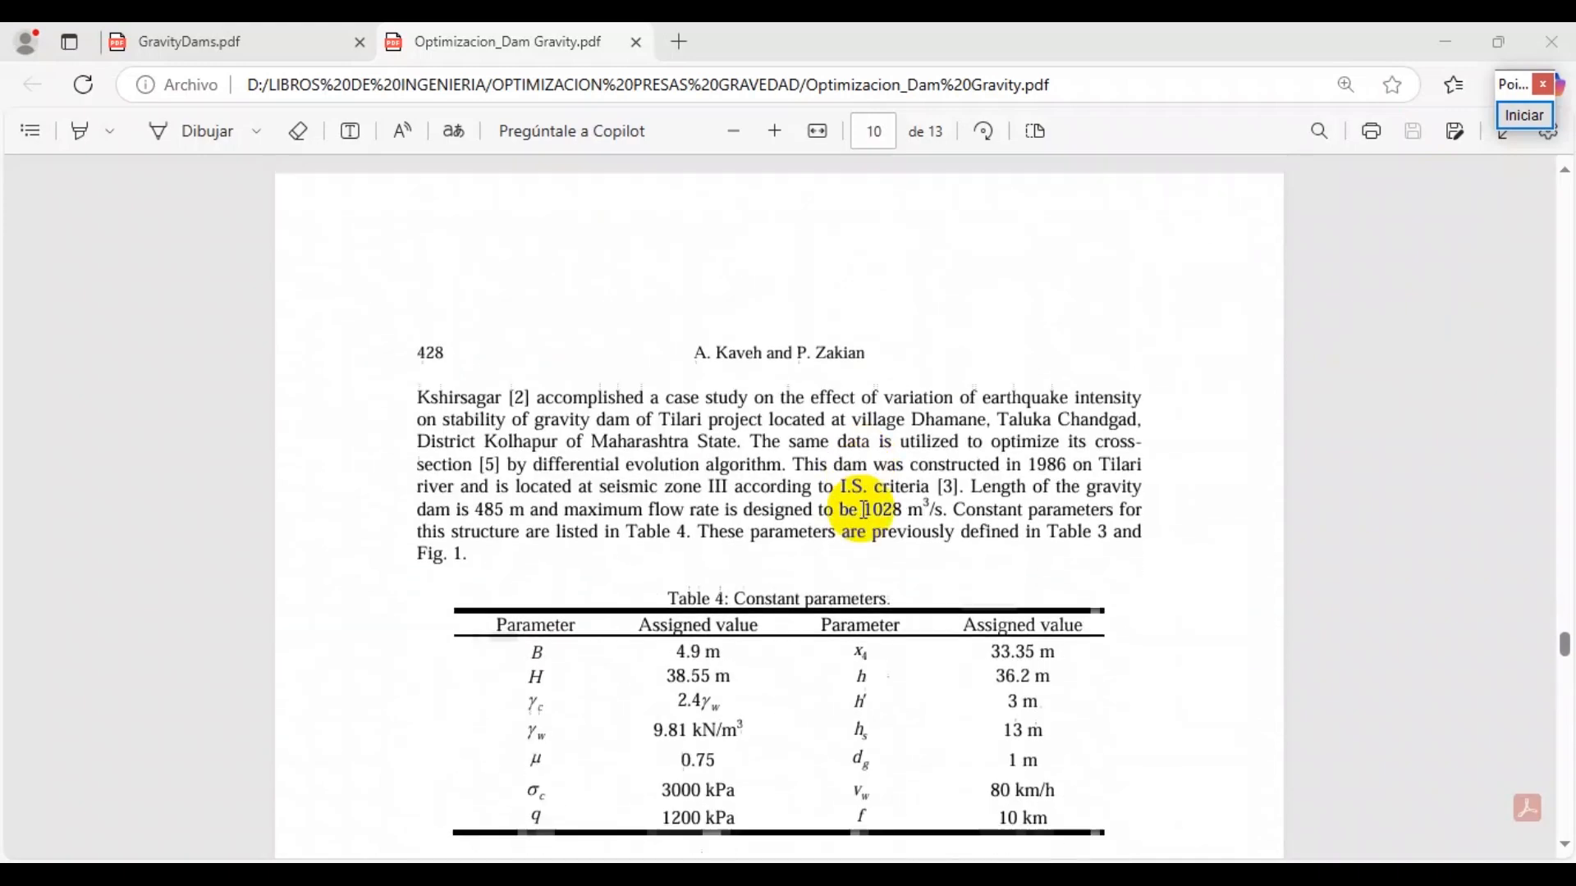
scroll(866, 509, "down", 4)
scroll(869, 513, "up", 3)
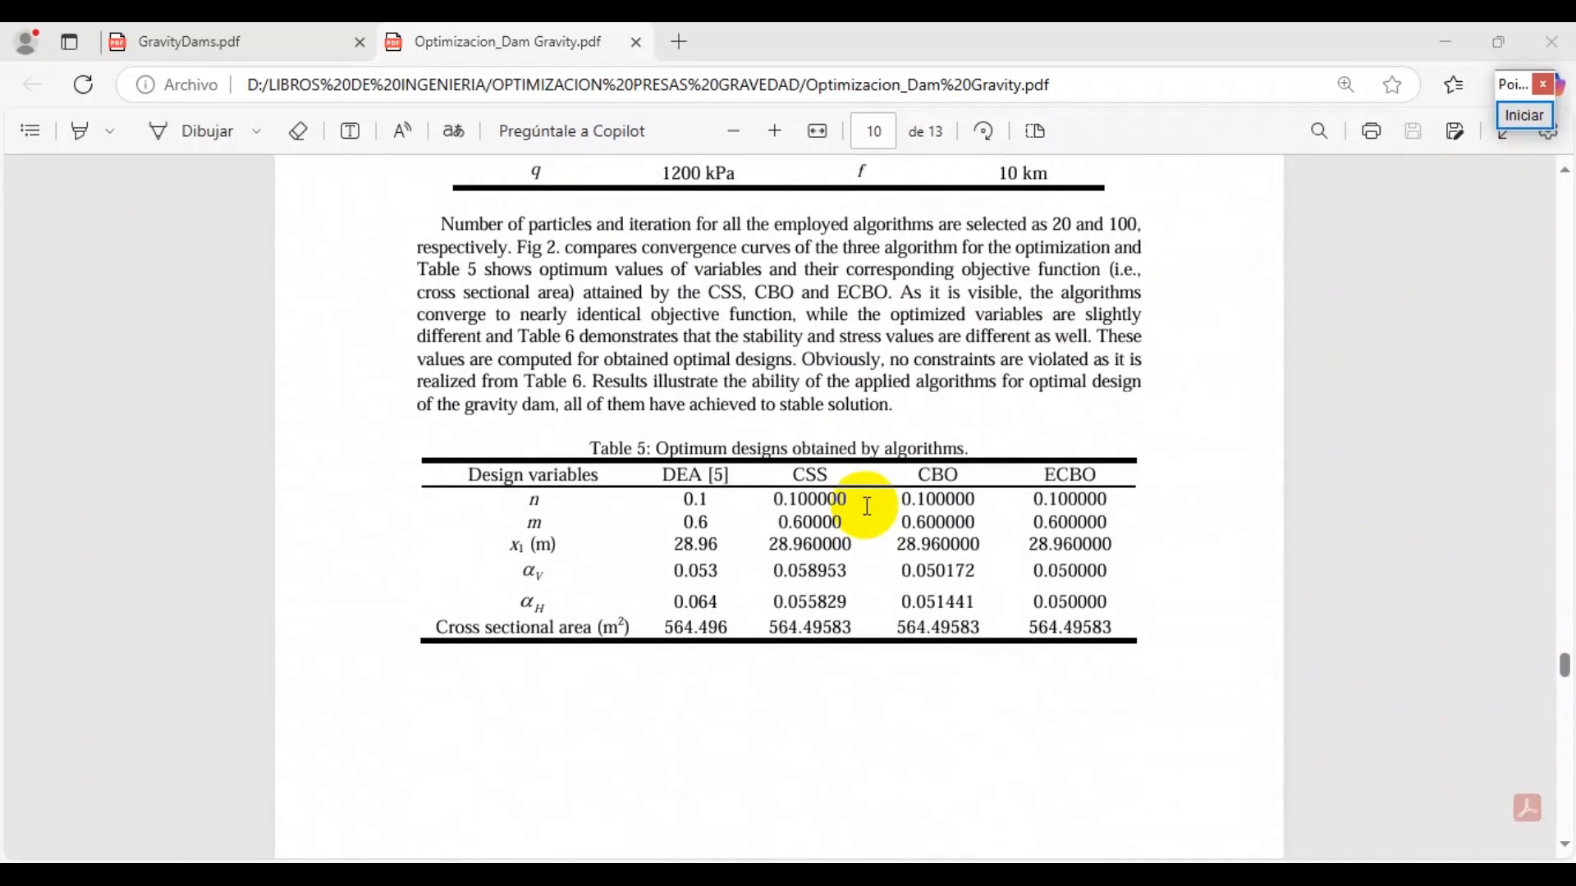
scroll(867, 508, "down", 10)
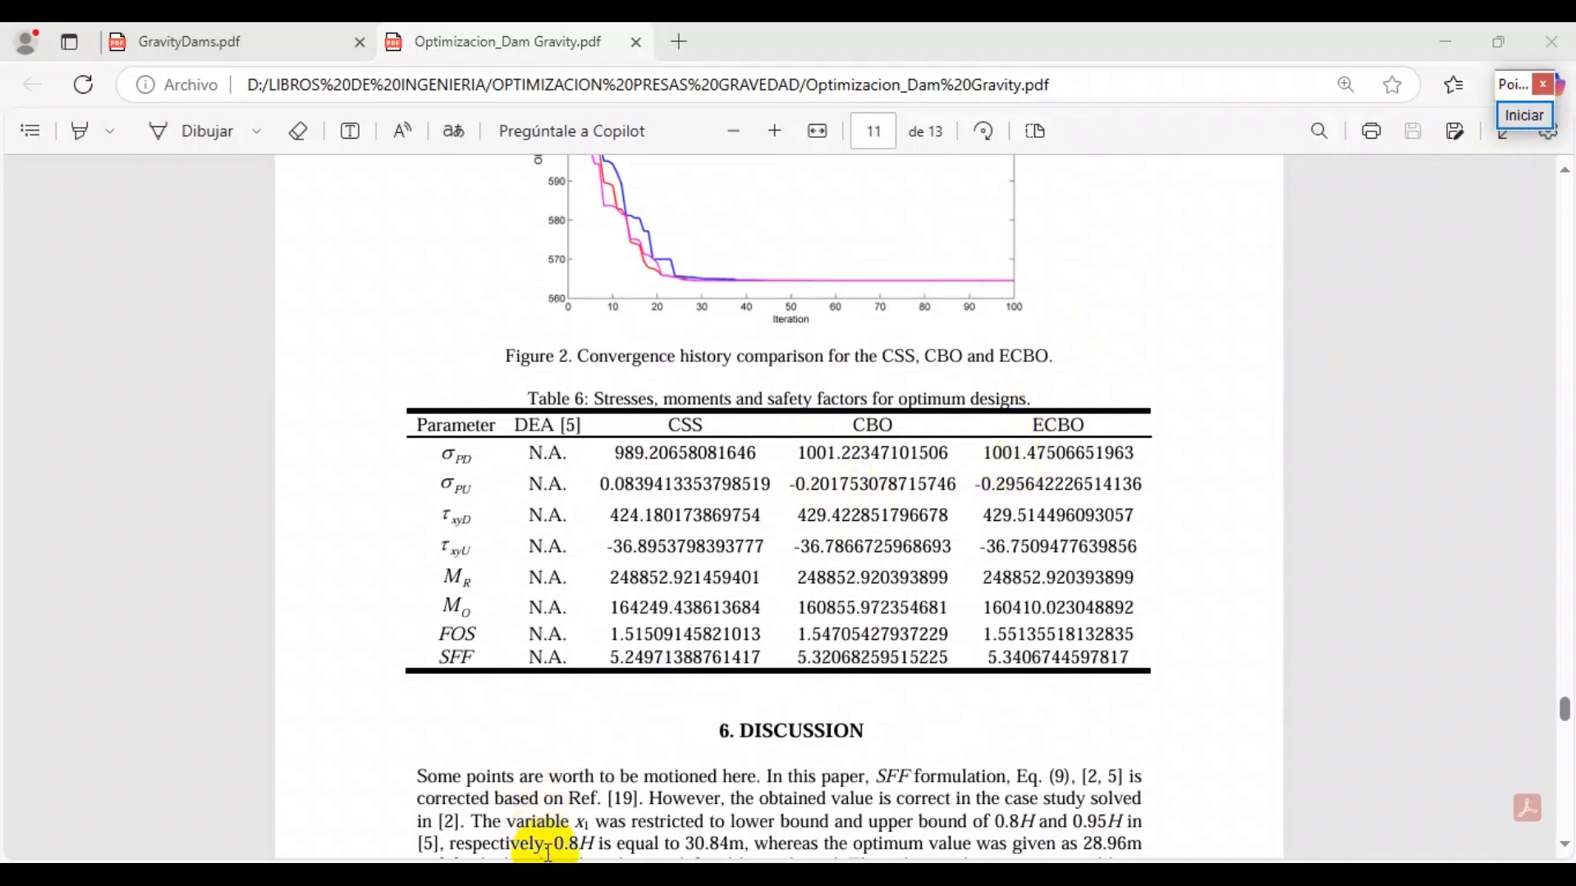
left_click(649, 768)
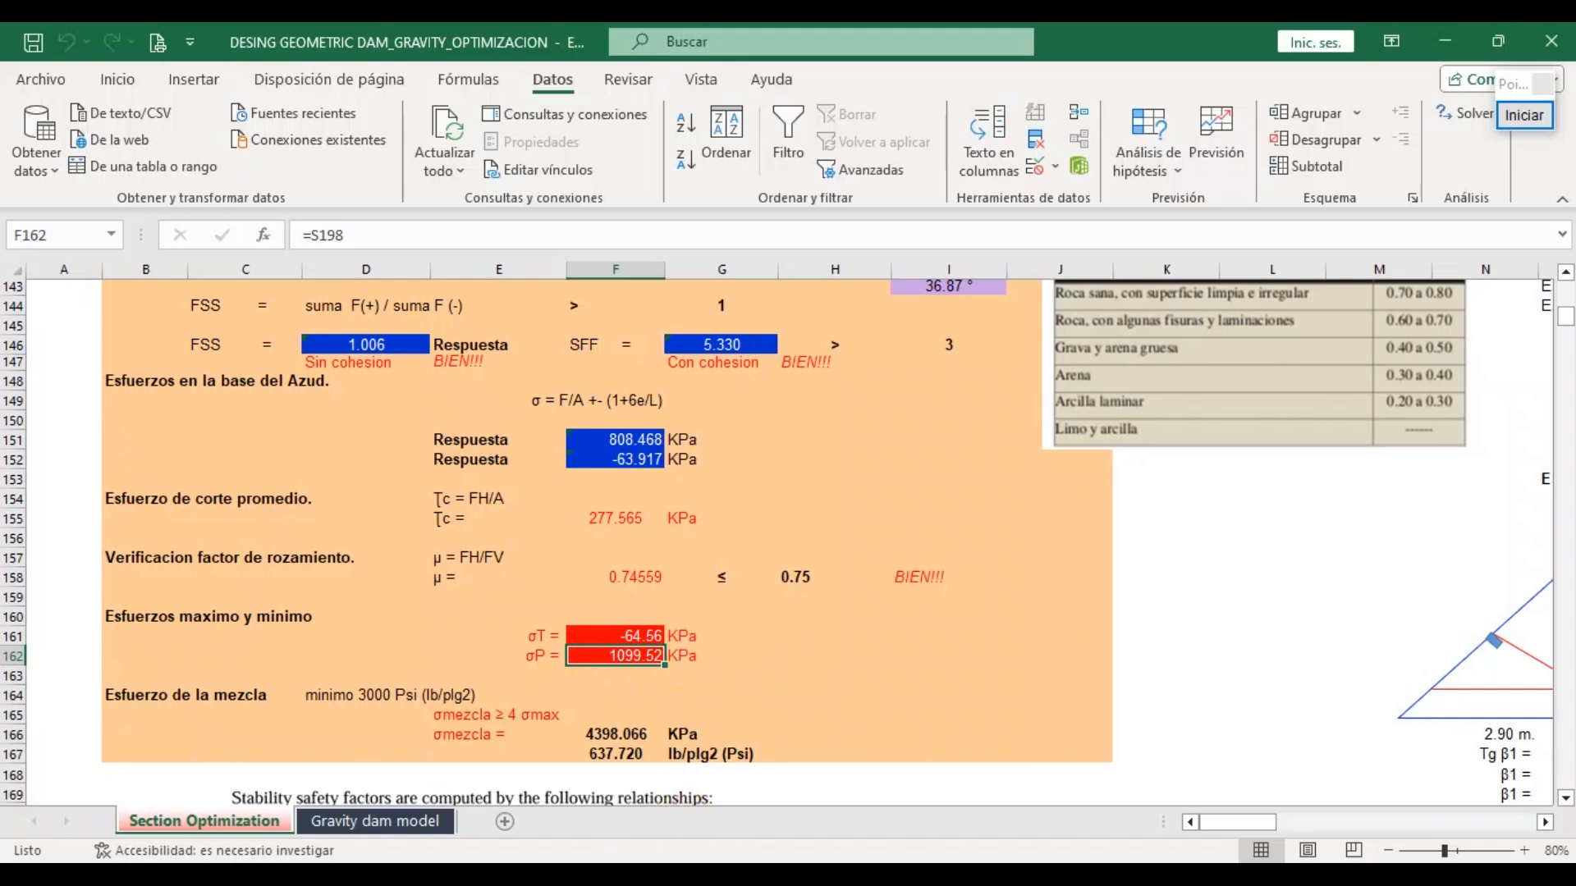
Switch to the PDF in Edge and review the toe and heel stress equations on page 5 again
left_click(774, 776)
scroll(944, 591, "up", 10)
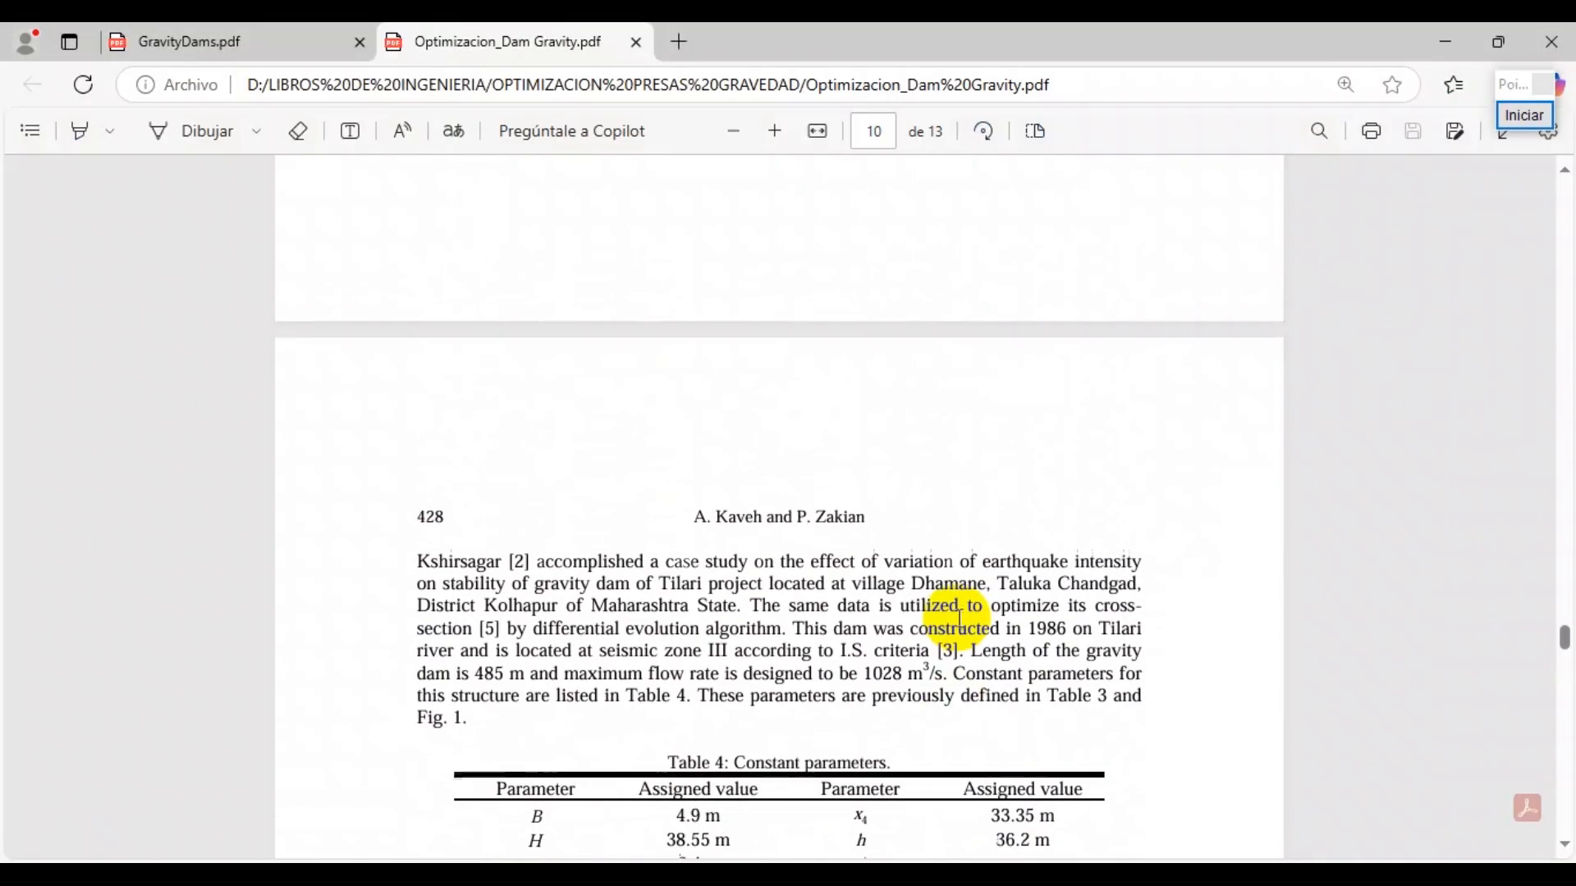
scroll(960, 622, "up", 15)
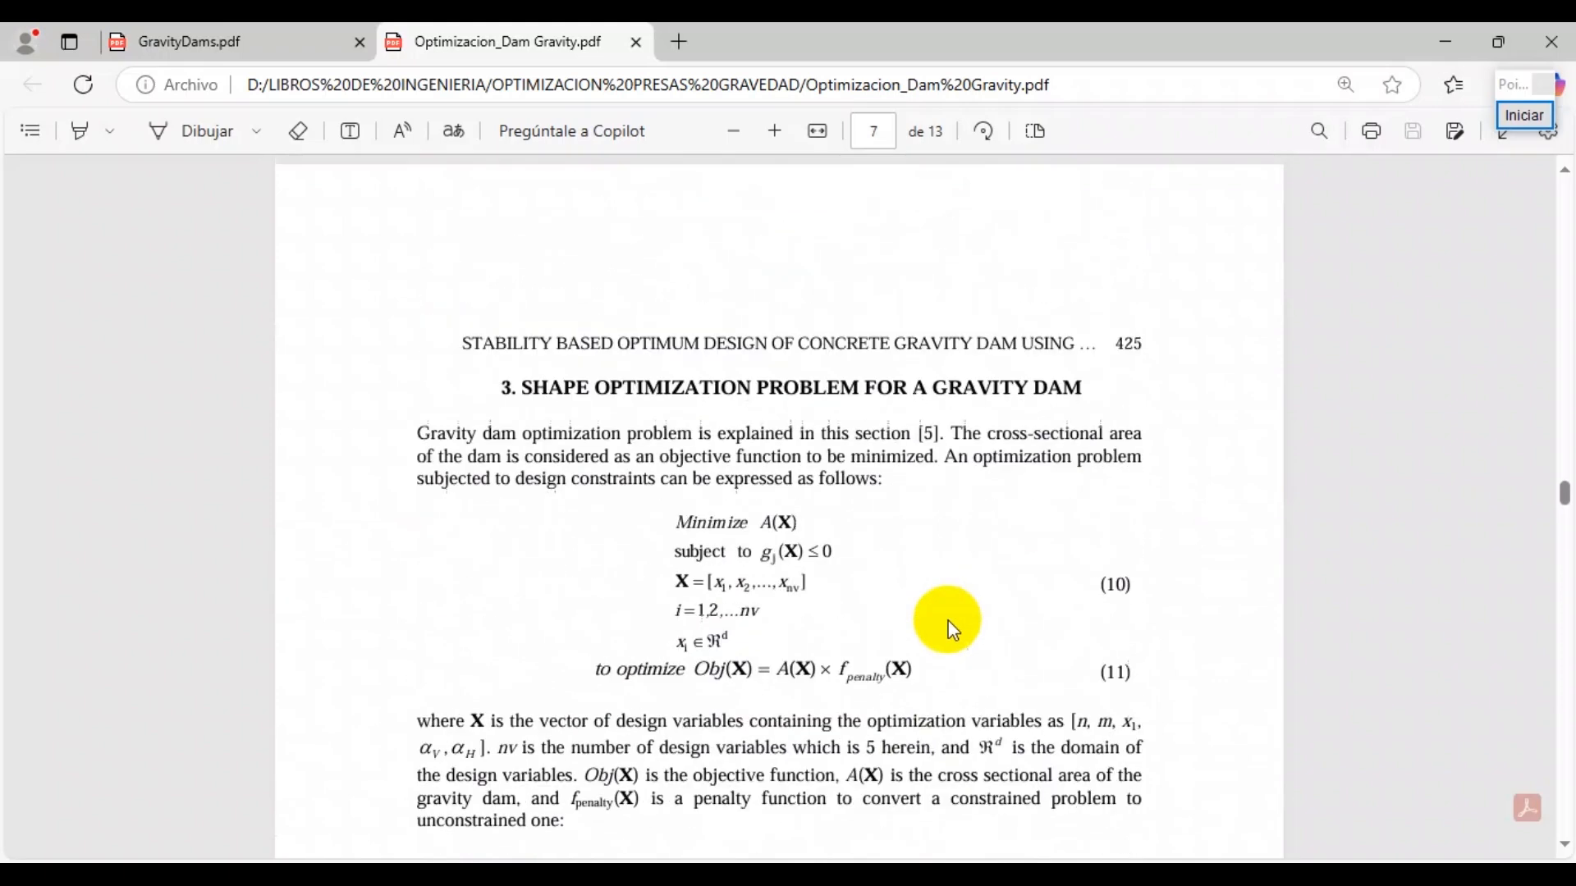
scroll(952, 630, "up", 10)
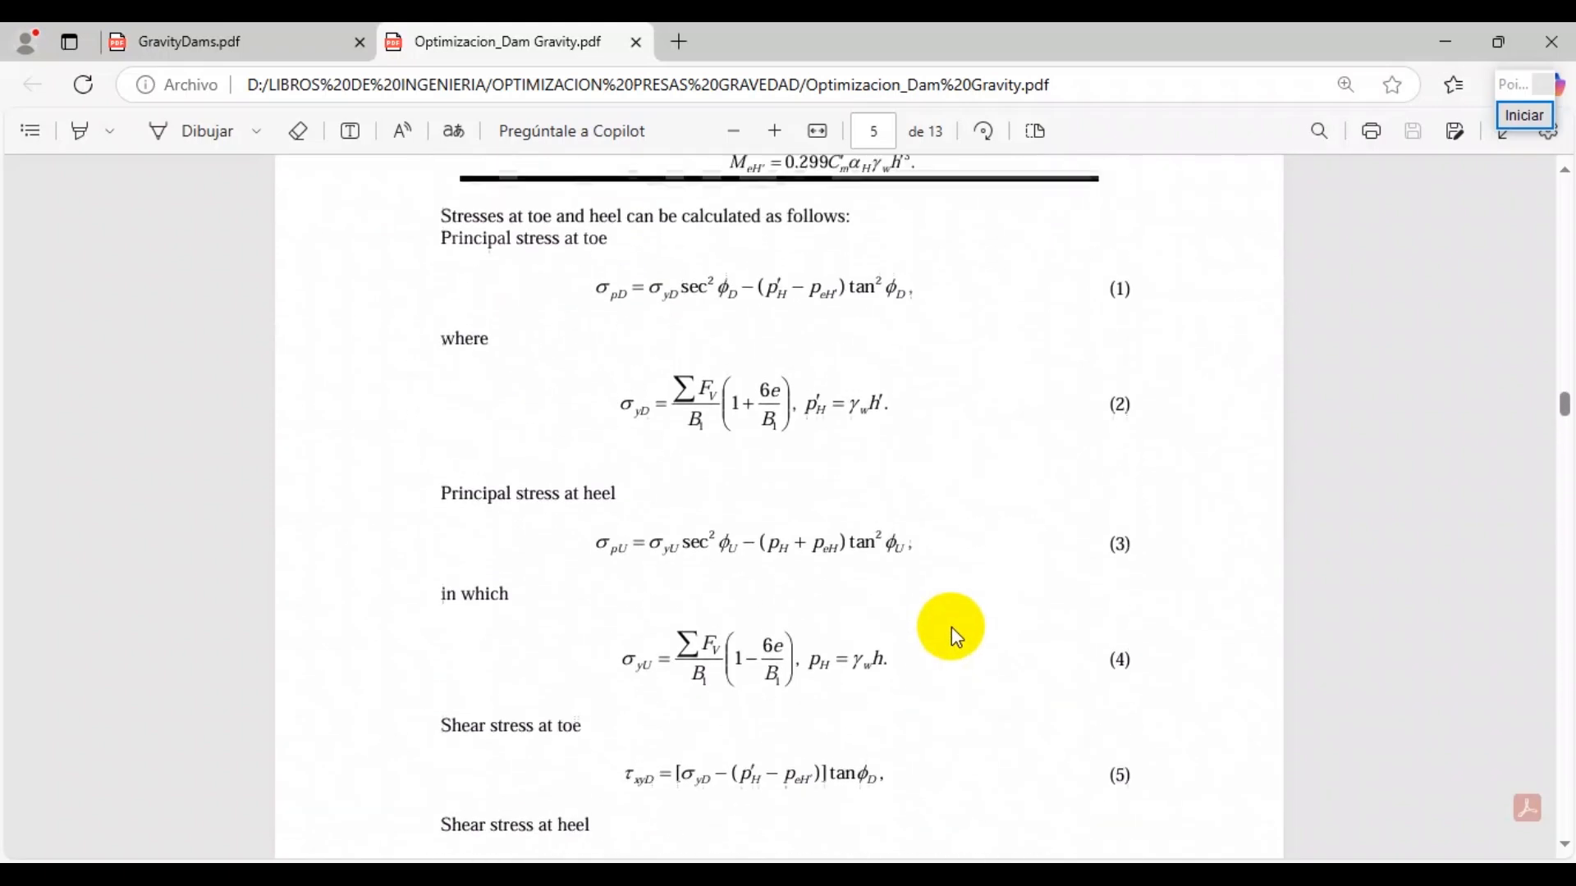
Frame the (p′H − peH′)tan²φD term of Eq. (1) in blue, strike it through with a diagonal arrow, and end the screen annotation
scroll(953, 627, "up", 1)
left_click(1506, 105)
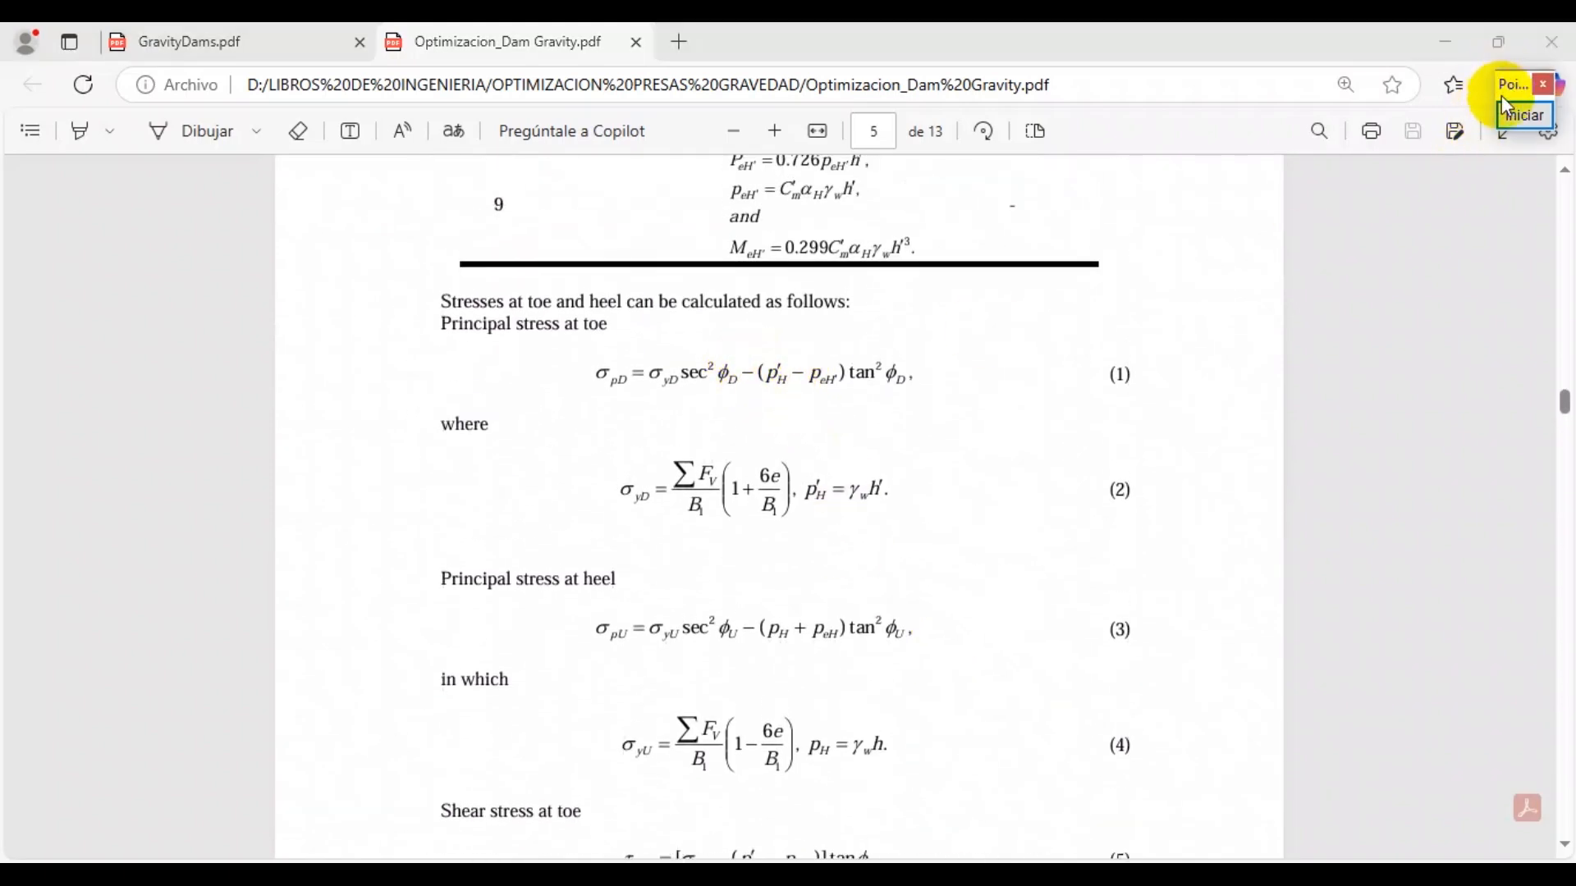
left_click(1512, 414)
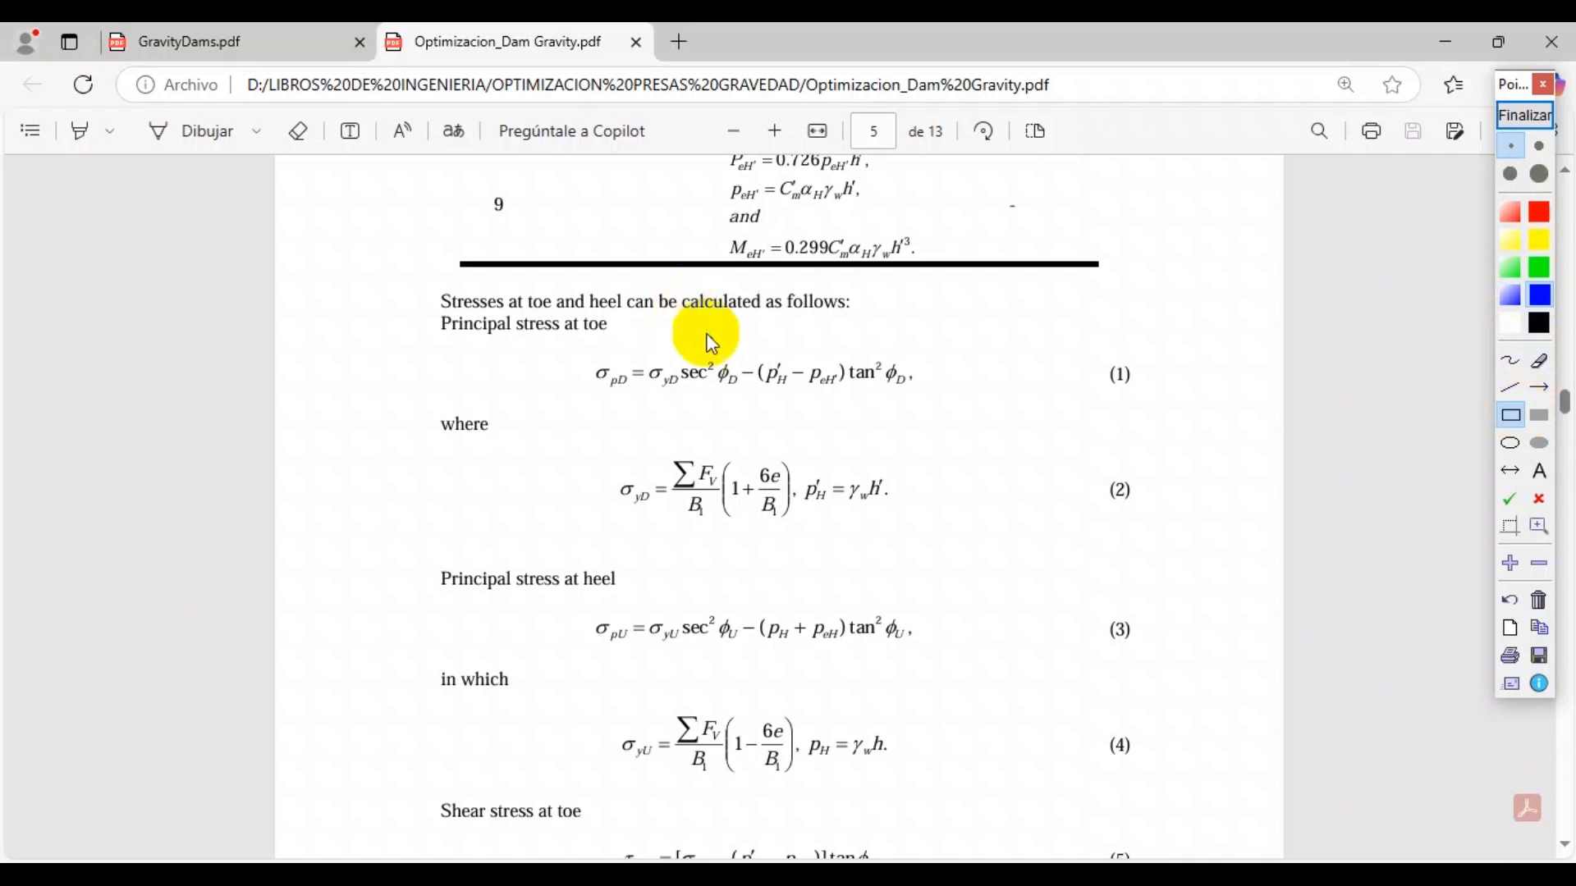
left_click_drag(739, 350, 933, 397)
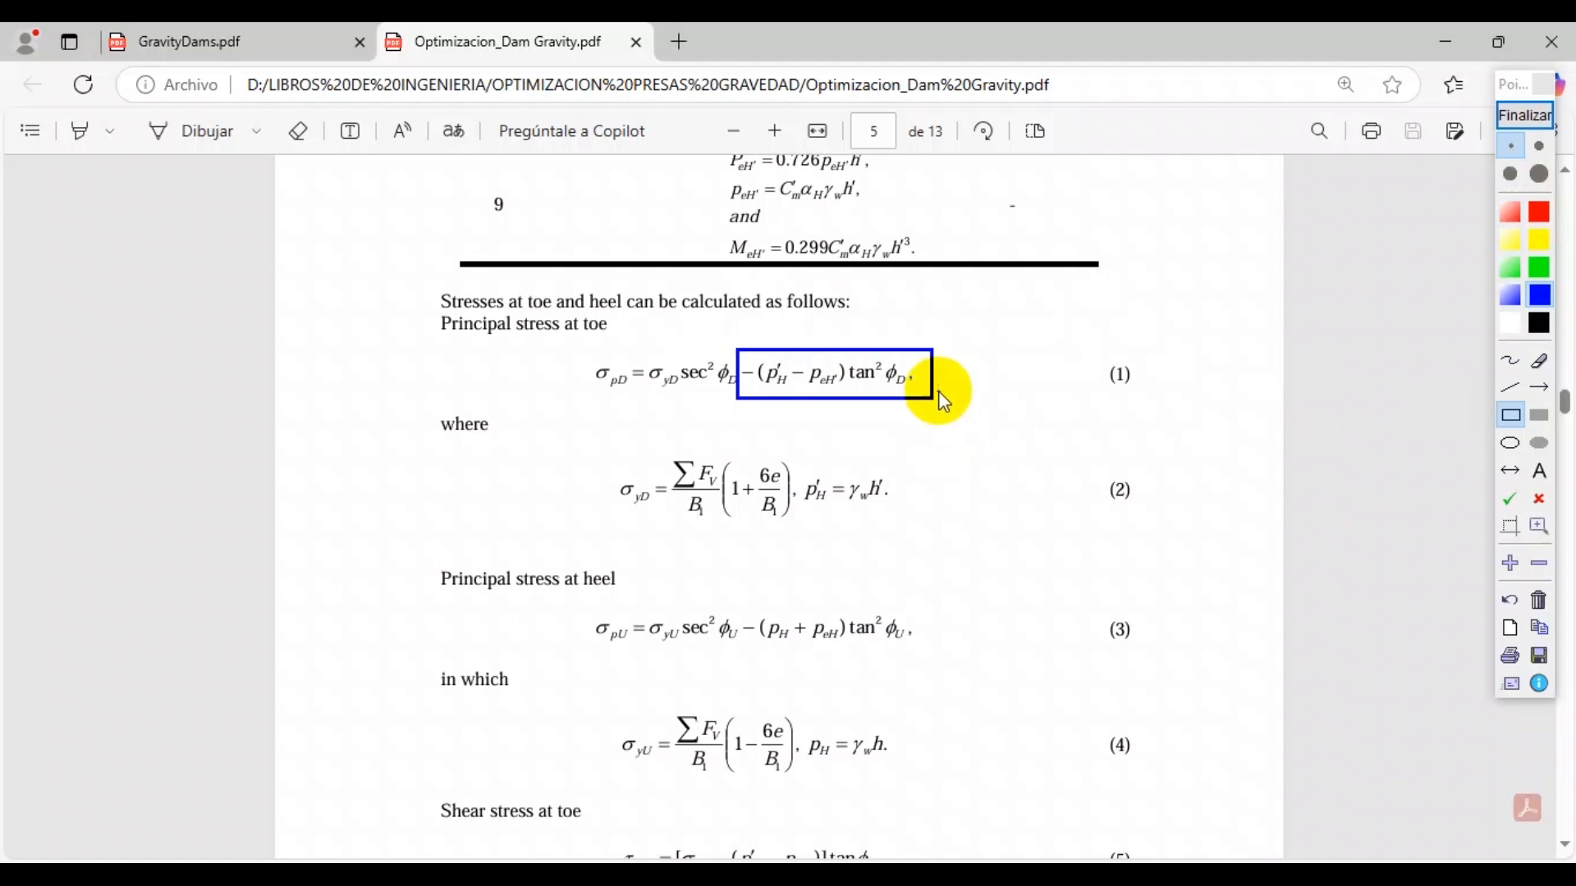
left_click(1540, 388)
left_click_drag(736, 427, 900, 320)
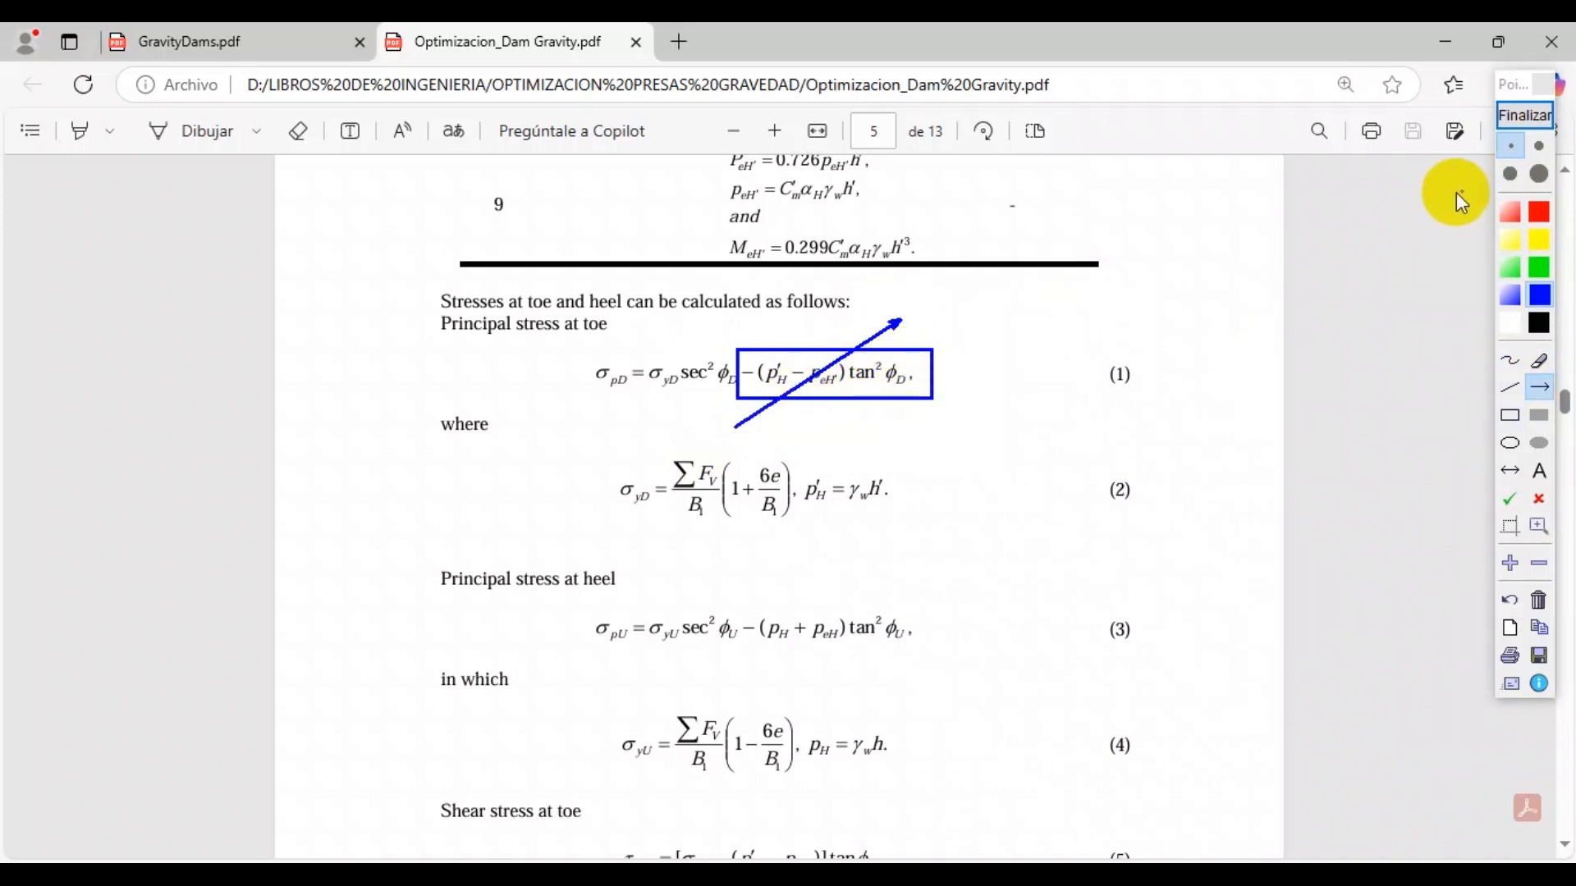
left_click(1523, 115)
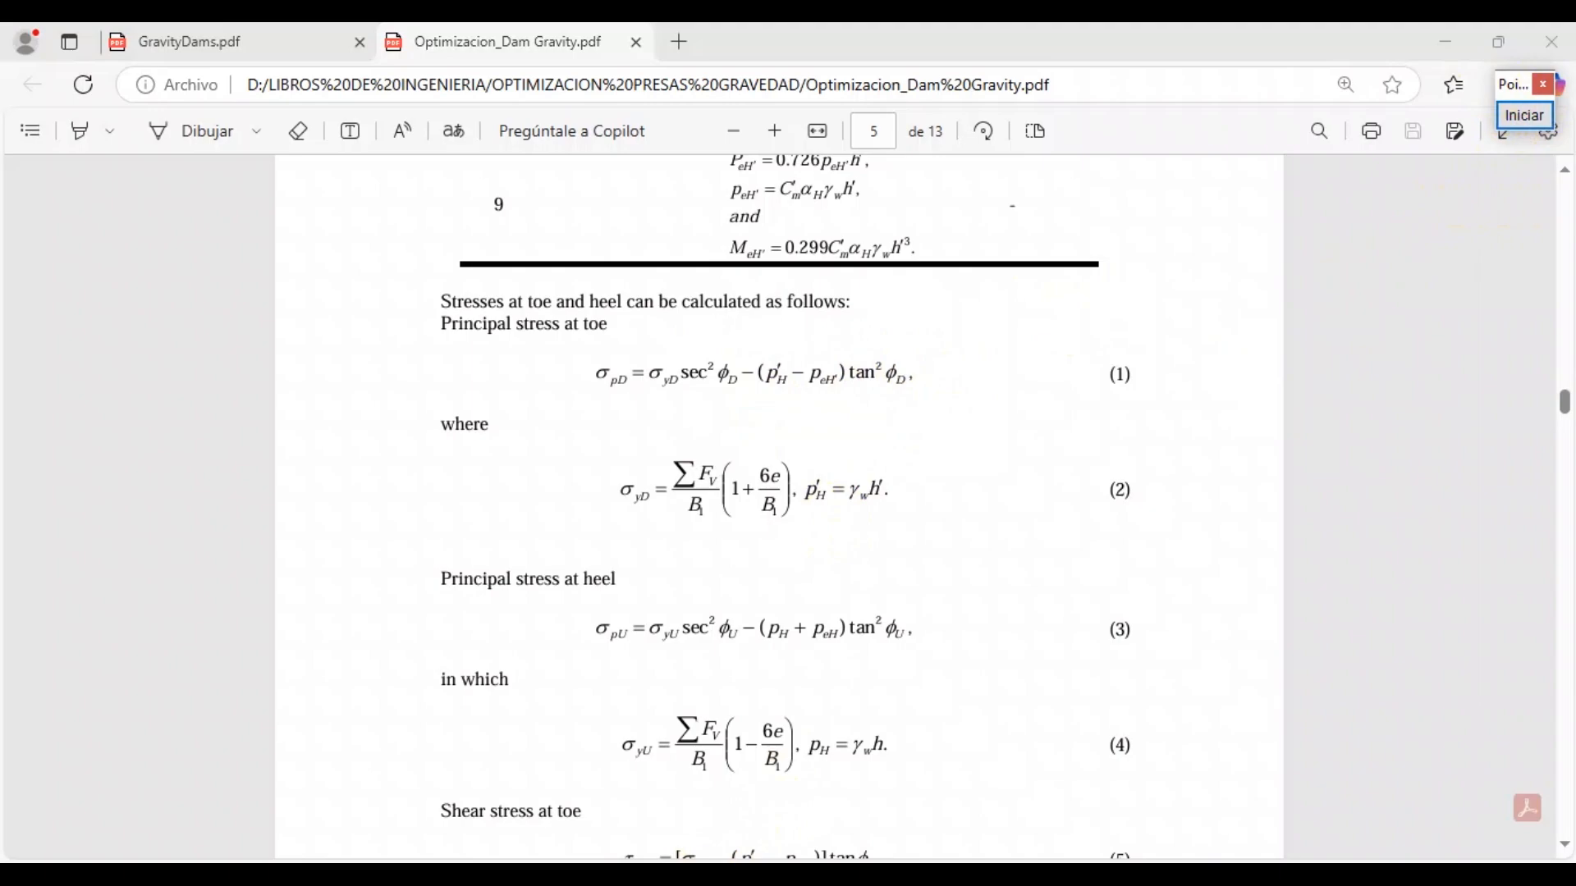
Switch to the Excel workbook and check the maximum and minimum stresses σT and σP on the Section Optimization sheet
left_click(698, 780)
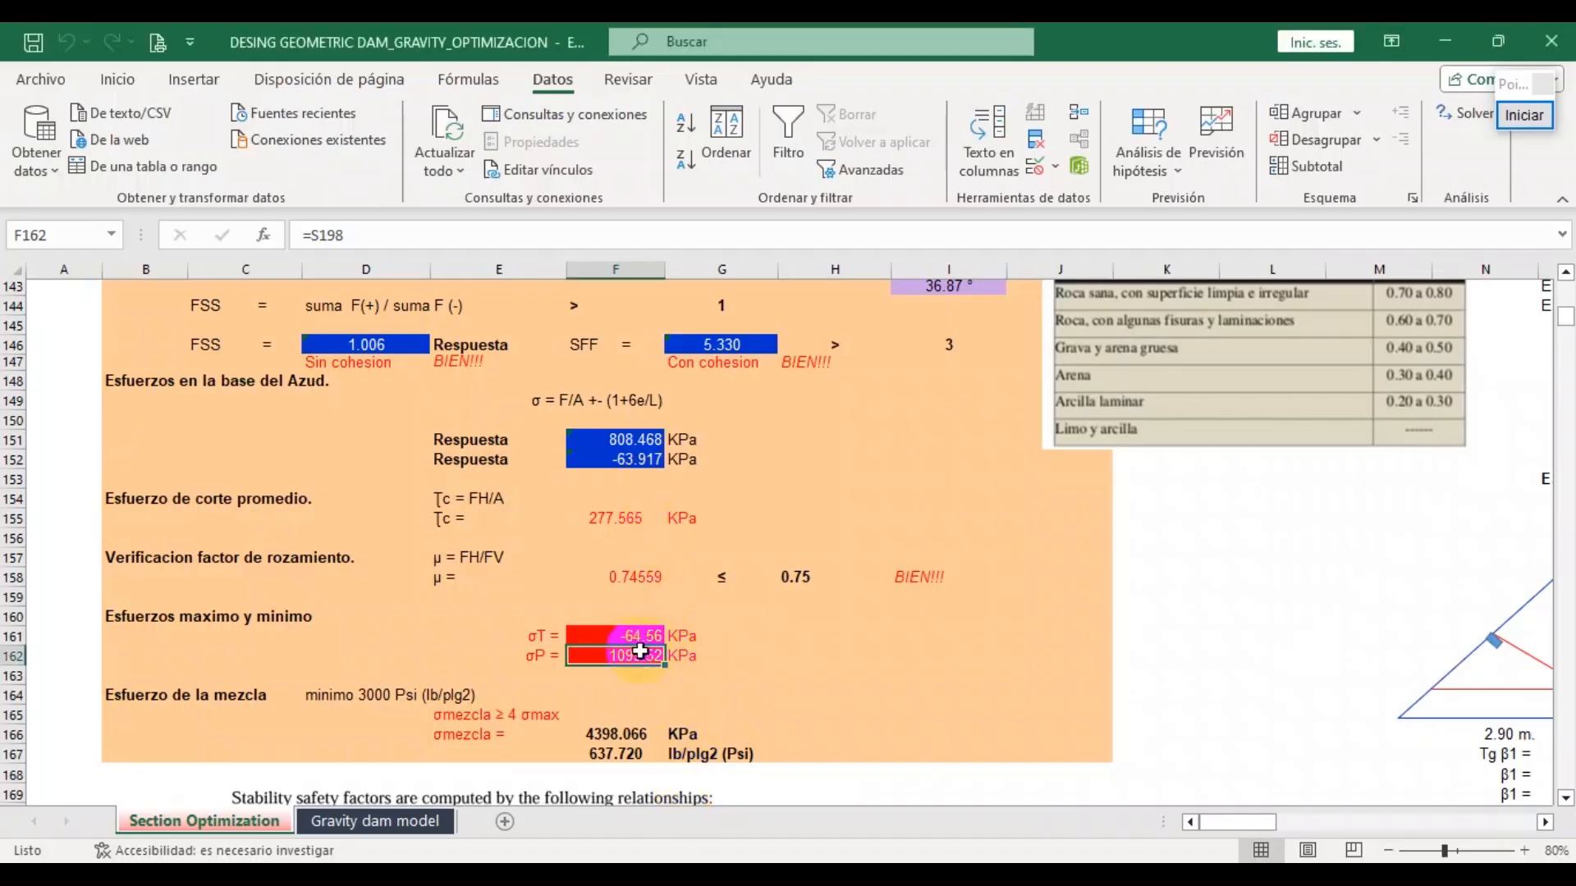
scroll(743, 656, "down", 2)
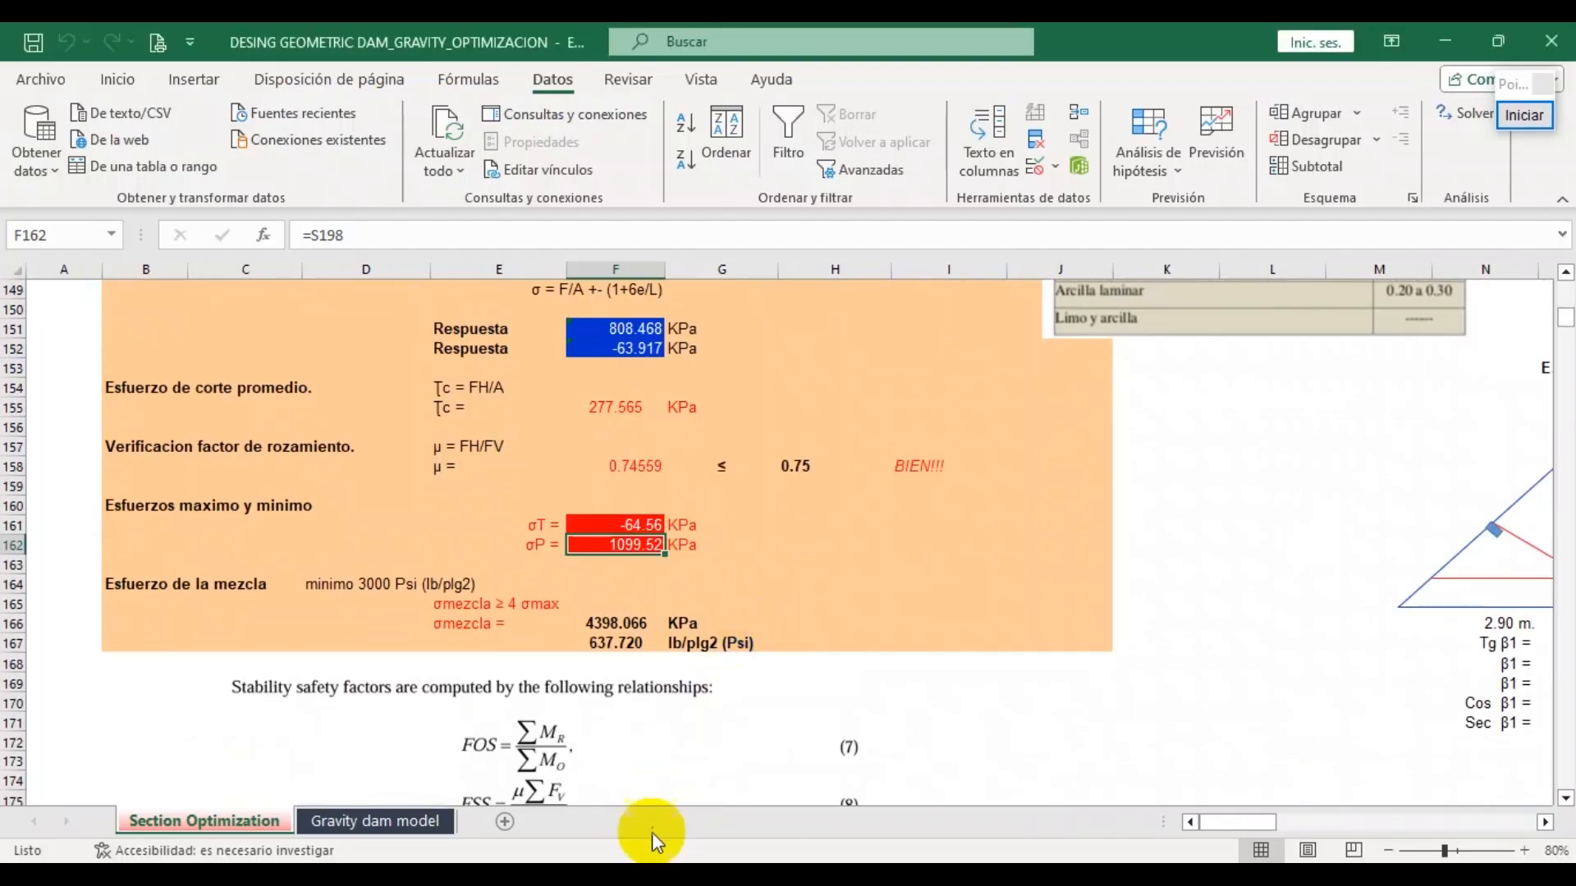
Return to the PDF in Edge and review pages 6 to 8: parameter definitions, optimization formulation, variable bounds, design constraints and the charged system search rules
mouse_move(532, 874)
left_click(539, 781)
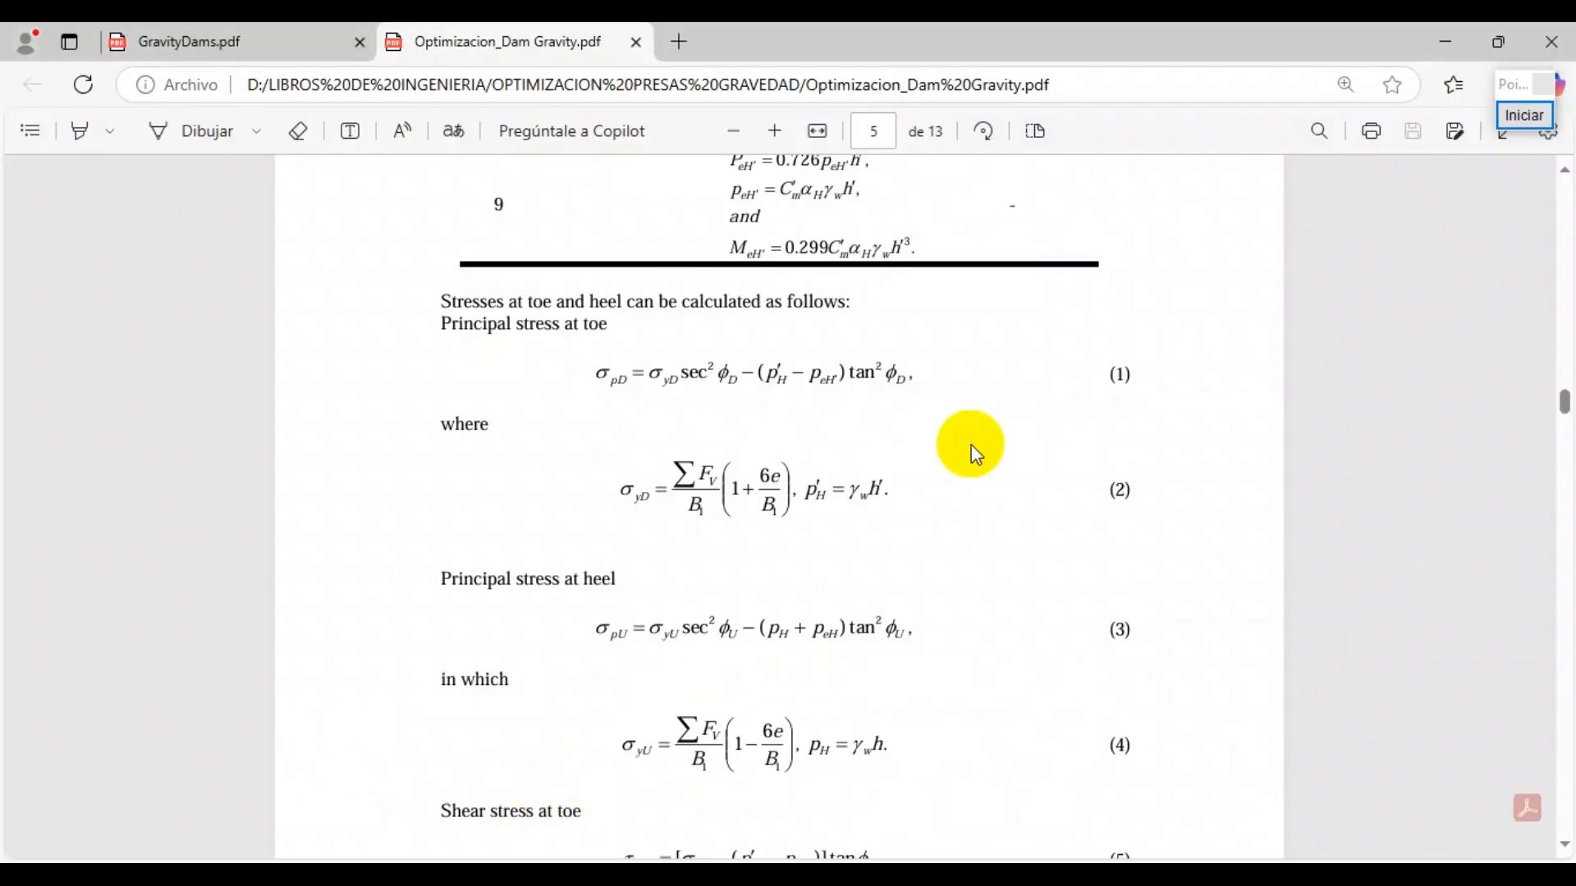
scroll(920, 442, "down", 8)
scroll(858, 415, "down", 8)
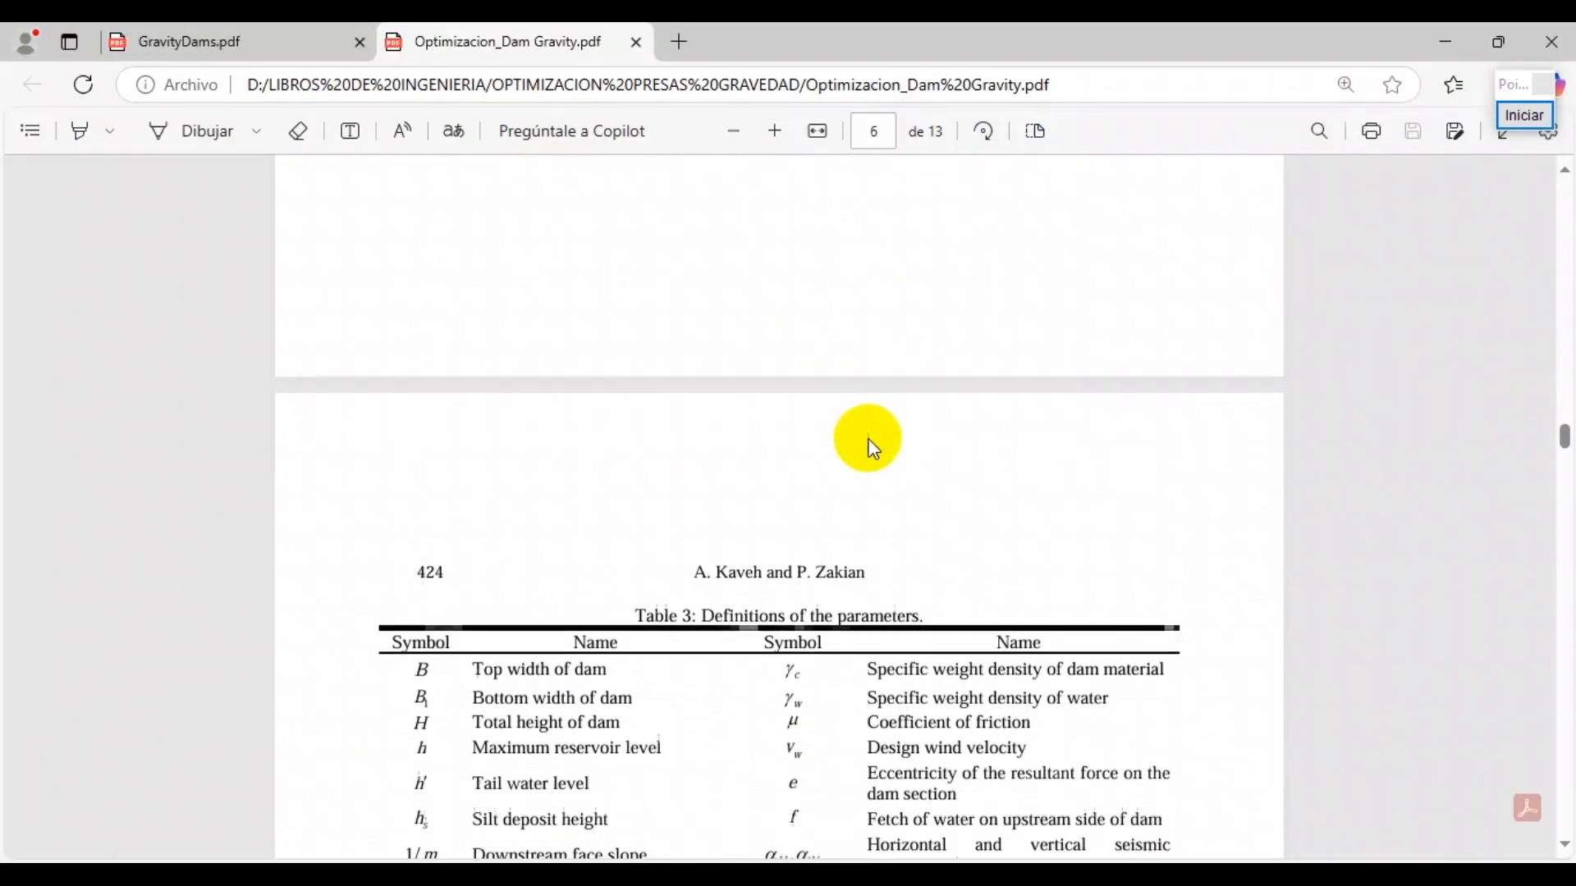
scroll(874, 432, "up", 5)
scroll(874, 433, "down", 15)
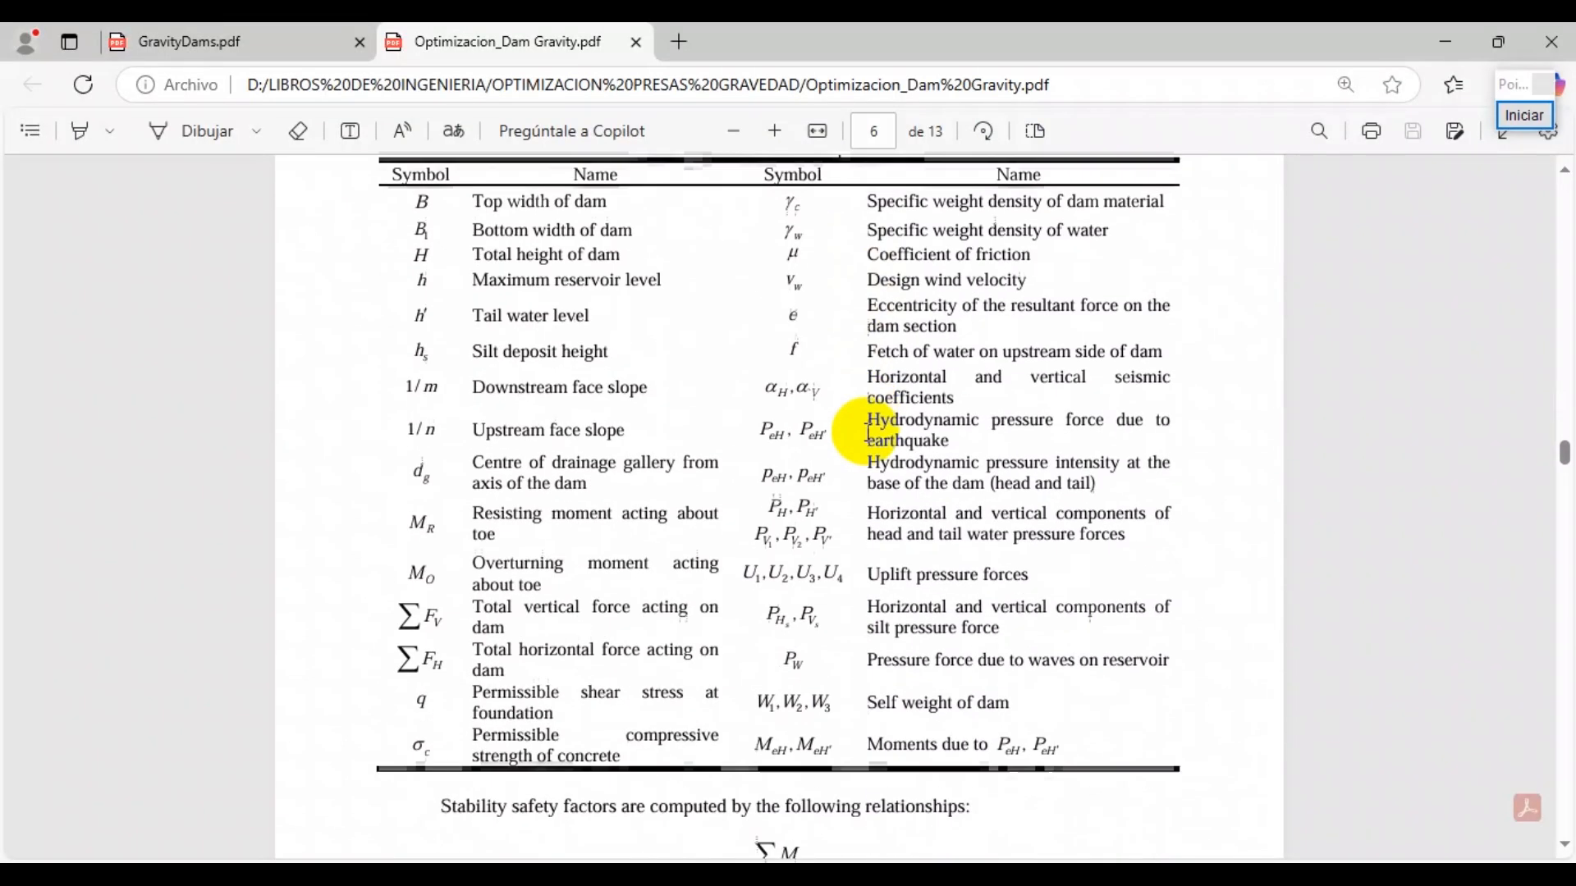
scroll(877, 437, "down", 12)
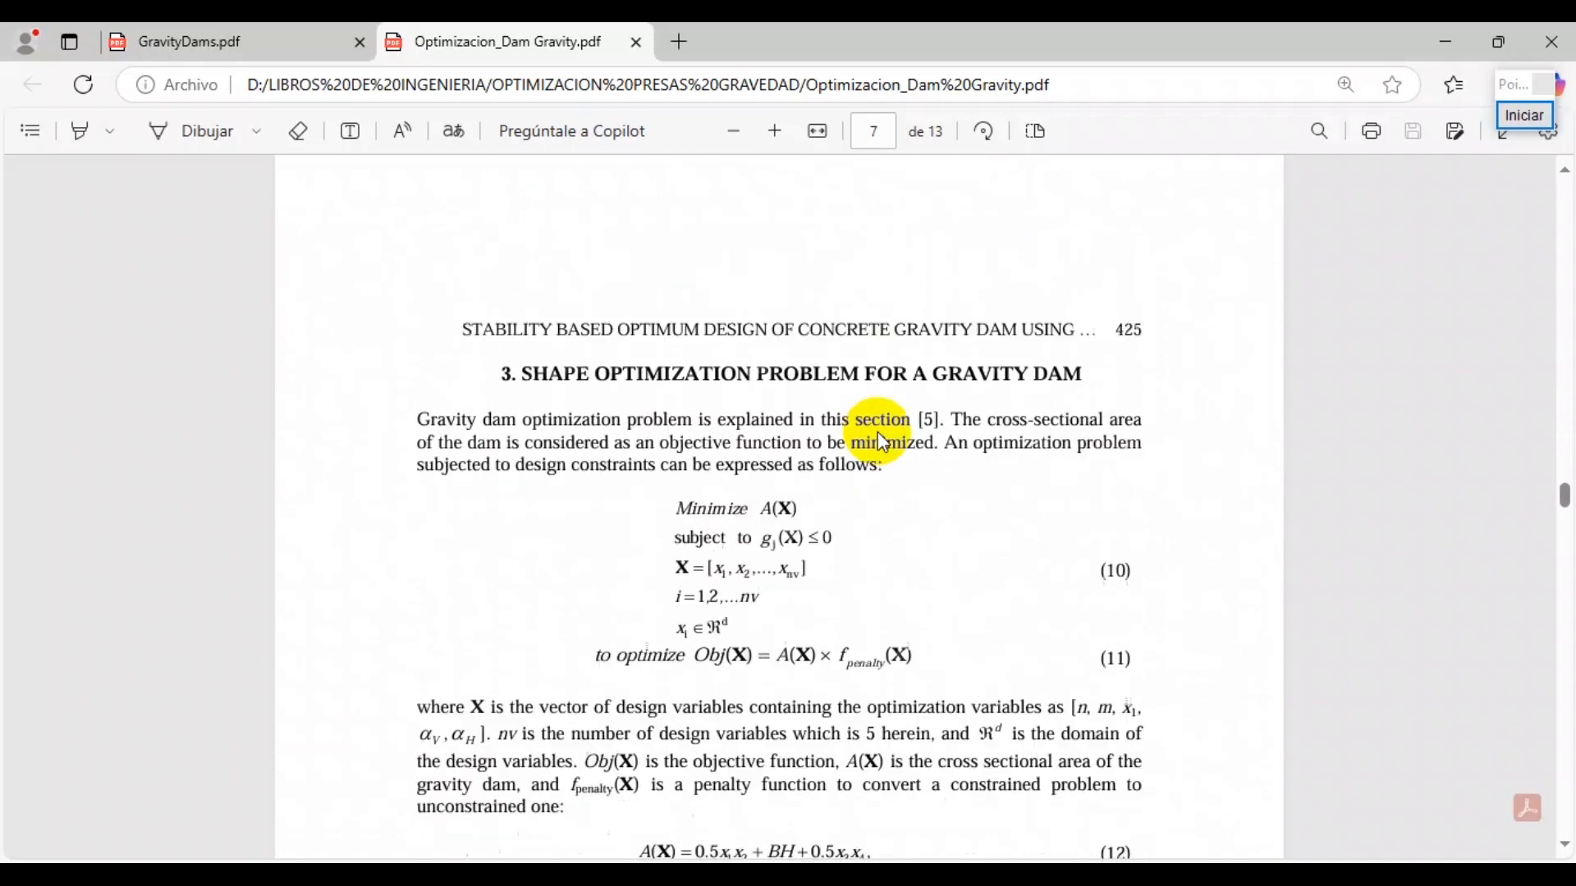
scroll(875, 431, "up", 4)
scroll(756, 503, "down", 7)
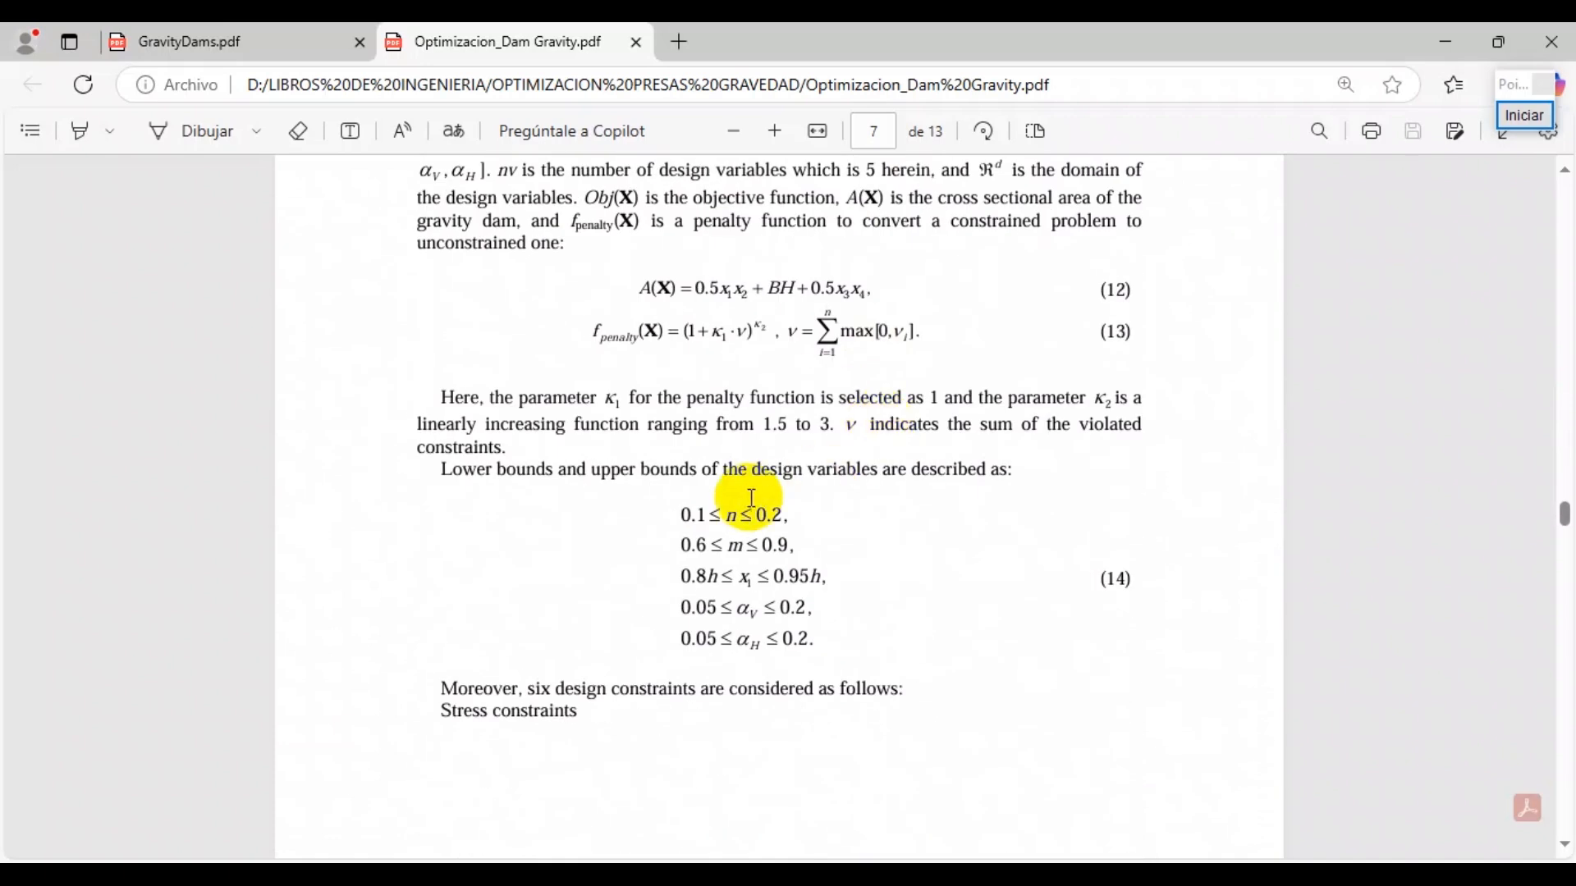
scroll(801, 452, "down", 10)
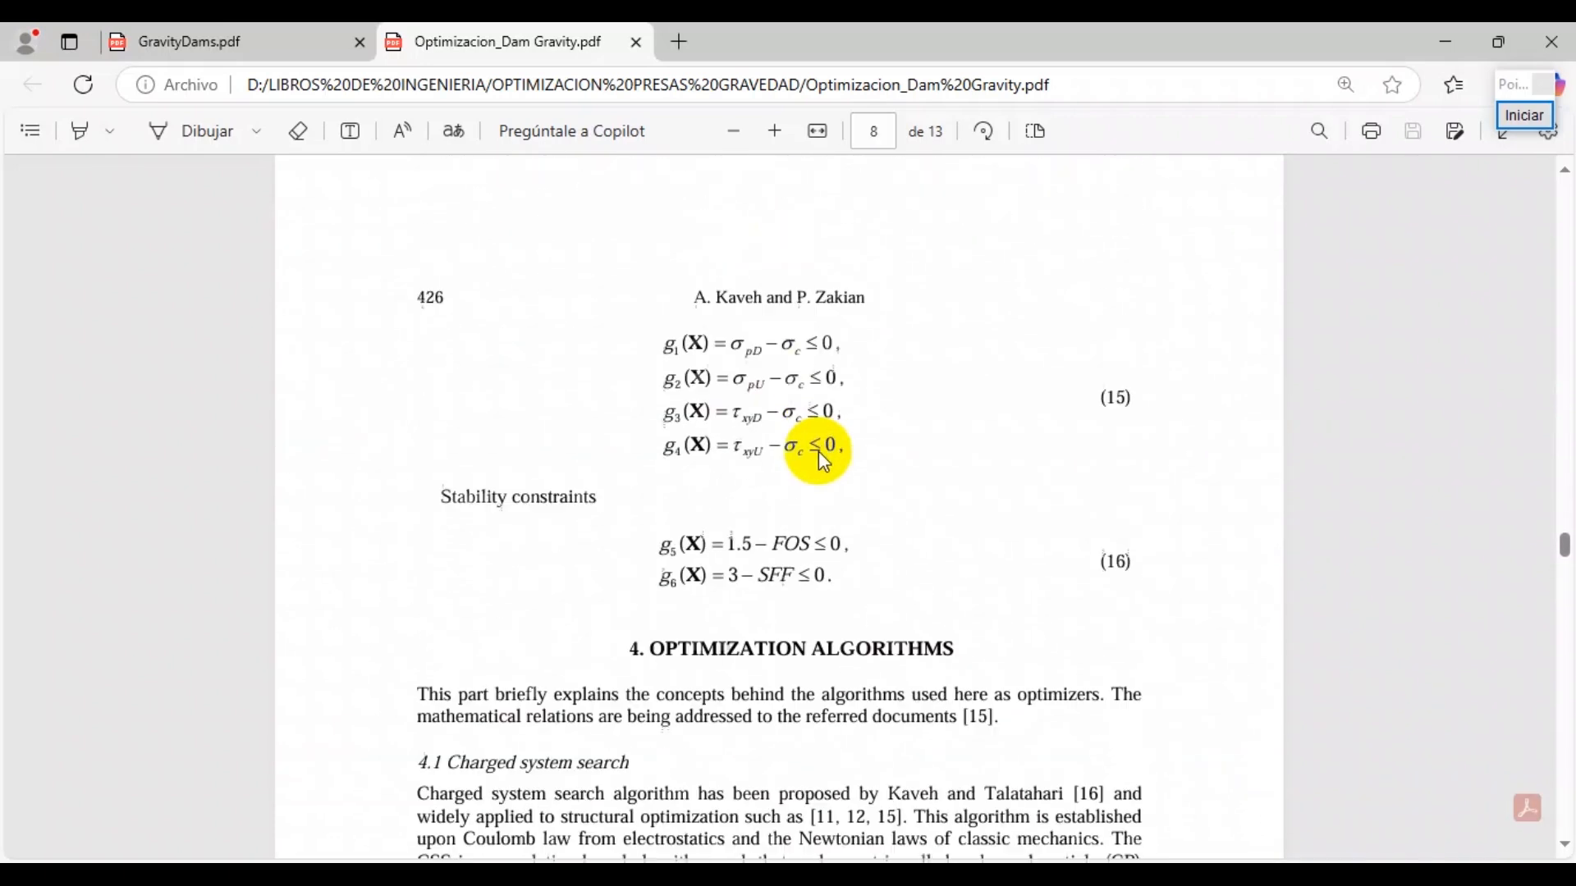
scroll(819, 447, "down", 3)
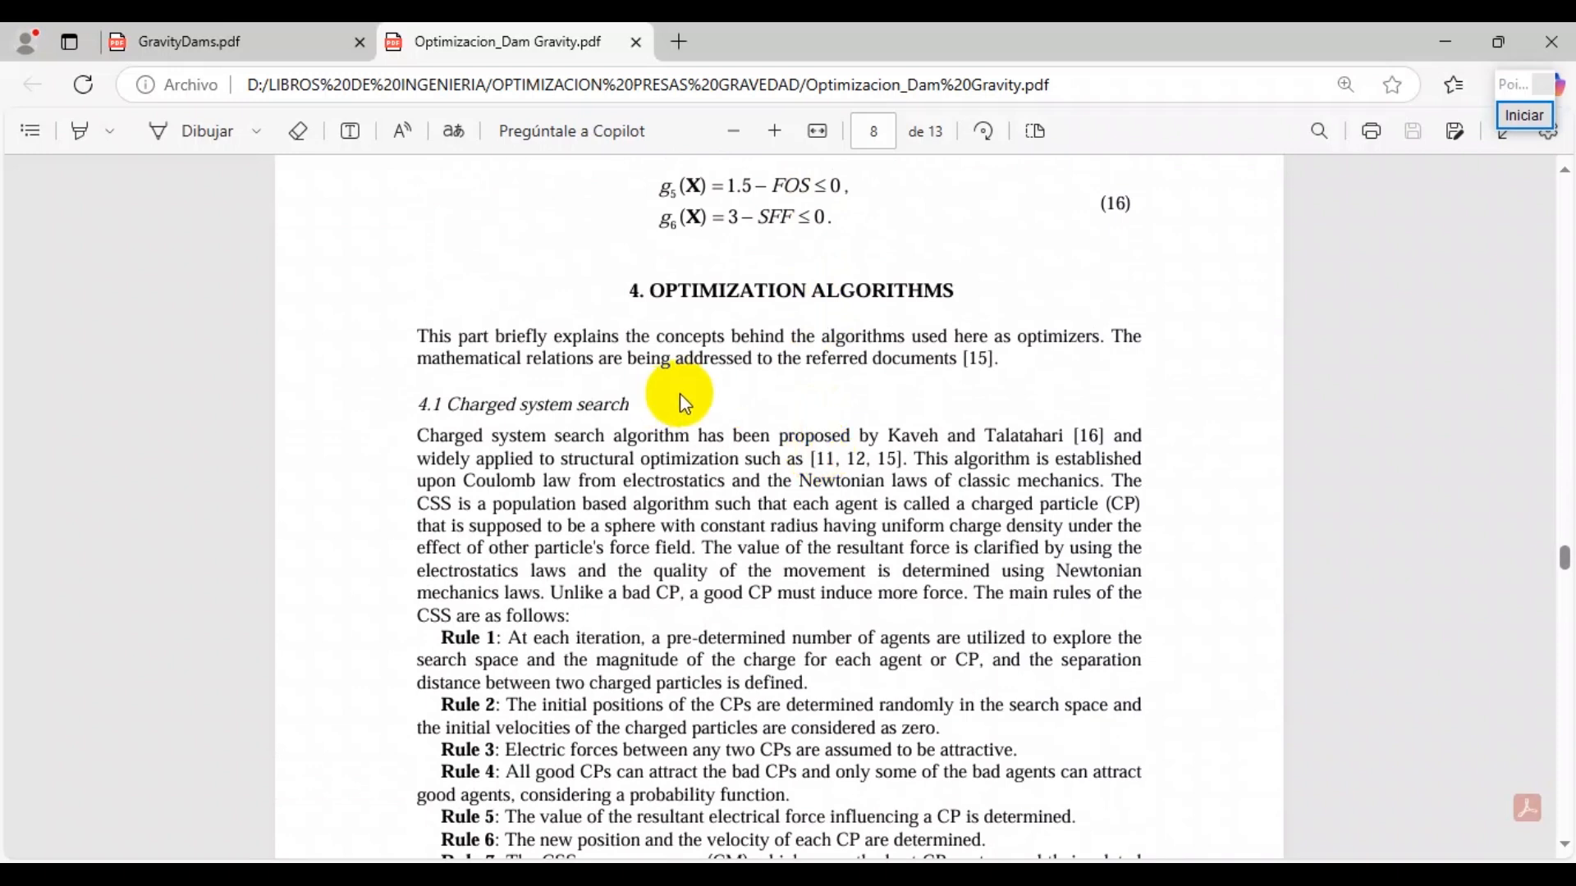
scroll(697, 402, "down", 6)
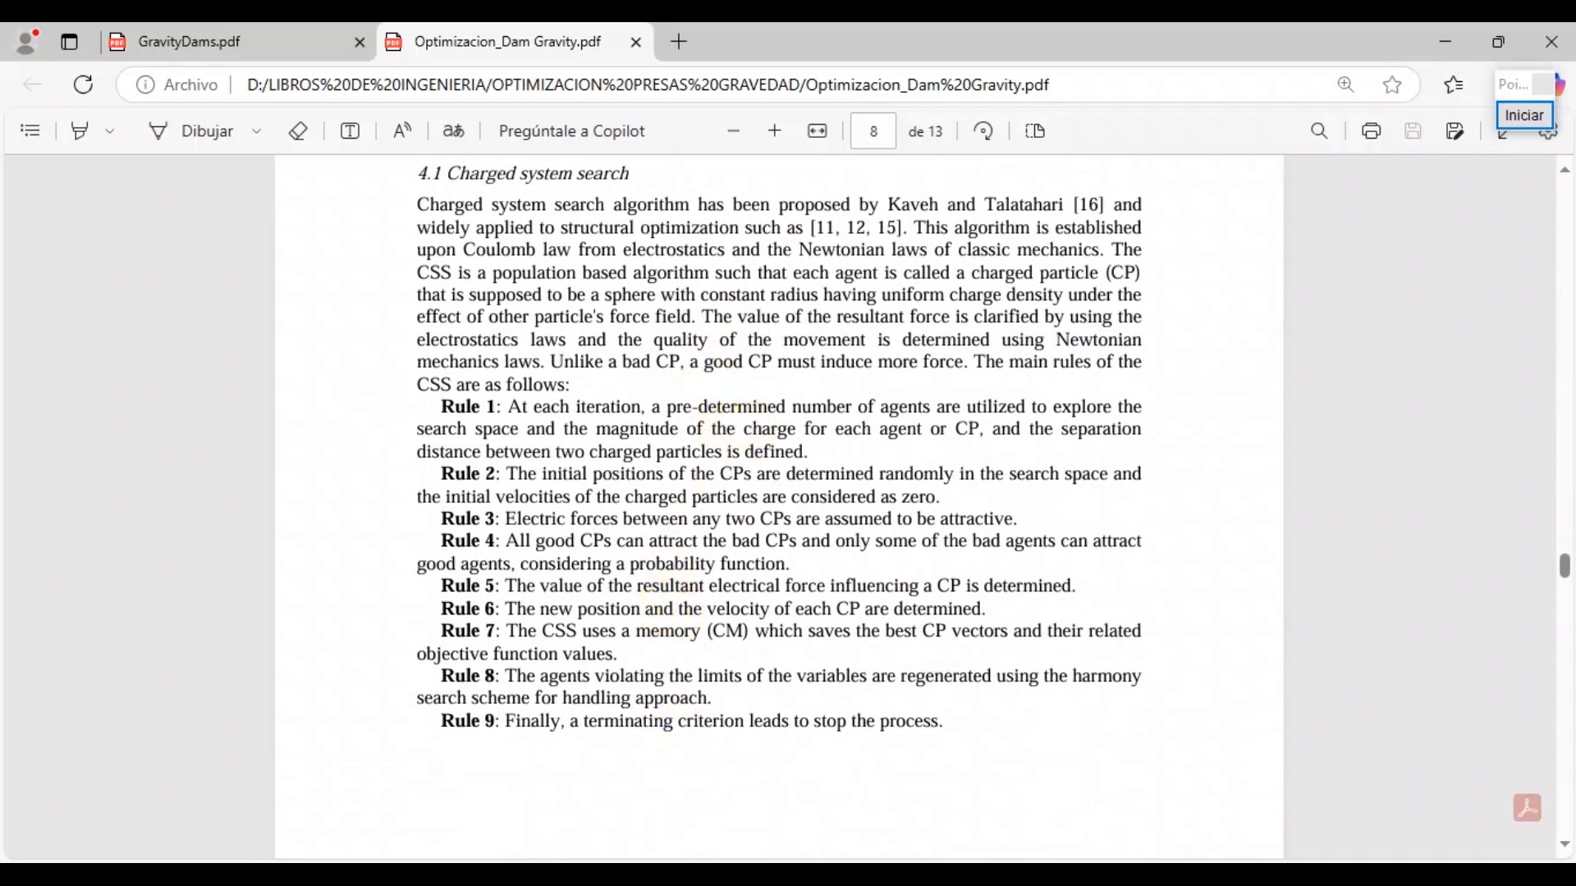
Switch back to the Excel workbook and review the base stresses, safety factor constraints and the objective function A(x) with its requirements
left_click(684, 786)
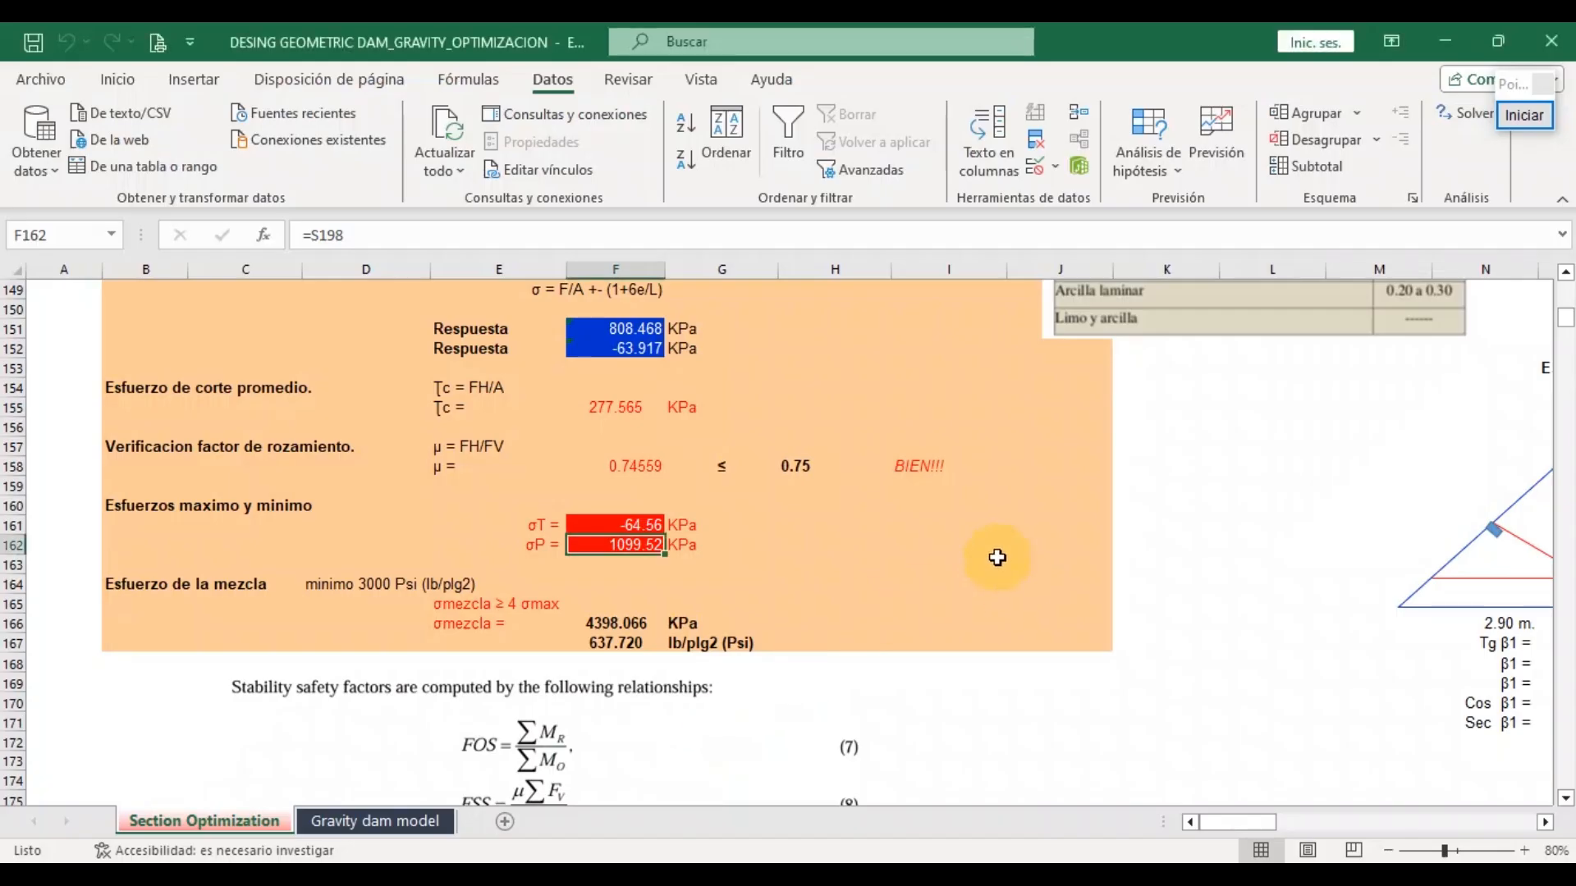
scroll(997, 558, "up", 3)
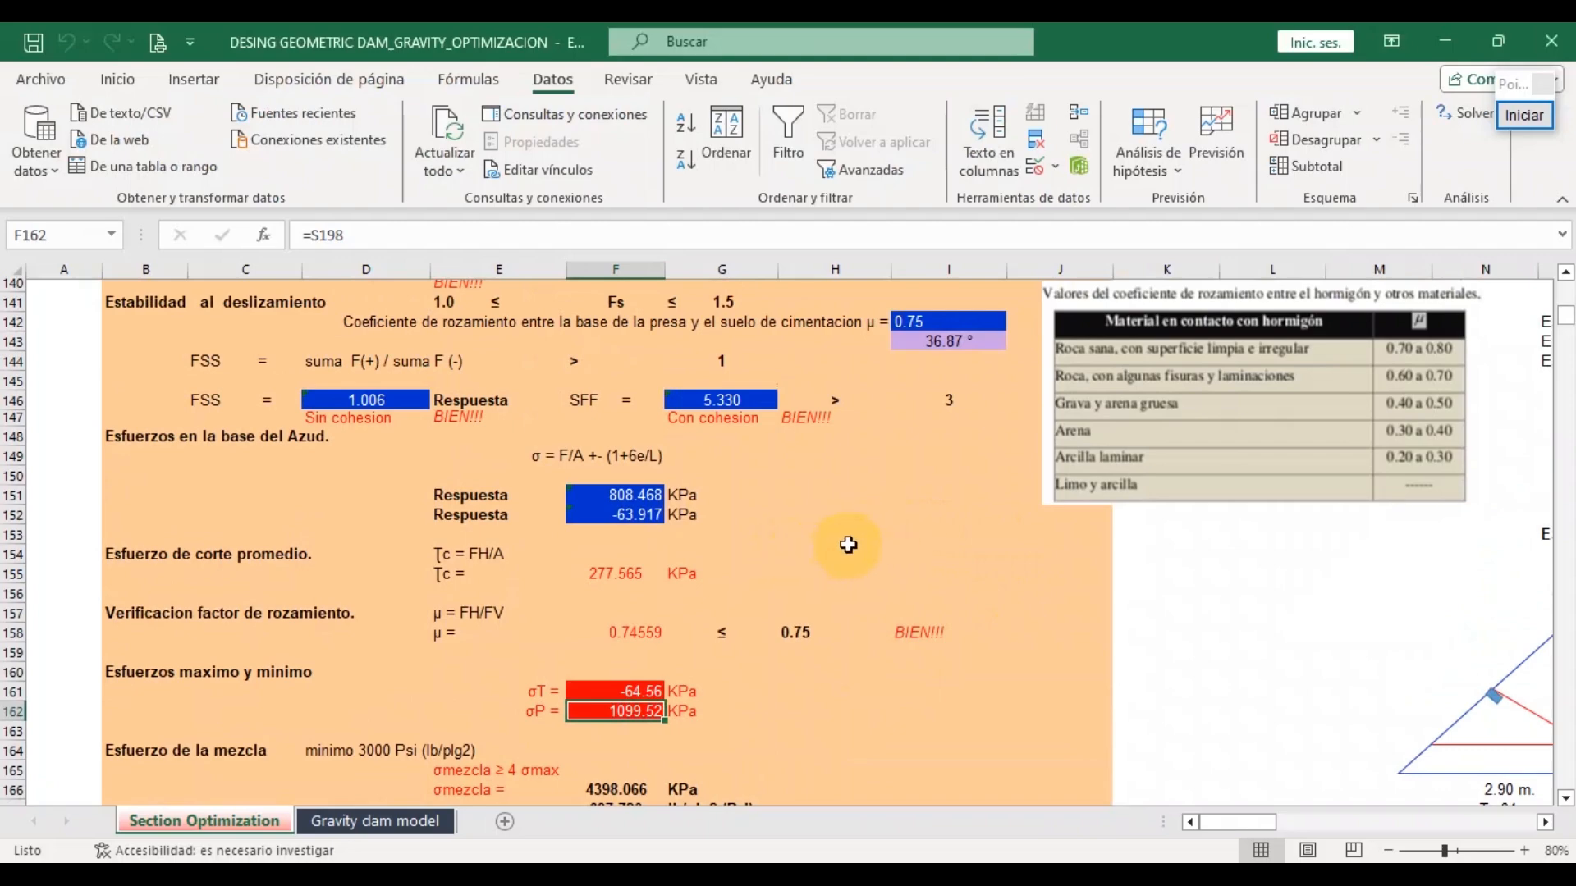
scroll(847, 544, "up", 20)
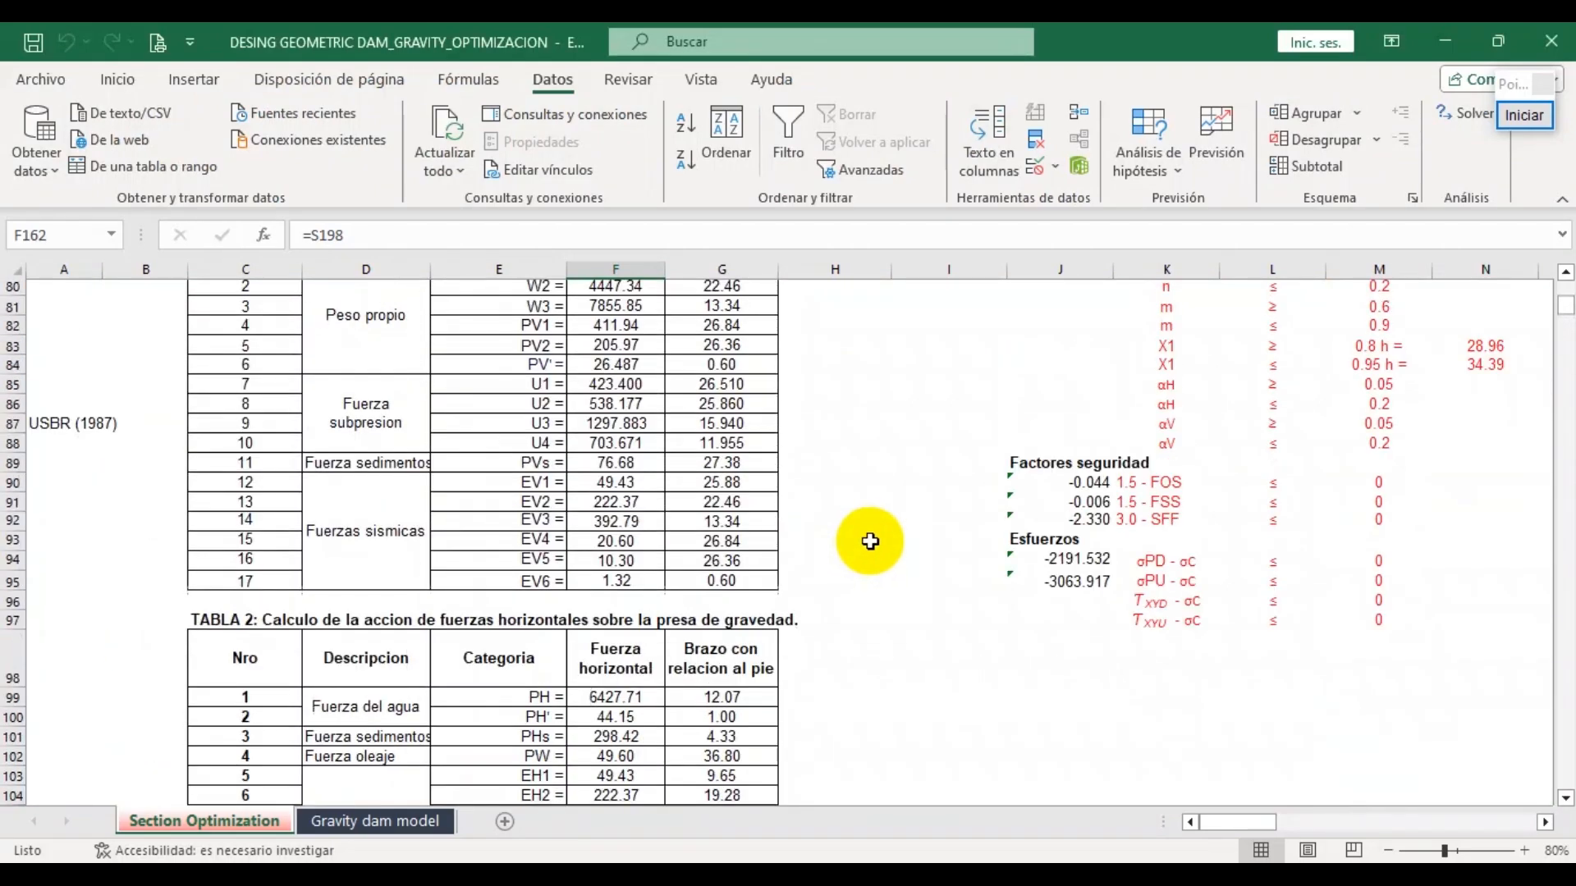
scroll(870, 542, "up", 5)
scroll(871, 540, "down", 1)
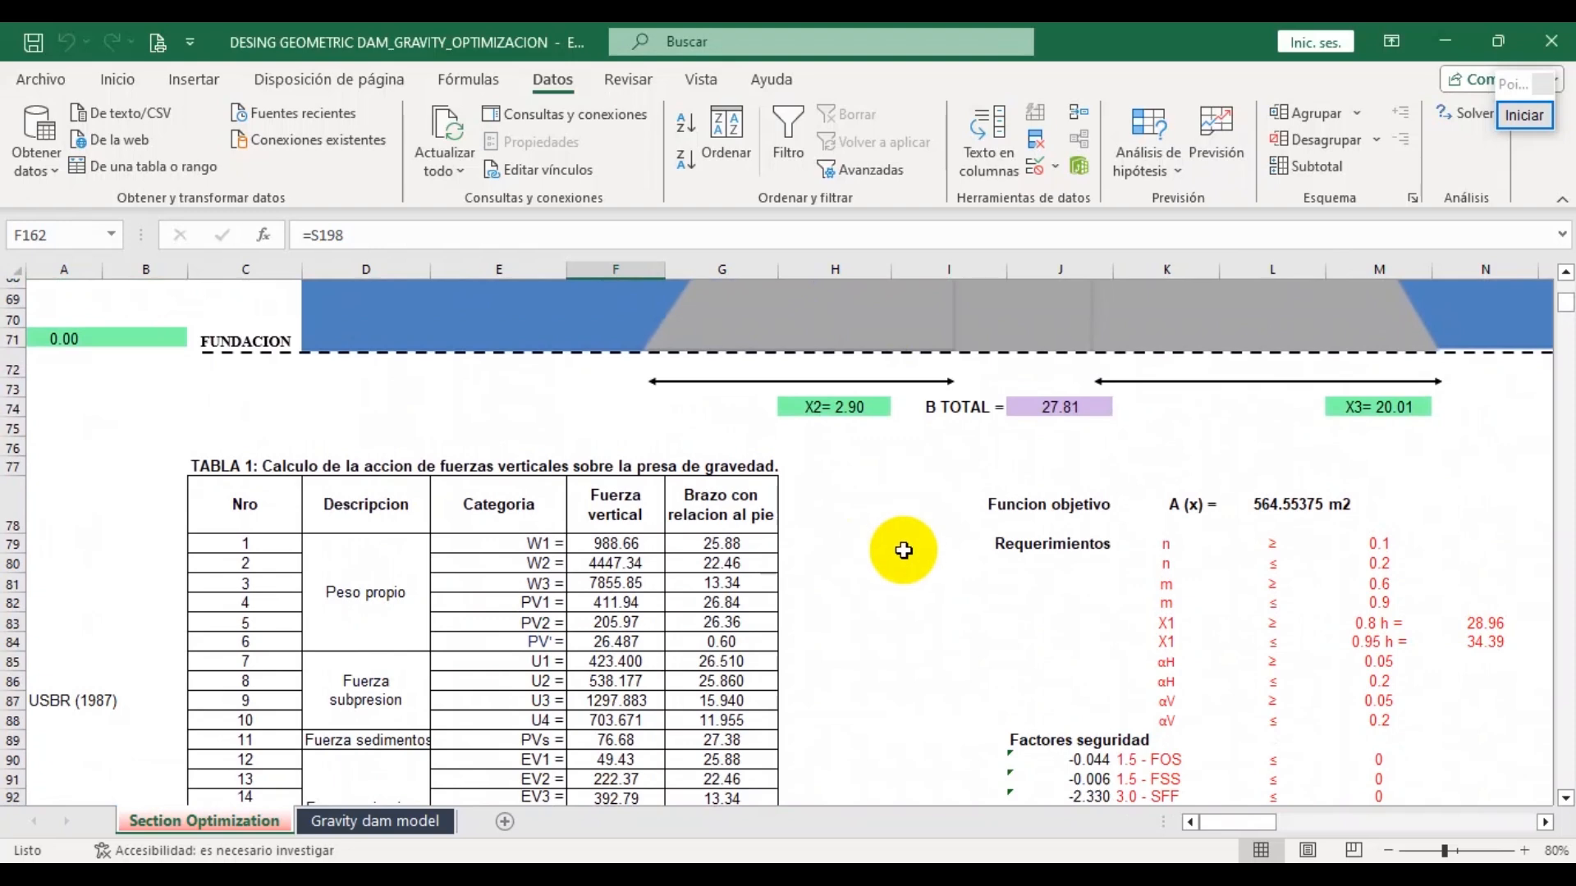
View the dam profile chart on the Gravity dam model sheet, and return to the objective function and constraints on Section Optimization
left_click(411, 821)
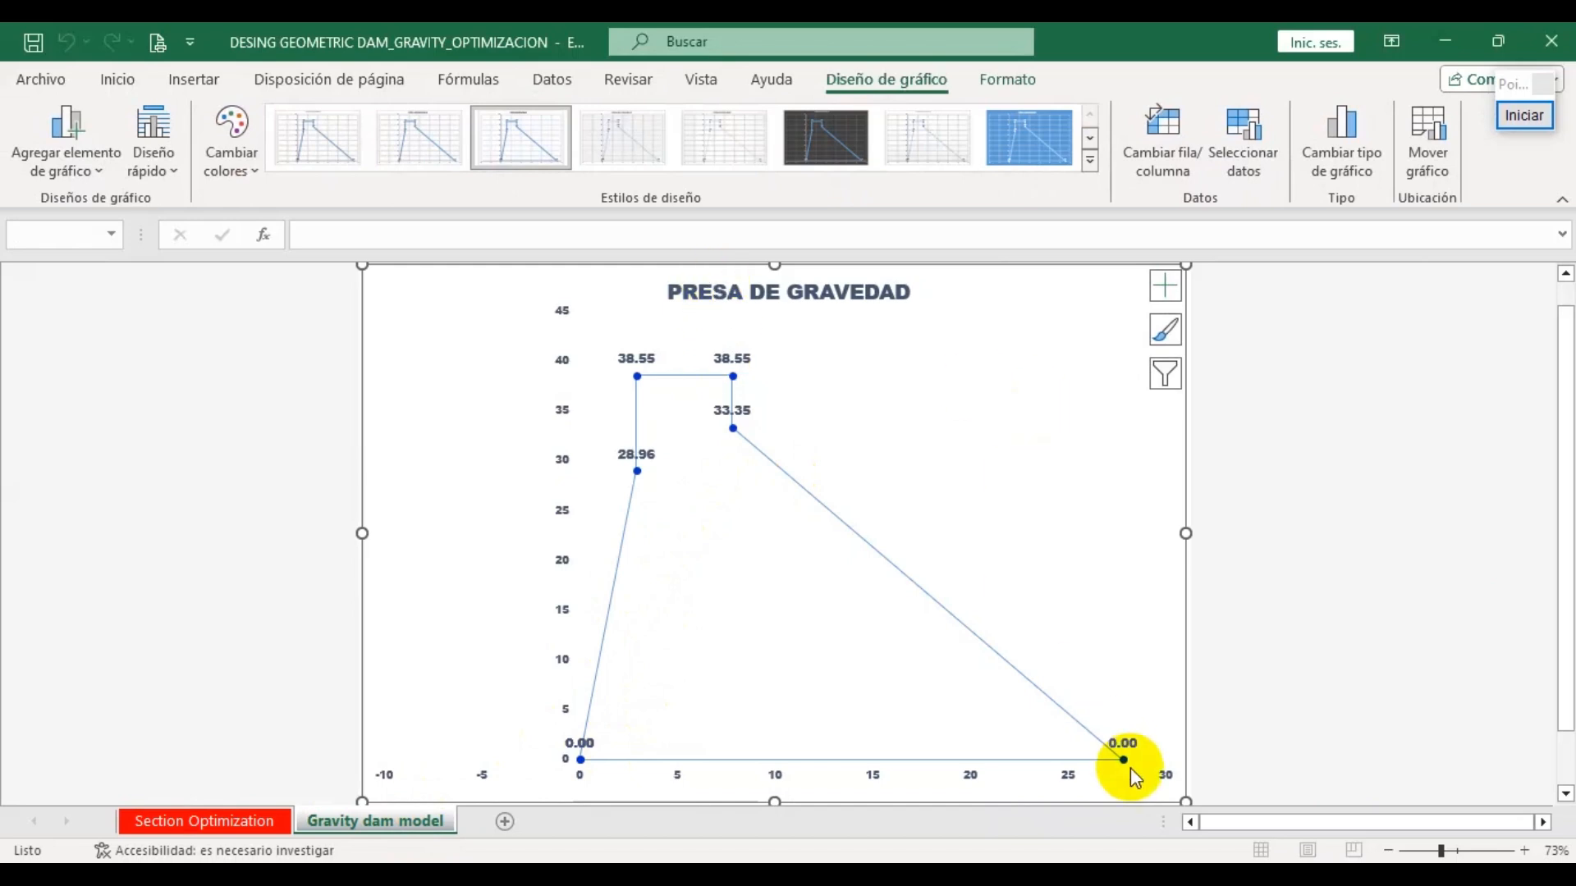
left_click(277, 831)
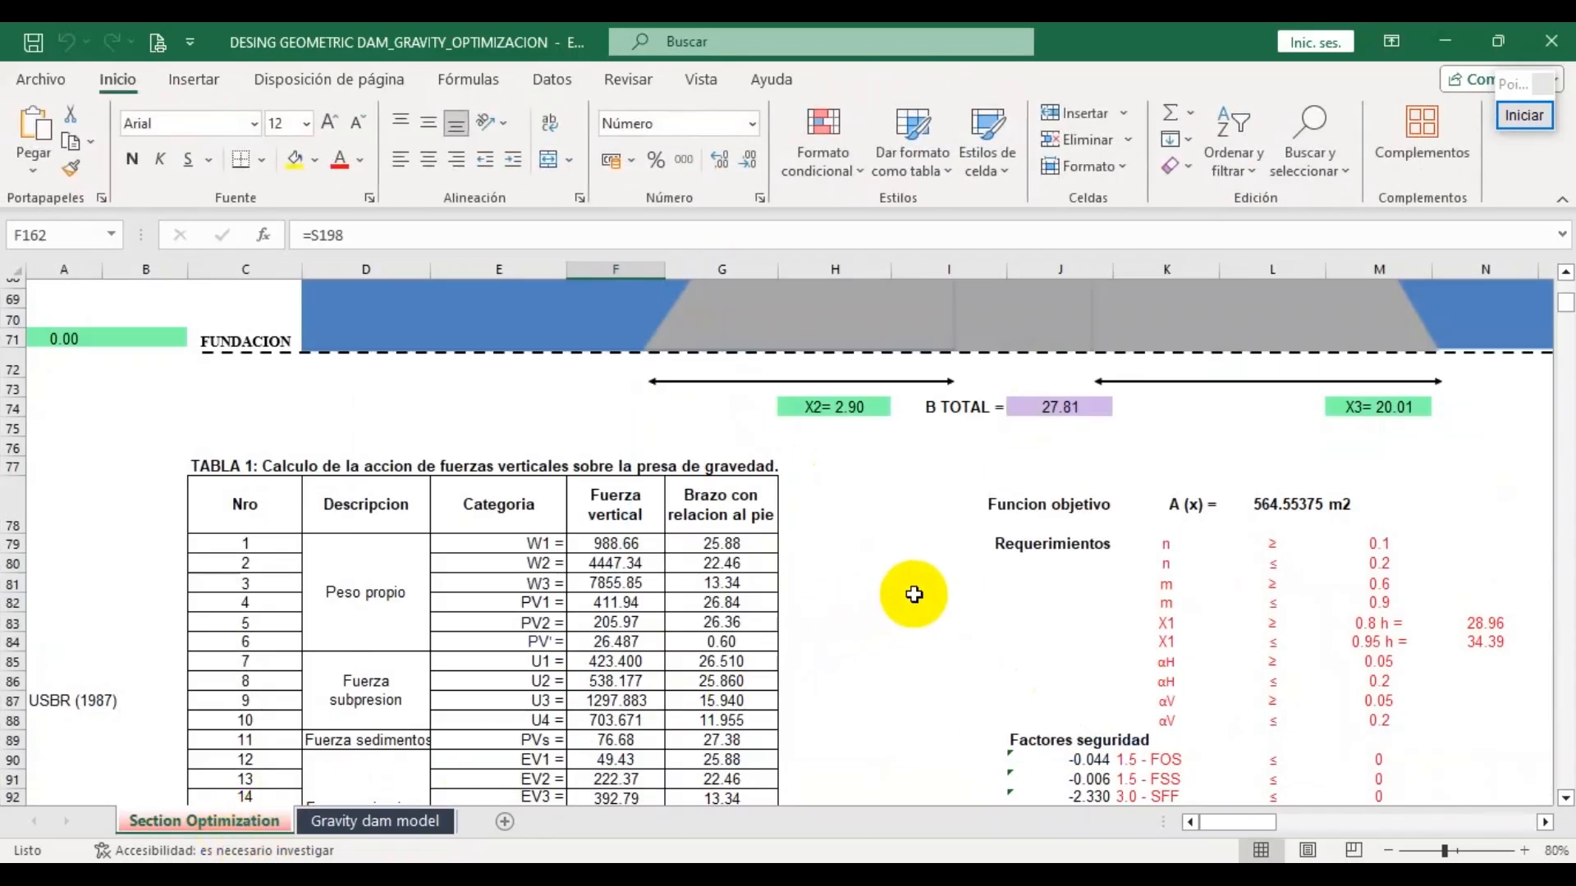
scroll(931, 585, "down", 3)
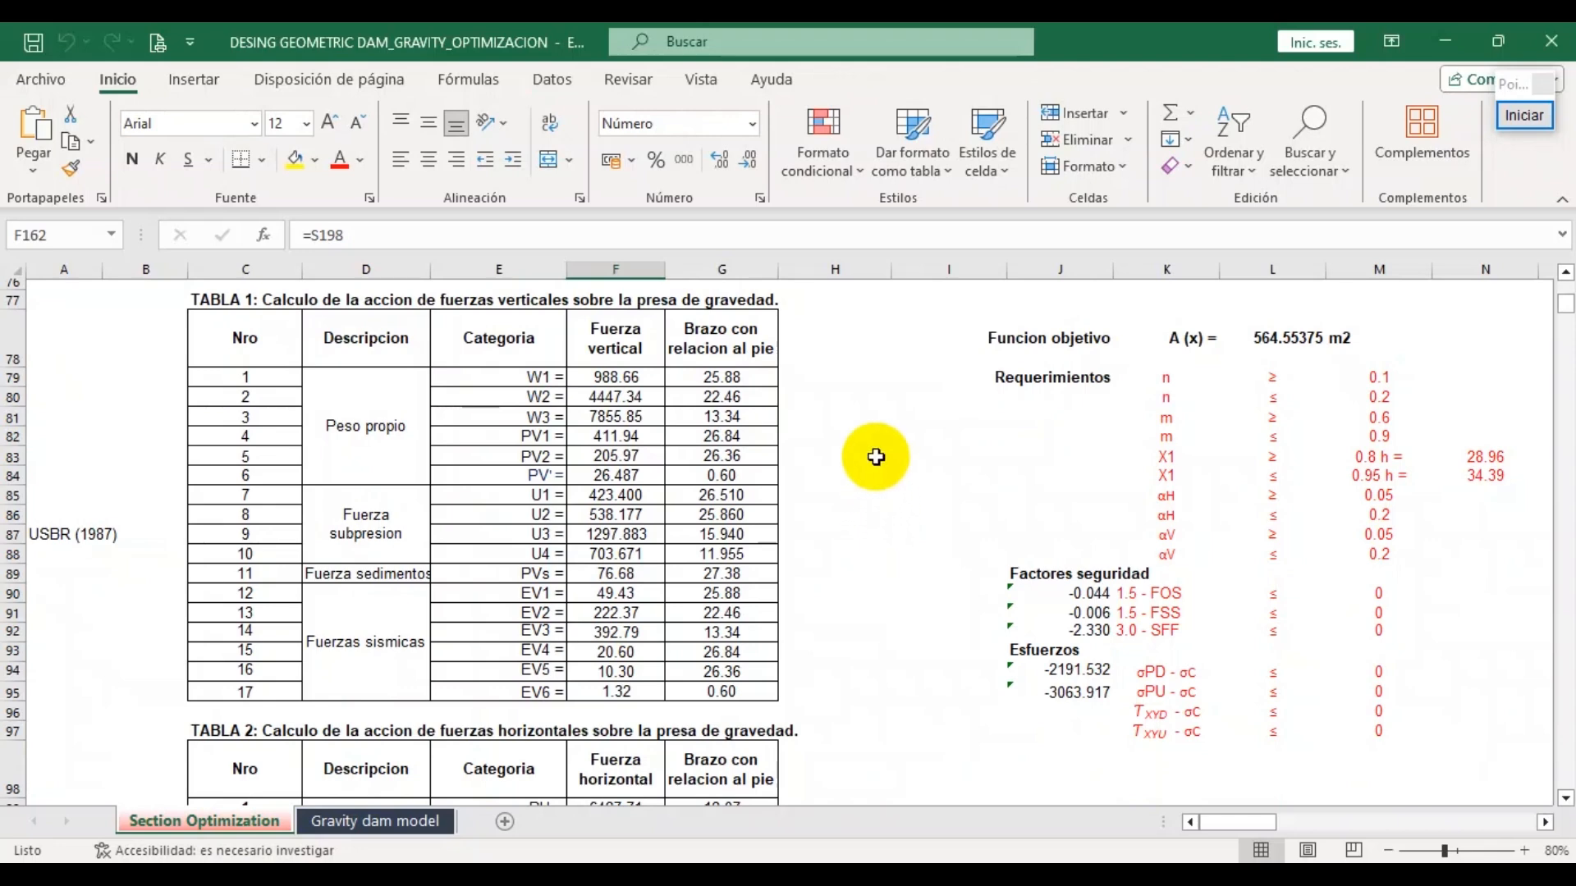
scroll(863, 442, "up", 2)
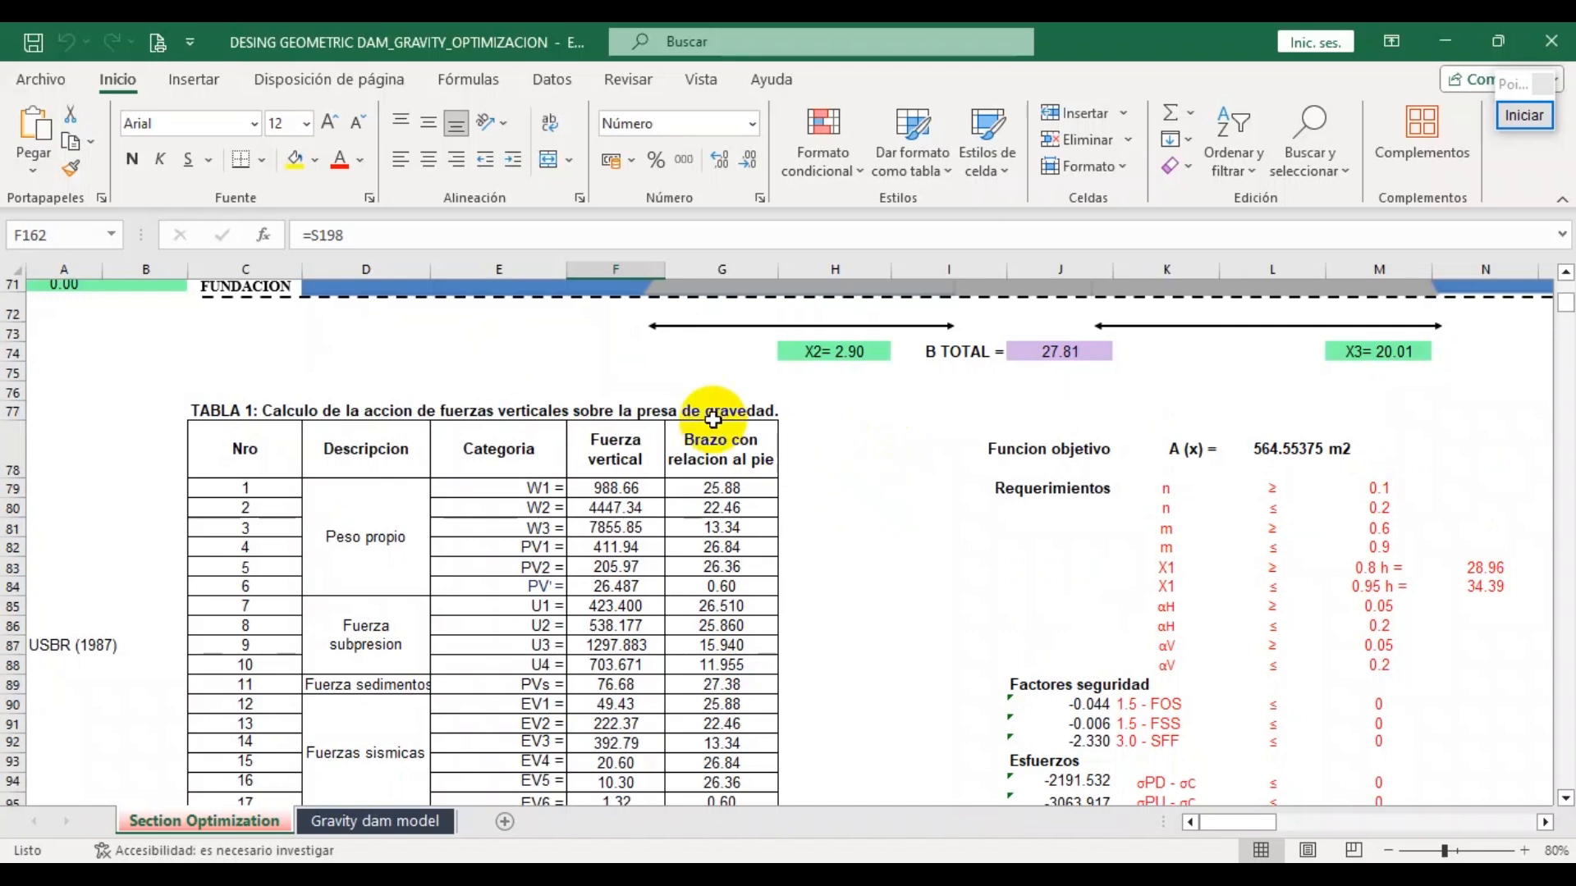